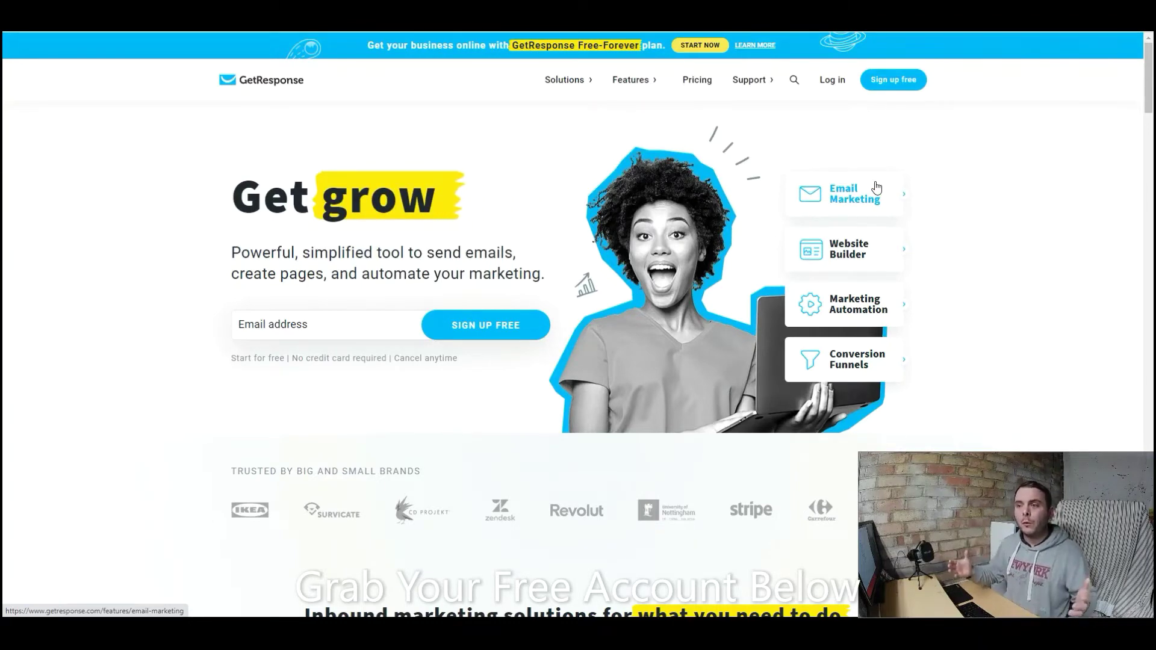
# Step: Open the GetResponse pricing page and show the plan prices for monthly billing
pyautogui.click(876, 187)
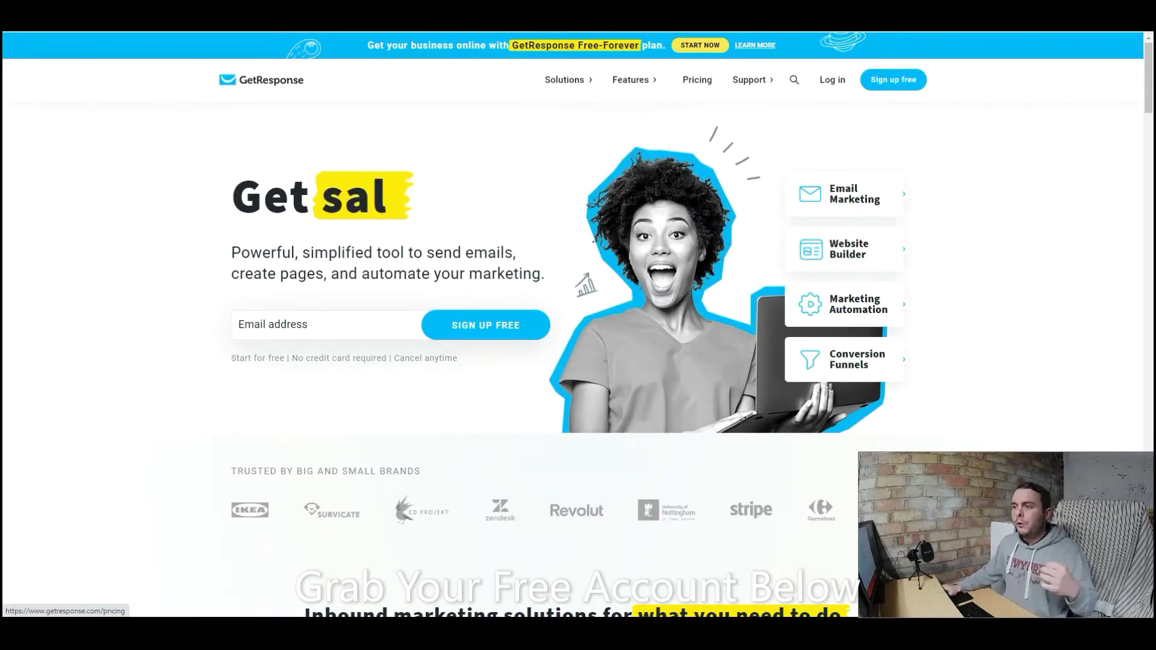
pyautogui.click(703, 84)
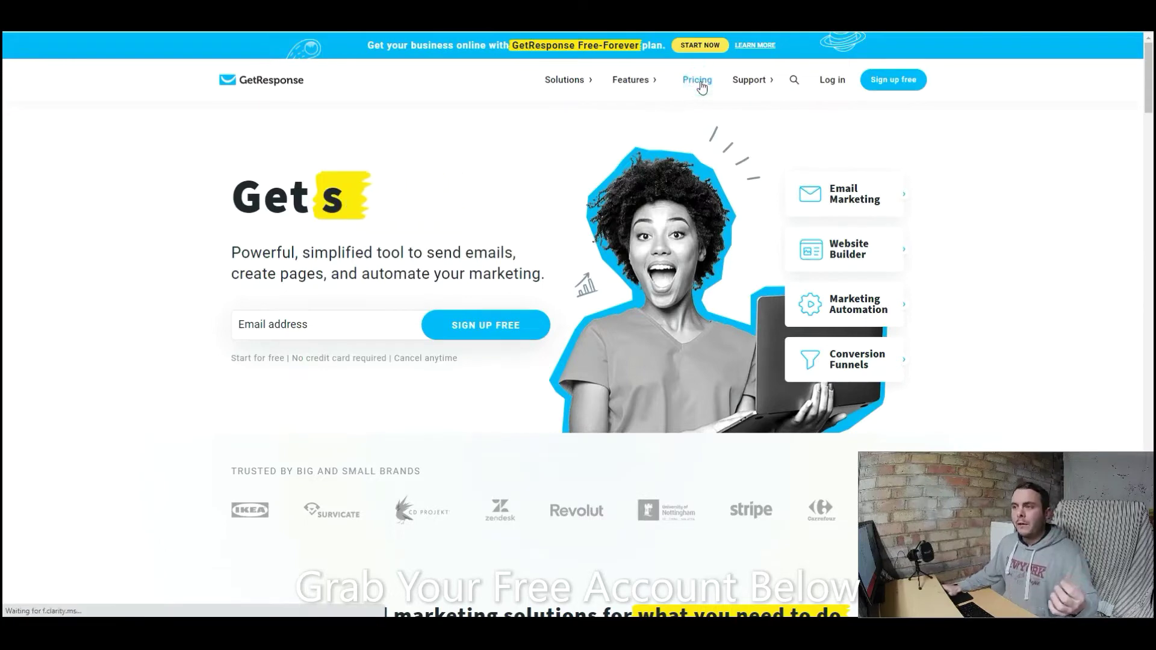
pyautogui.scroll(-2, 488, 276)
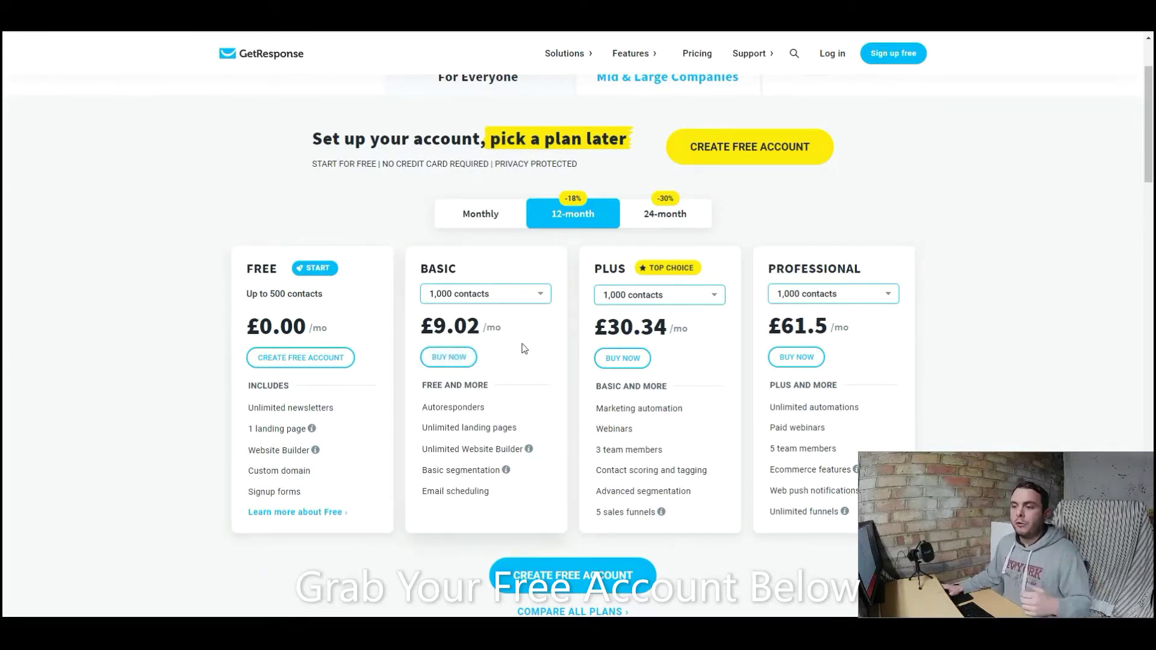
pyautogui.click(485, 216)
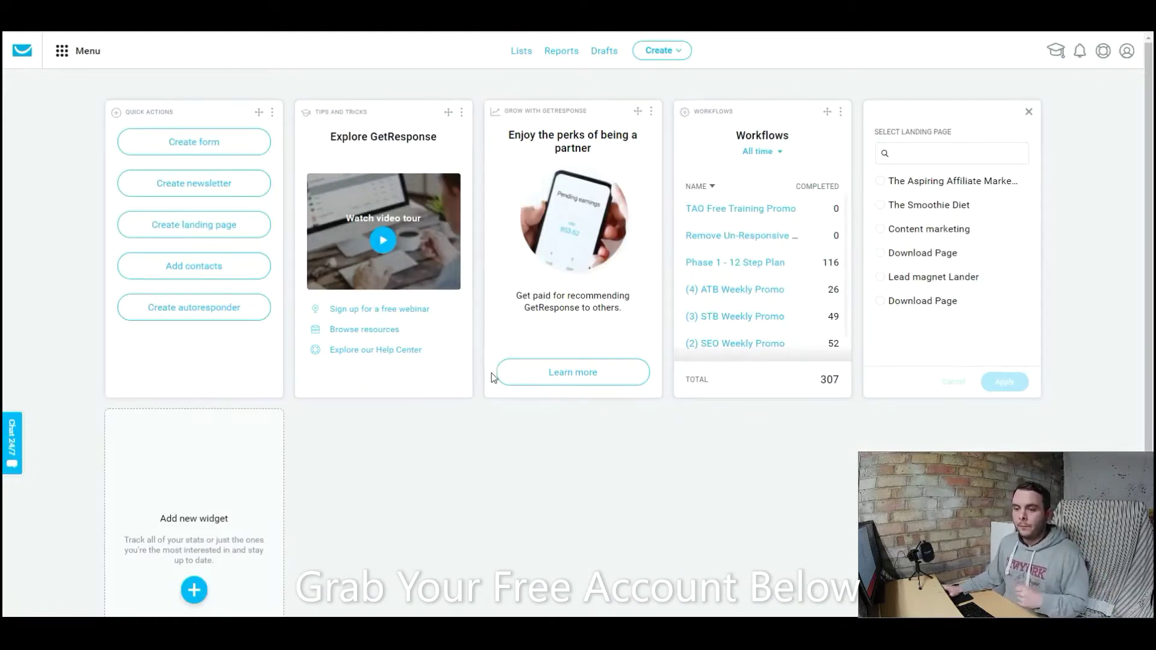
# Step: Browse the dashboard and its widget library for available widgets, closing the library without adding any
pyautogui.scroll(-1, 491, 373)
pyautogui.scroll(1, 537, 459)
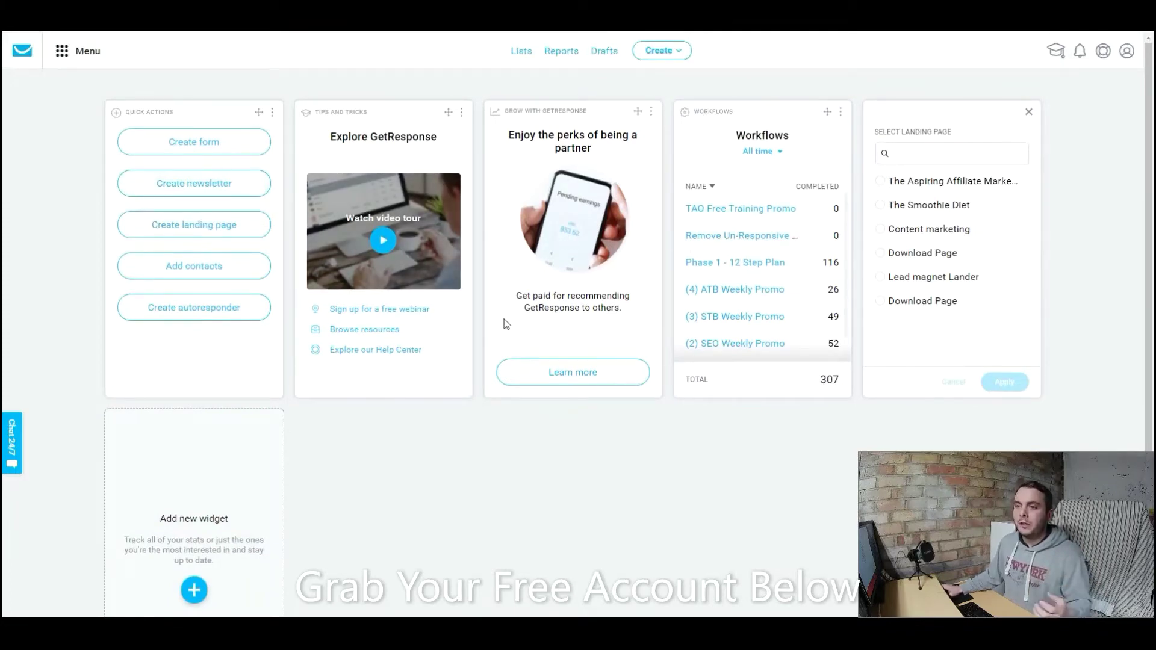
pyautogui.scroll(-2, 469, 408)
pyautogui.scroll(-3, 467, 404)
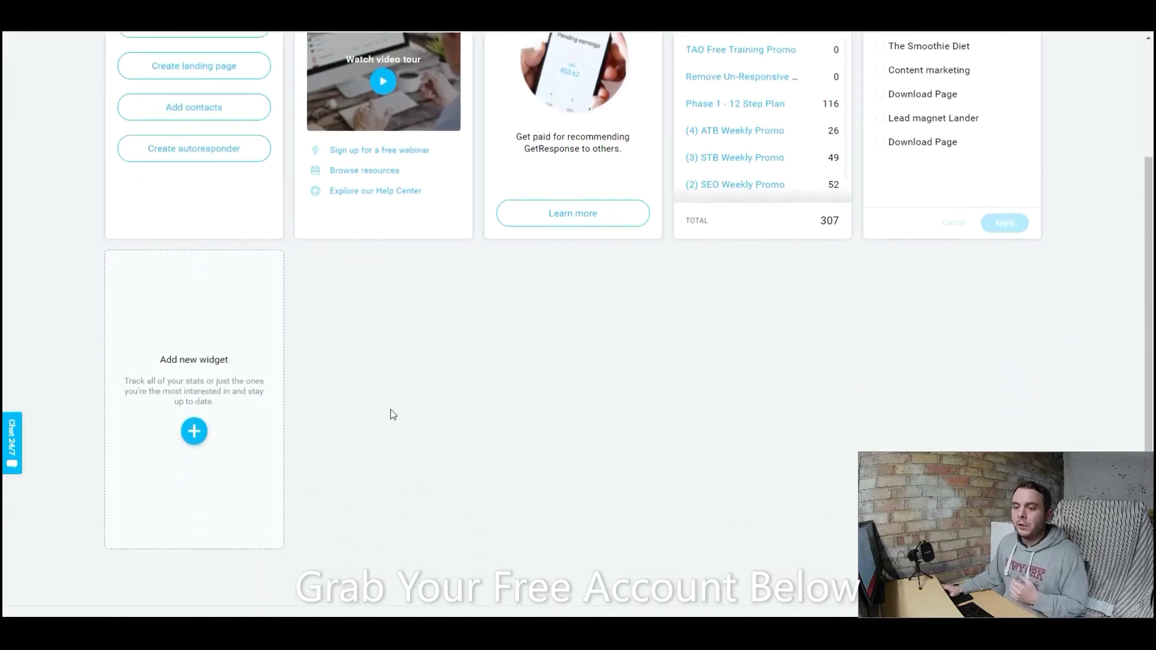
pyautogui.click(194, 408)
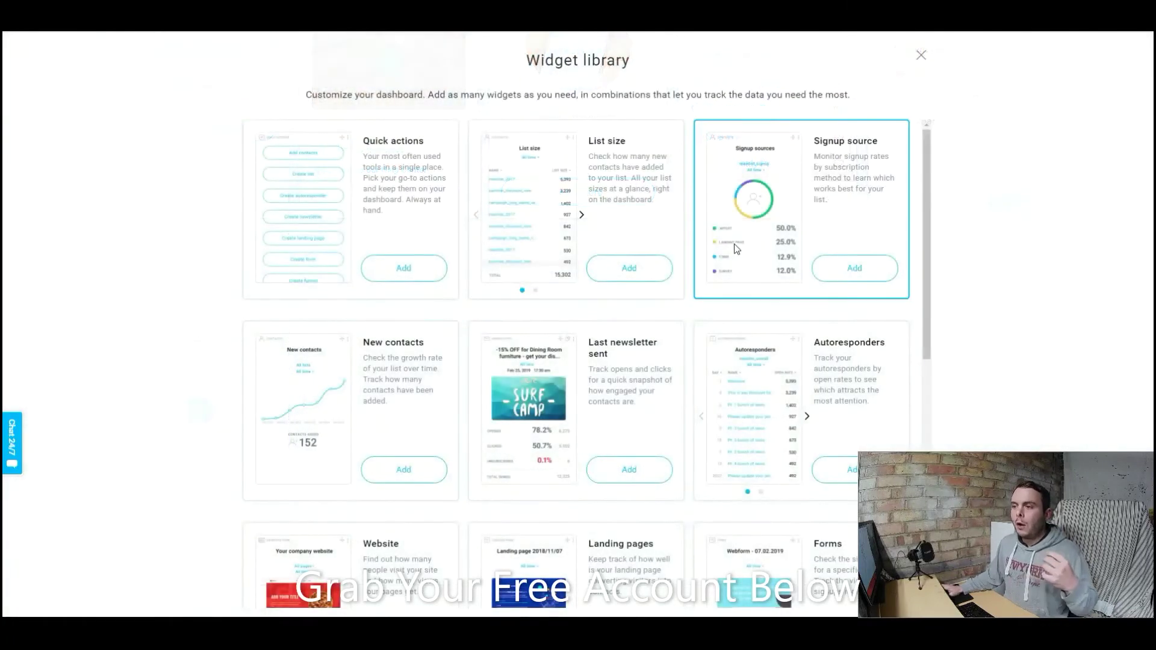
pyautogui.scroll(-5, 734, 245)
pyautogui.scroll(-1, 735, 244)
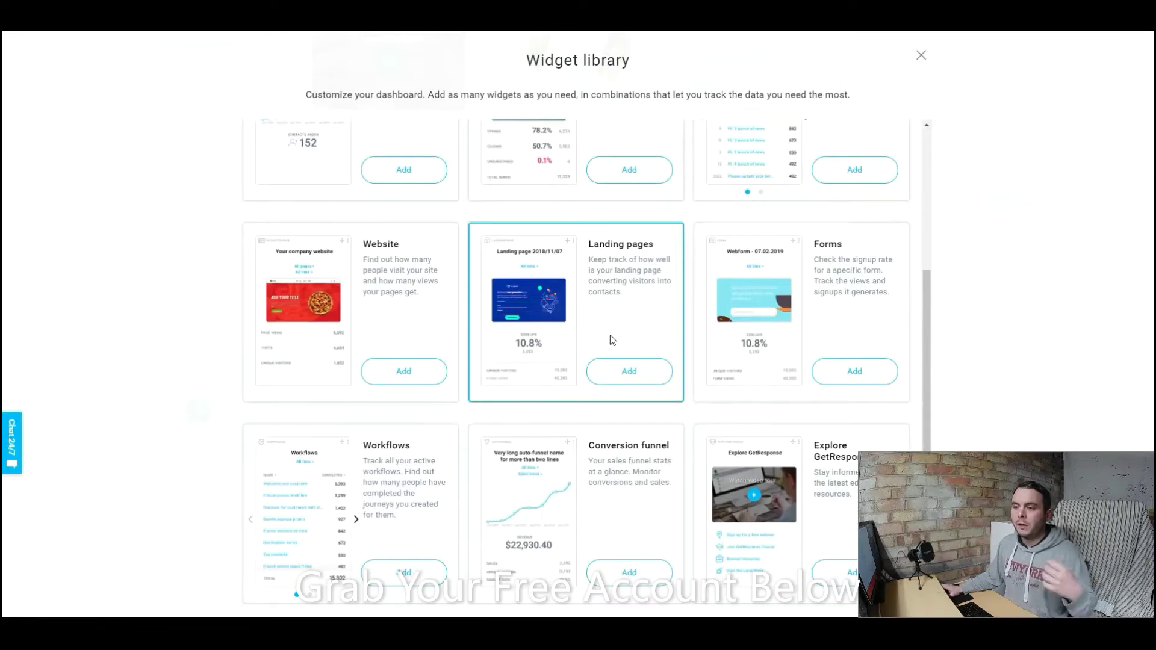
pyautogui.scroll(2, 622, 336)
pyautogui.scroll(2, 622, 334)
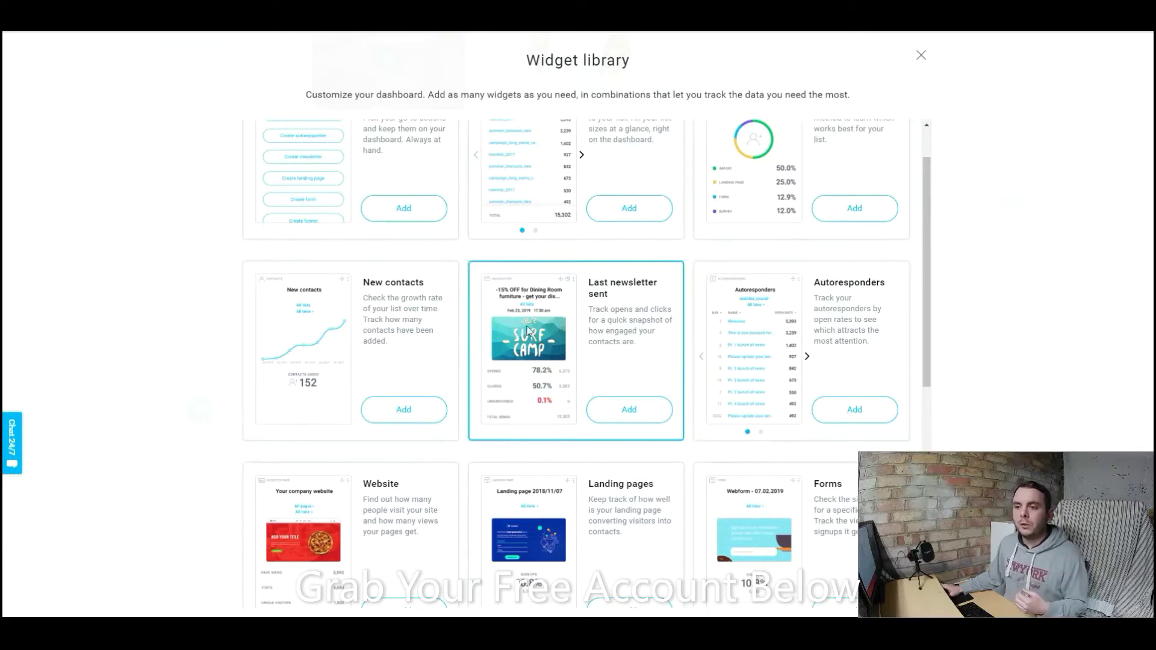
pyautogui.scroll(1, 373, 323)
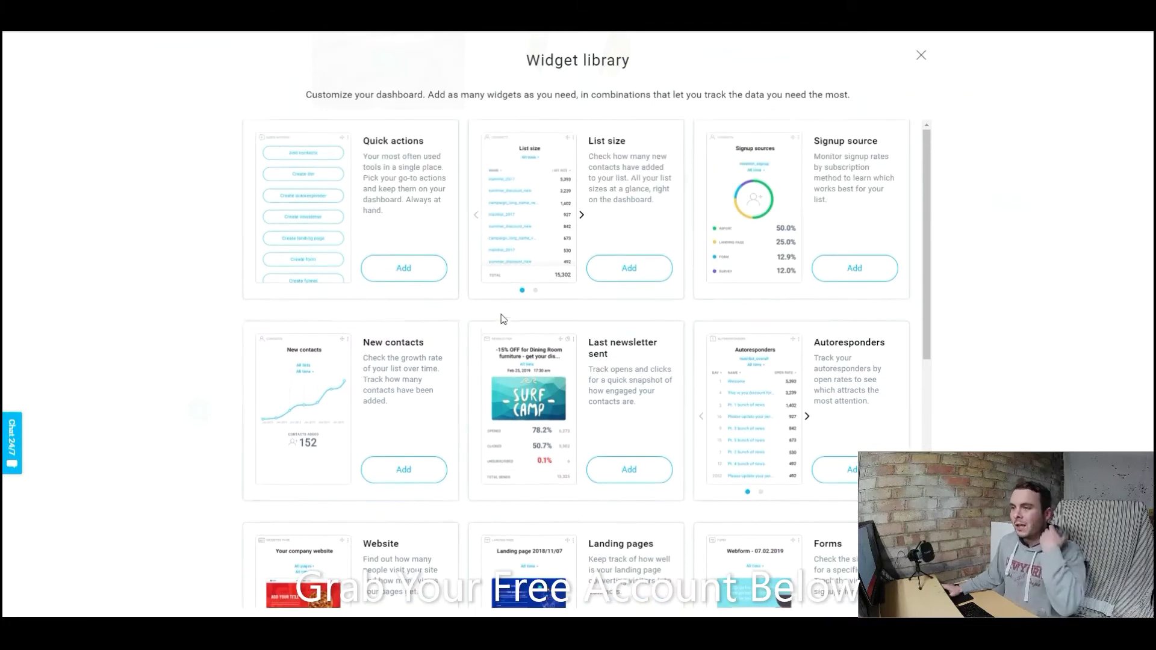
pyautogui.click(921, 58)
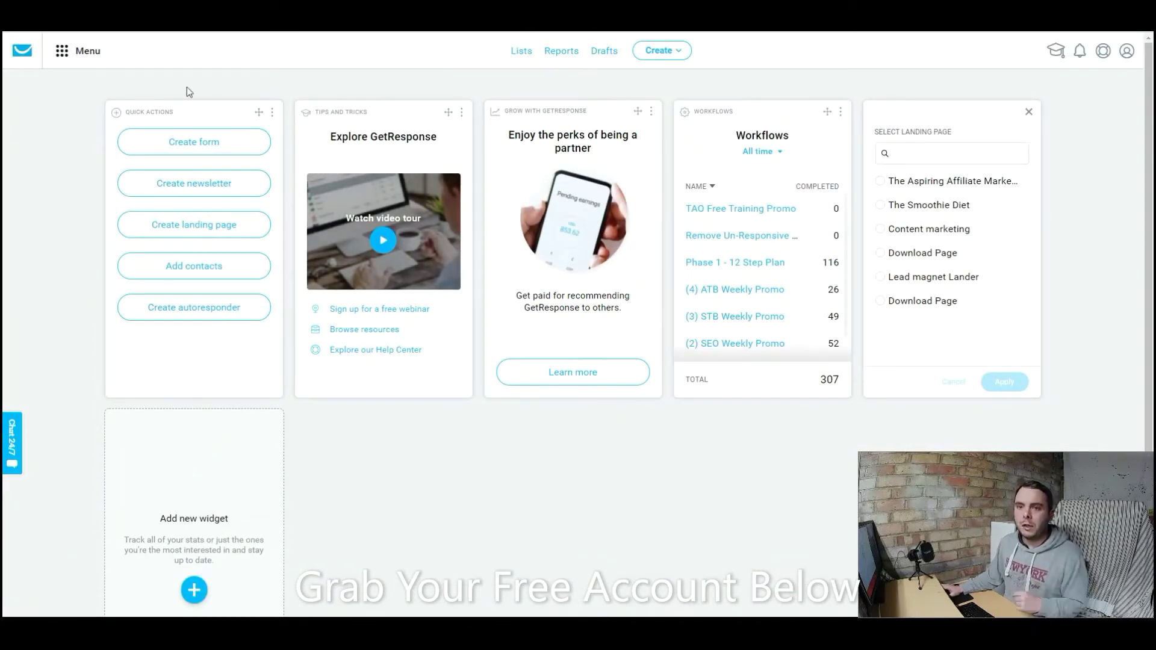
# Step: Open the email address settings in account management and view the form for adding an address, cancelling it without an entry
pyautogui.click(63, 57)
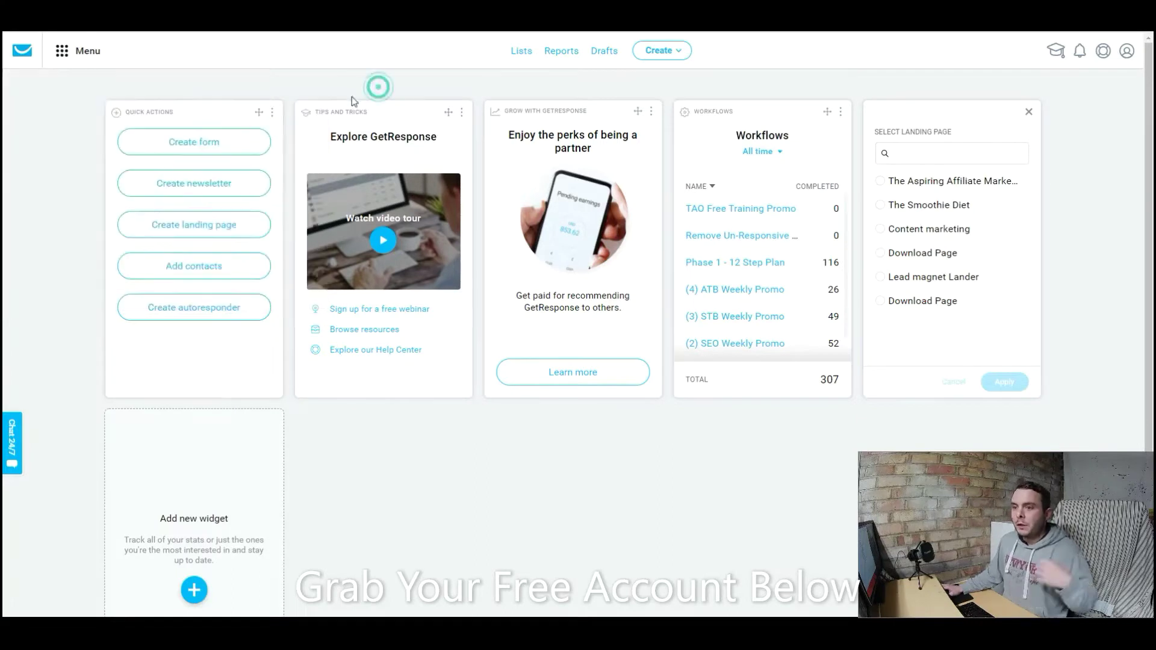
pyautogui.click(1126, 50)
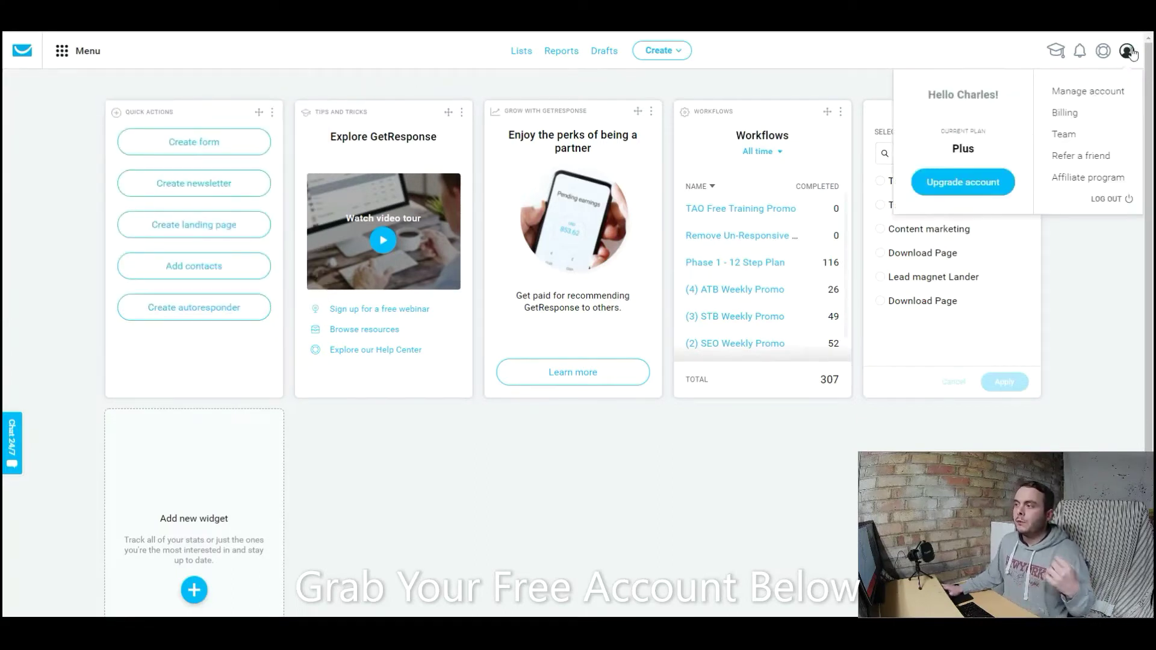
pyautogui.click(1106, 91)
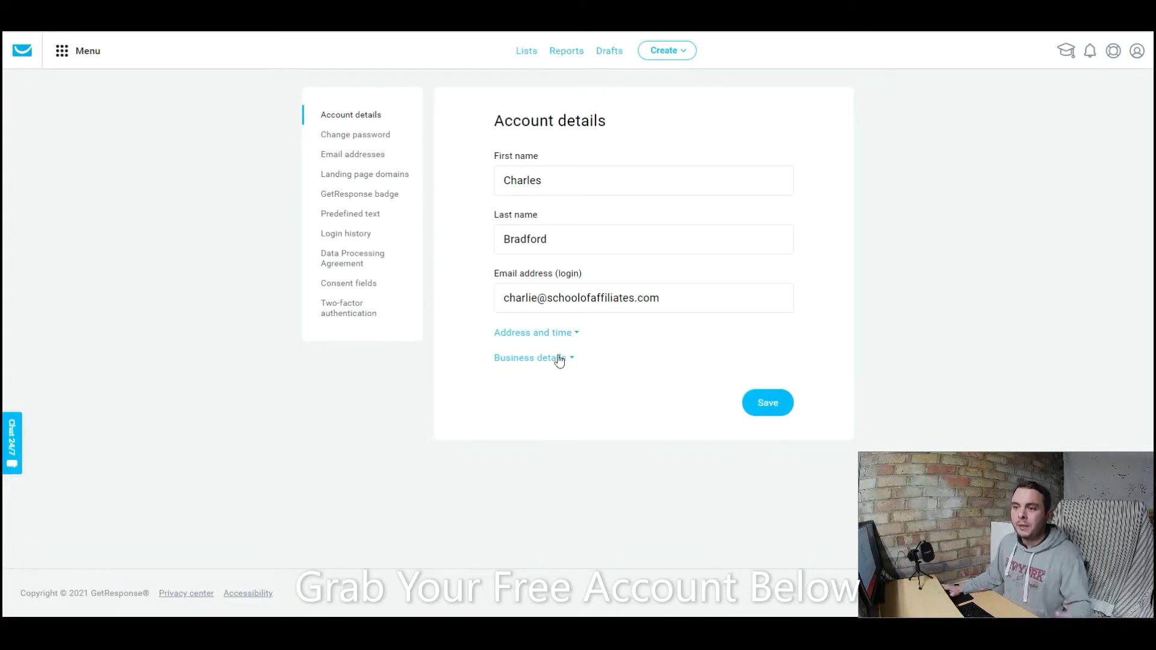
pyautogui.click(367, 157)
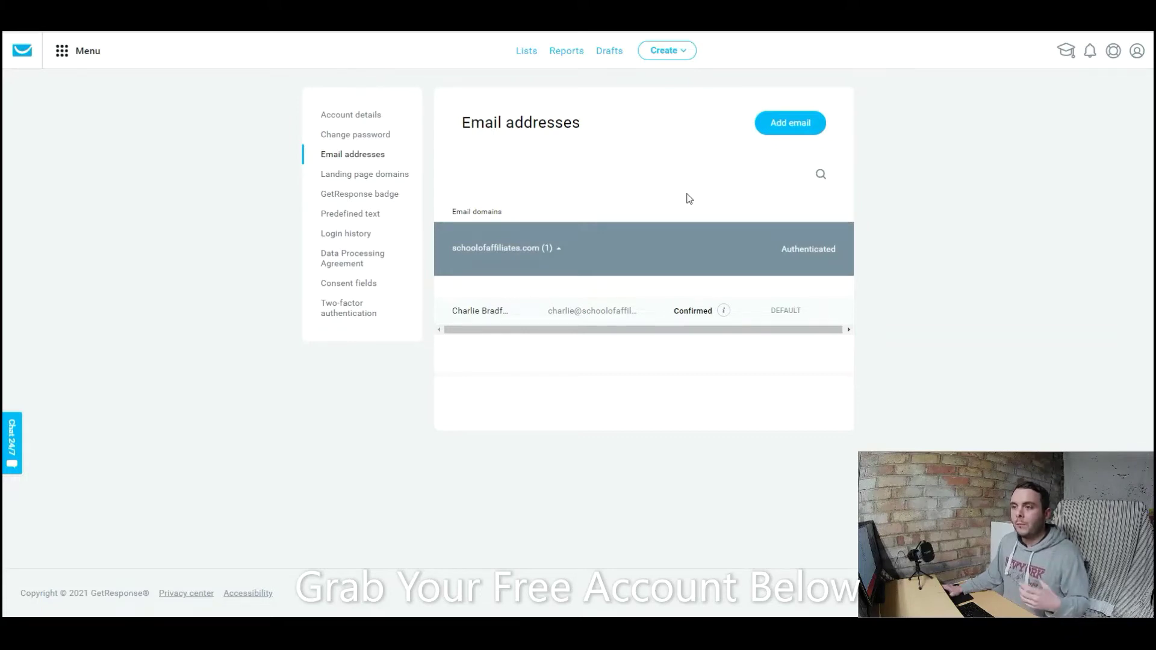
pyautogui.click(780, 126)
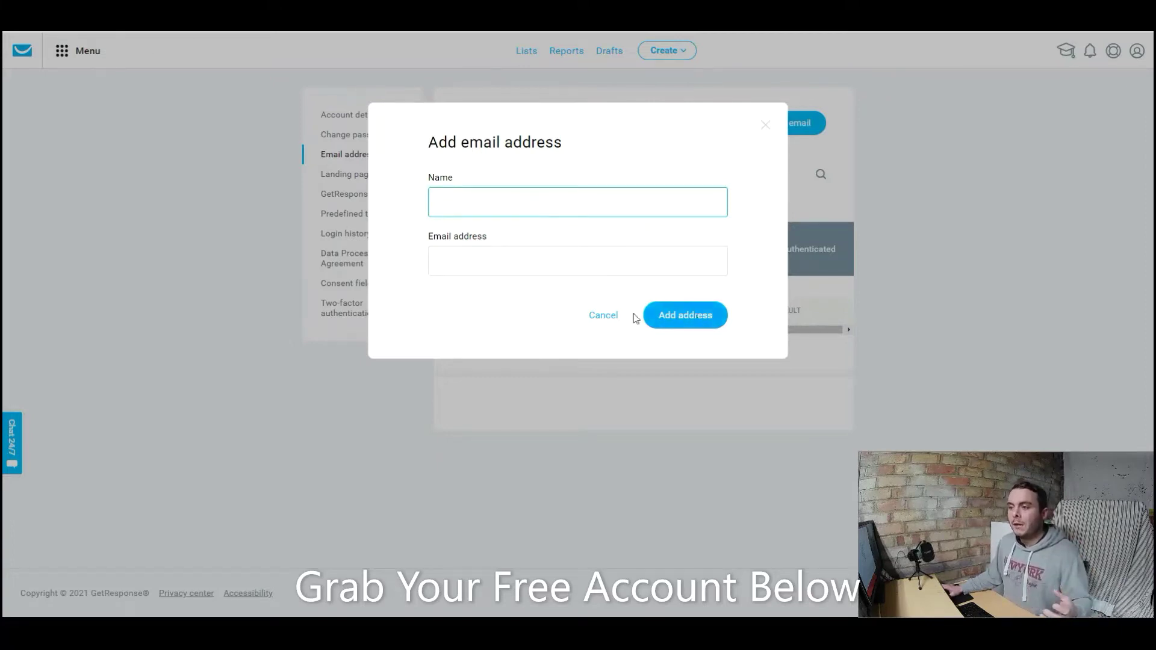
pyautogui.click(609, 317)
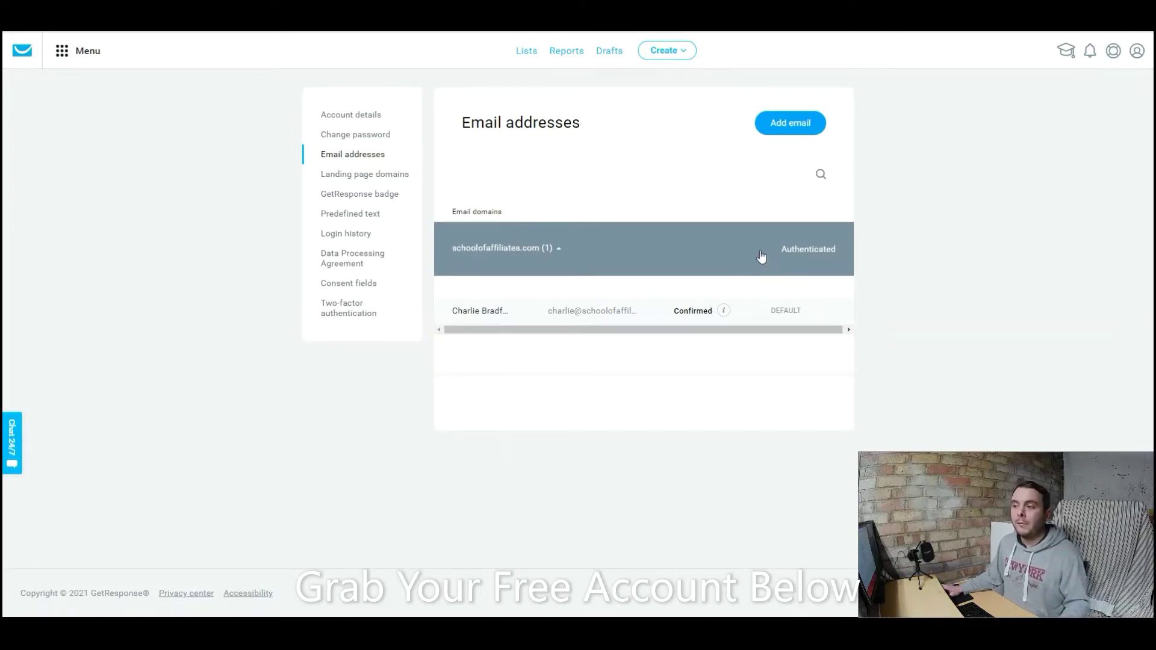
# Step: View the domain authentication details for schoolofaffiliates.com alongside SiteGround's TXT record form, select the DKIM record name and copy its value
pyautogui.click(798, 251)
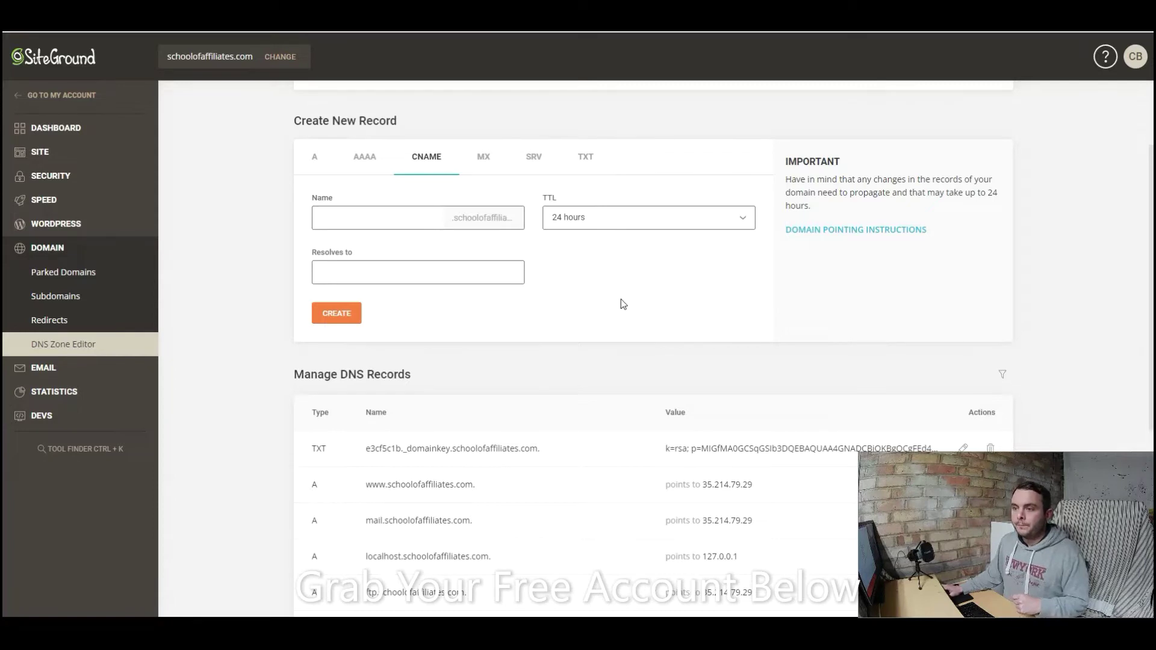
pyautogui.click(586, 159)
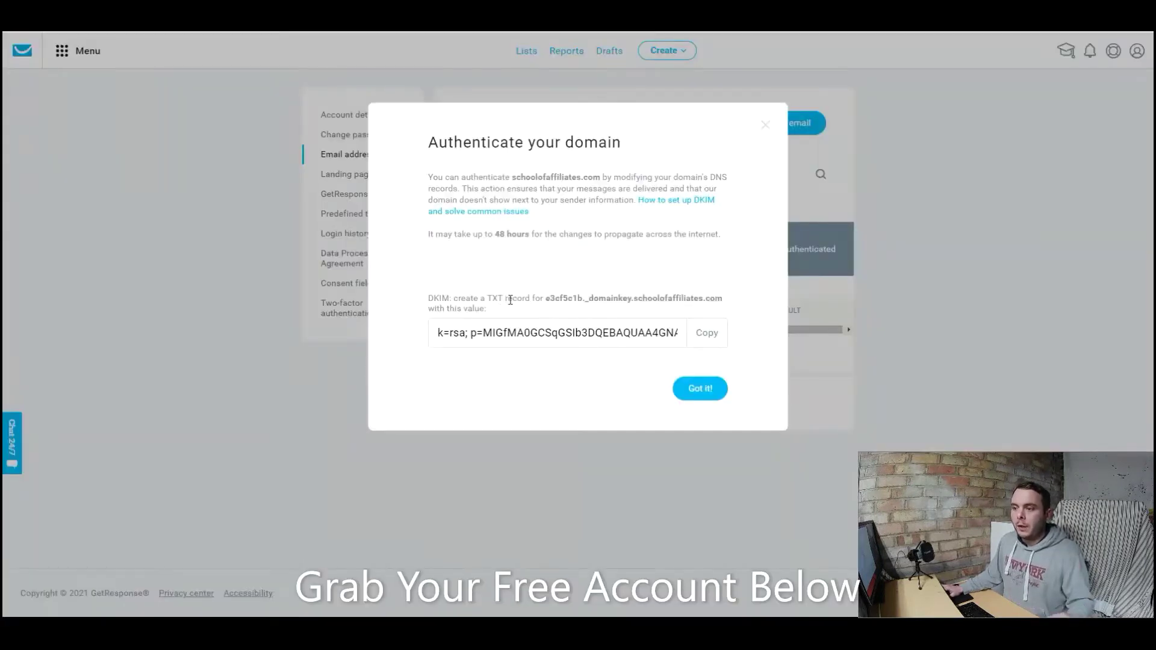
pyautogui.moveTo(544, 298); pyautogui.dragTo(631, 299)
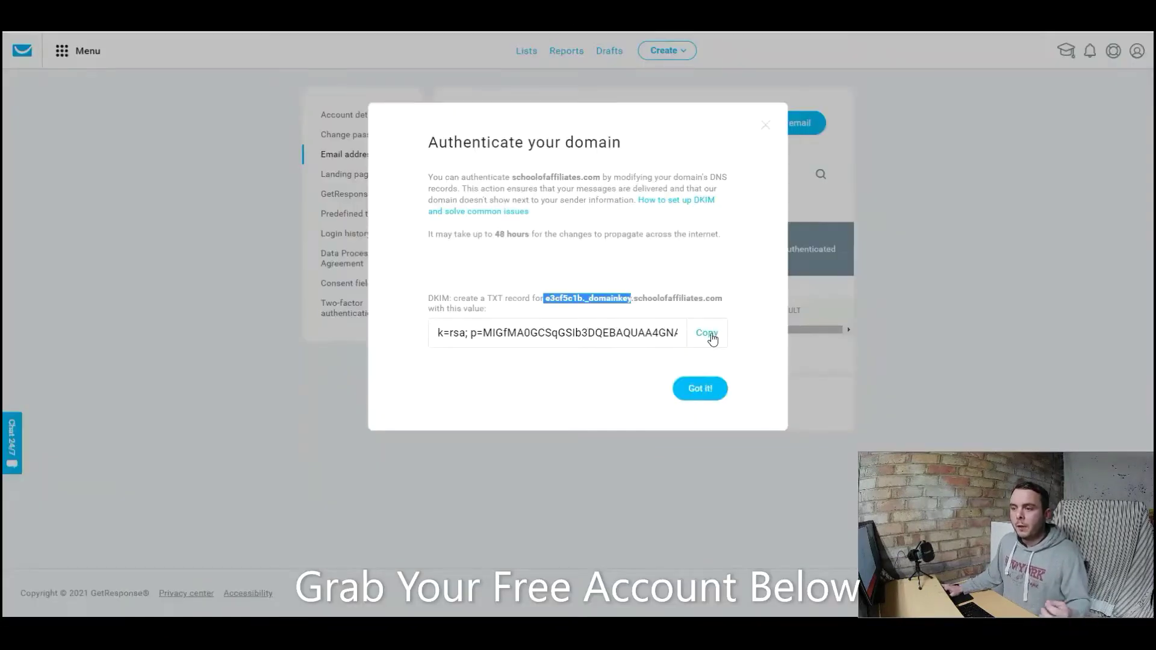
pyautogui.click(708, 335)
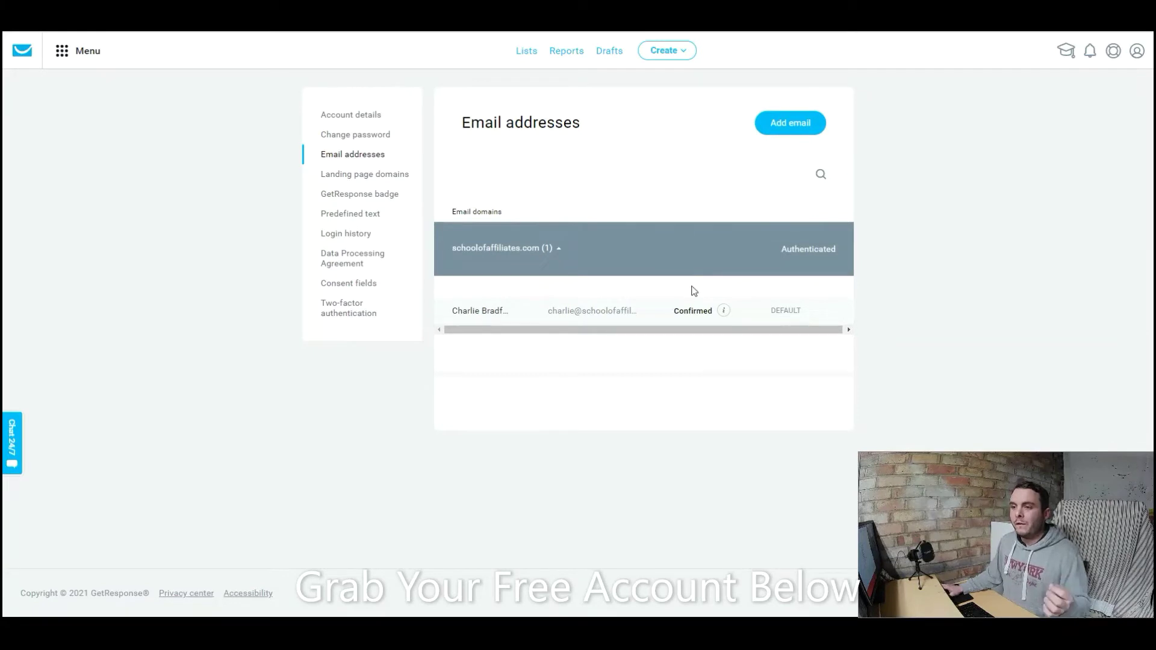
# Step: View the landing page domains in the account settings and the CNAME record form in SiteGround's DNS Zone Editor
pyautogui.click(372, 177)
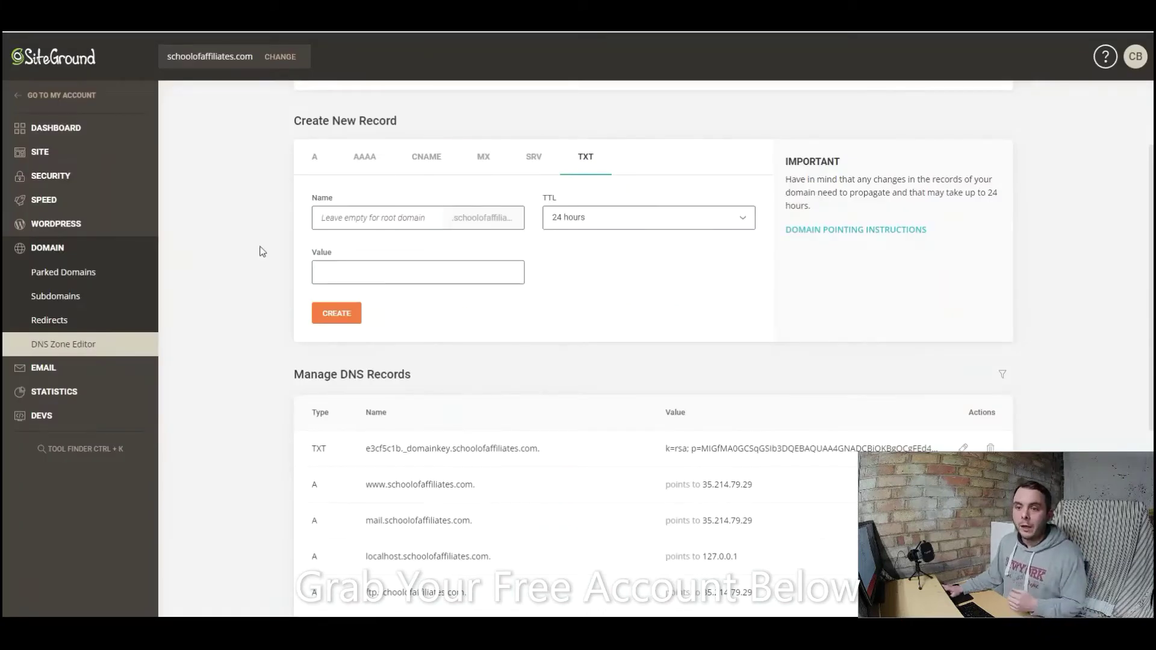
pyautogui.click(427, 158)
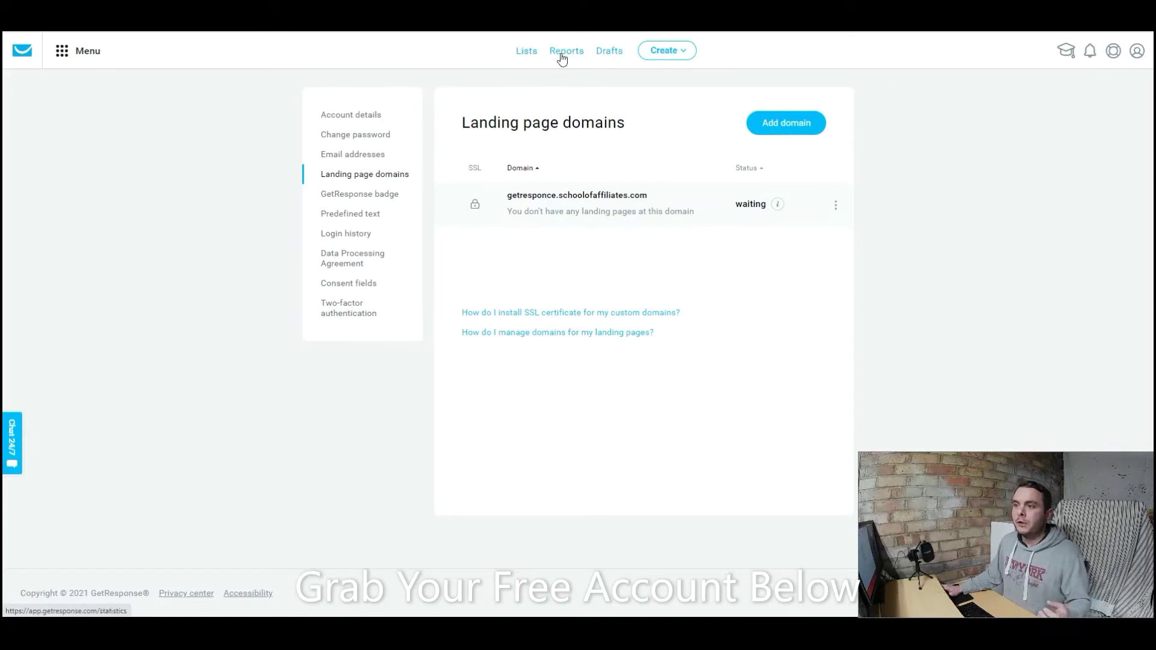
# Step: Look over the creation options, open the newsletter reports and dismiss the click maps announcement
pyautogui.click(685, 51)
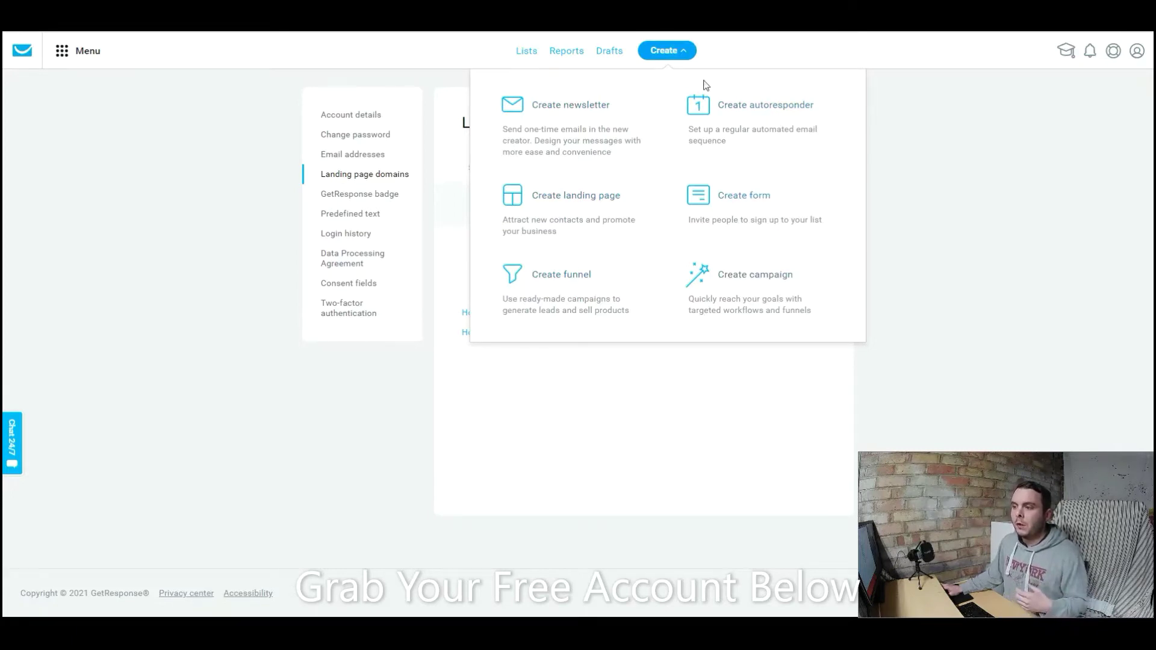
pyautogui.click(685, 55)
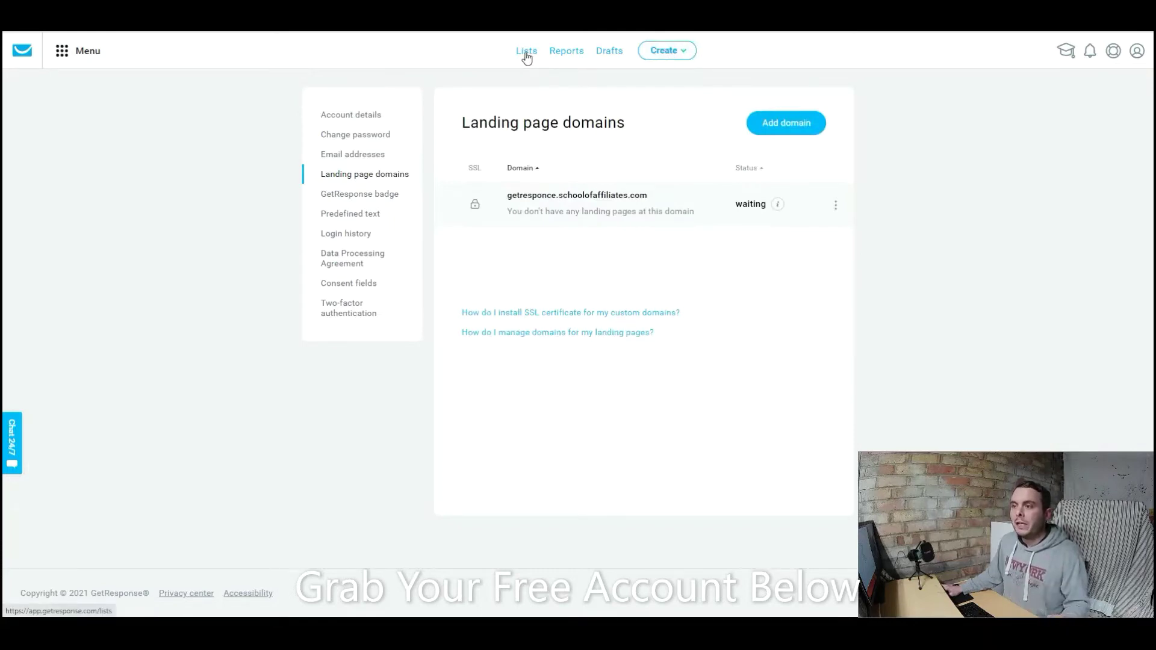
pyautogui.click(578, 56)
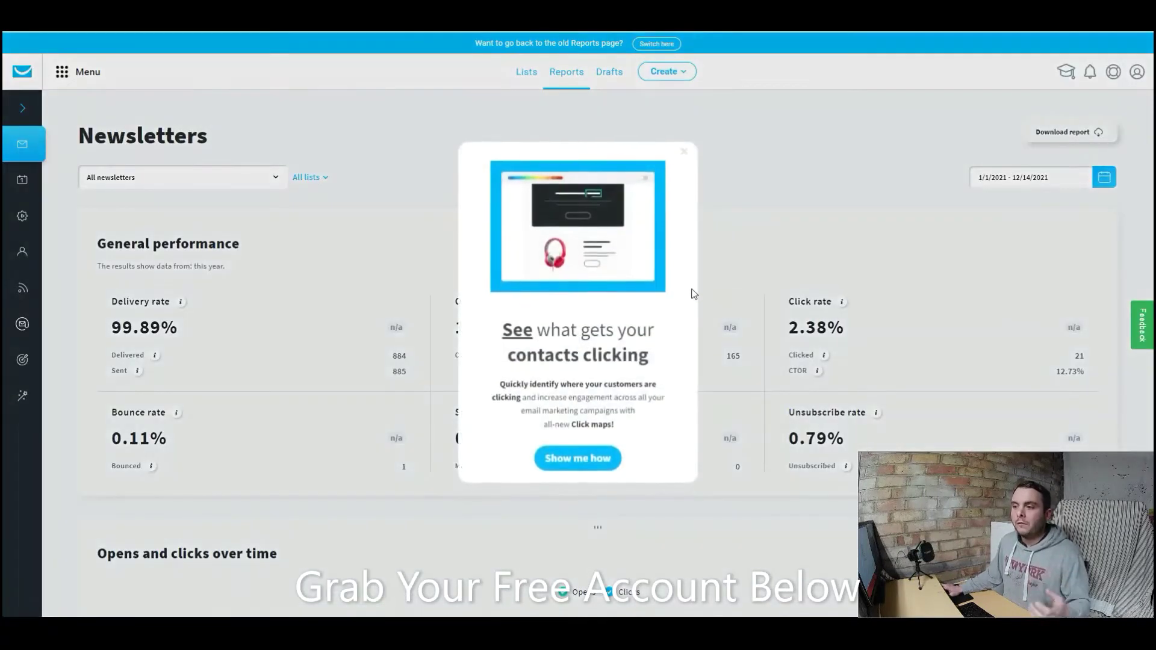
pyautogui.click(688, 155)
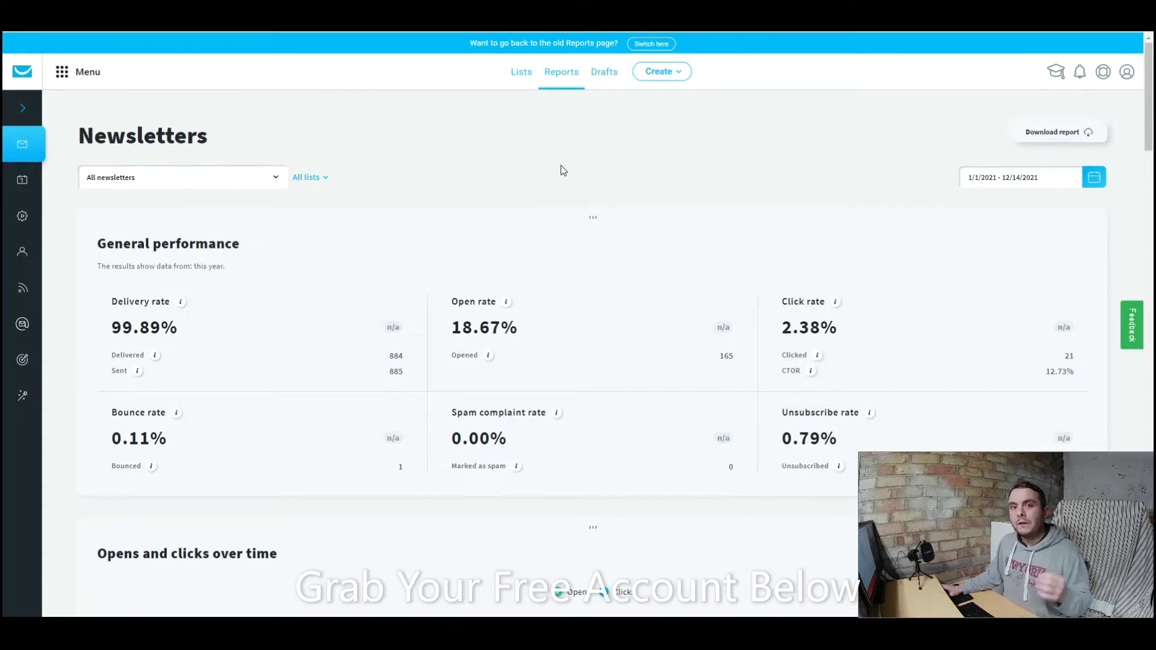
# Step: Open the contact lists and view the form for creating a list, closing it without an entry
pyautogui.click(521, 74)
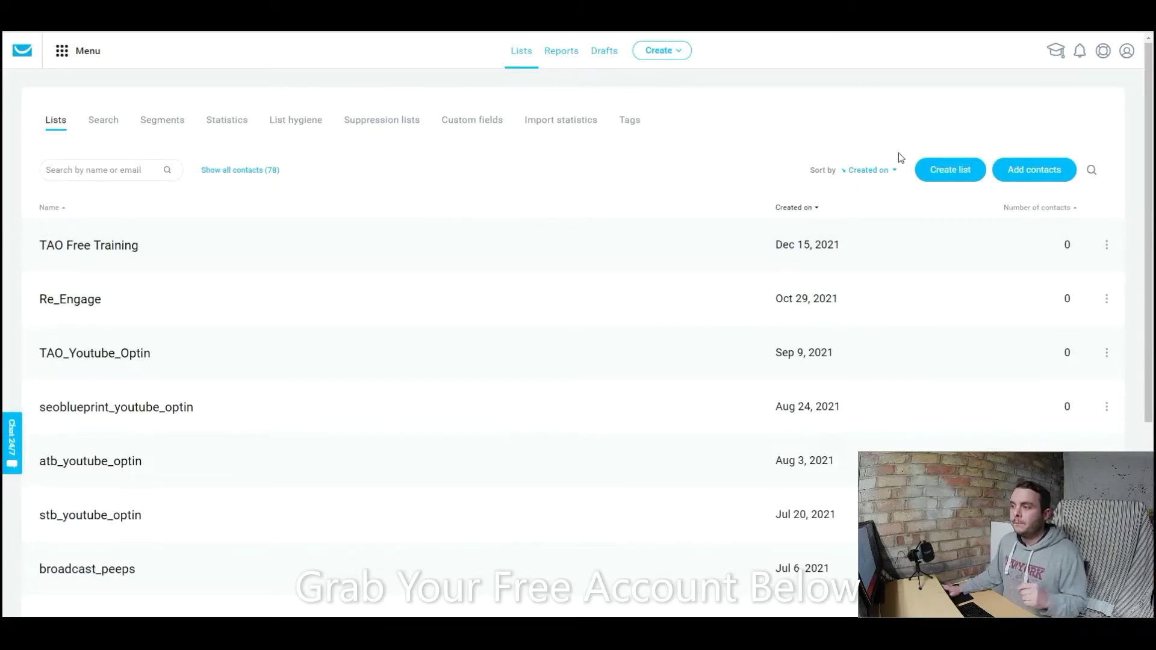
pyautogui.click(940, 166)
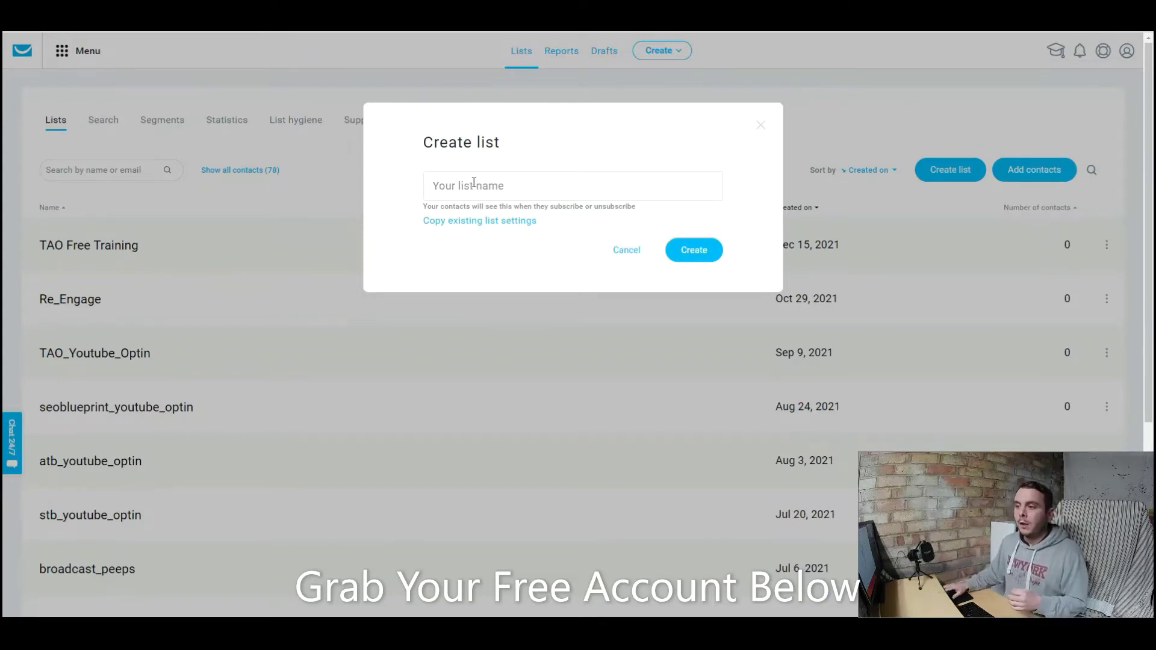
pyautogui.click(762, 126)
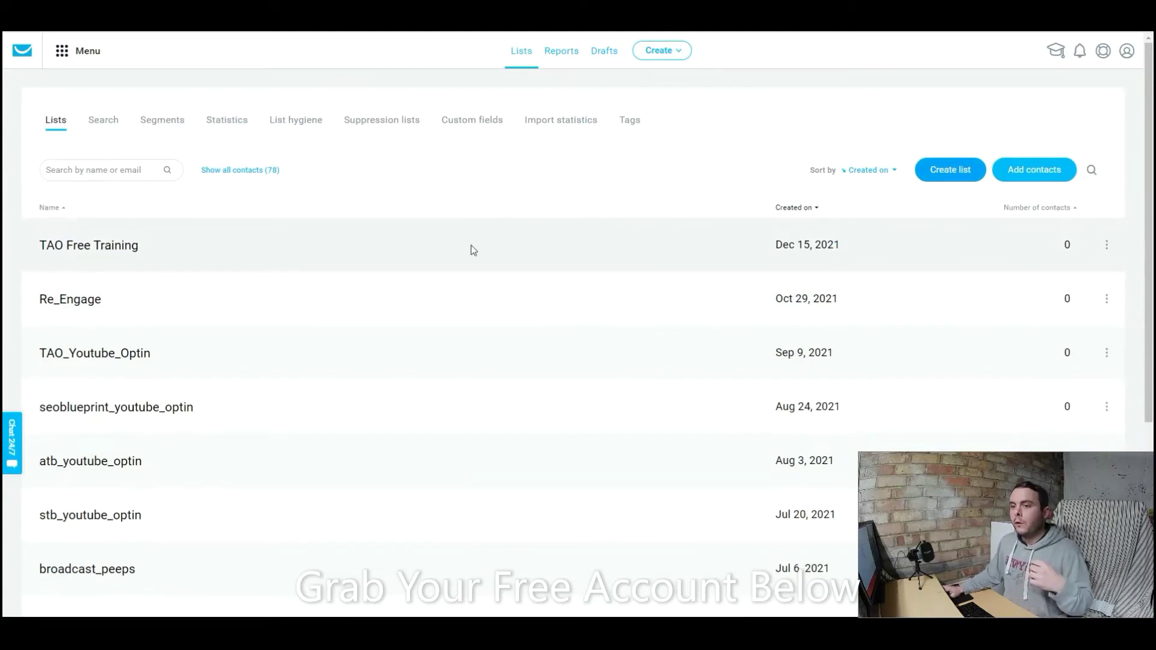
# Step: Open the settings of the TAO Free Training list and review its general fields down to the logo
pyautogui.click(1107, 246)
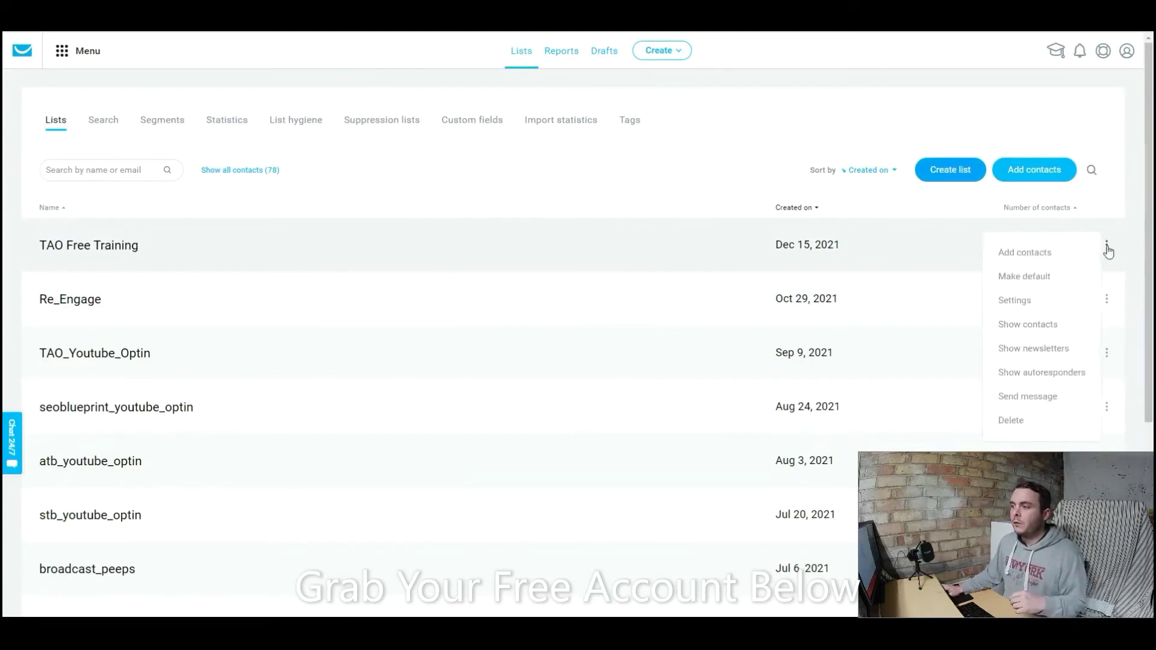
pyautogui.click(1014, 300)
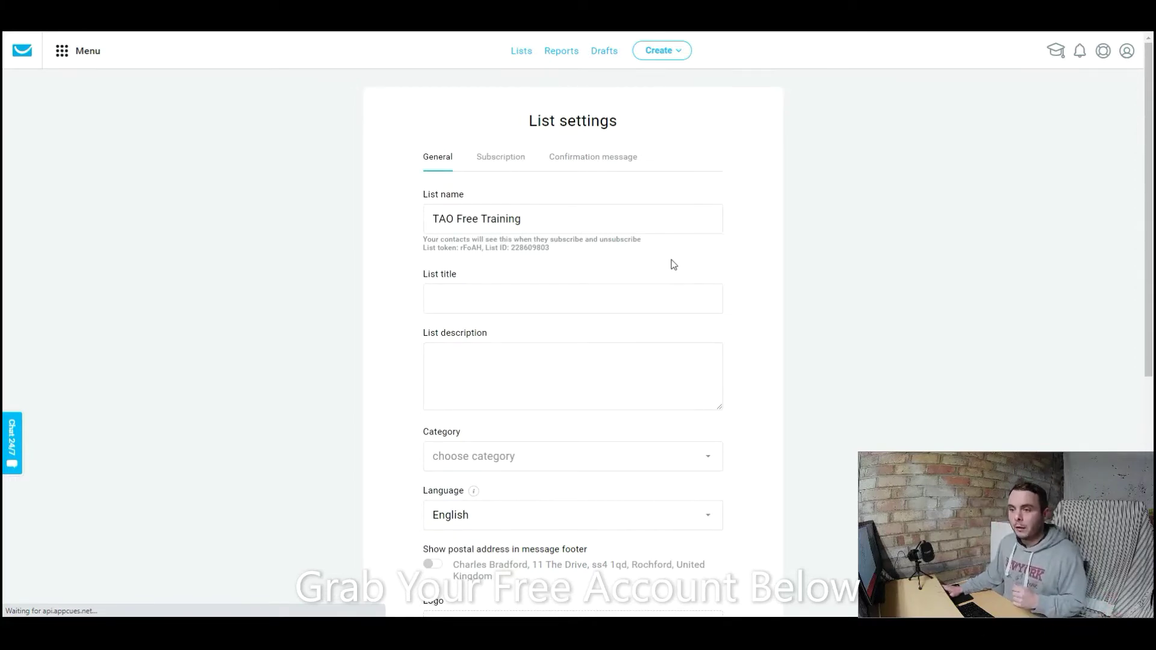
pyautogui.scroll(-1, 673, 265)
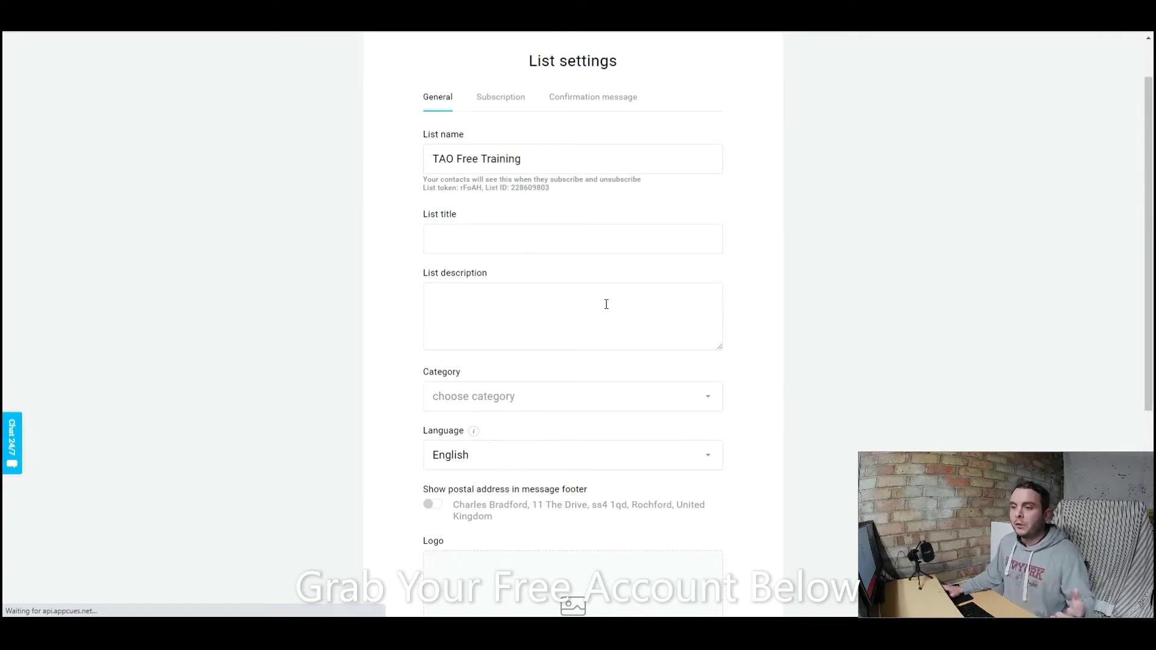
pyautogui.scroll(-1, 644, 301)
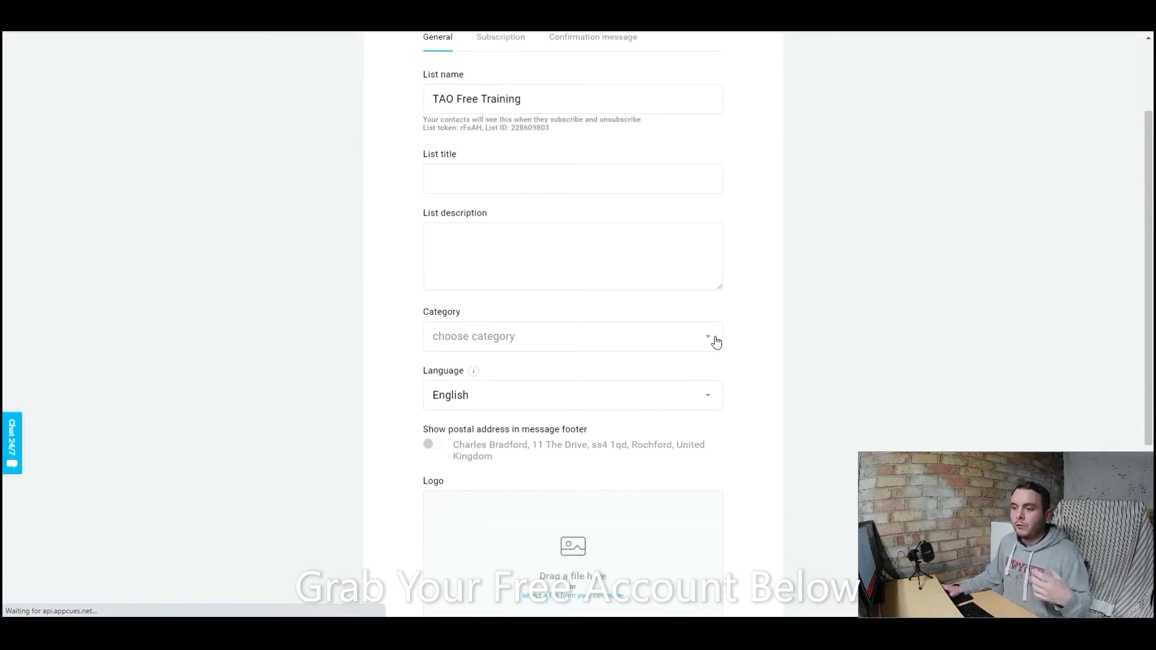
pyautogui.scroll(-1, 716, 393)
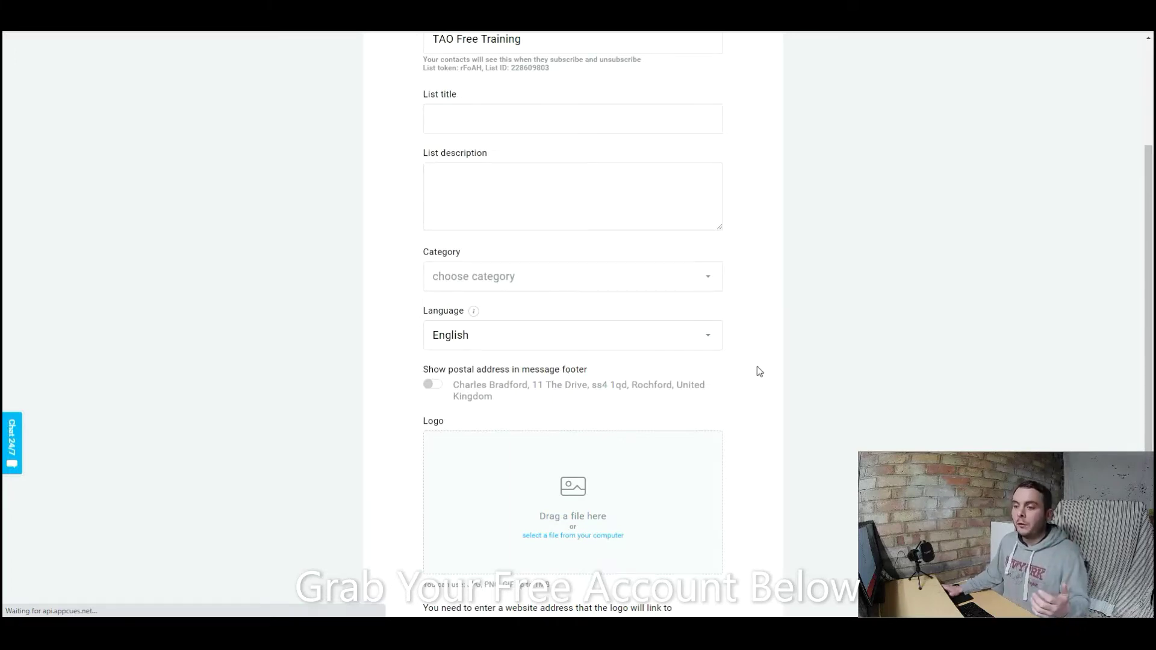
# Step: Review the rest of the TAO Free Training list's general settings, including the logo's website address and feed link
pyautogui.scroll(-3, 596, 421)
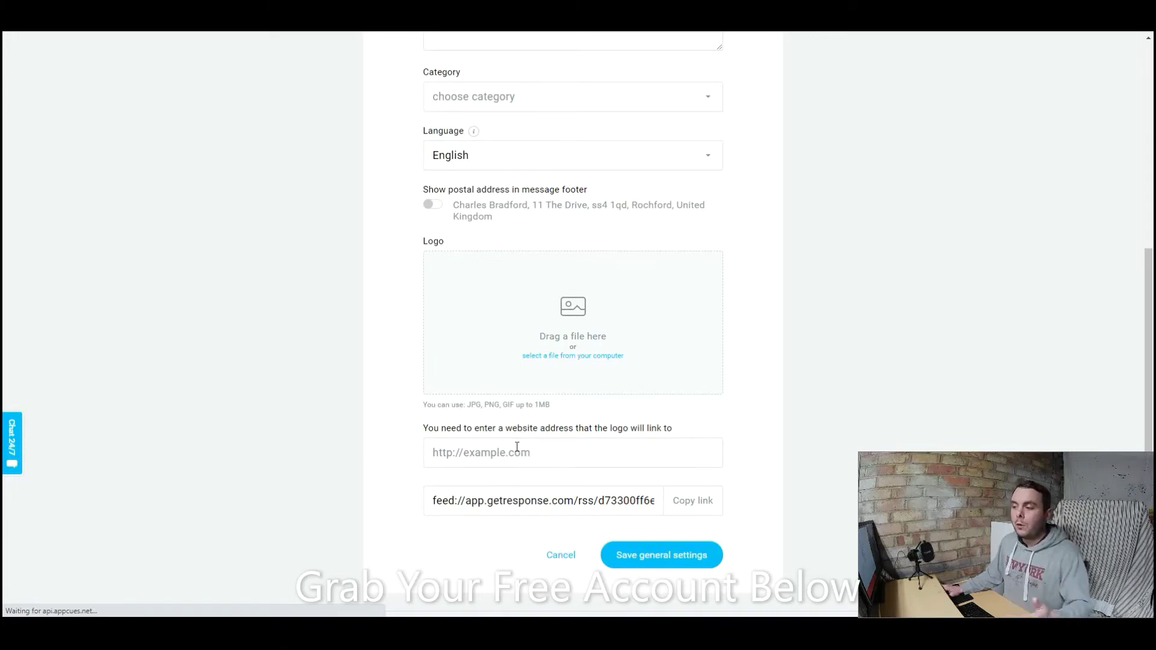
pyautogui.click(680, 500)
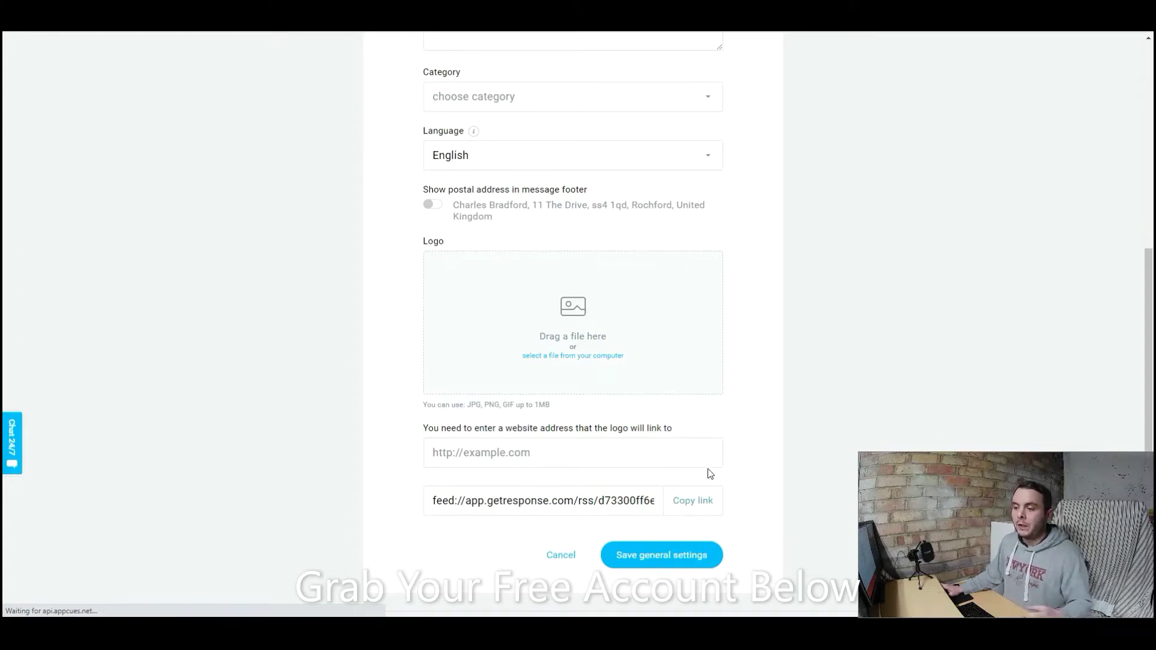
pyautogui.click(679, 550)
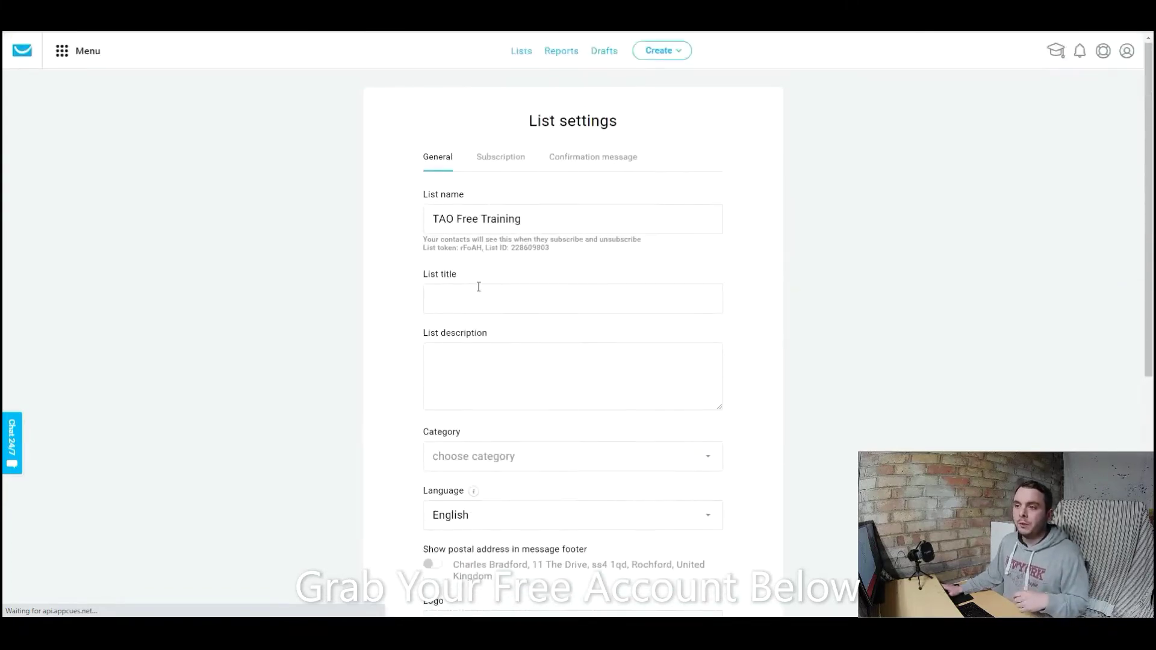
# Step: Look over the list's subscription and confirmation message settings, and cancel back to the contact lists
pyautogui.click(511, 159)
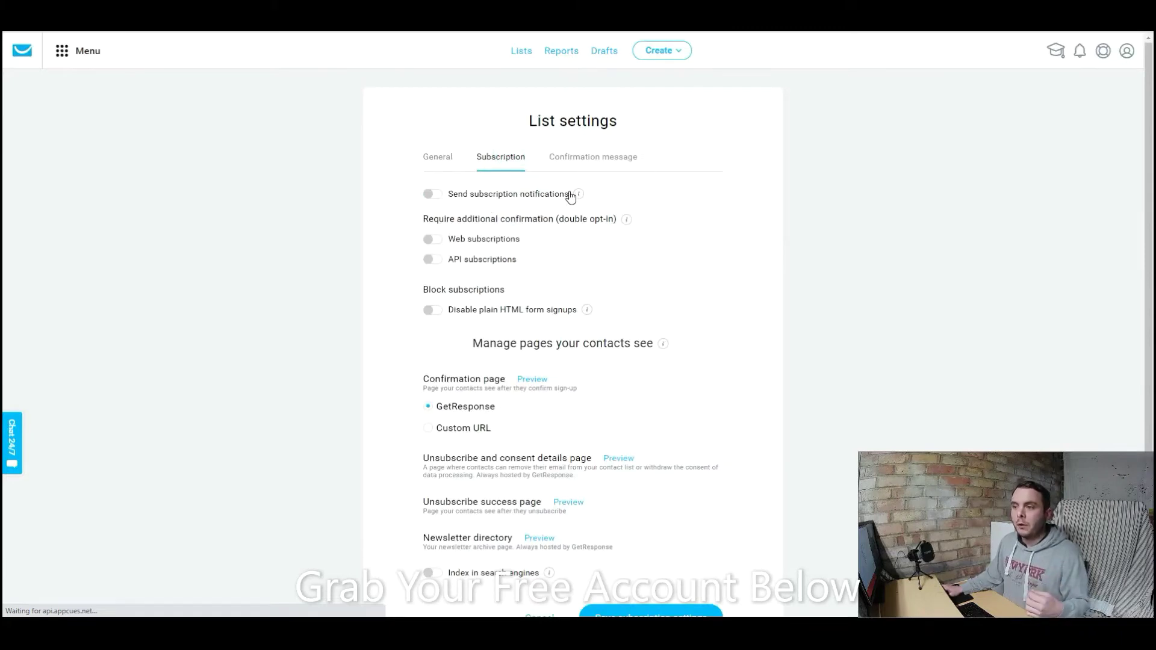
pyautogui.moveTo(577, 195)
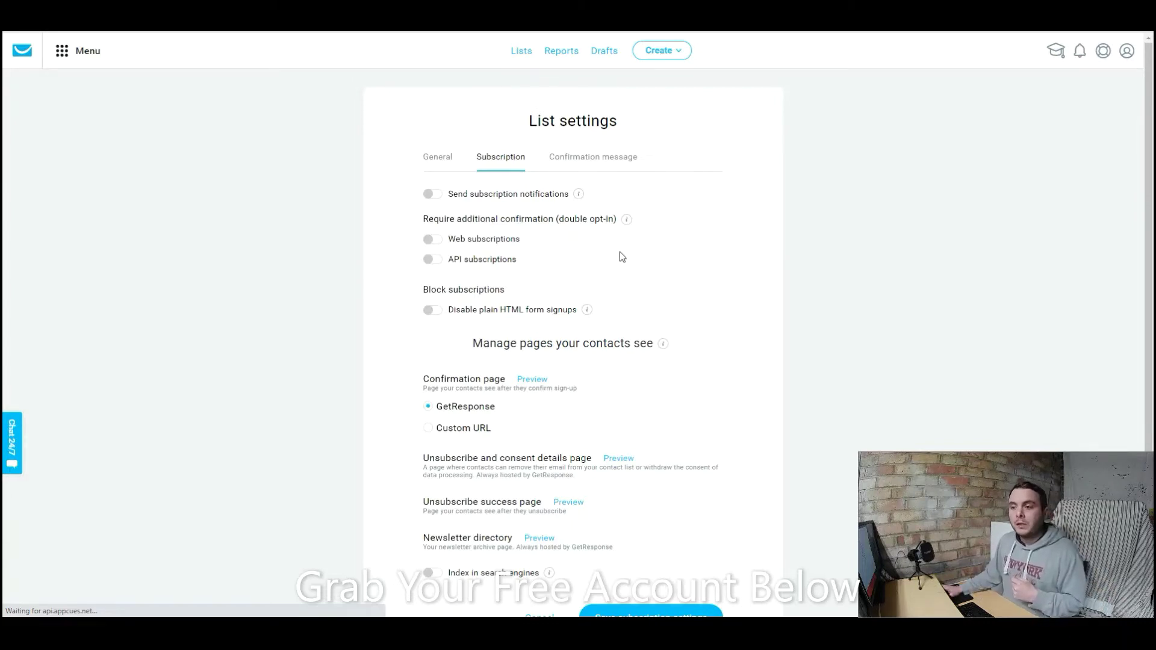
pyautogui.scroll(-2, 698, 283)
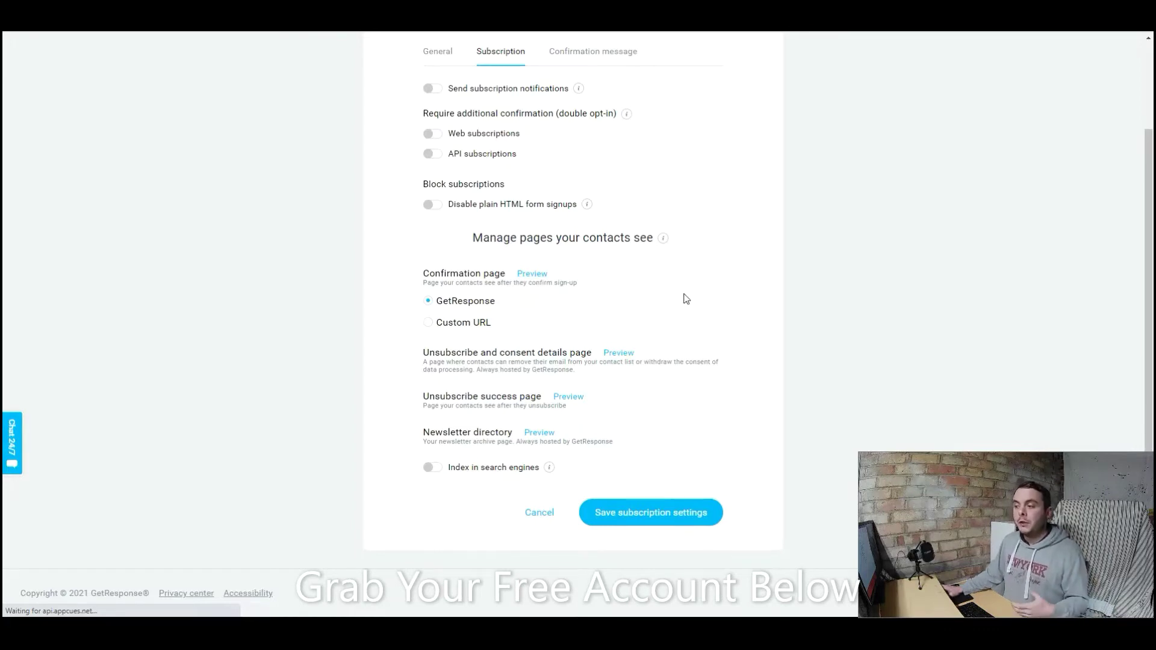
pyautogui.scroll(2, 668, 297)
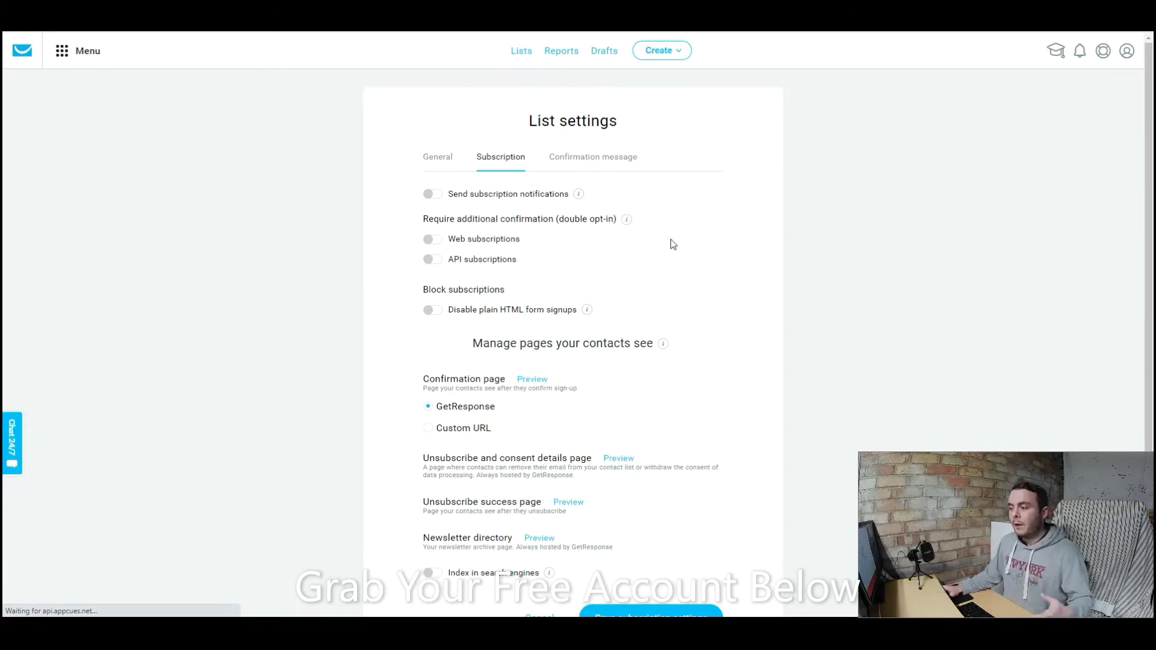
pyautogui.click(589, 157)
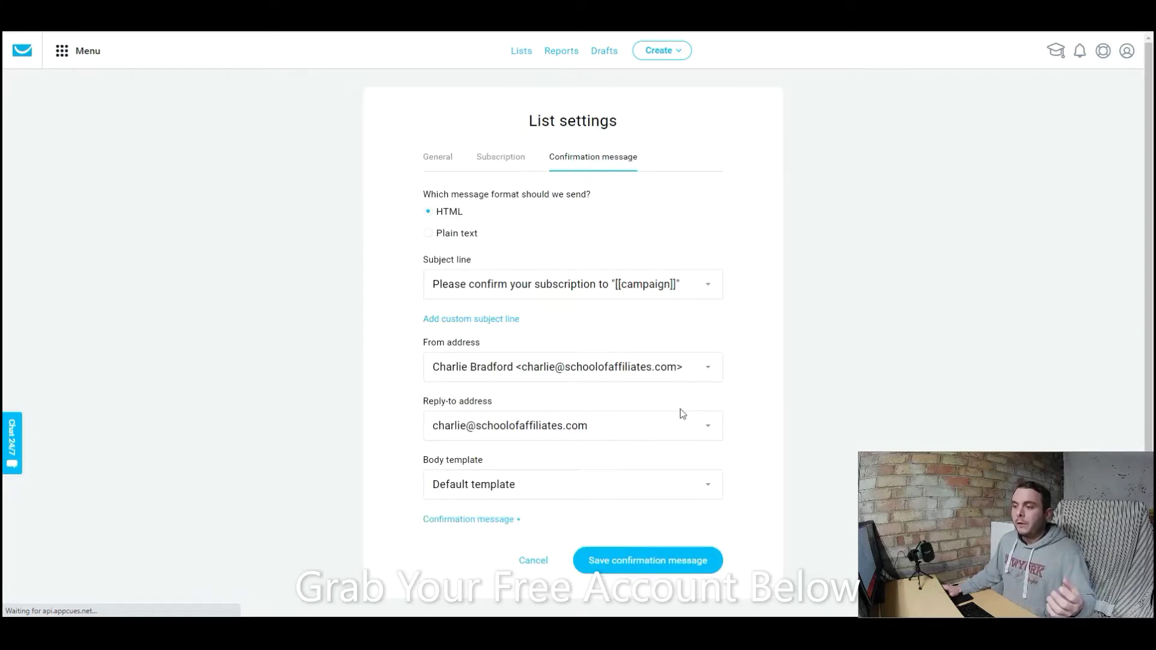
pyautogui.click(540, 565)
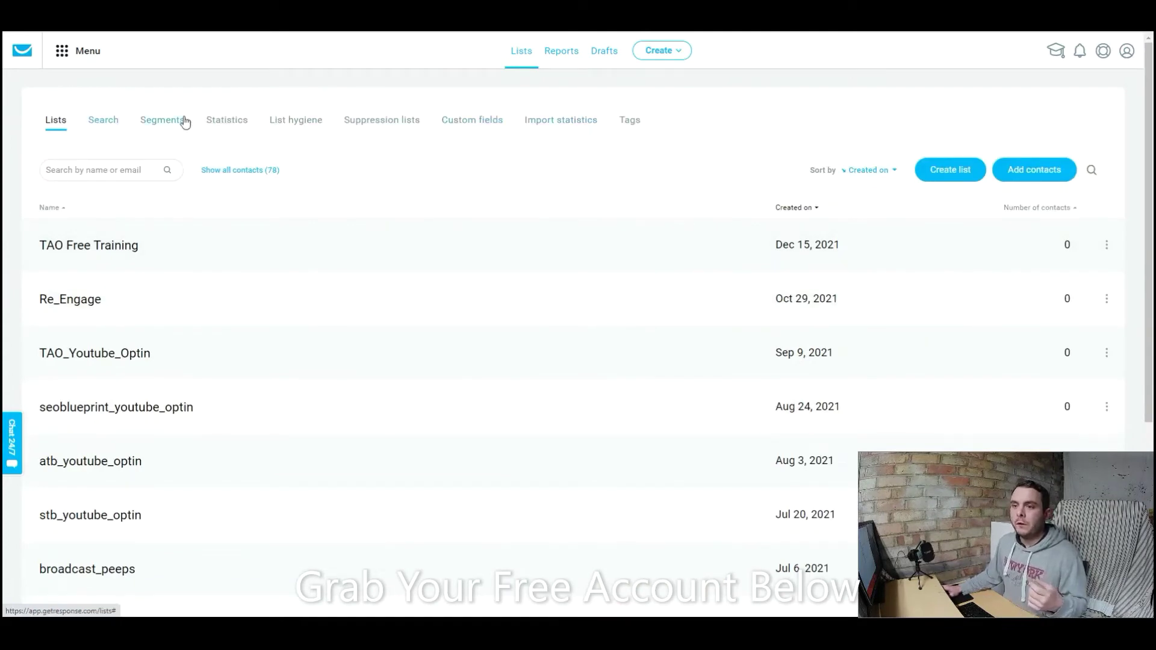
# Step: Build an advanced contact search condition with Contact actions, Message not opened, Any message and Never, and cancel it without applying
pyautogui.click(105, 123)
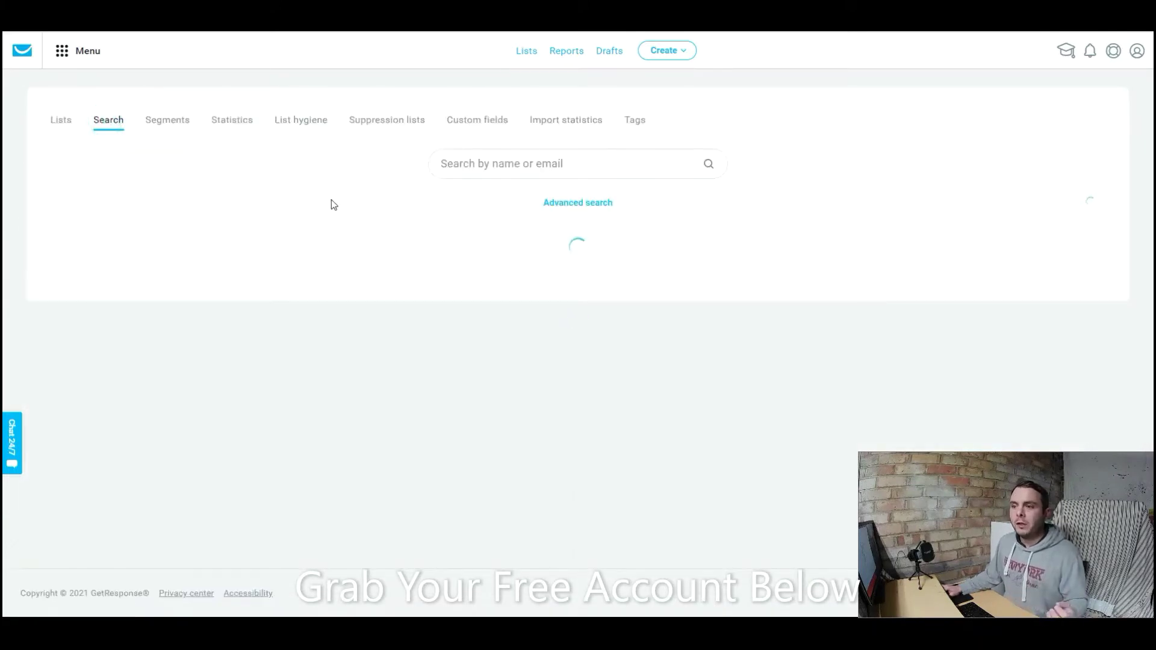
pyautogui.click(556, 206)
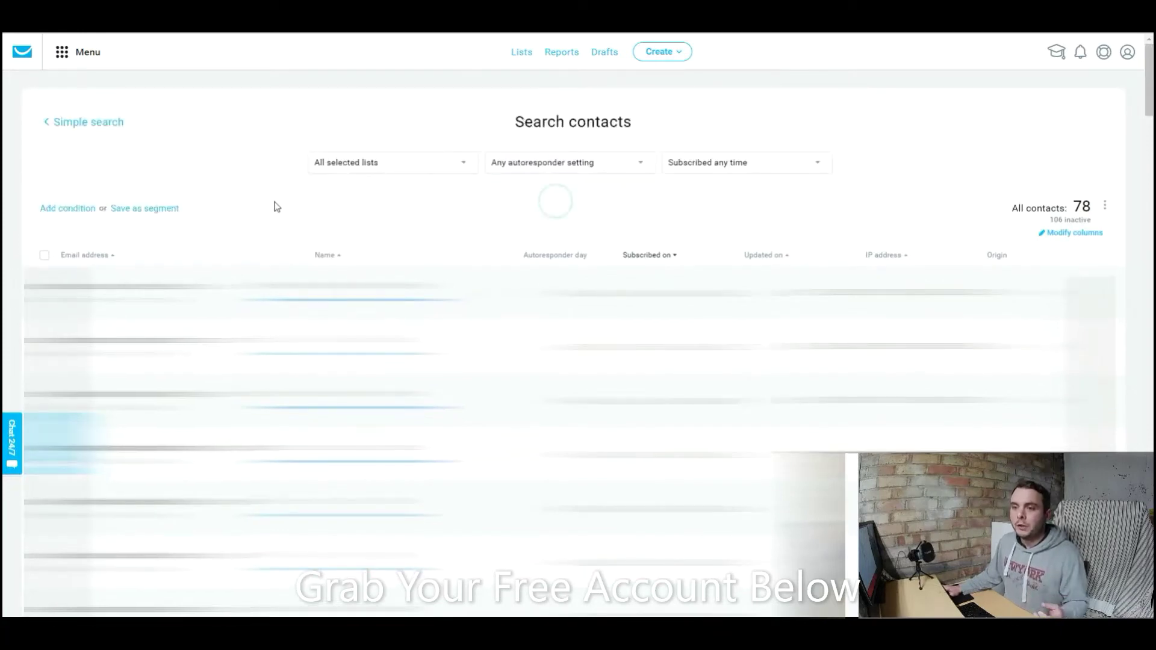
pyautogui.click(63, 211)
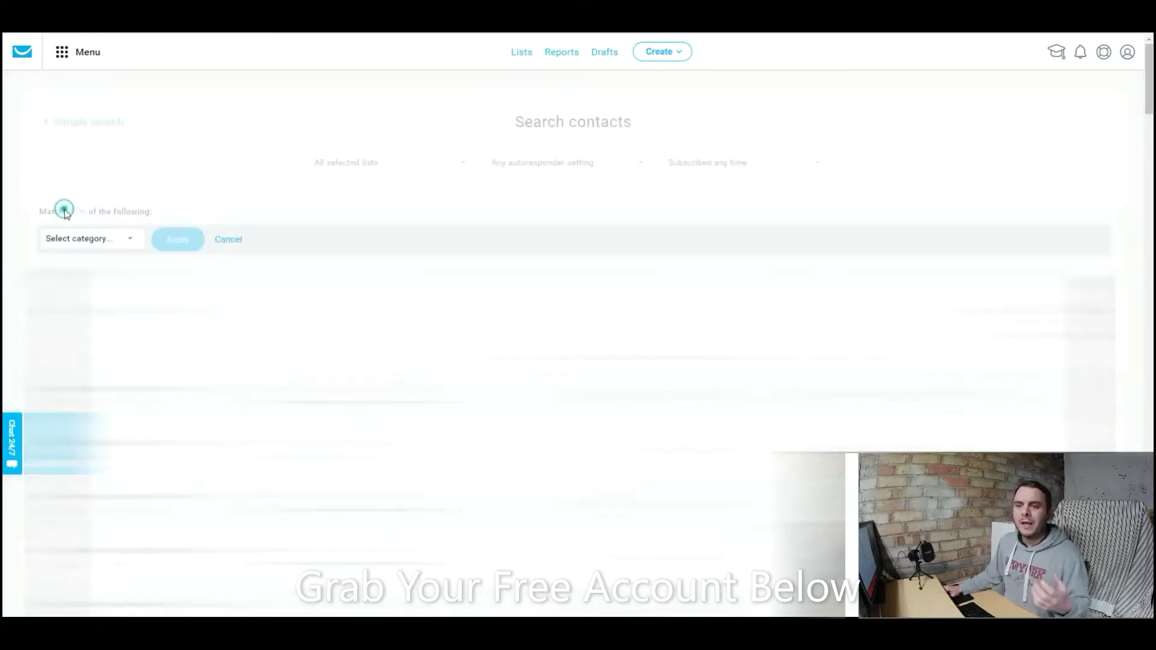
pyautogui.click(126, 239)
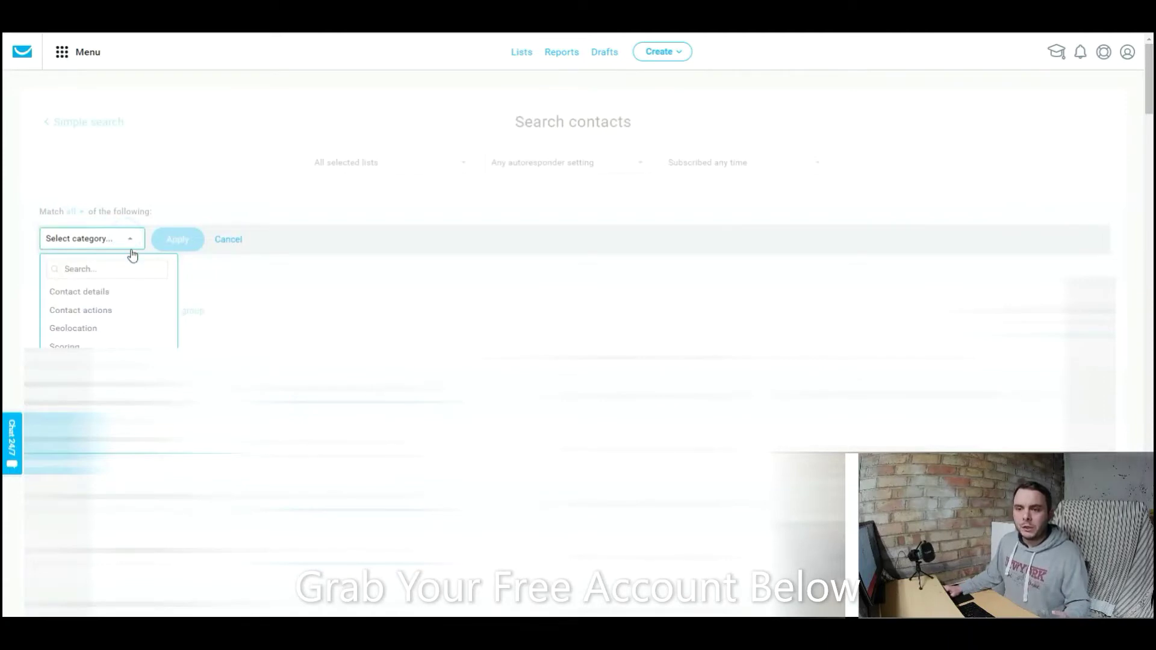
pyautogui.click(105, 310)
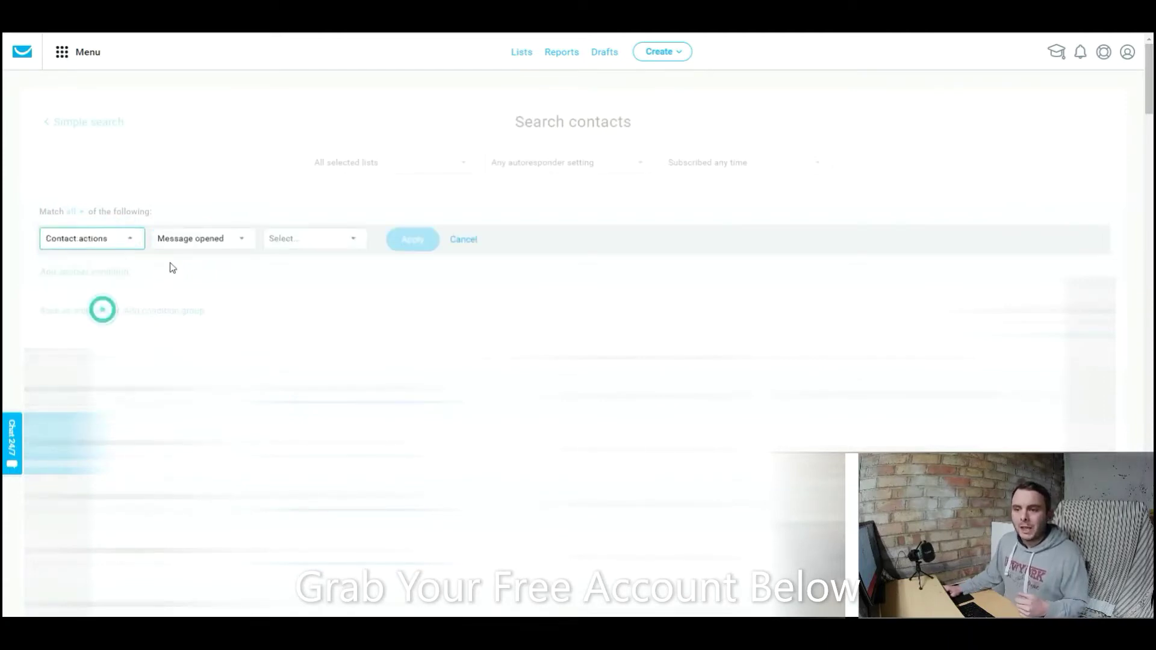
pyautogui.click(242, 243)
pyautogui.click(219, 306)
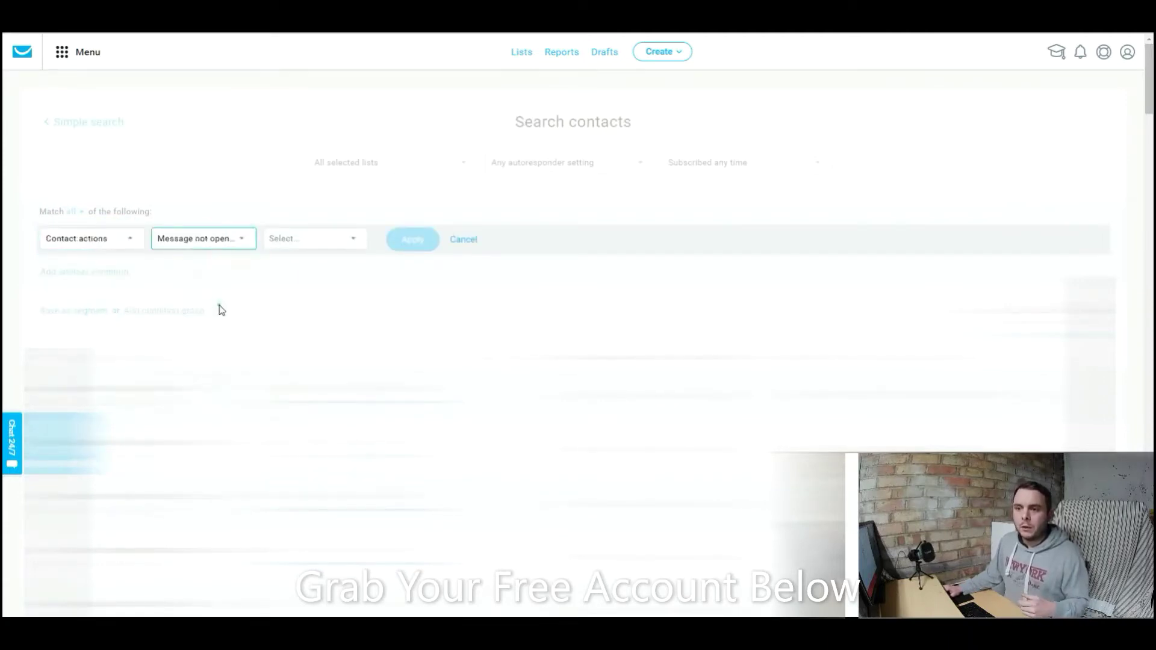
pyautogui.click(358, 246)
pyautogui.click(313, 268)
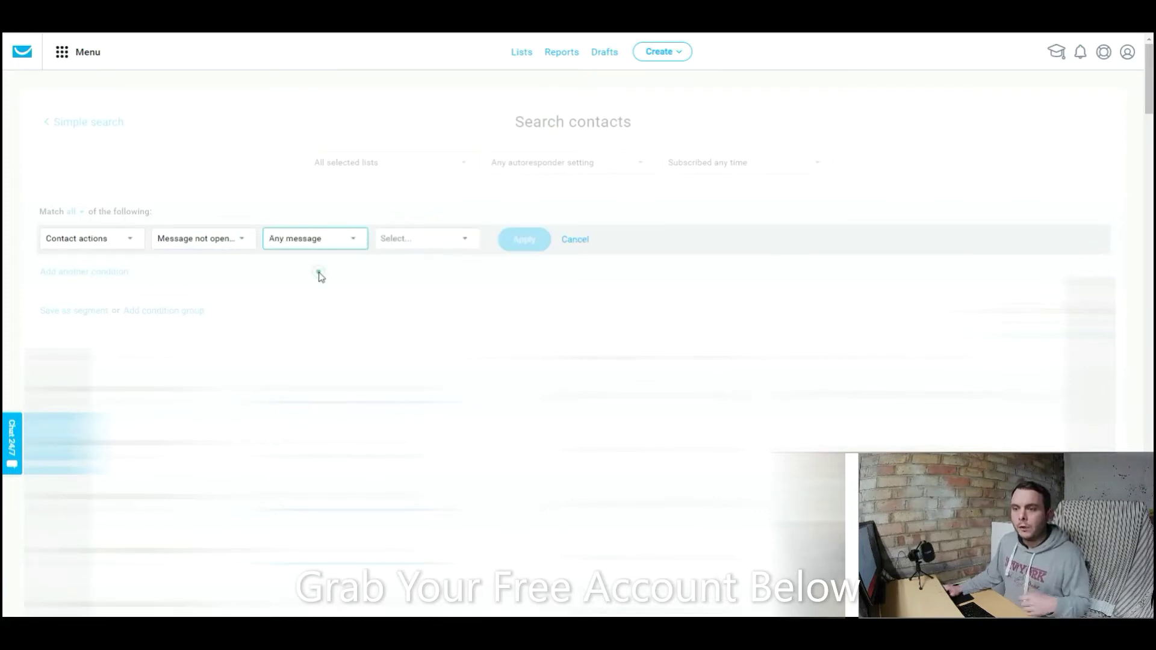
pyautogui.click(470, 239)
pyautogui.click(444, 268)
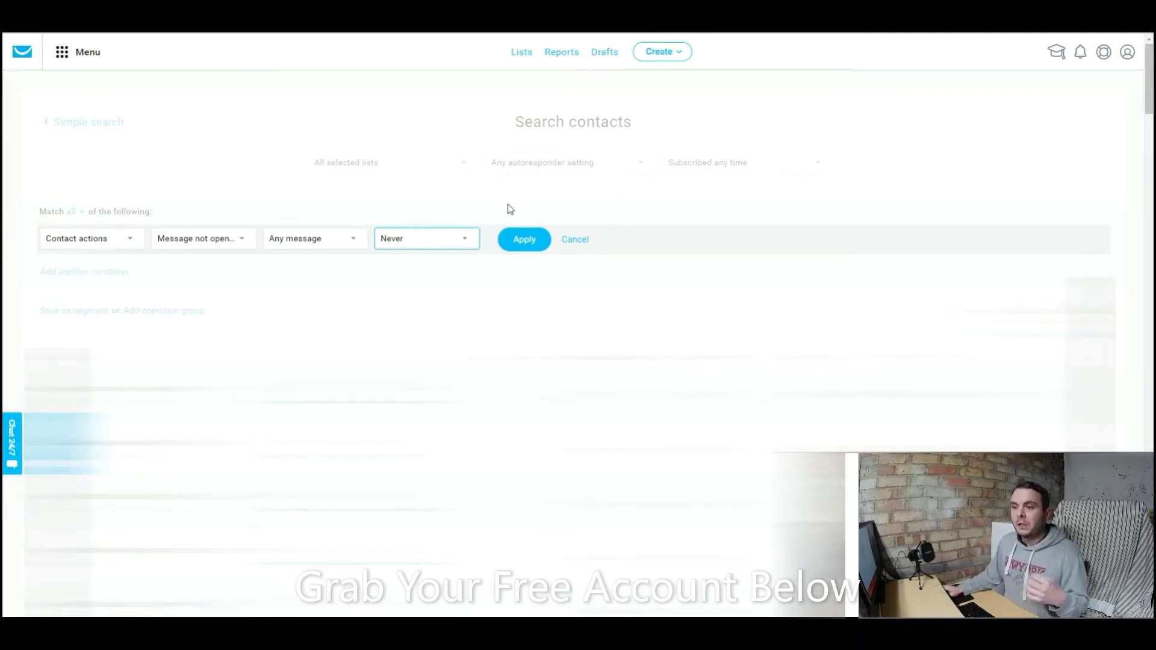
pyautogui.click(575, 240)
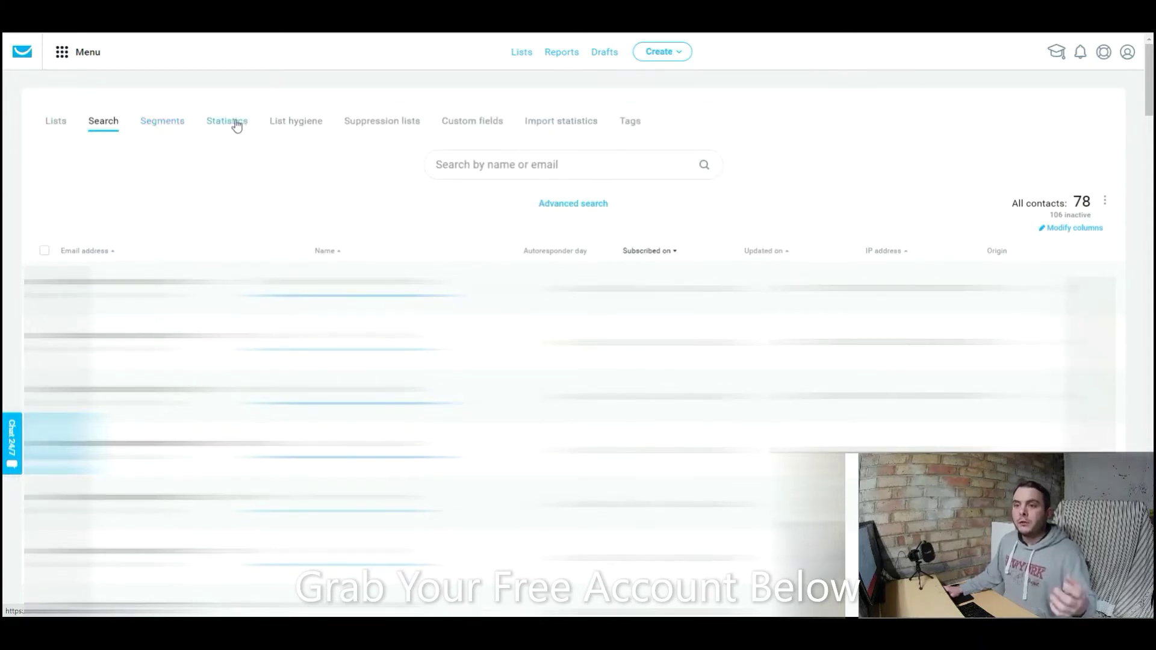
# Step: View the list hygiene options and open the conversion funnels overview
pyautogui.click(292, 124)
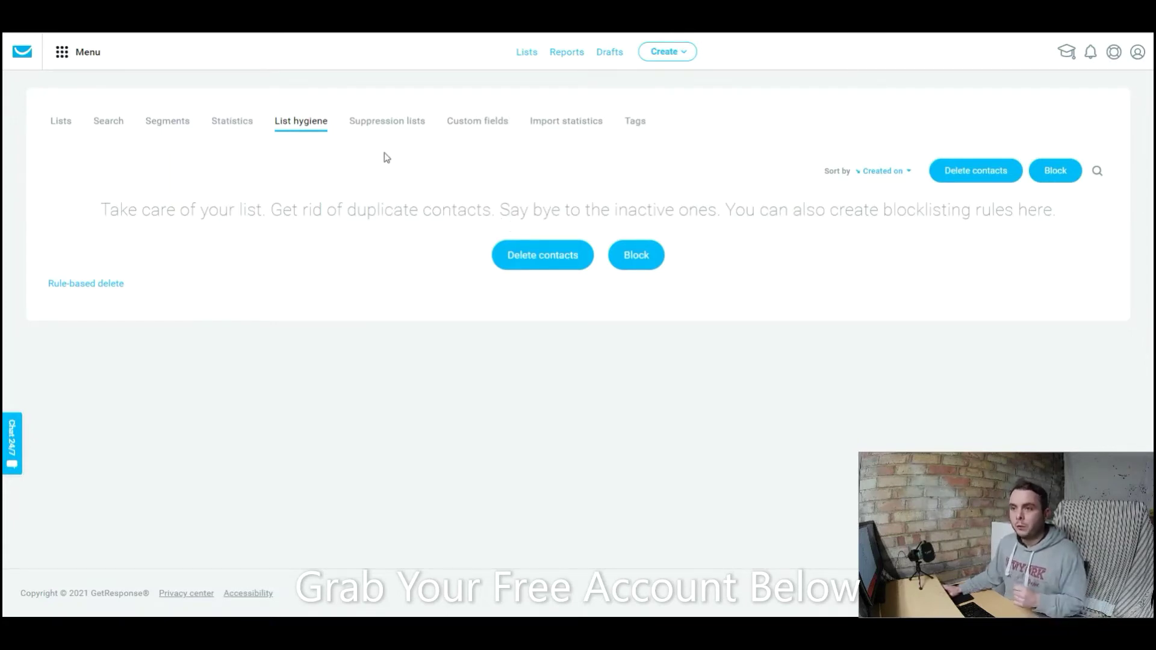
pyautogui.click(65, 56)
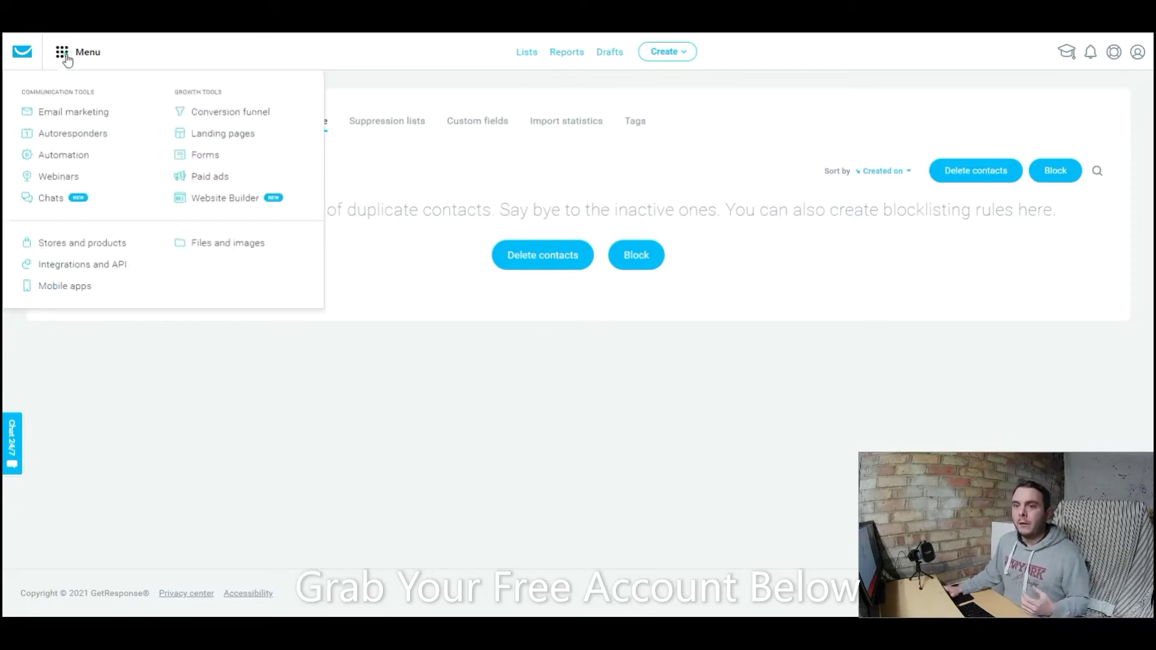
pyautogui.click(202, 114)
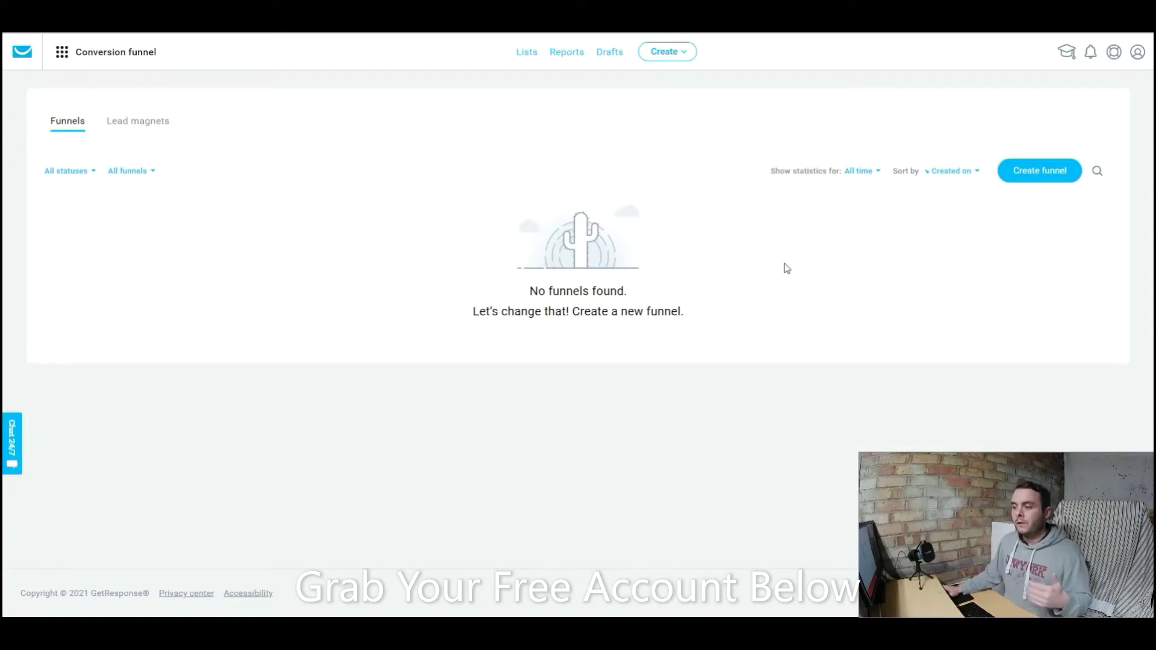
# Step: Create a lead magnet funnel for building a list and name it Affiliate marketing 101
pyautogui.click(1028, 175)
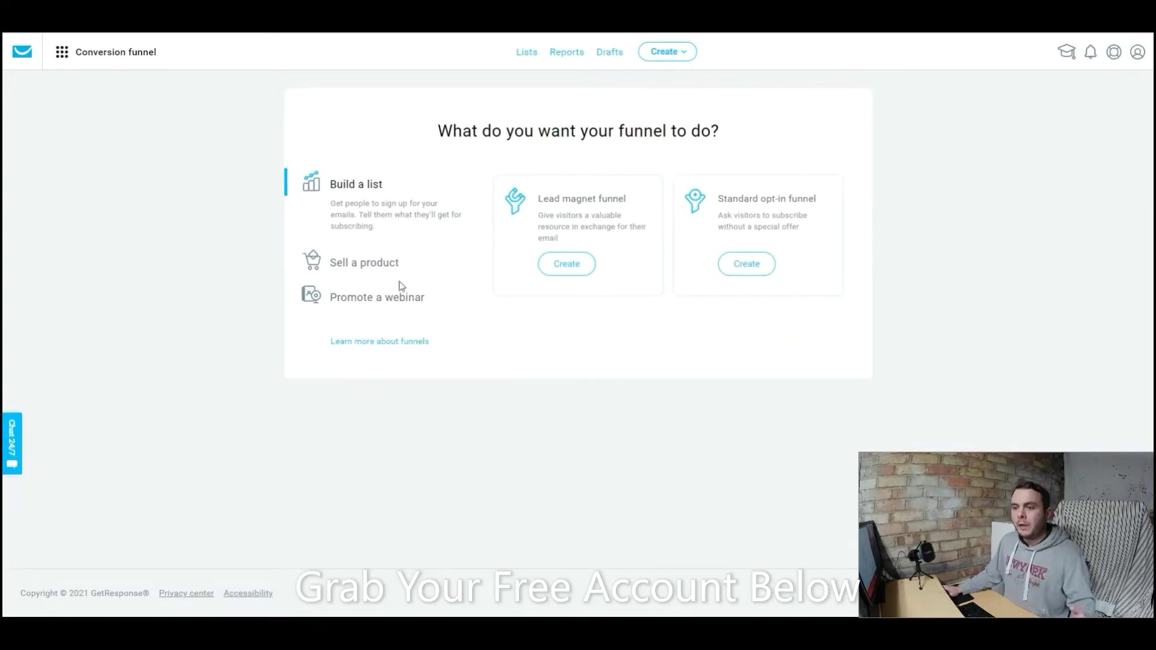
pyautogui.click(572, 266)
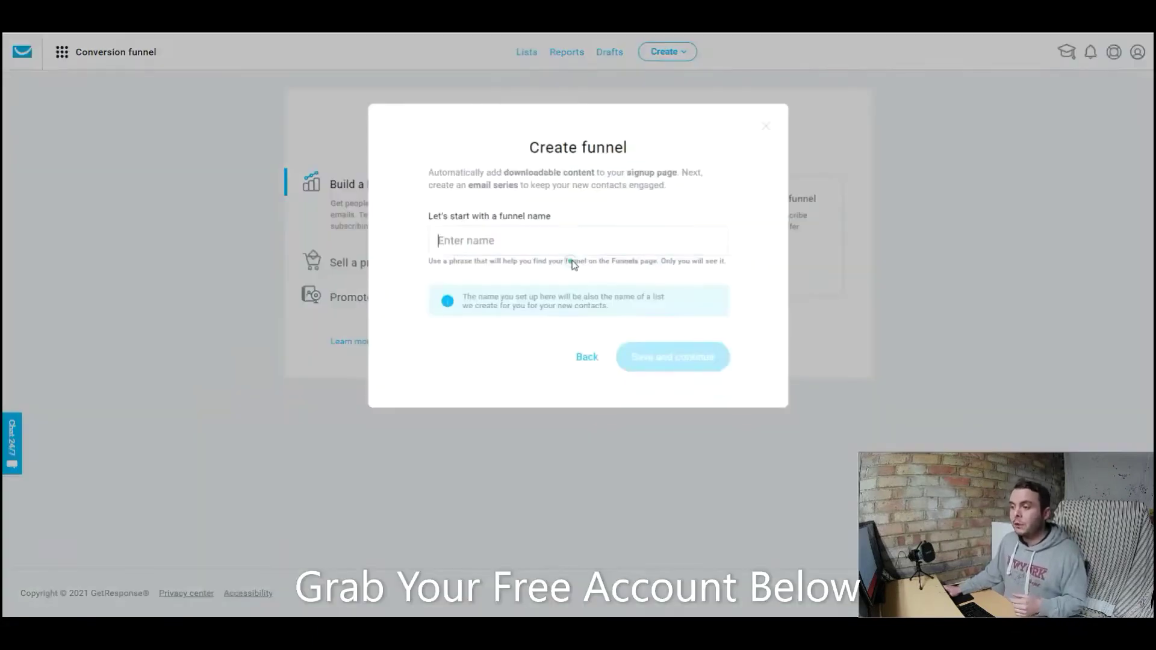
pyautogui.click(459, 236)
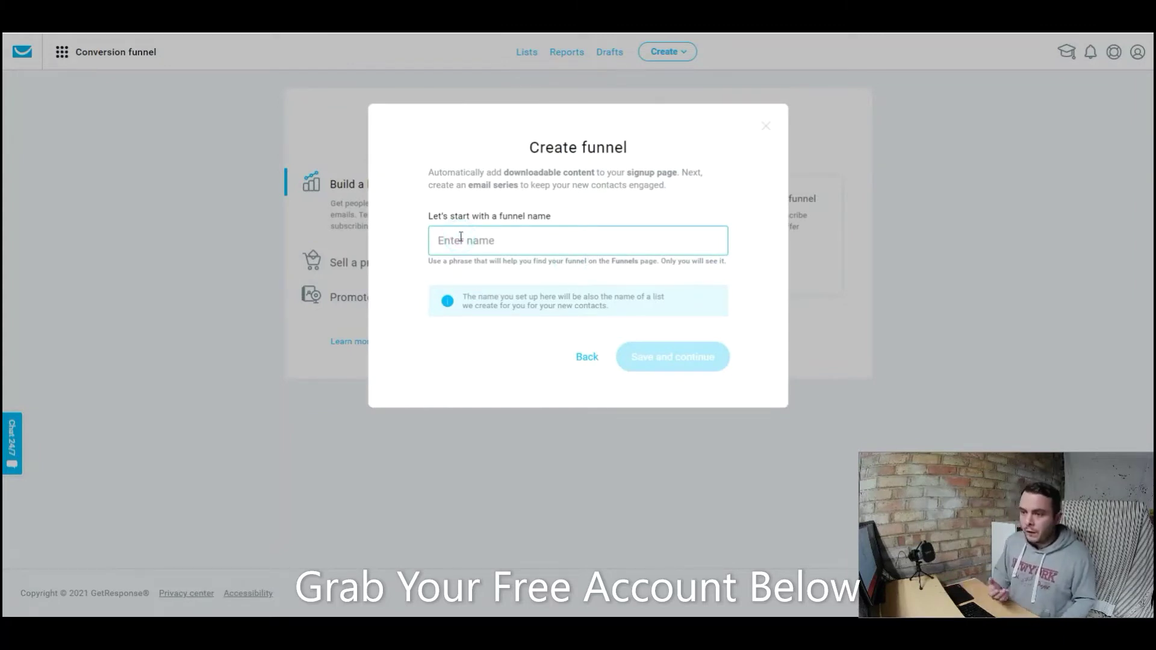
pyautogui.write('Affiliate marketing 101')
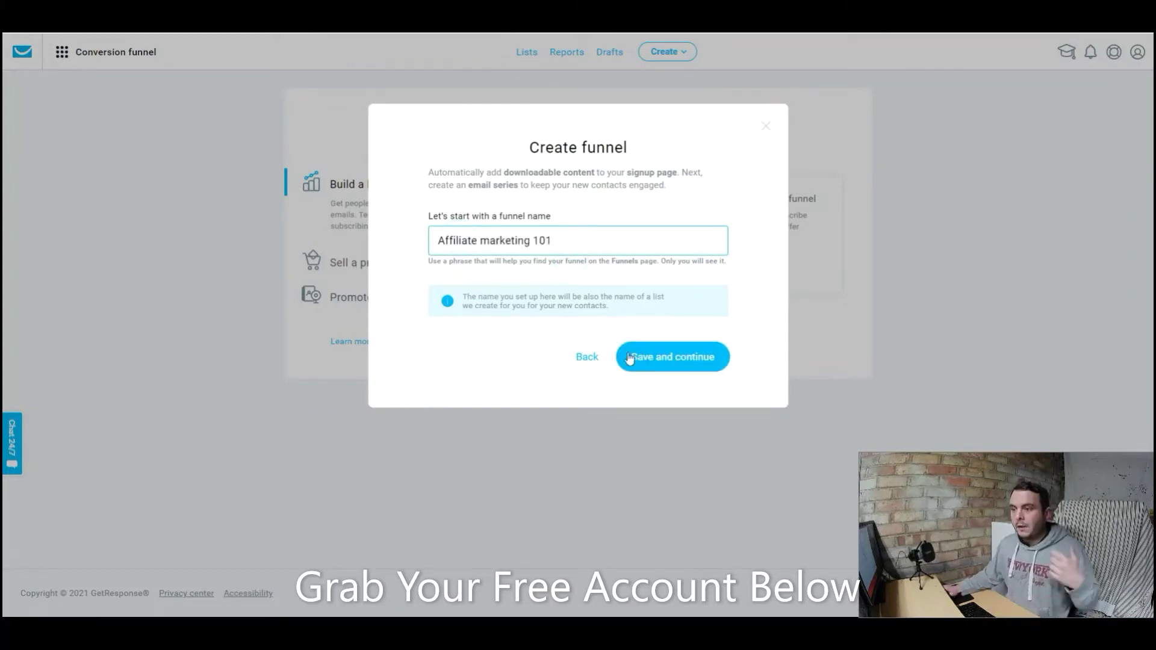
pyautogui.click(662, 358)
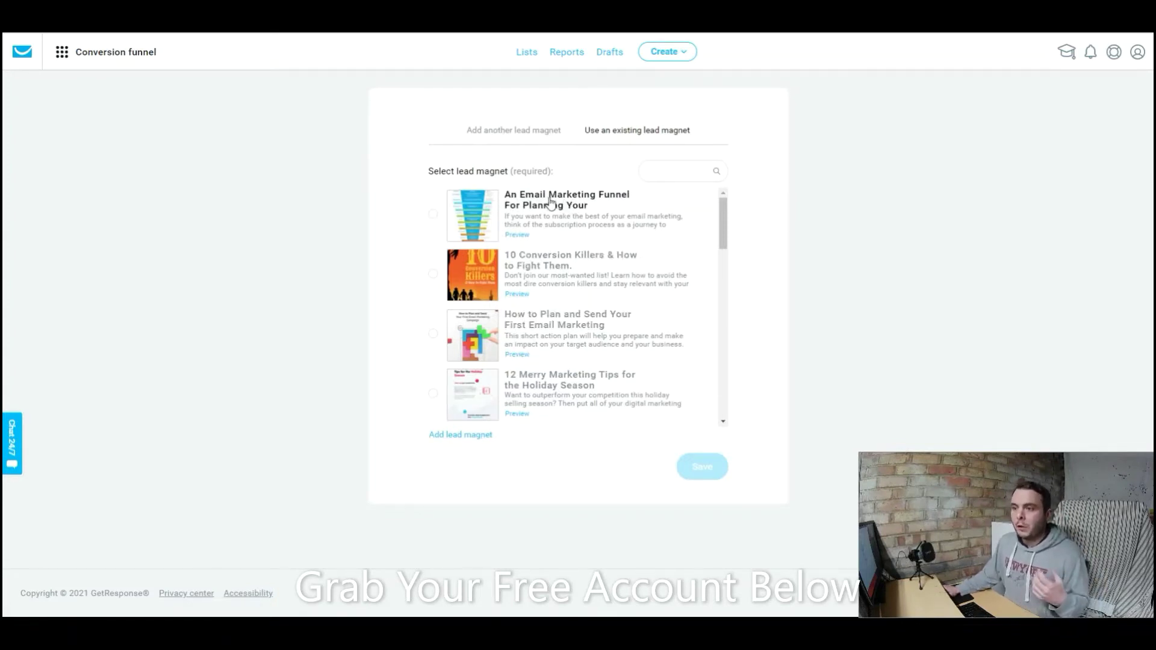
# Step: Browse the existing lead magnets, preview the email marketing funnel one for planning, and save it as the funnel's lead magnet
pyautogui.scroll(-10, 599, 228)
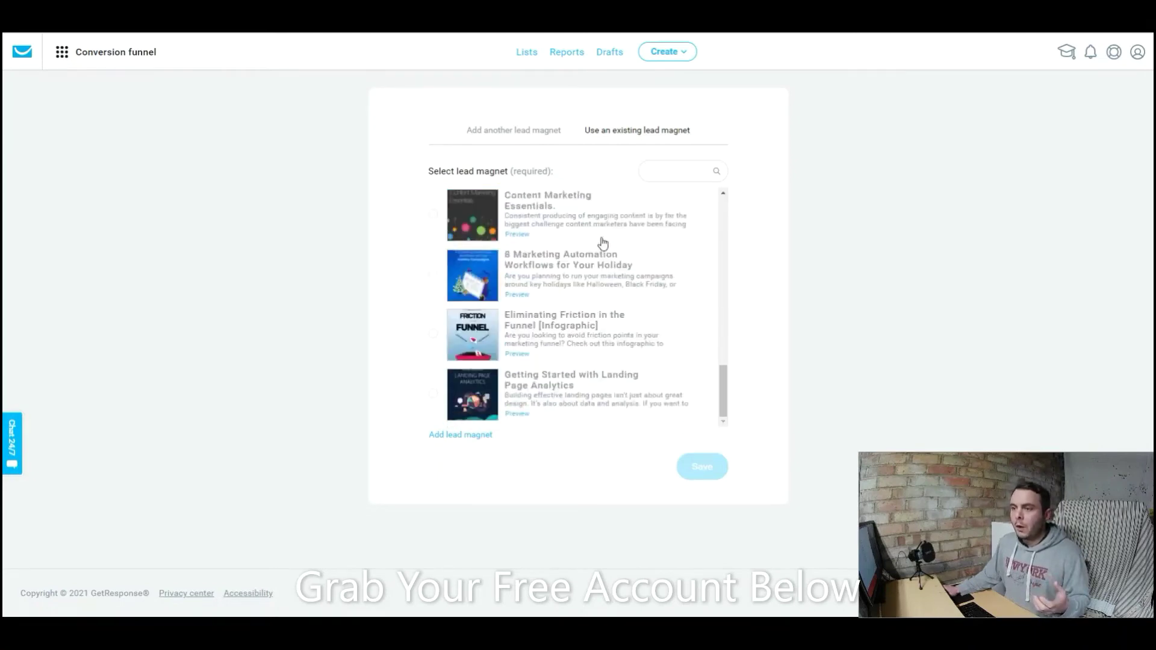
pyautogui.scroll(10, 602, 243)
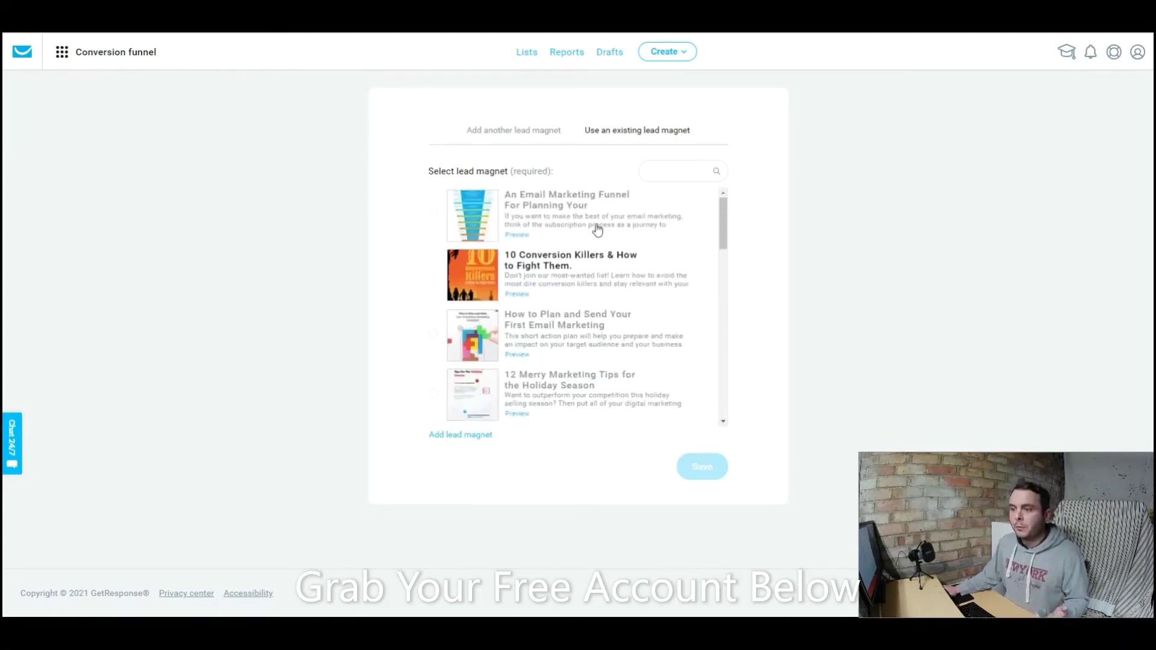
pyautogui.click(516, 236)
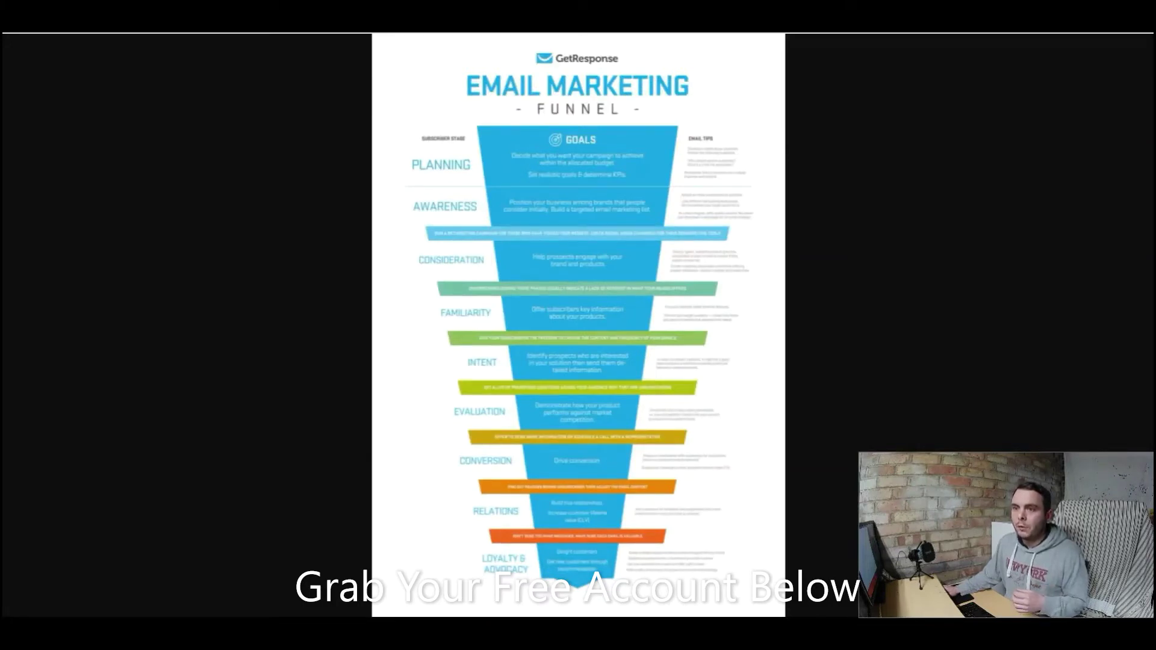
pyautogui.press('Escape')
pyautogui.click(707, 470)
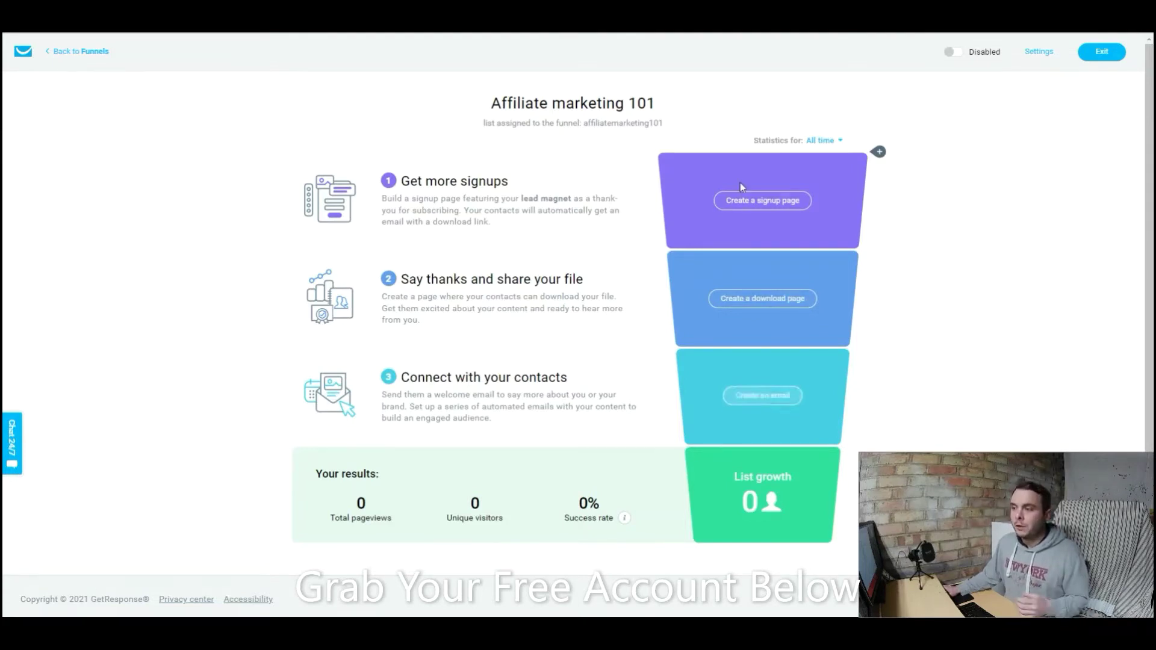
# Step: Create the funnel's signup page from the Marketing management template, name it Affiliate marketing, preview its thank-you page and open the editor
pyautogui.click(750, 202)
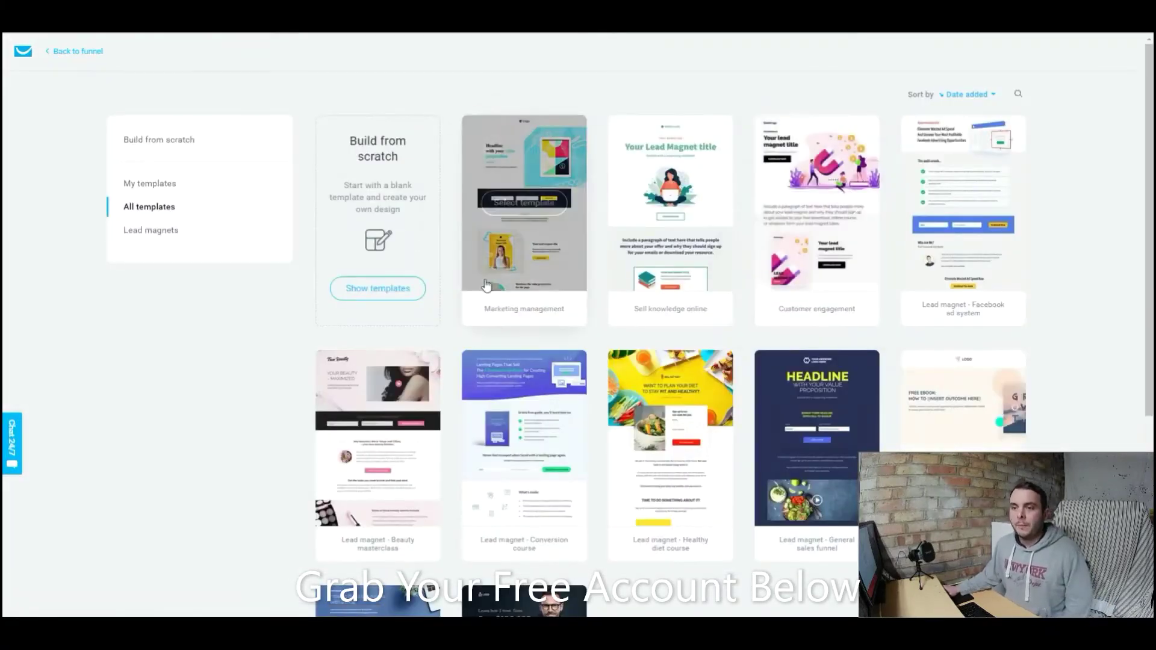
pyautogui.scroll(-5, 645, 239)
pyautogui.scroll(5, 645, 239)
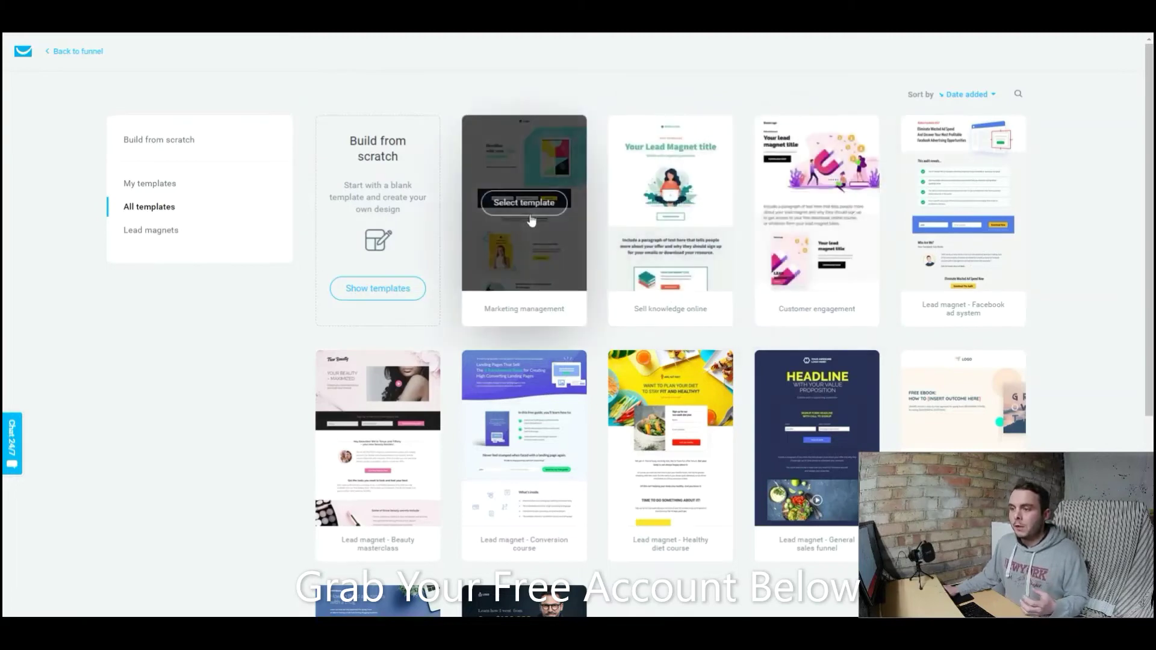
pyautogui.click(527, 208)
pyautogui.click(626, 292)
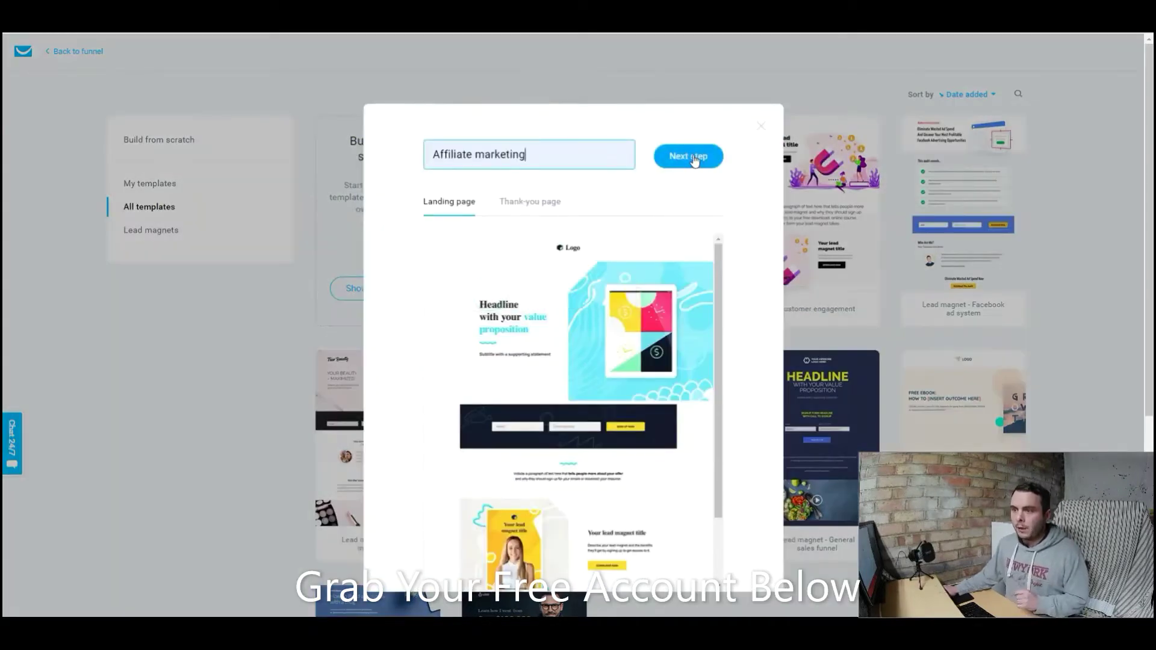
pyautogui.click(532, 204)
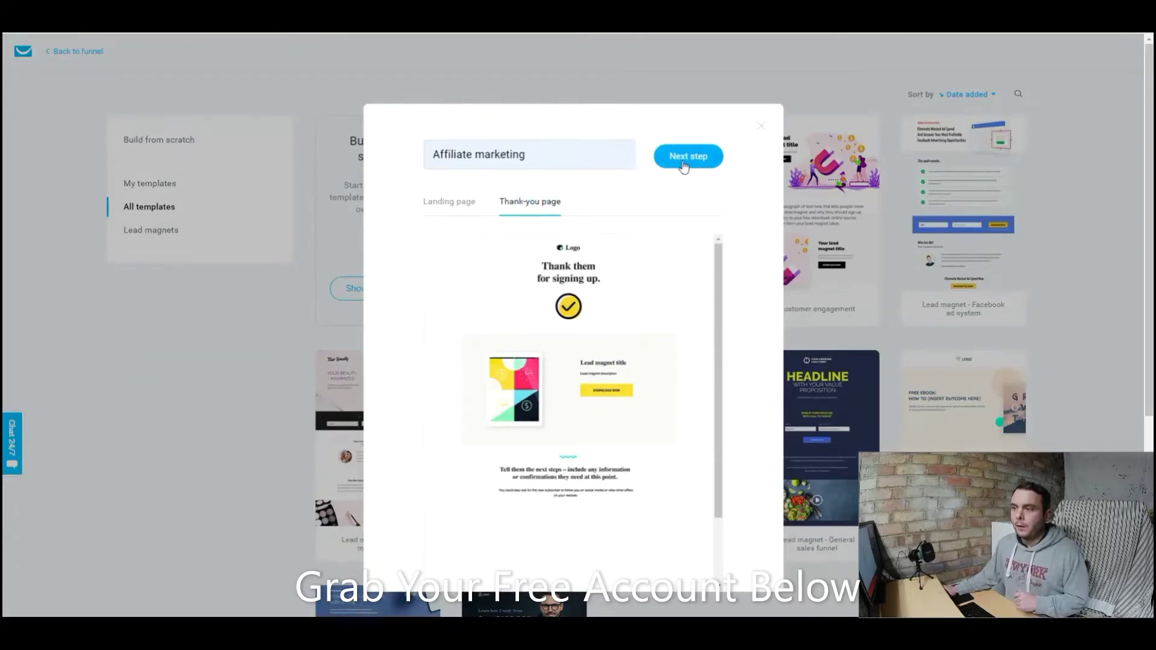
pyautogui.click(687, 158)
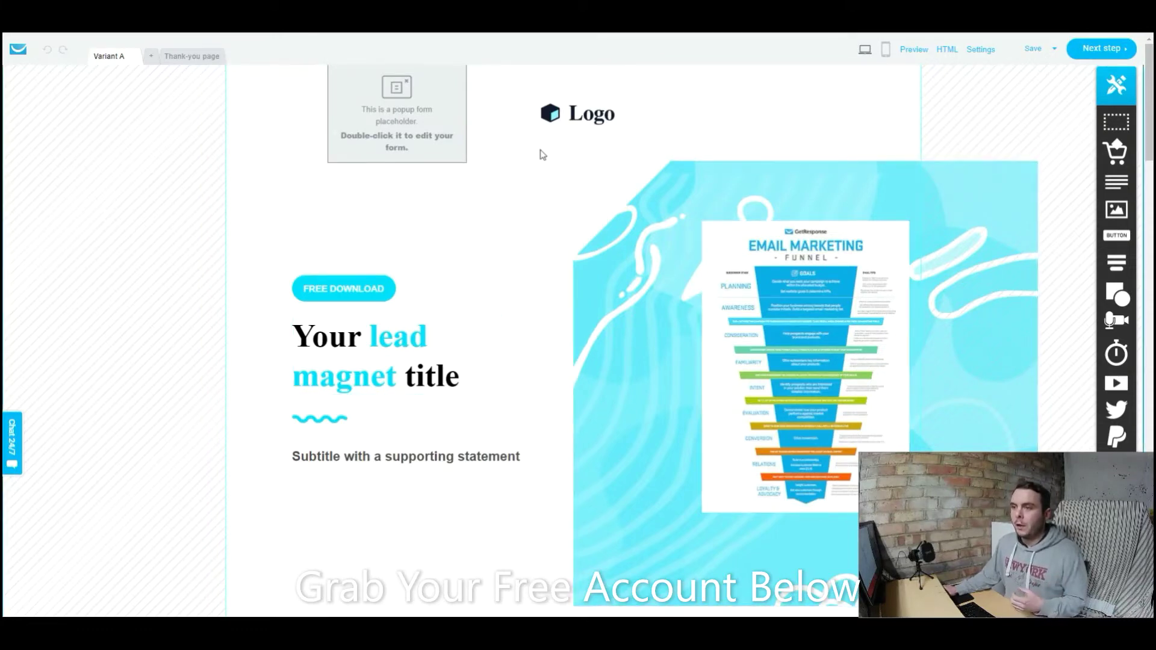
# Step: Delete the logo from the signup page, and review the exit popup form and save it
pyautogui.click(591, 119)
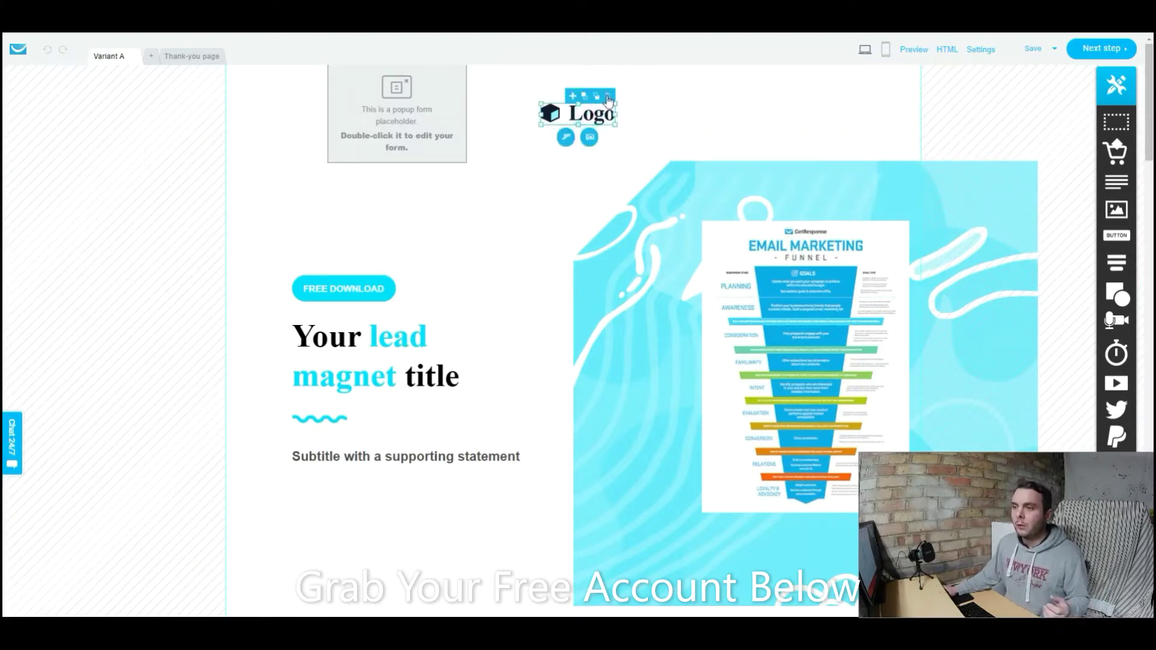
pyautogui.click(607, 95)
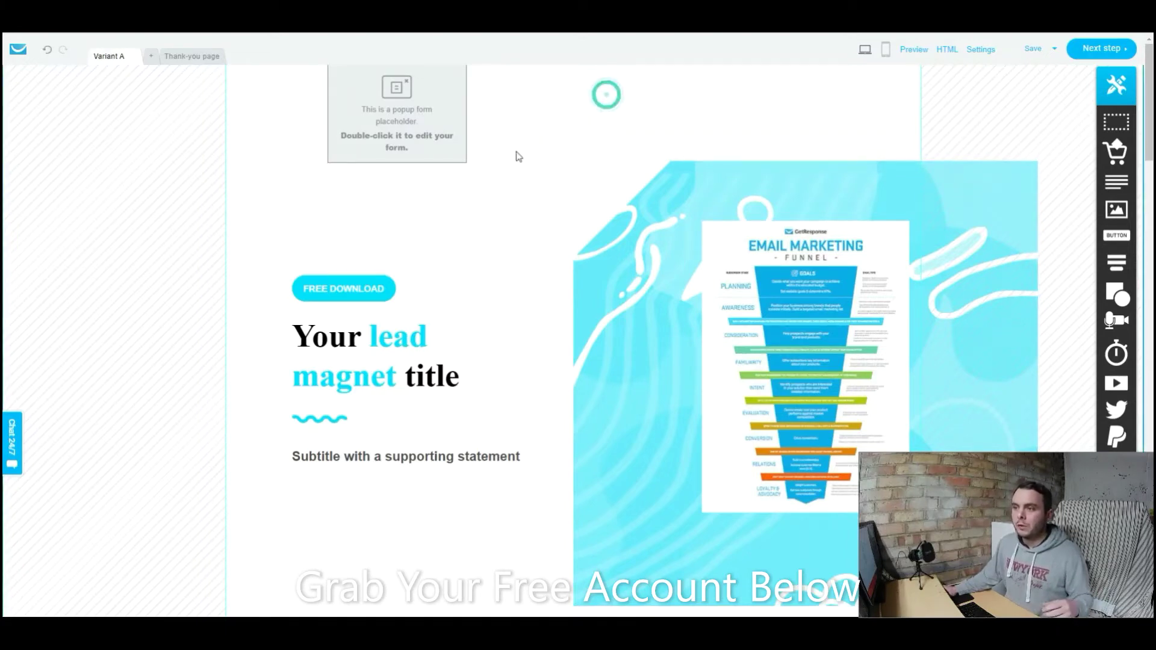
pyautogui.doubleClick(389, 116)
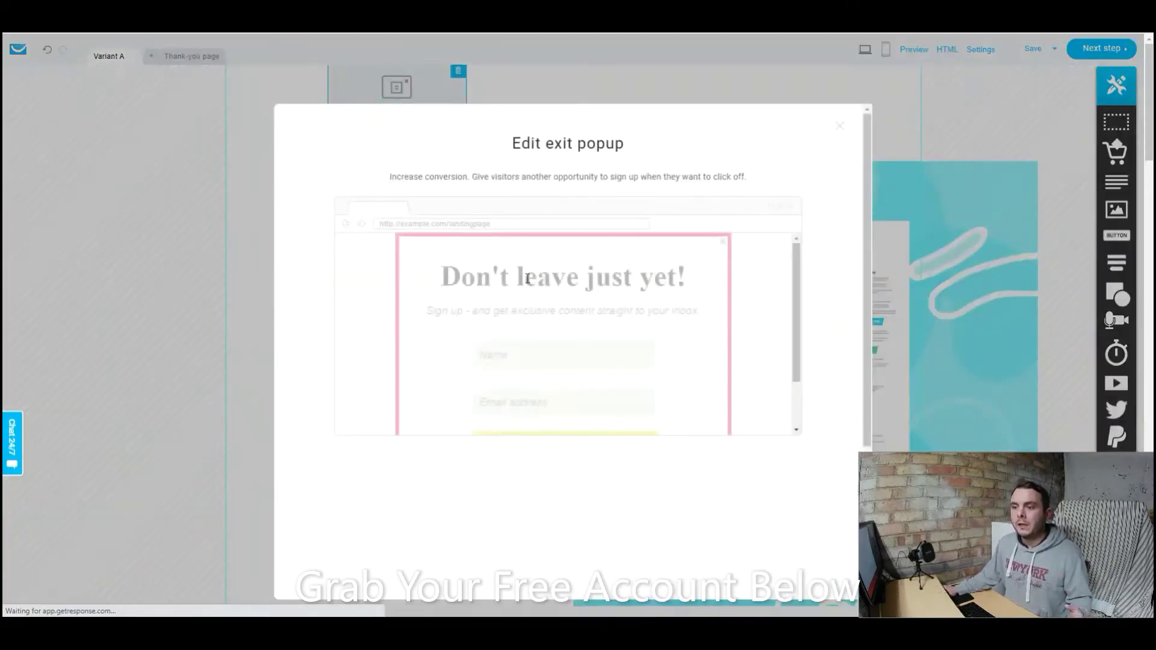
pyautogui.click(527, 278)
pyautogui.scroll(-1, 560, 337)
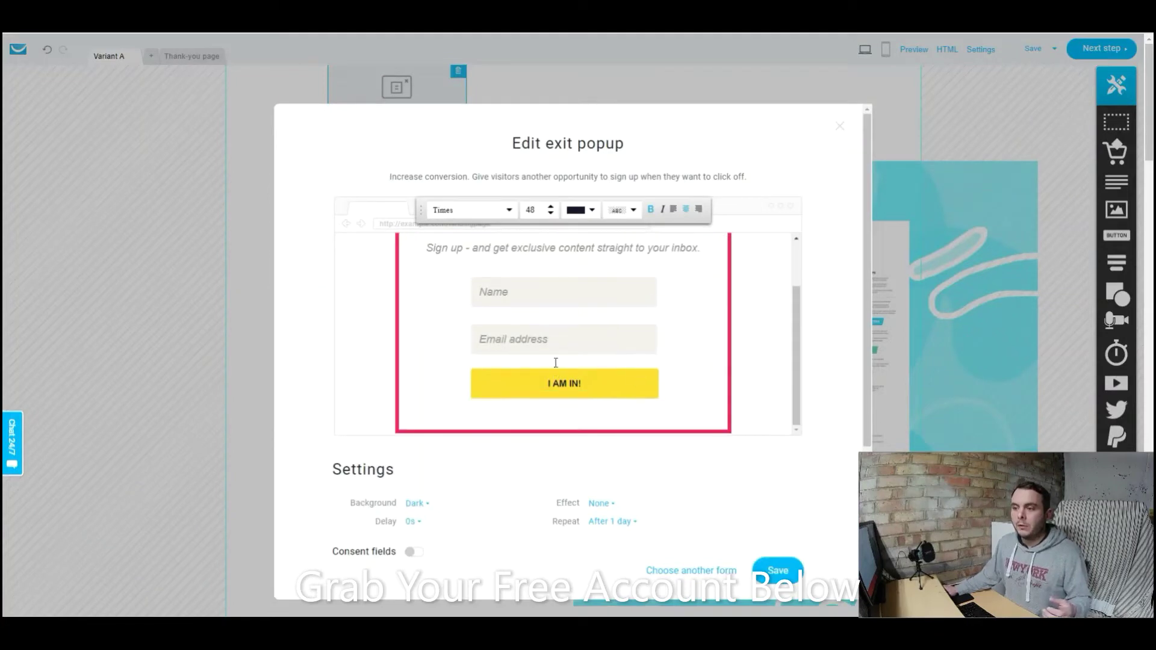
pyautogui.scroll(1, 555, 362)
pyautogui.scroll(-1, 570, 345)
pyautogui.scroll(1, 568, 328)
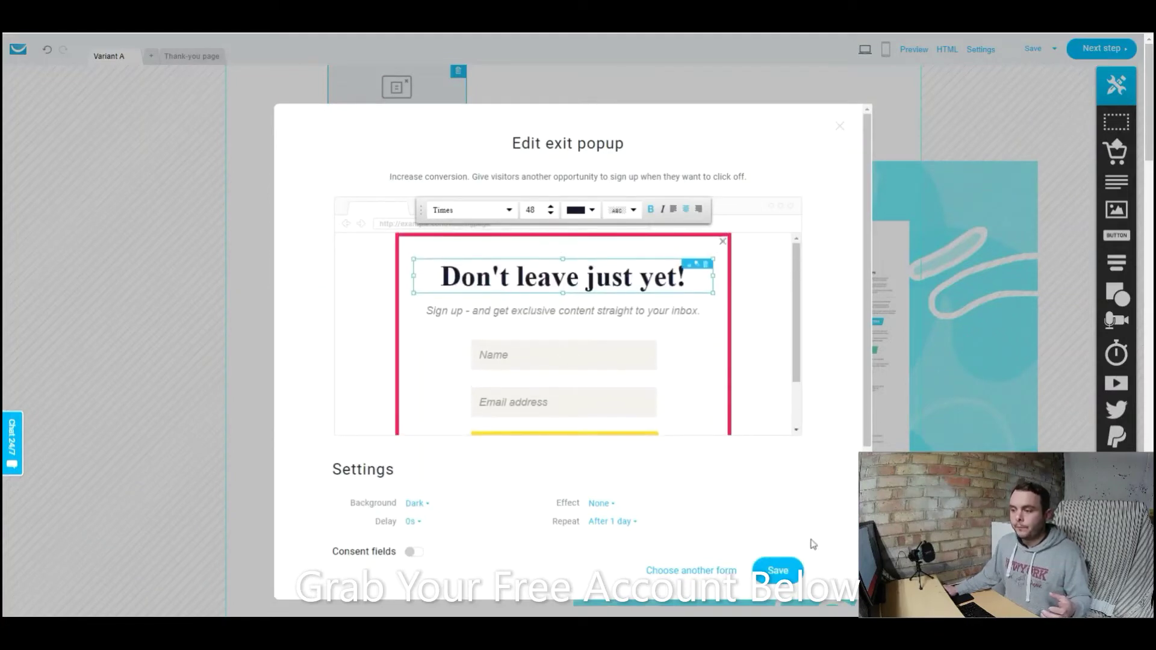
pyautogui.click(778, 570)
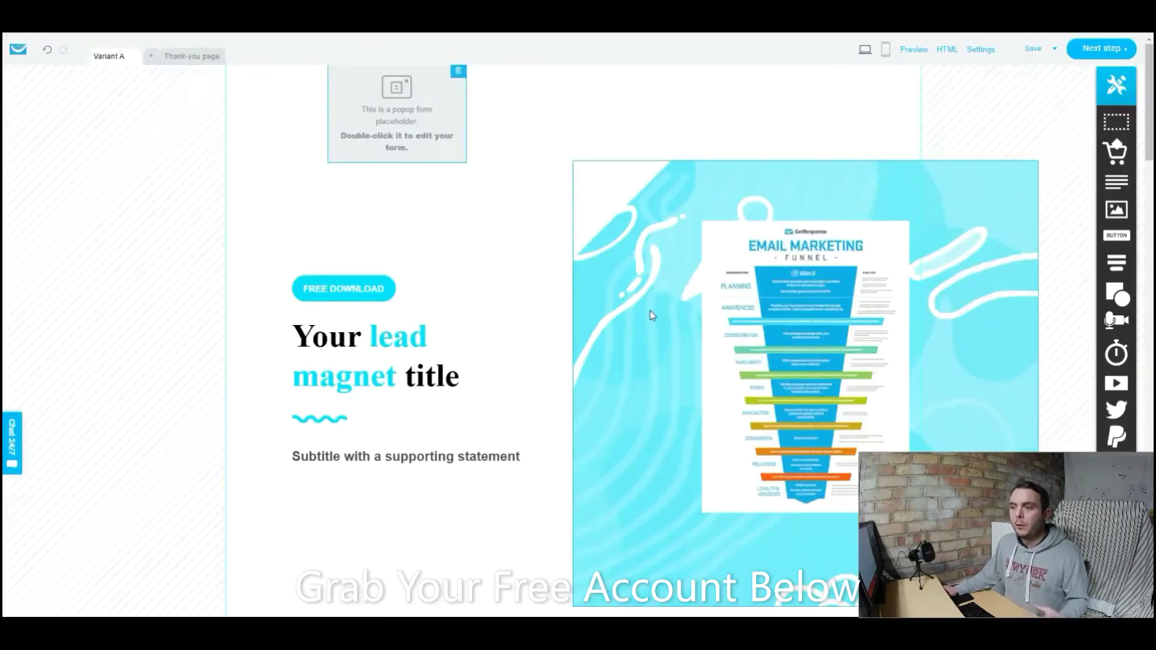
# Step: Look through the signup page's sections, from the lead magnet title and signup forms to the benefits, testimonials and closing statement
pyautogui.scroll(-3, 555, 335)
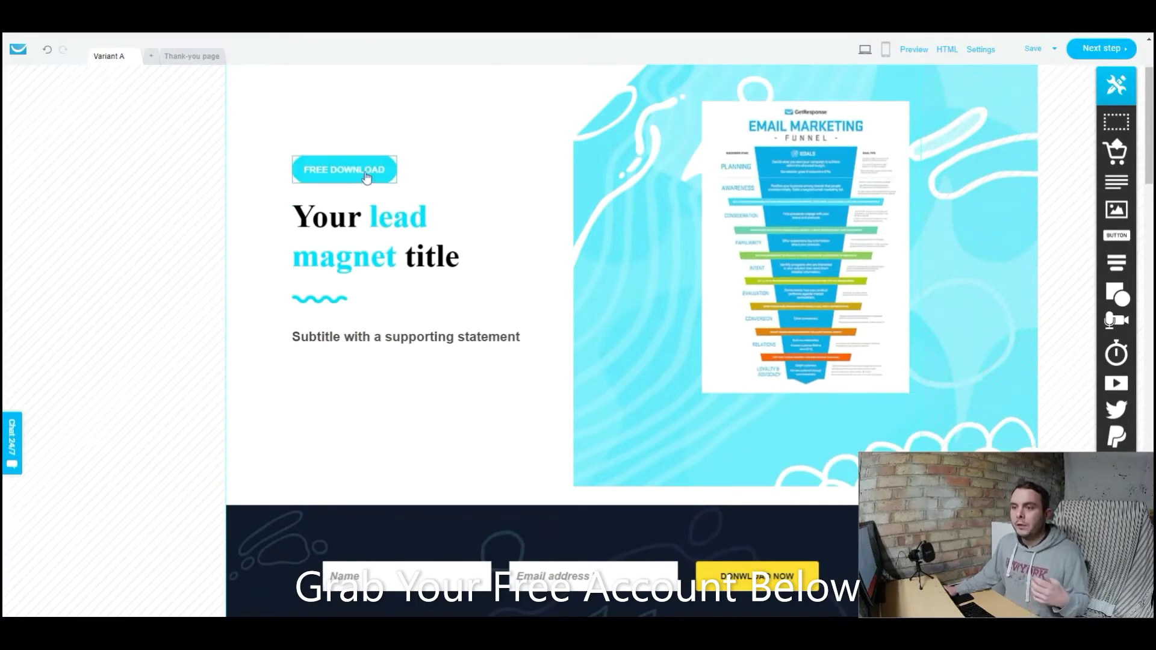
pyautogui.scroll(-3, 523, 322)
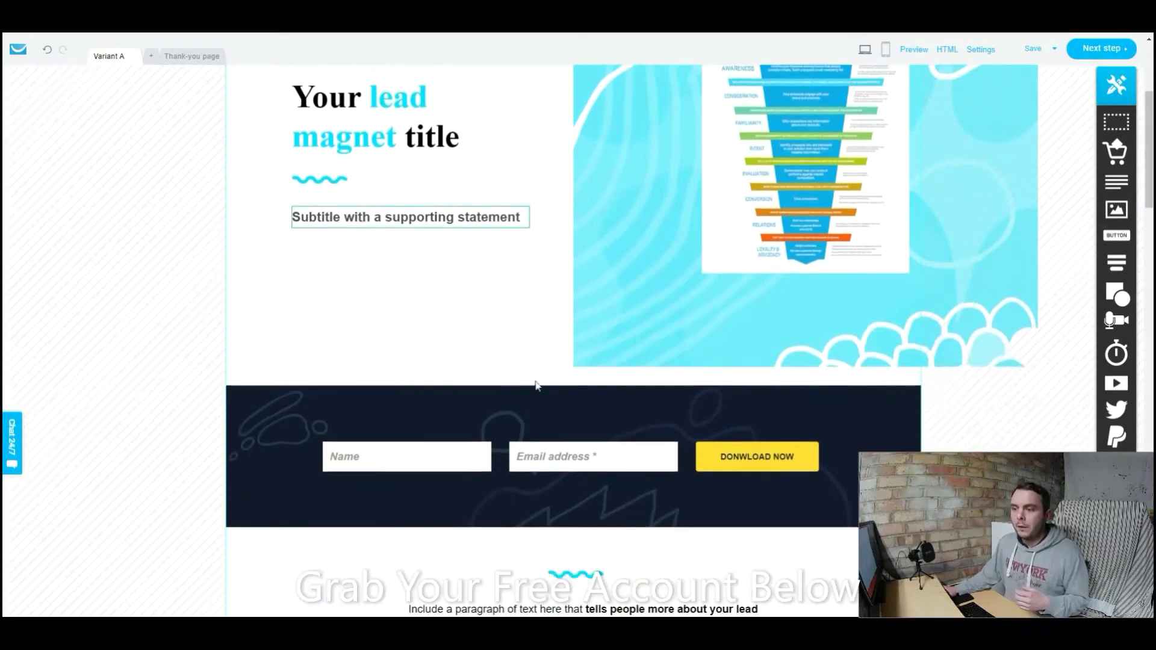
pyautogui.scroll(6, 421, 244)
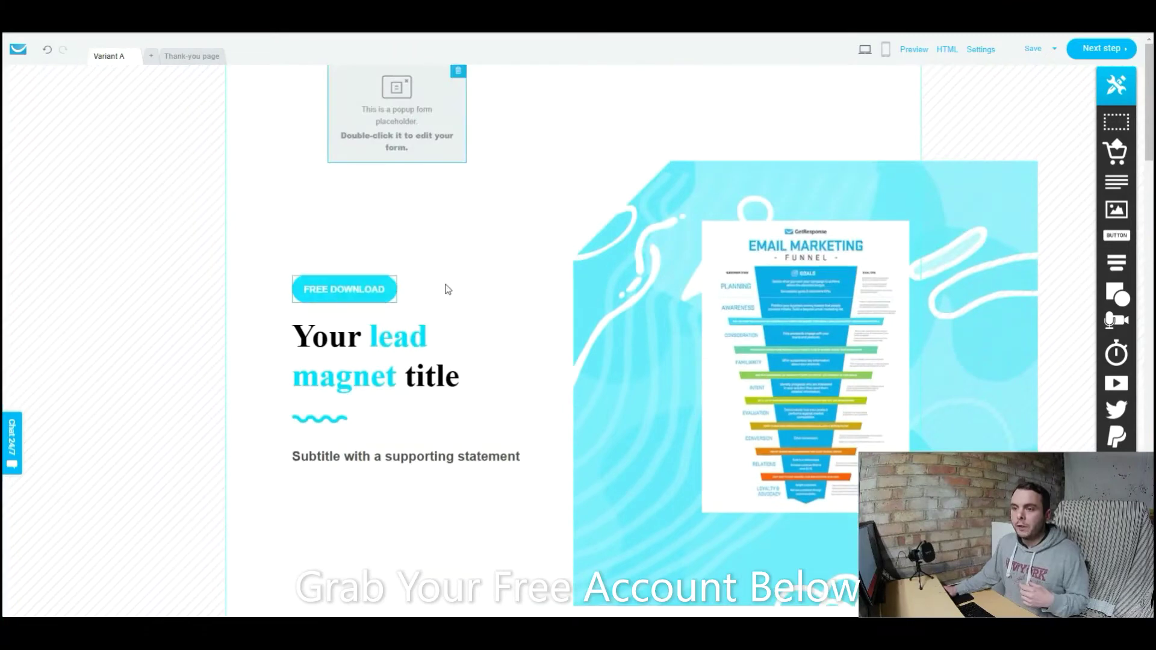
pyautogui.scroll(-7, 446, 289)
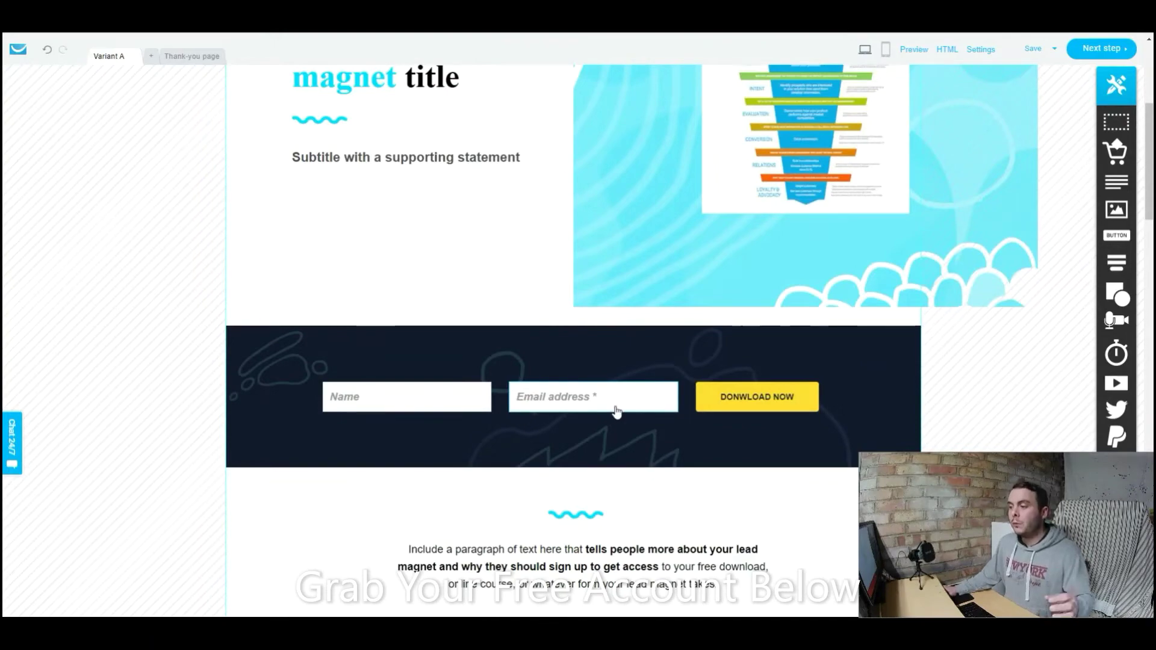
pyautogui.scroll(-8, 616, 411)
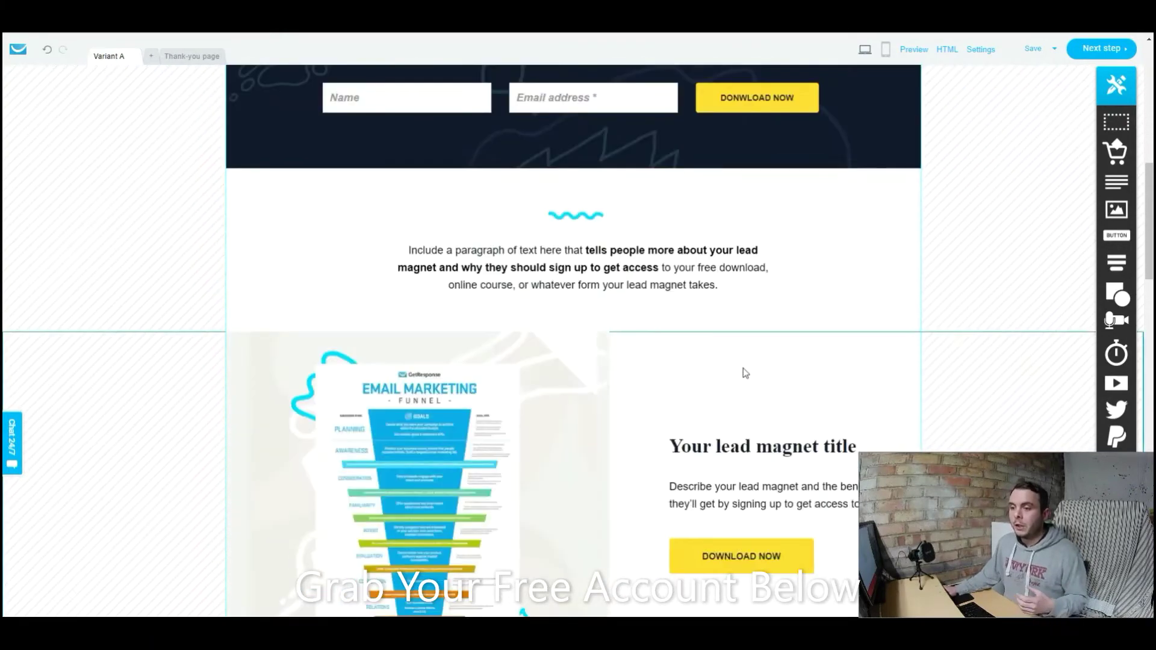
pyautogui.scroll(3, 801, 301)
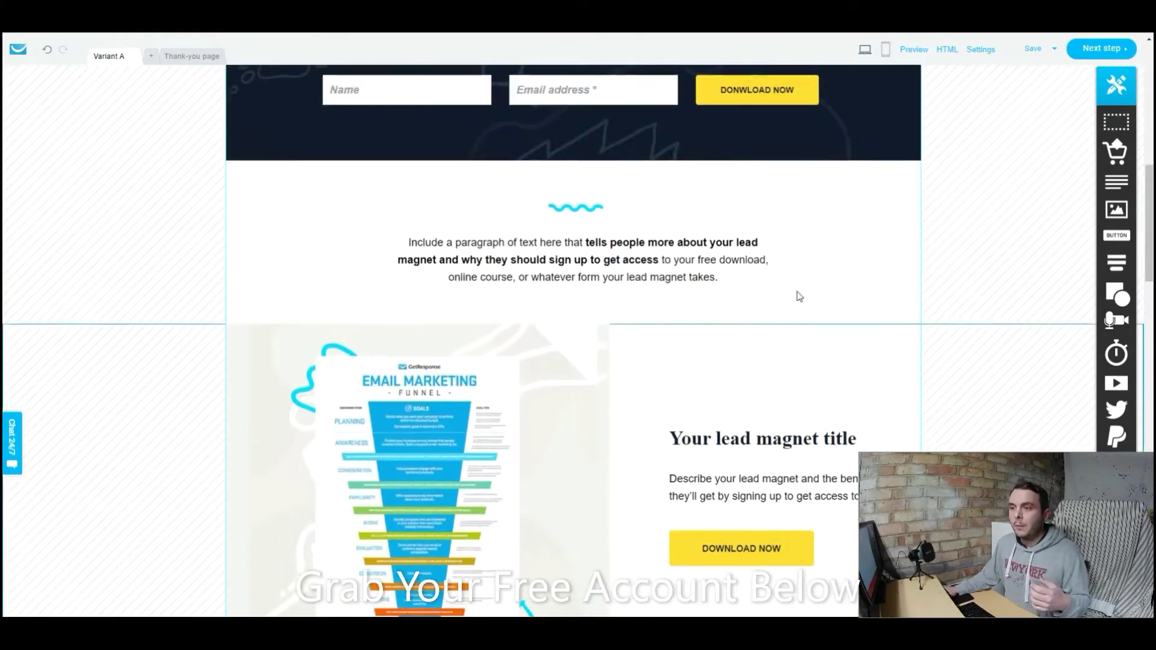
pyautogui.scroll(-3, 723, 428)
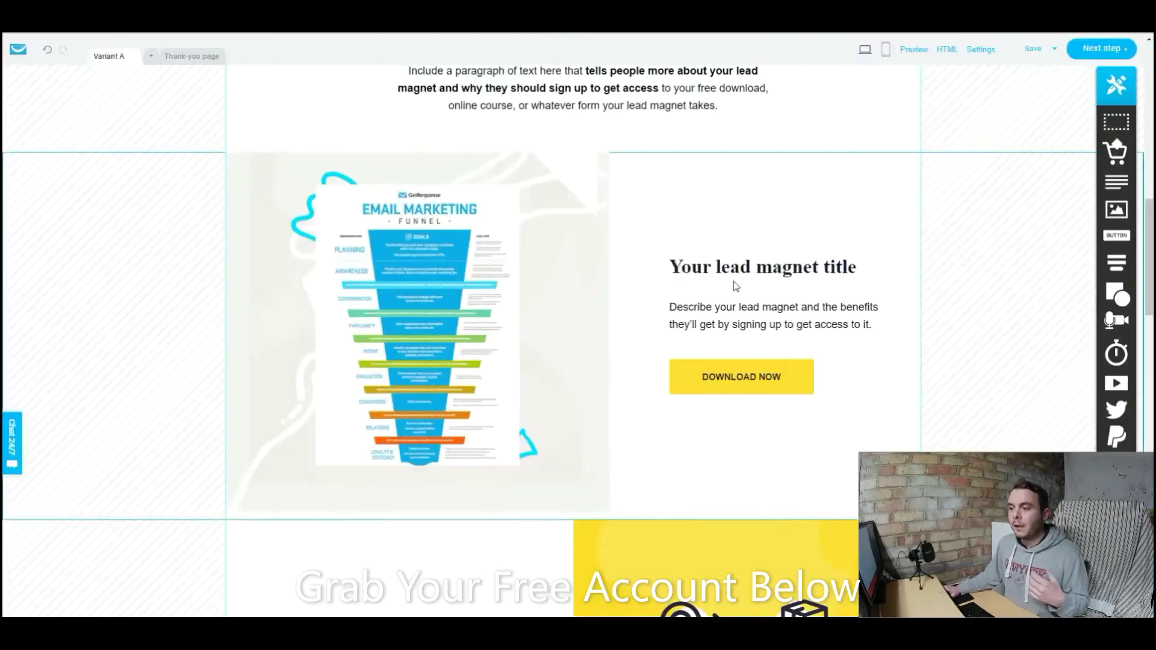
pyautogui.scroll(-5, 733, 280)
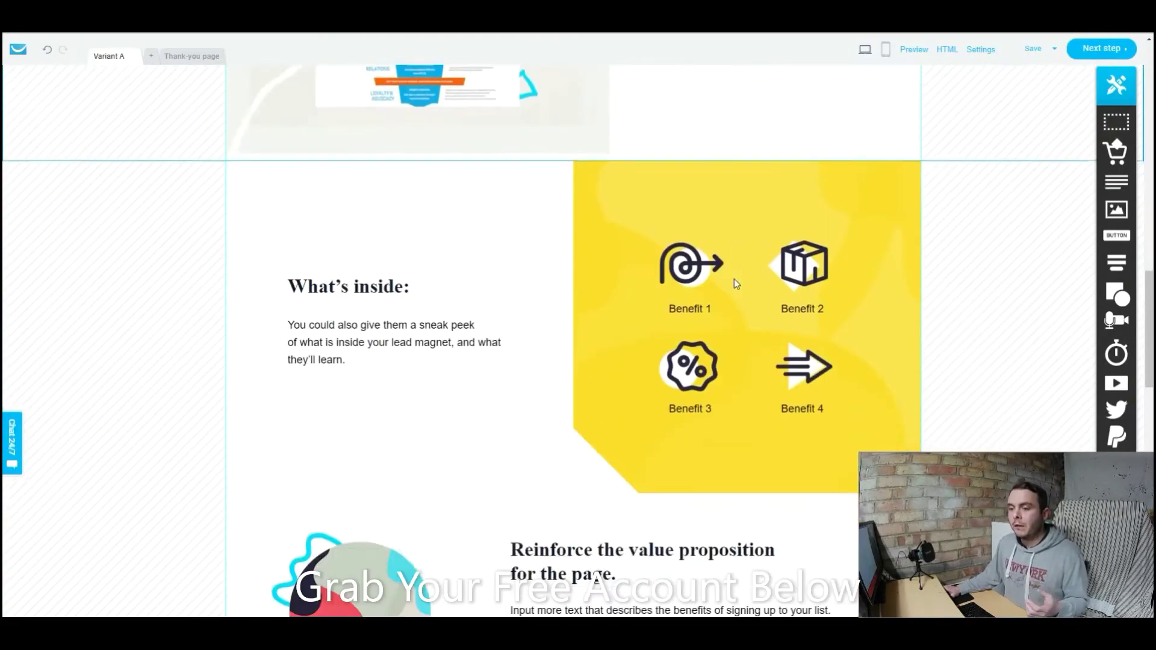
pyautogui.scroll(-10, 622, 304)
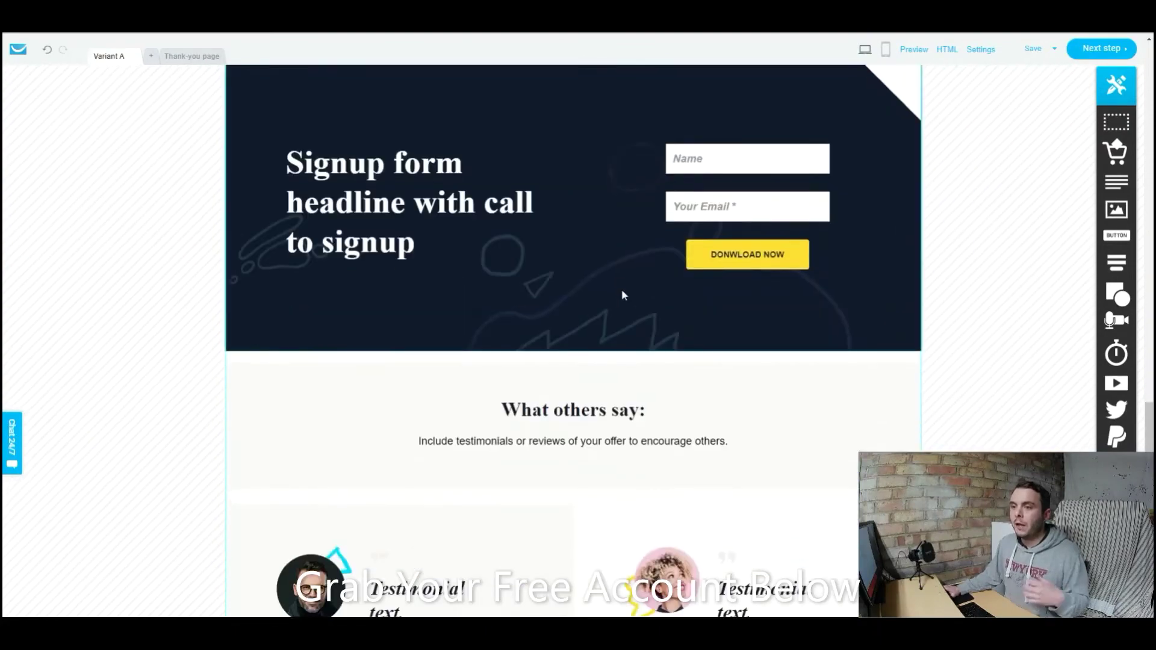
pyautogui.scroll(-7, 619, 294)
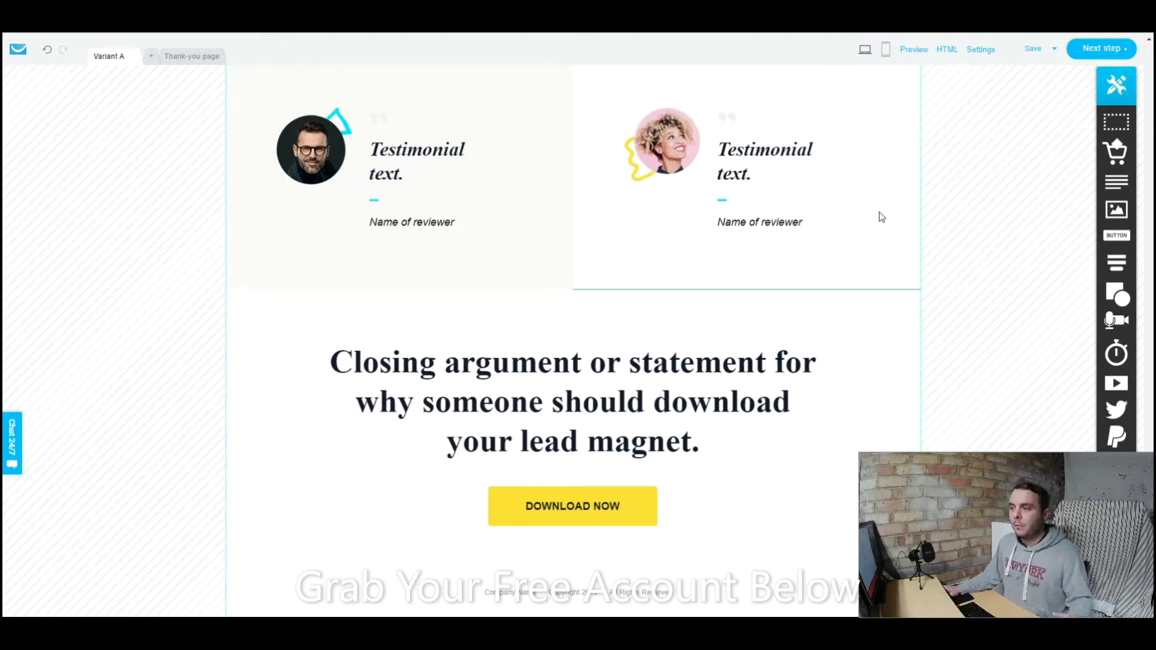
pyautogui.scroll(1, 879, 212)
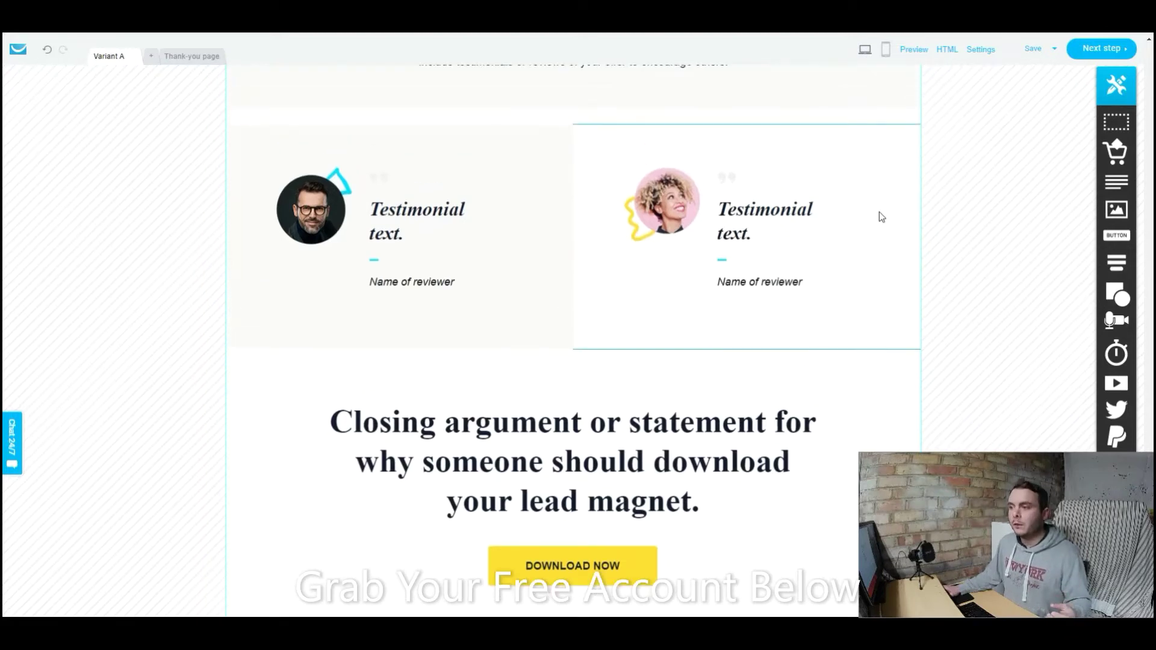
pyautogui.scroll(1, 883, 249)
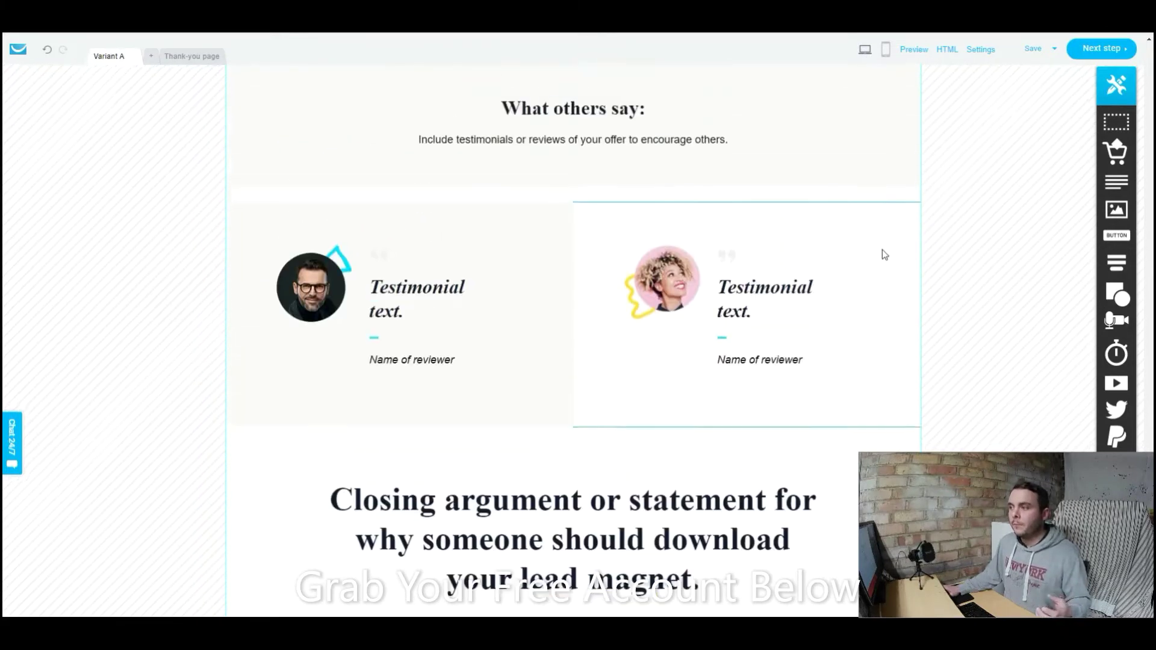
pyautogui.scroll(-2, 882, 249)
# Step: Add a text block between the testimonials and the closing statement heading
pyautogui.click(616, 407)
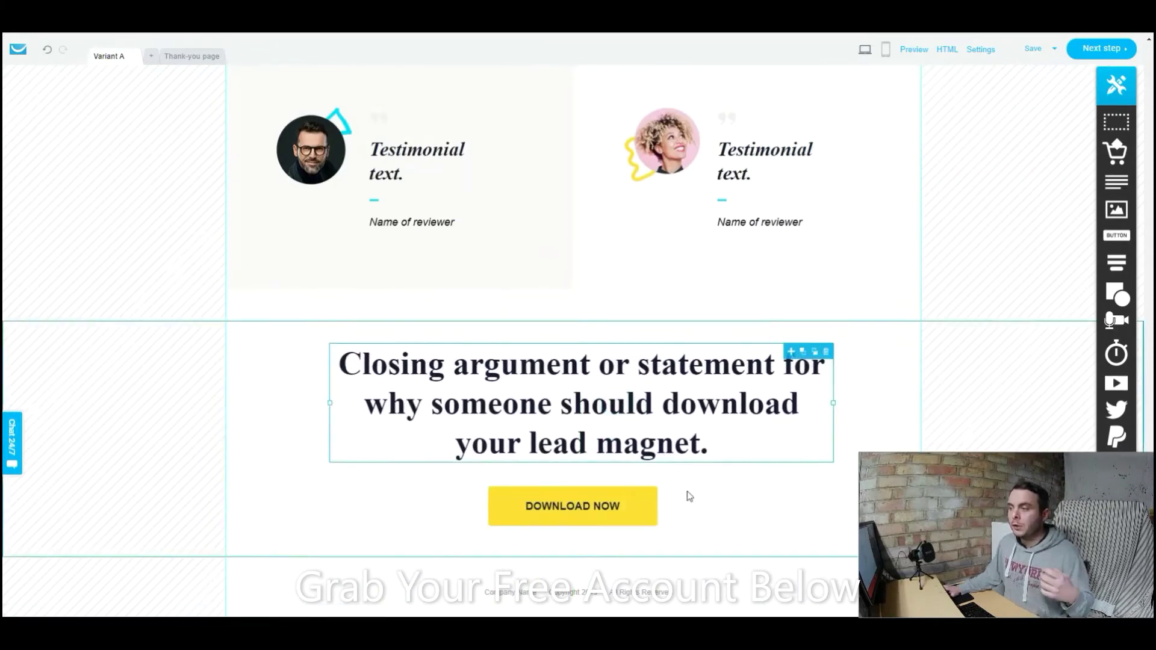
pyautogui.scroll(1, 782, 421)
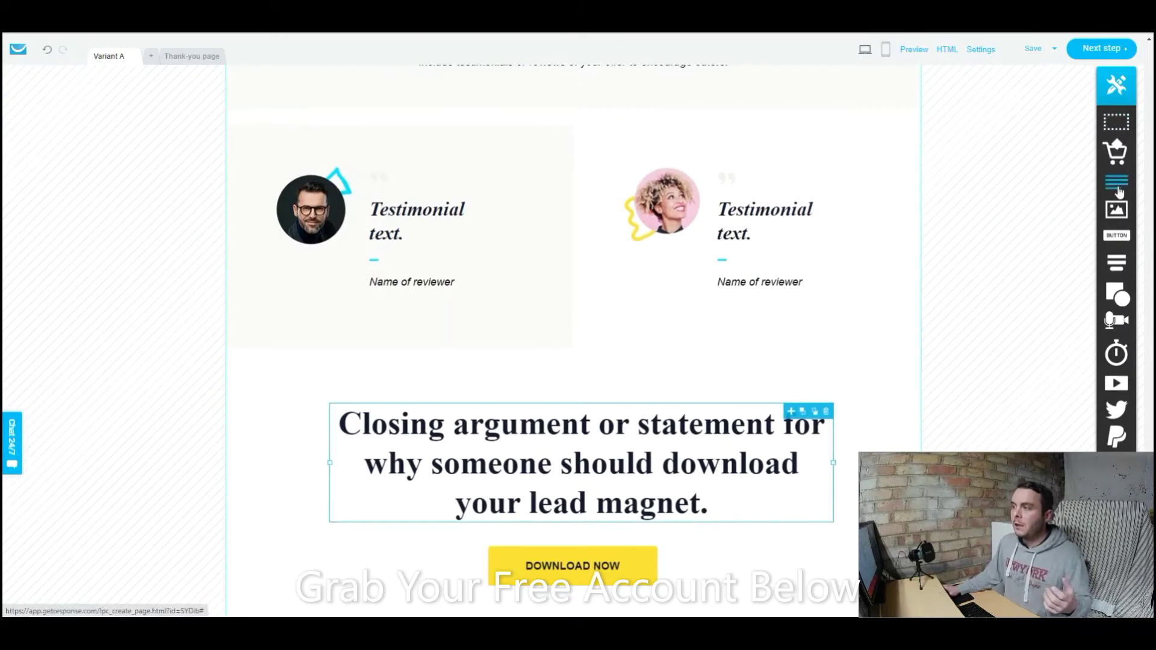
pyautogui.moveTo(1115, 186); pyautogui.dragTo(664, 365)
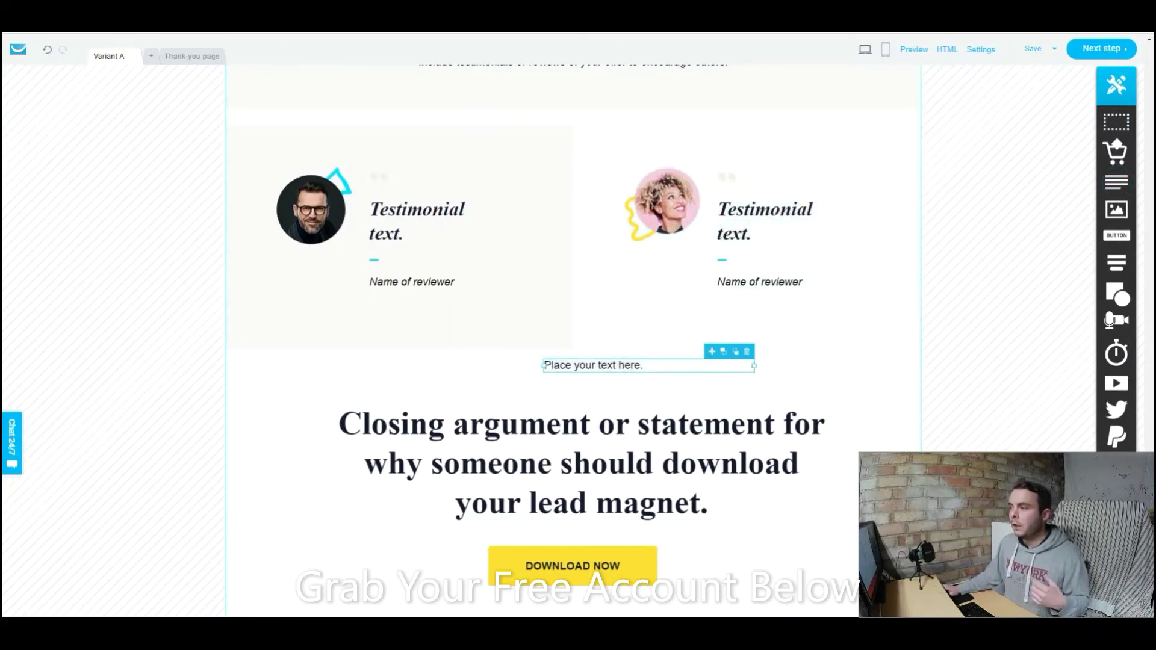
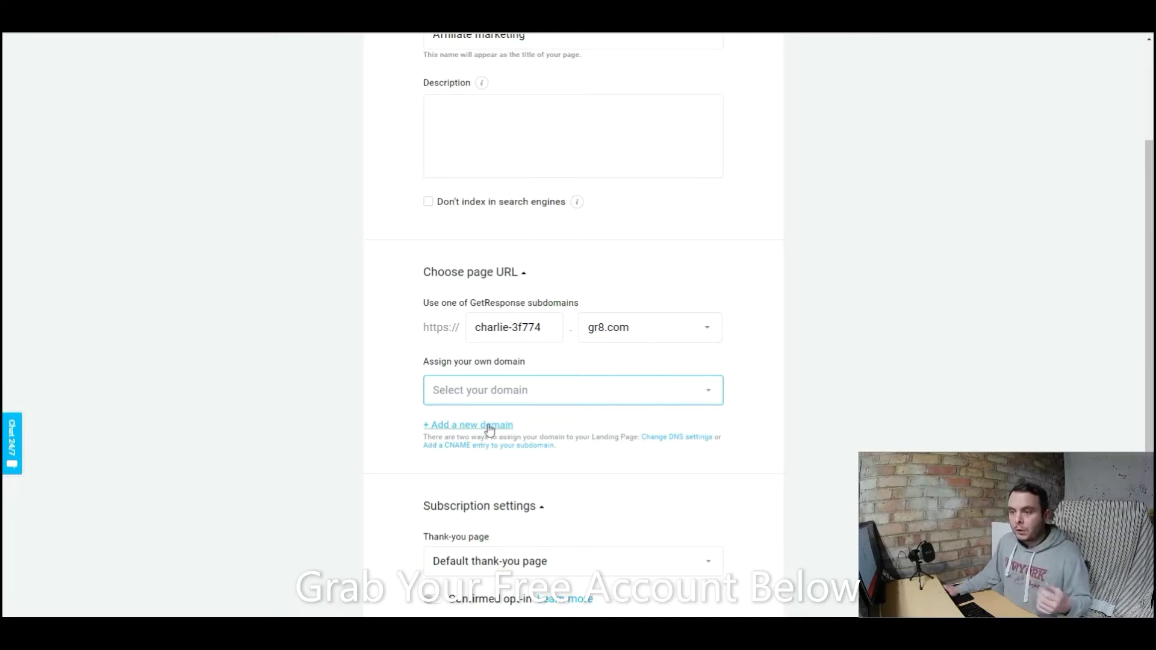
# Step: Read the help article on adding a CNAME entry to a subdomain and compare it with SiteGround's CNAME record form
pyautogui.click(456, 449)
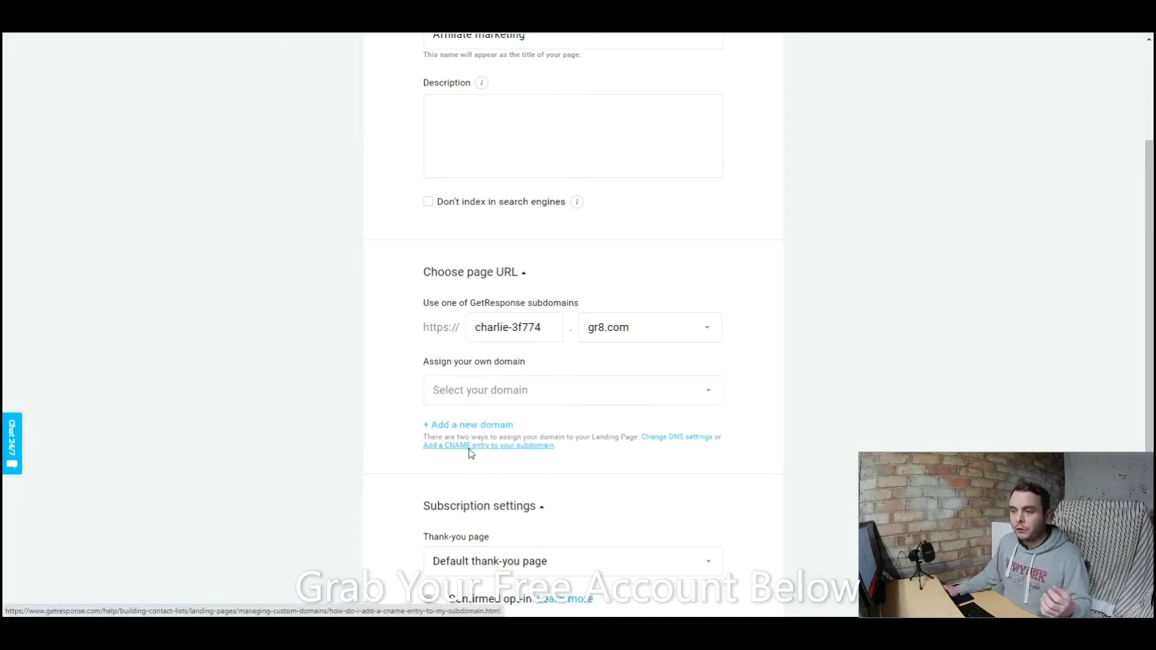
pyautogui.scroll(-3, 663, 347)
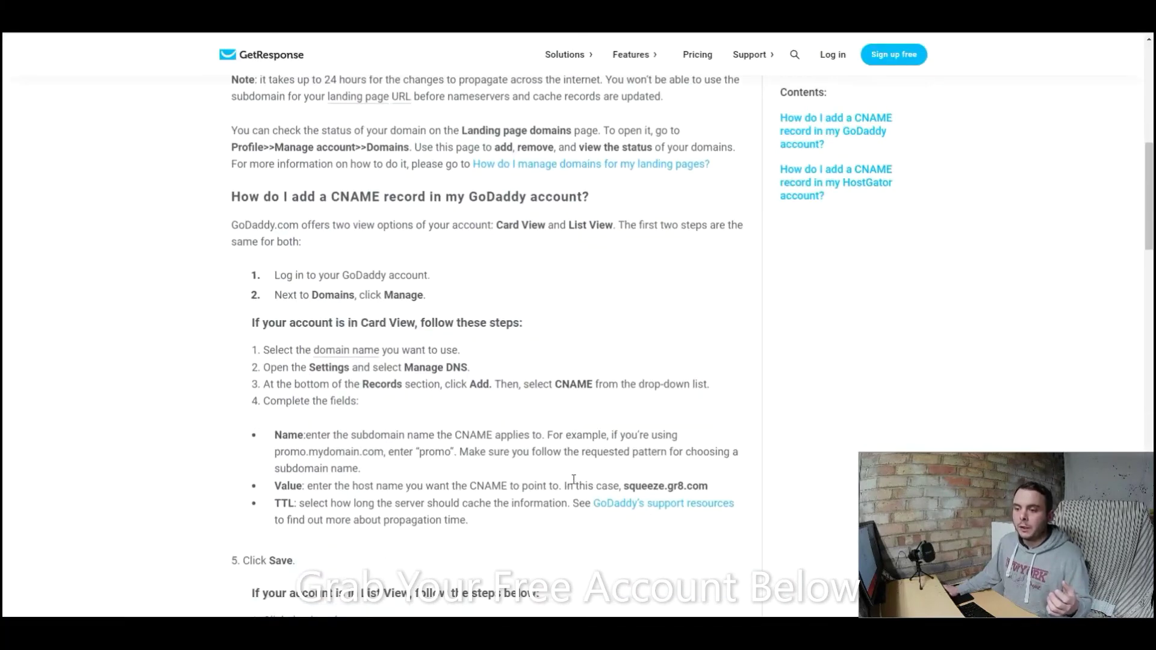
pyautogui.scroll(5, 570, 481)
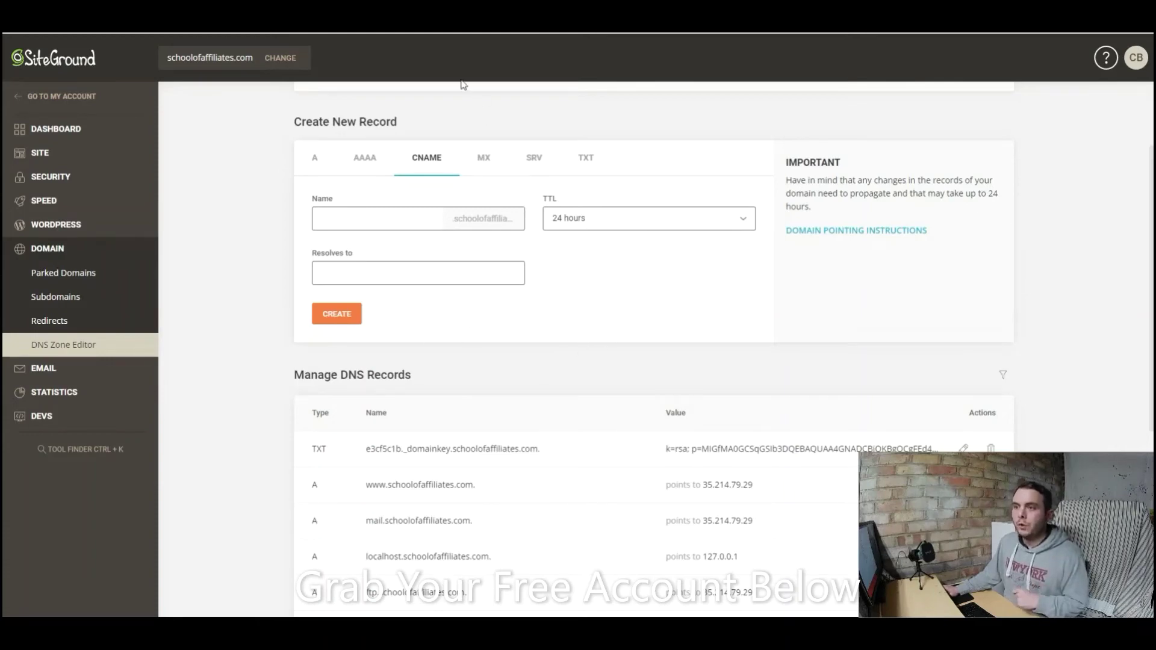
pyautogui.hotkey('ctrl', 'Tab')
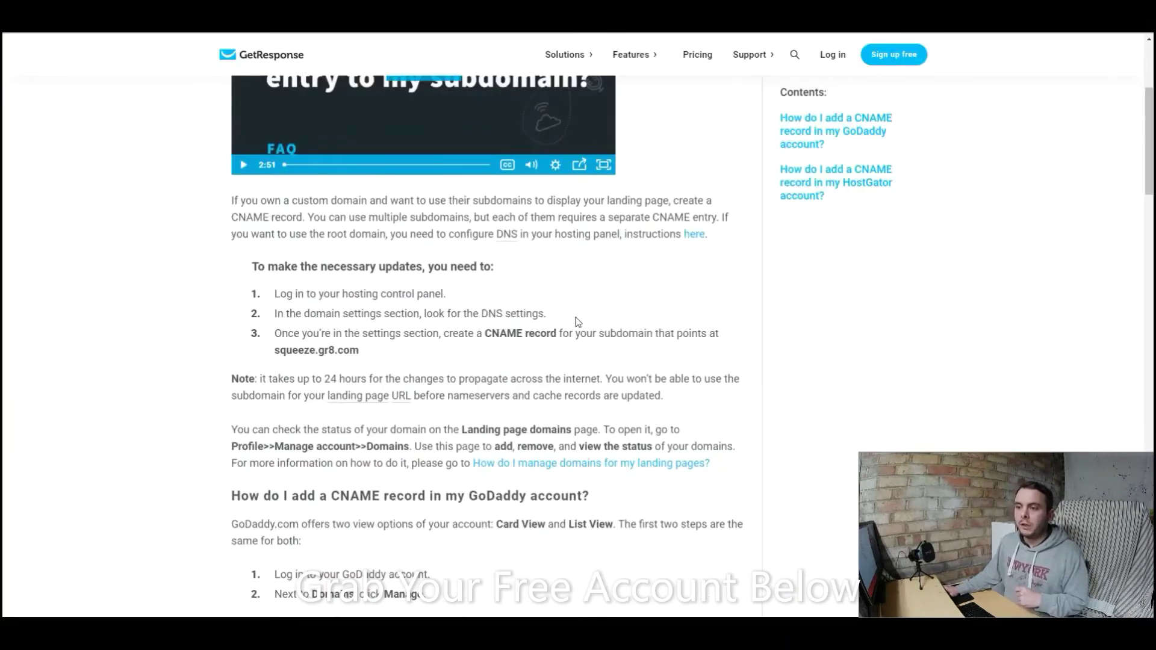
pyautogui.scroll(-1, 577, 322)
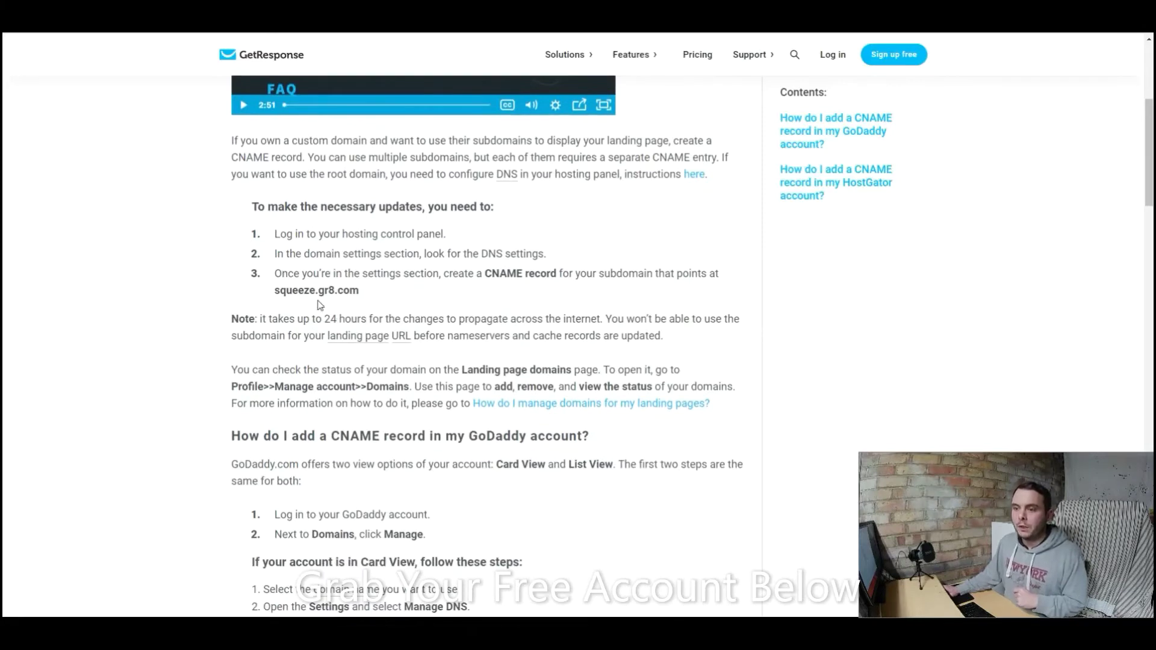
pyautogui.scroll(5, 417, 280)
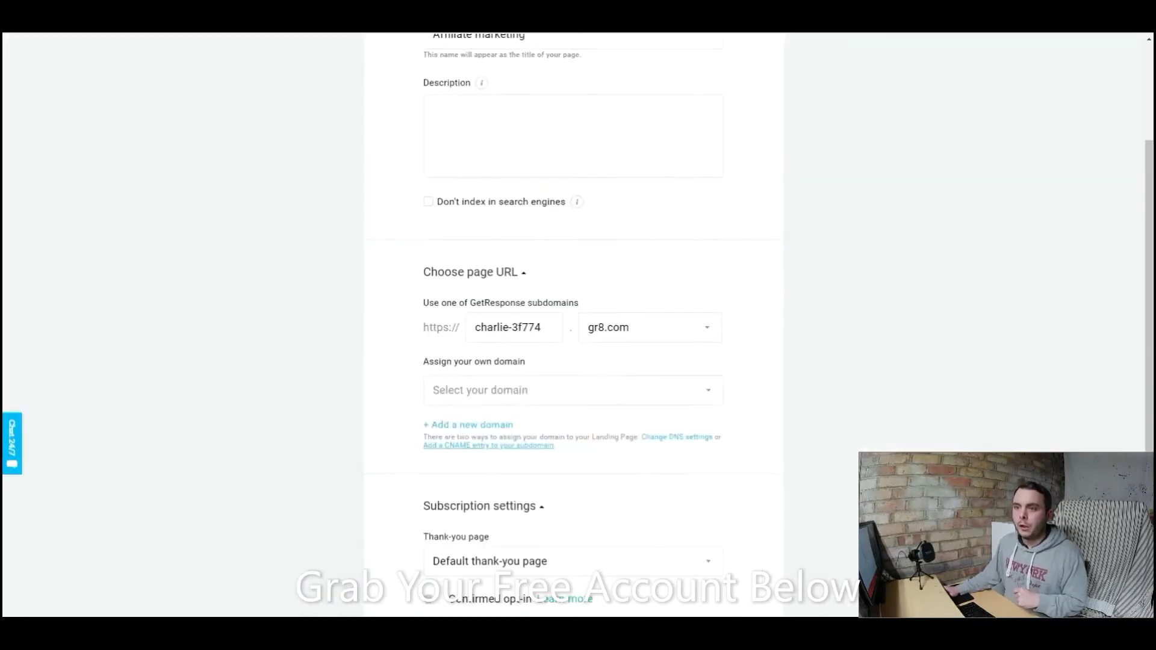
# Step: Check the thank-you page options and the GetResponse Chats setting in the signup page's settings
pyautogui.scroll(-3, 707, 388)
pyautogui.click(707, 388)
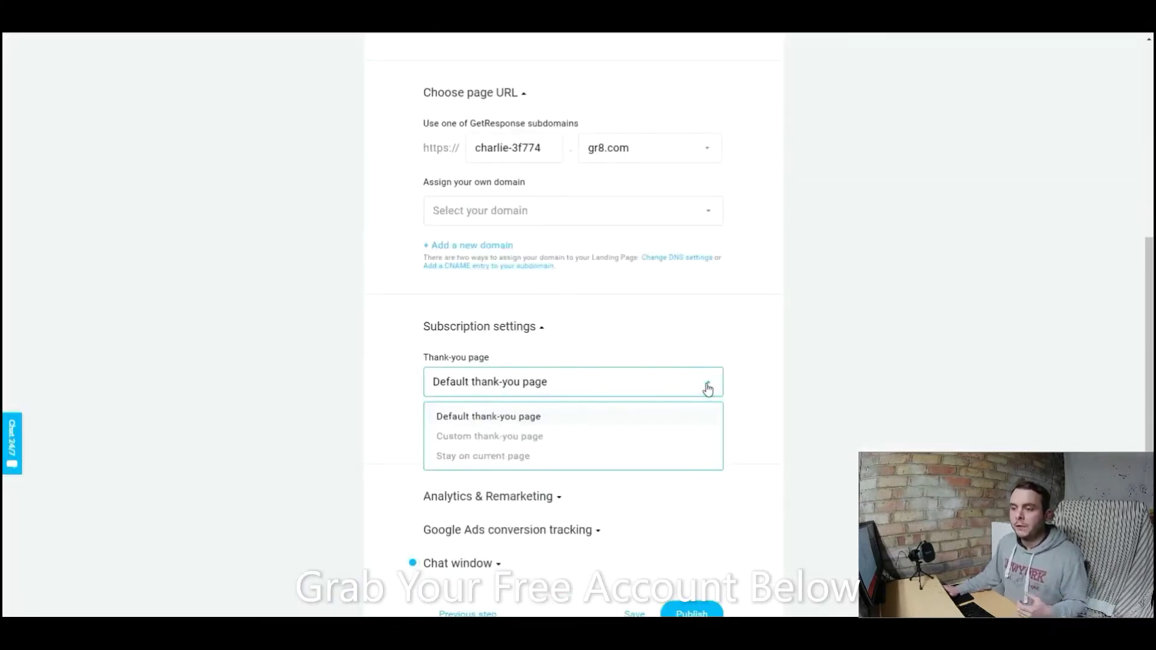
pyautogui.click(704, 338)
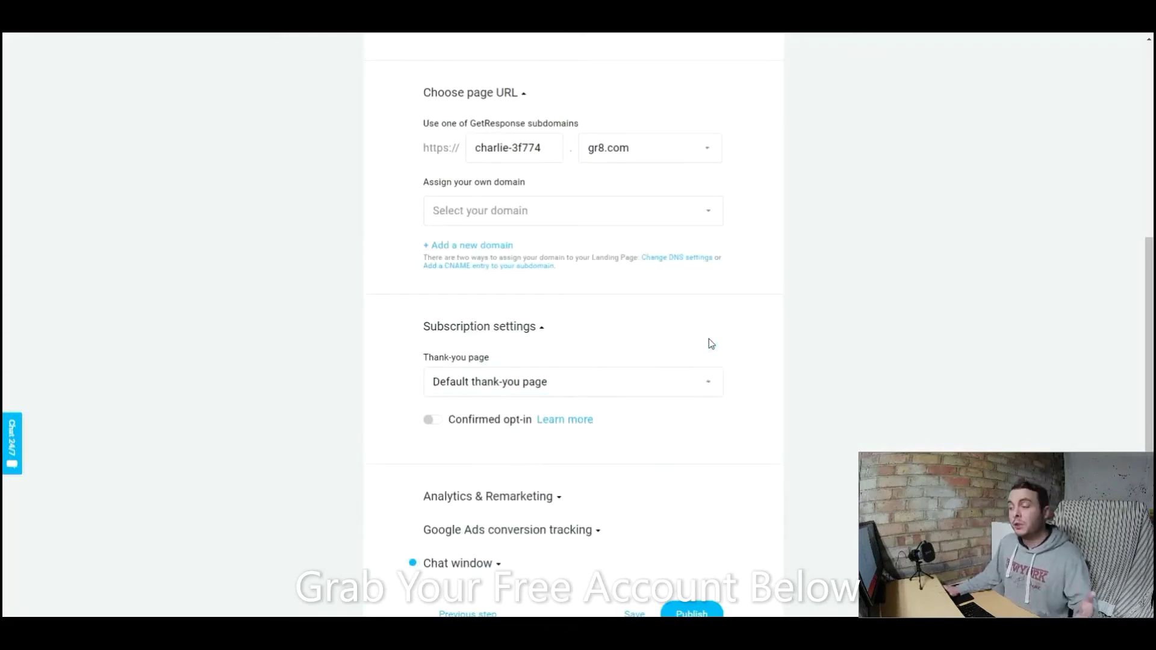
pyautogui.scroll(-2, 711, 343)
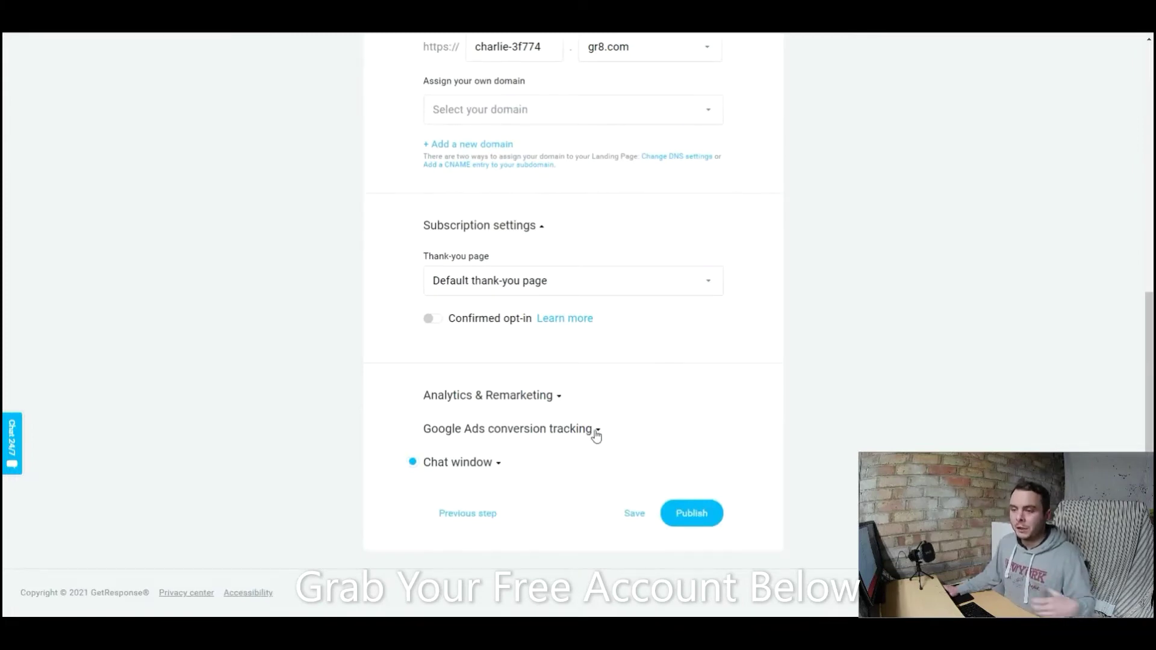
pyautogui.click(490, 470)
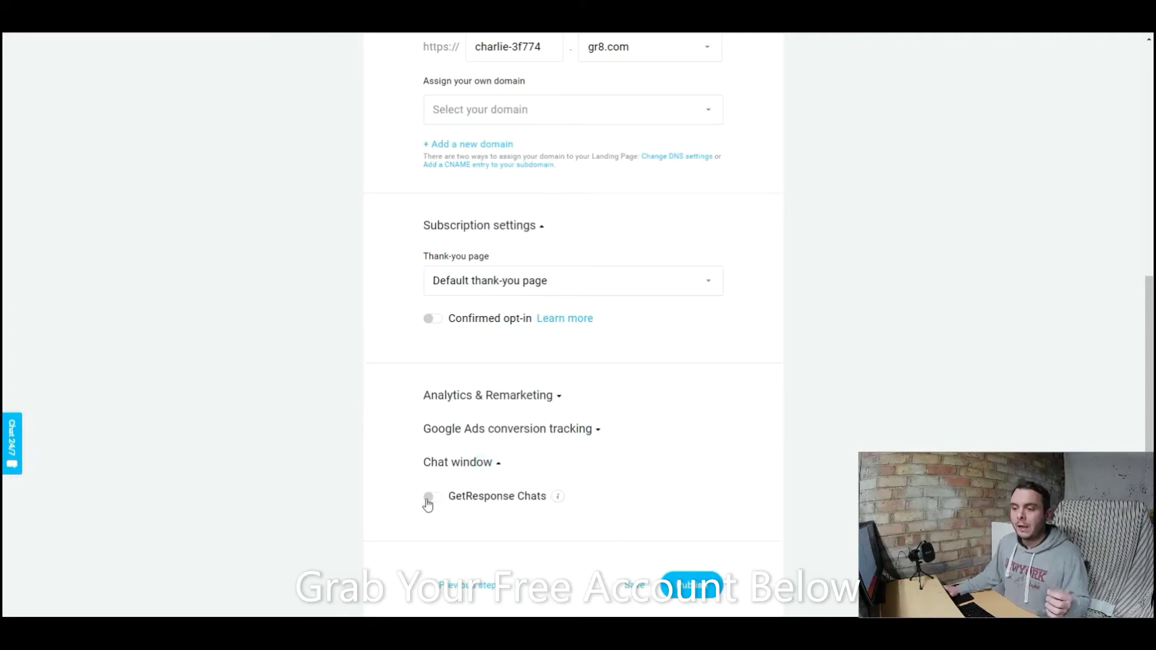
pyautogui.click(496, 463)
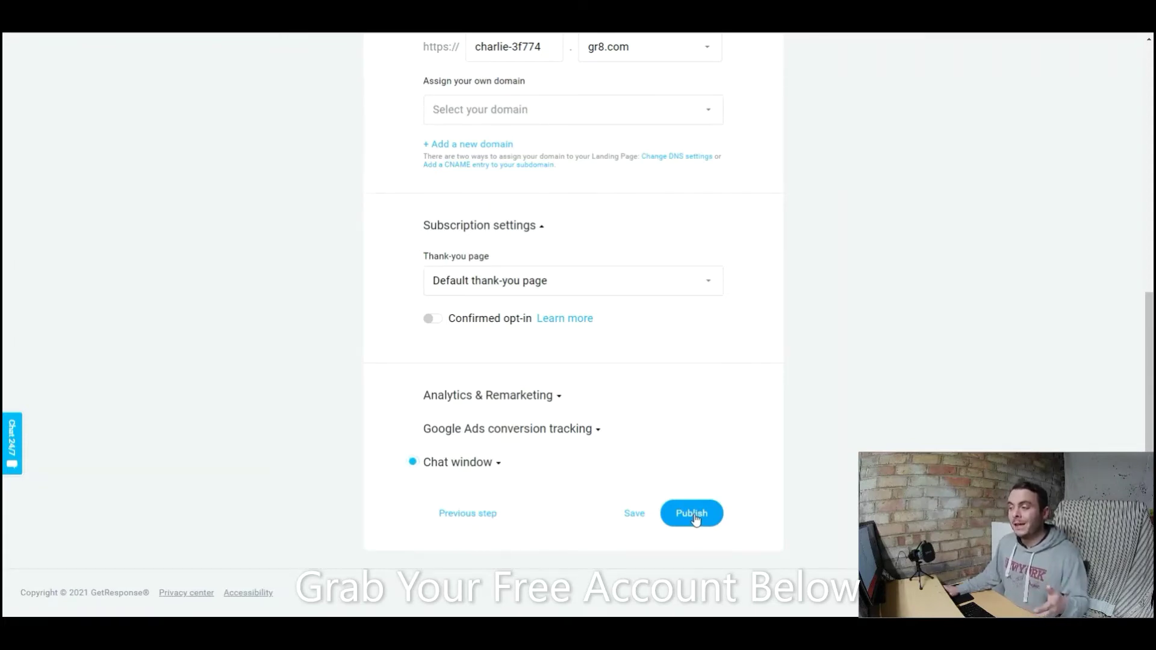
# Step: Publish the signup page and view the stages of the Affiliate marketing 101 funnel
pyautogui.click(692, 515)
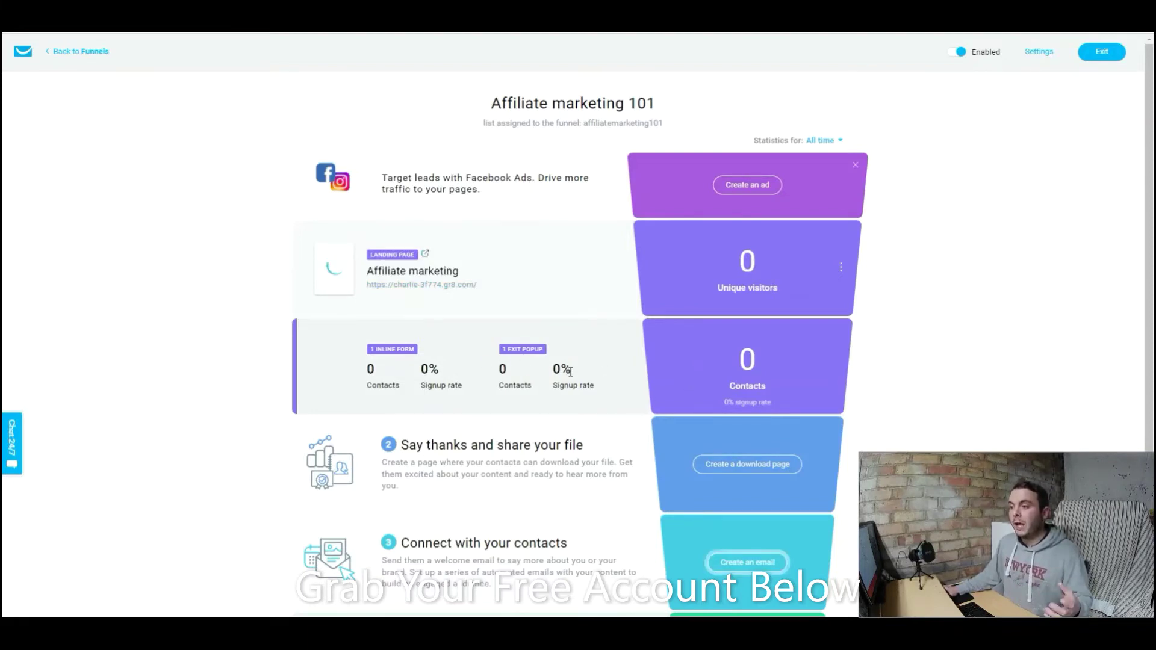
pyautogui.scroll(-1, 602, 372)
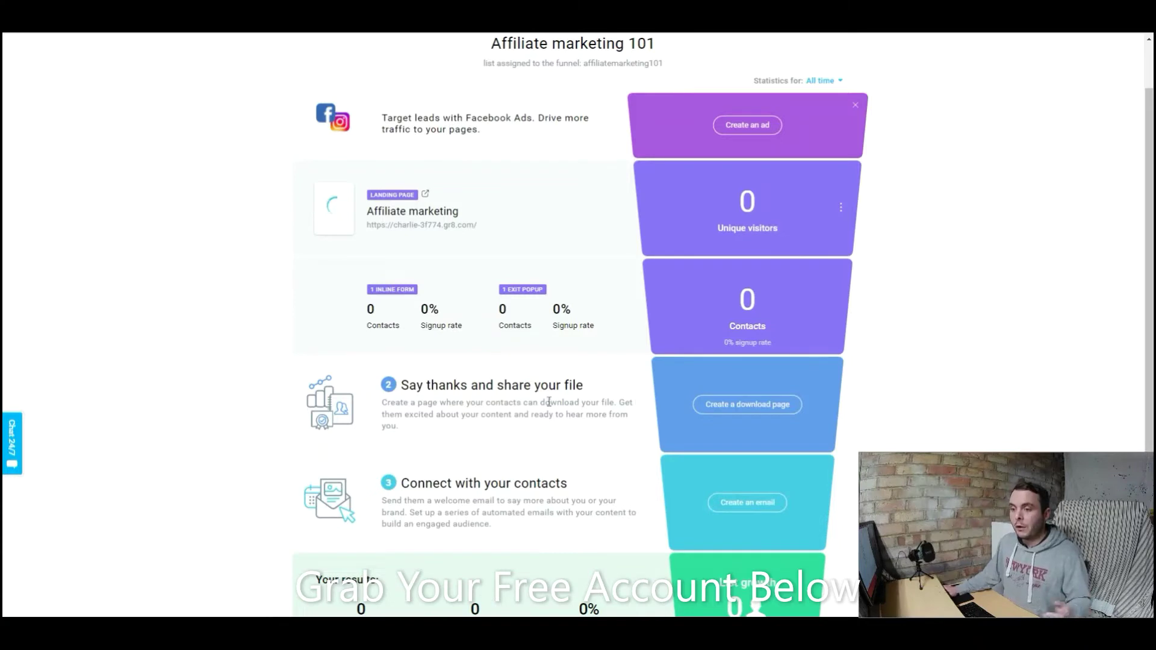
# Step: Create the funnel's download page from the Marketing management template and name it Download page
pyautogui.click(733, 404)
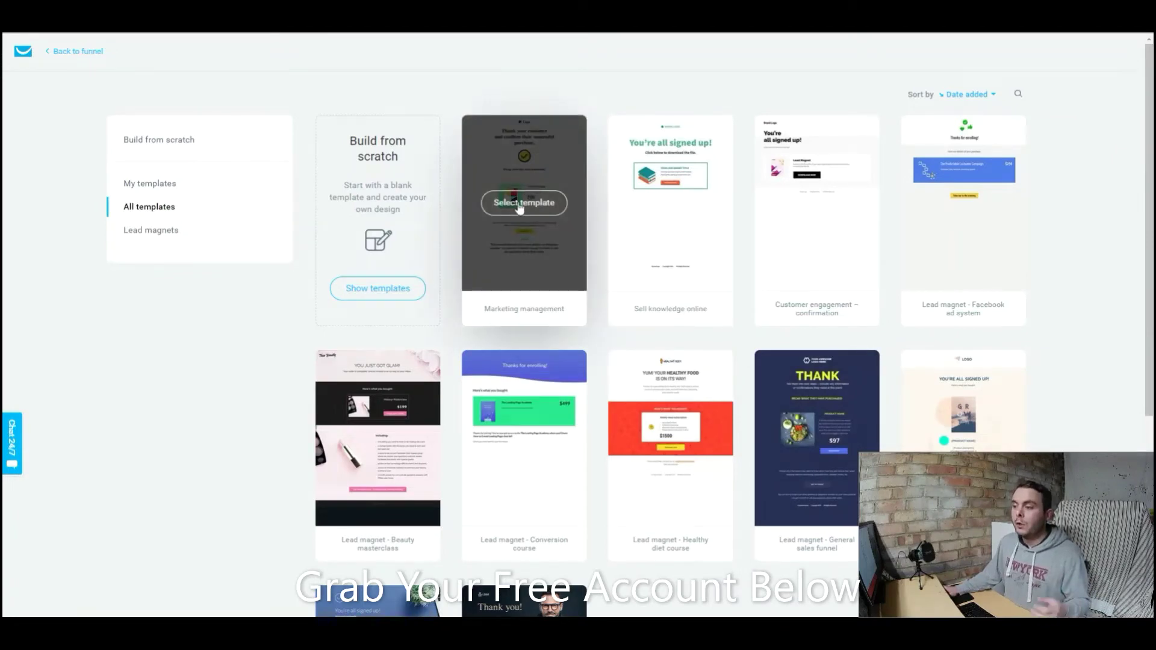
pyautogui.click(519, 204)
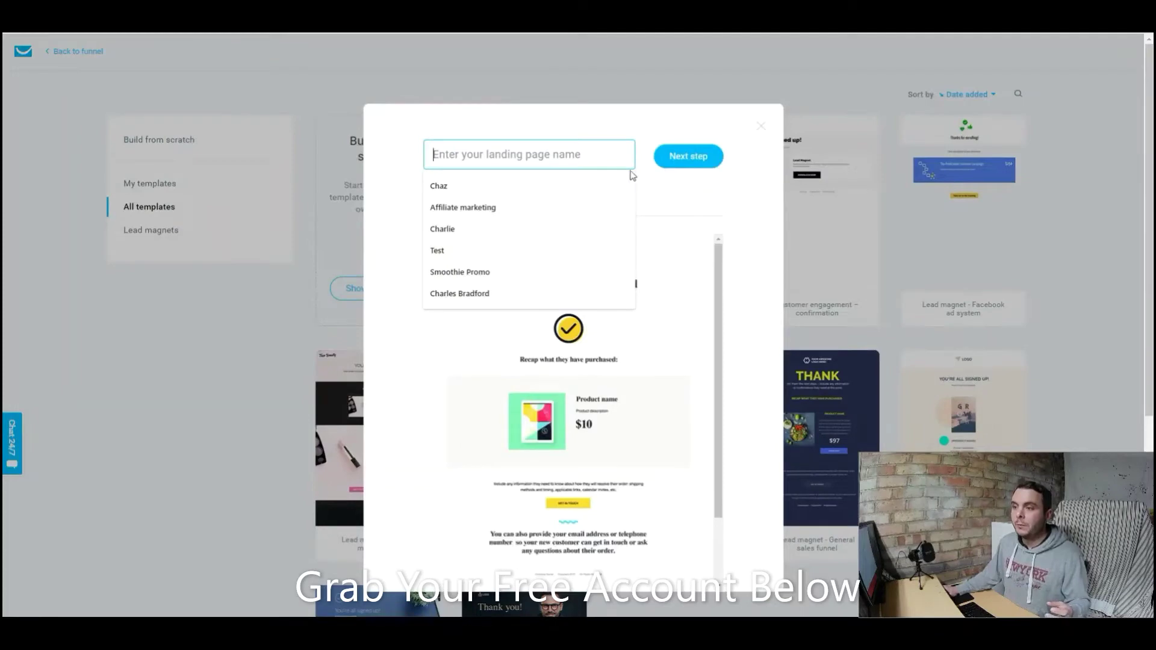
pyautogui.write('Download page')
pyautogui.click(695, 165)
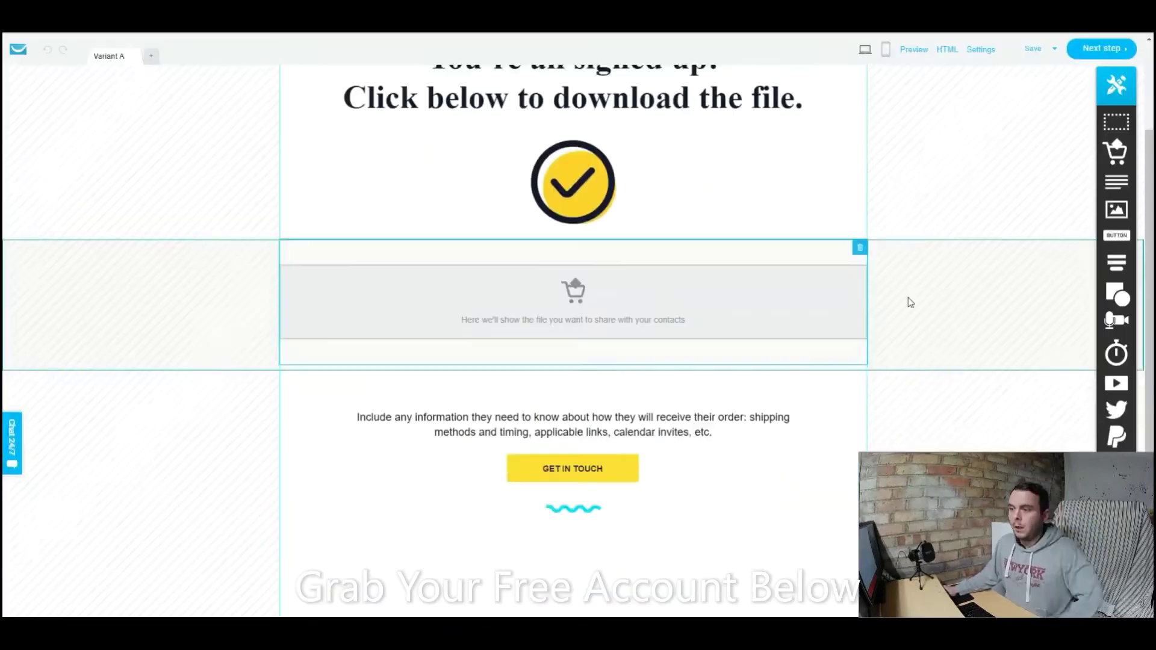
# Step: Look over the download page's content and file placeholder in the desktop and mobile layouts
pyautogui.scroll(2, 907, 298)
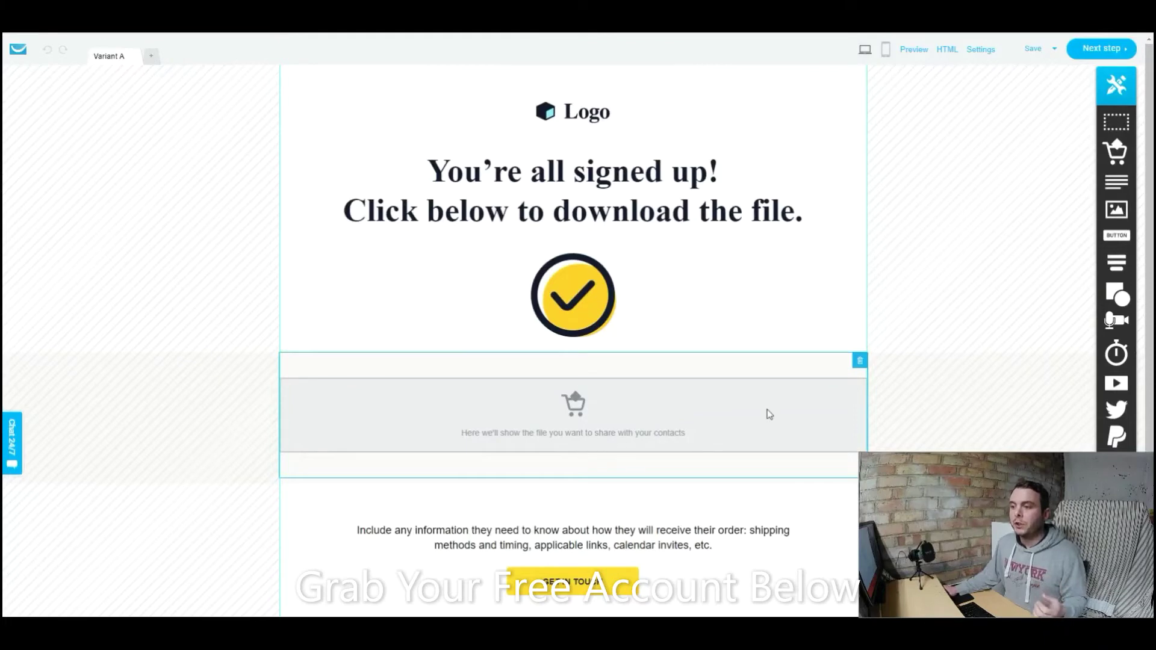
pyautogui.scroll(-3, 936, 360)
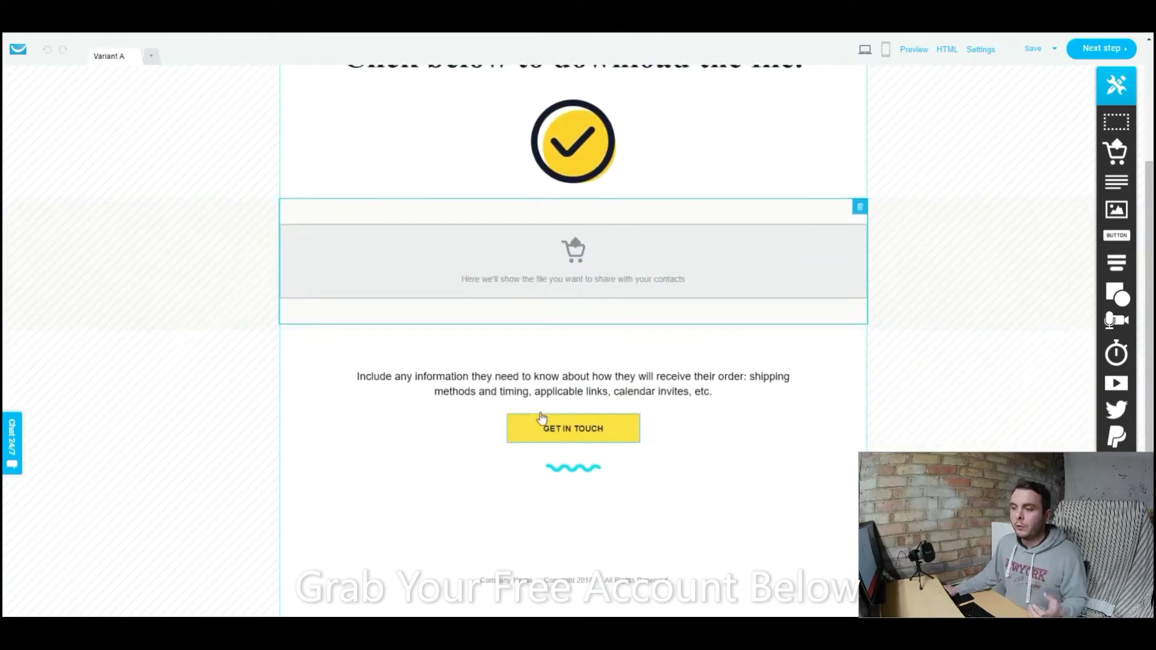
pyautogui.click(895, 295)
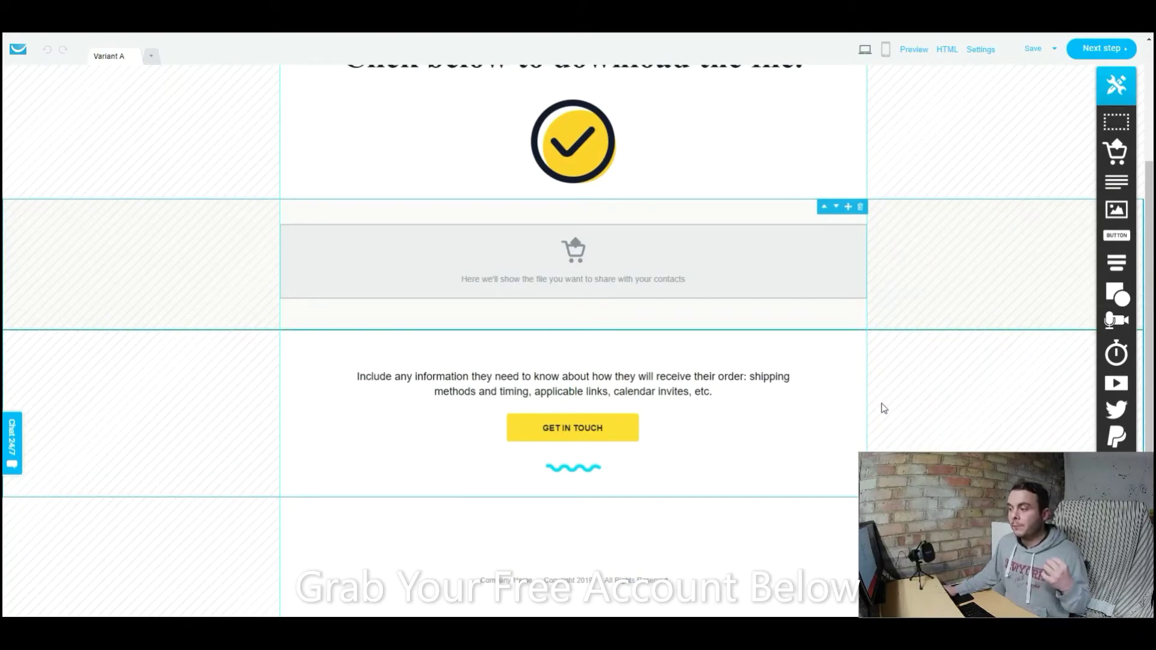
pyautogui.scroll(3, 894, 427)
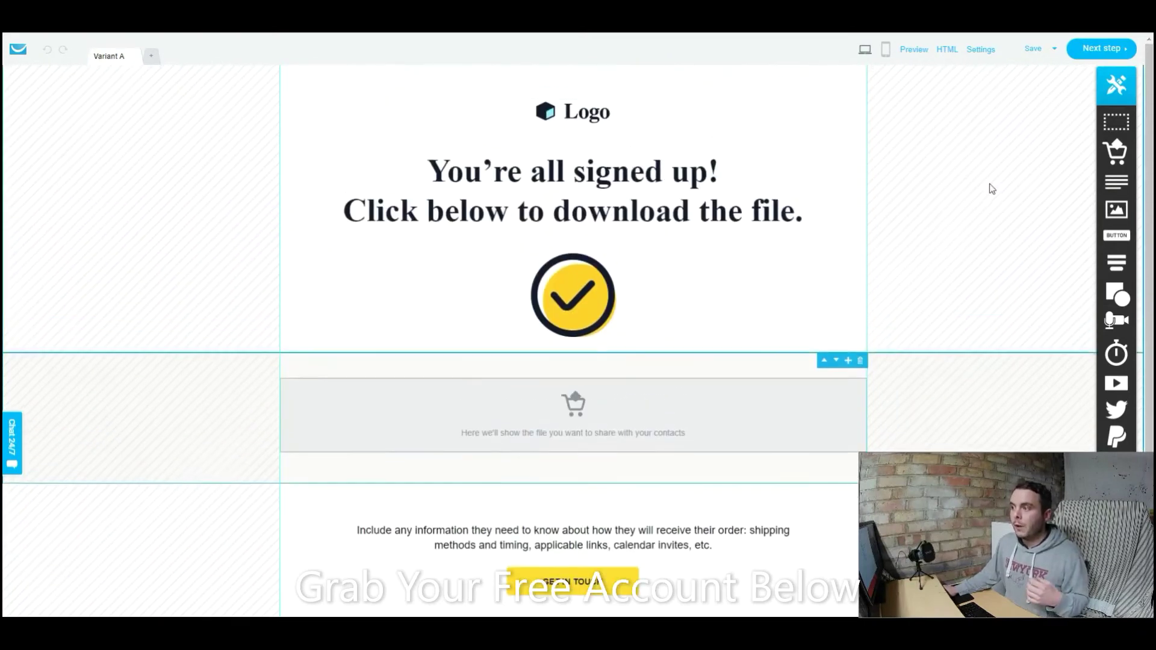
pyautogui.click(885, 49)
pyautogui.click(617, 374)
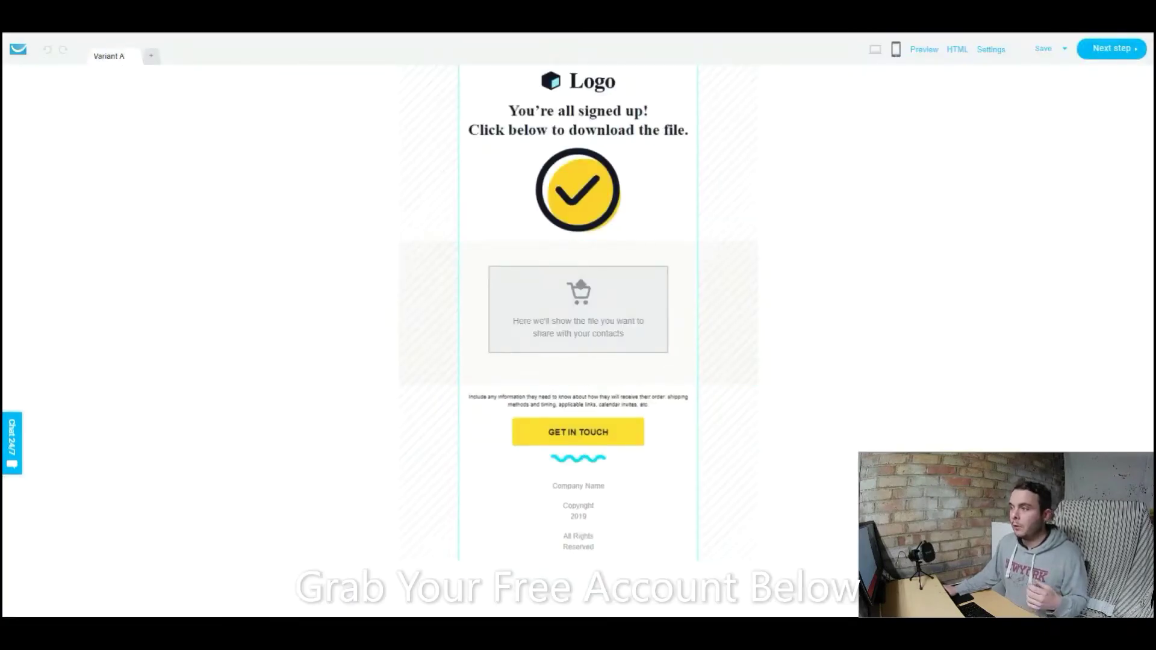
# Step: Review the download page's SEO and URL settings and publish the page
pyautogui.click(1111, 49)
pyautogui.scroll(-1, 747, 256)
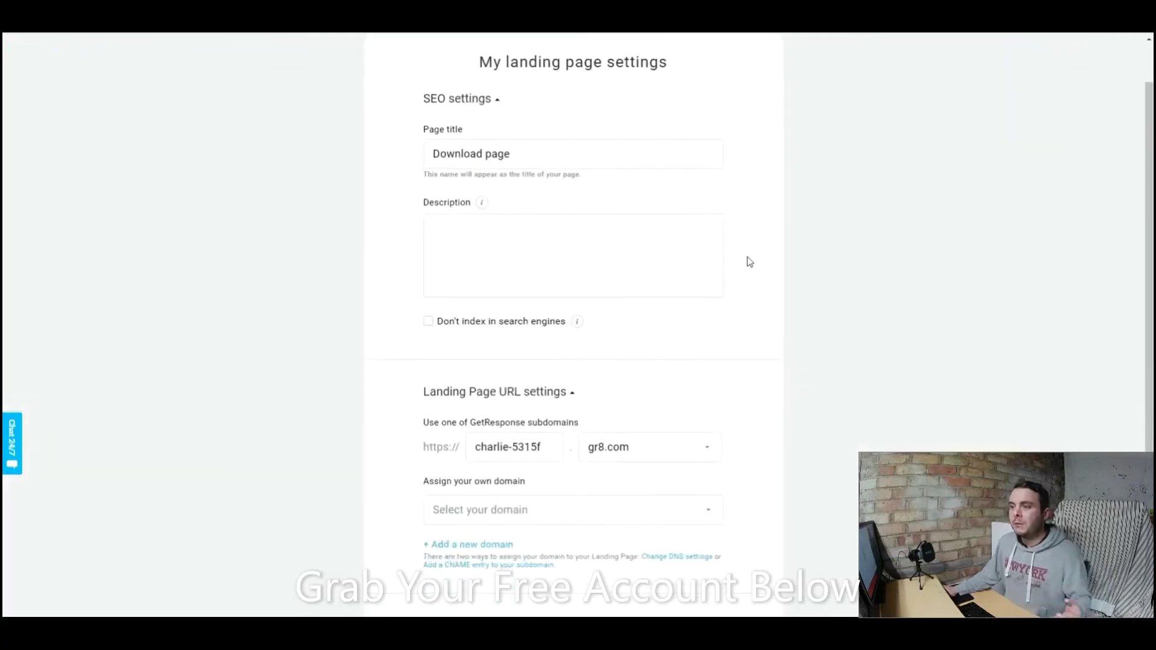
pyautogui.scroll(-3, 732, 232)
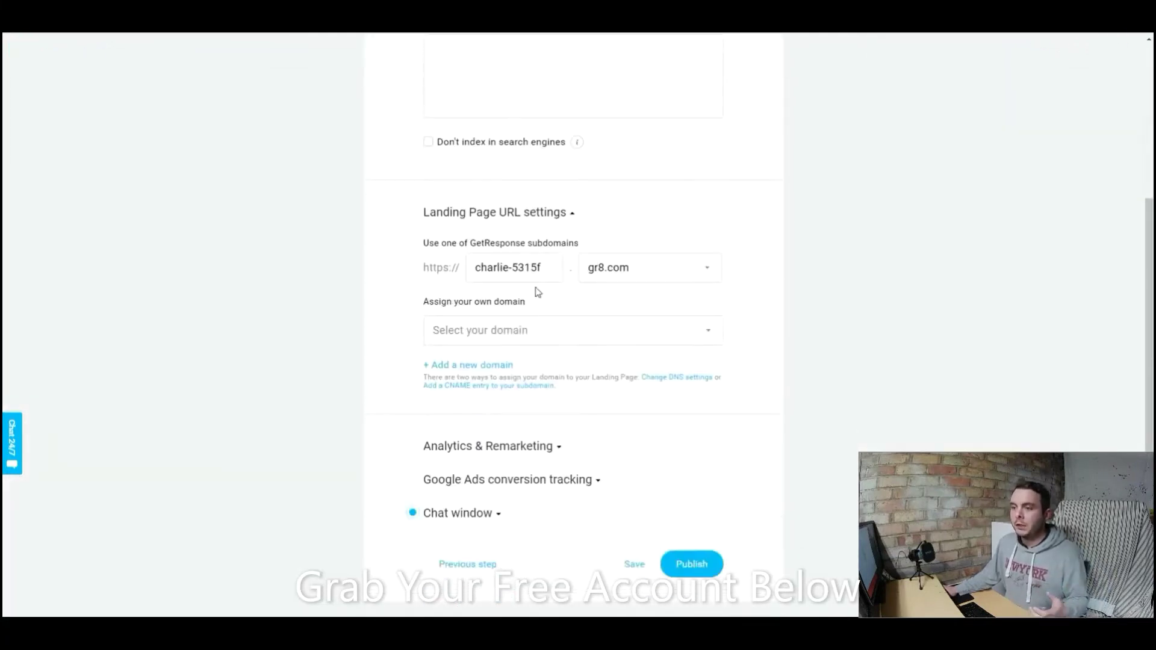
pyautogui.scroll(-1, 708, 315)
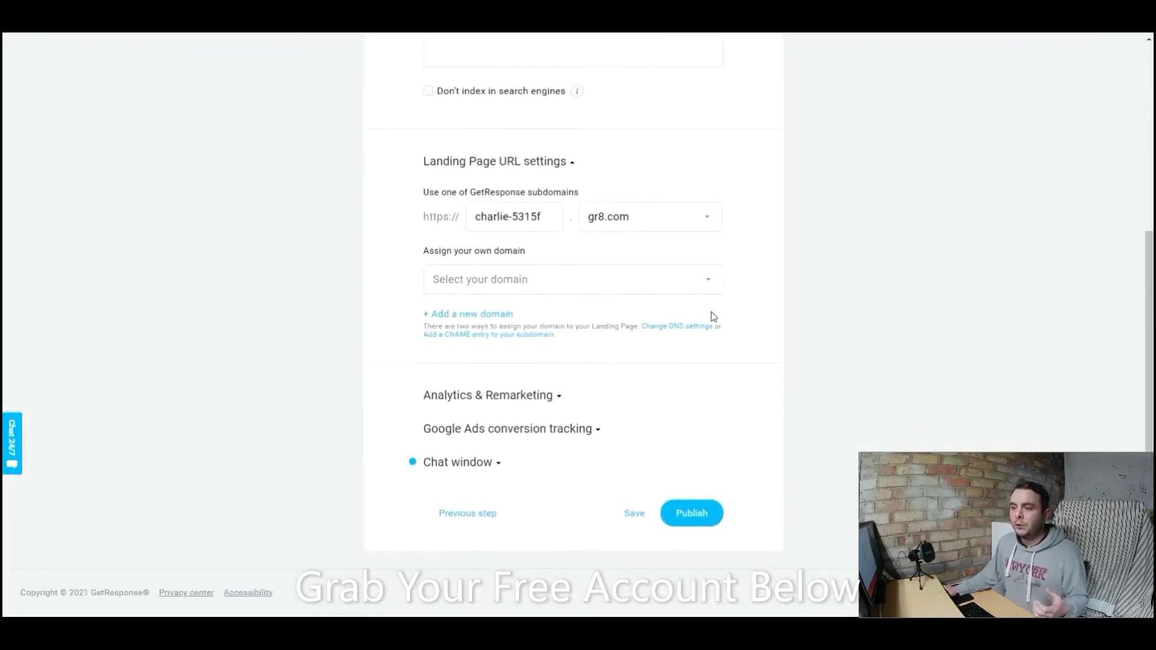
pyautogui.click(684, 518)
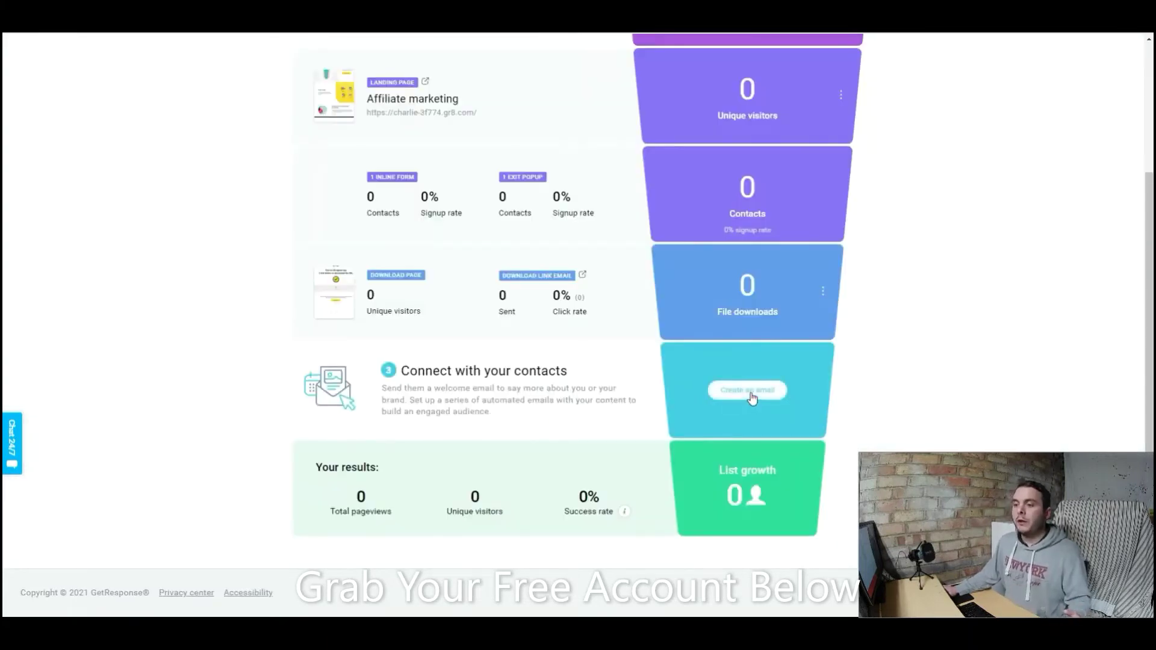
# Step: Start the funnel's welcome email with the message name Test and look through the predesigned templates and the plain text option
pyautogui.click(751, 395)
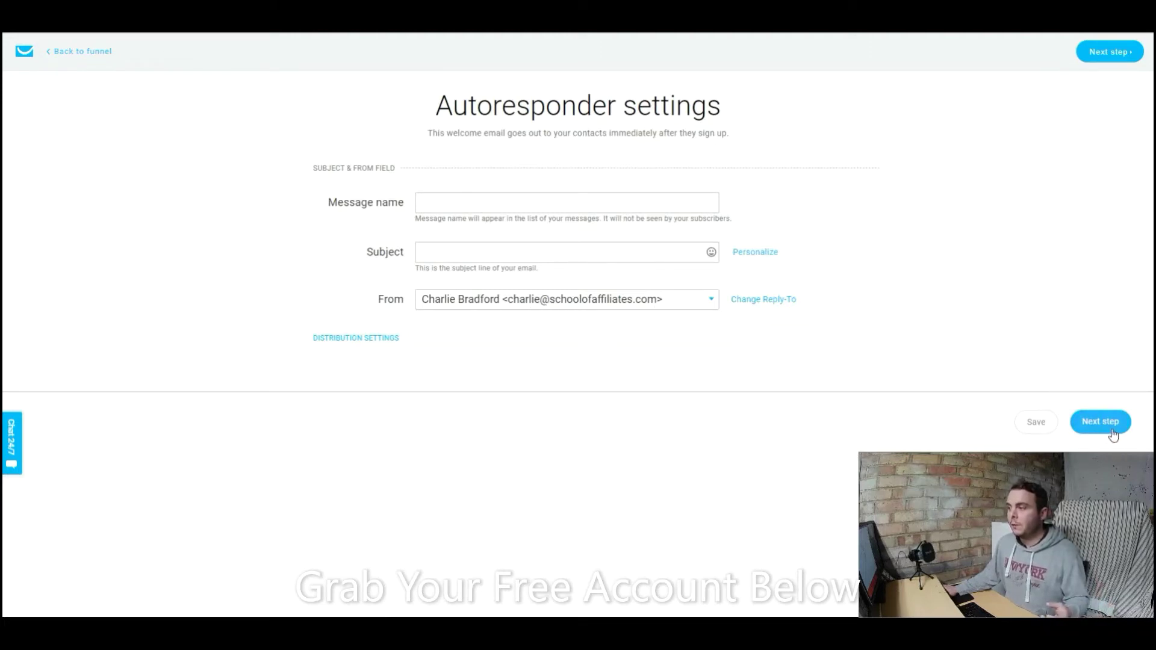
pyautogui.click(480, 204)
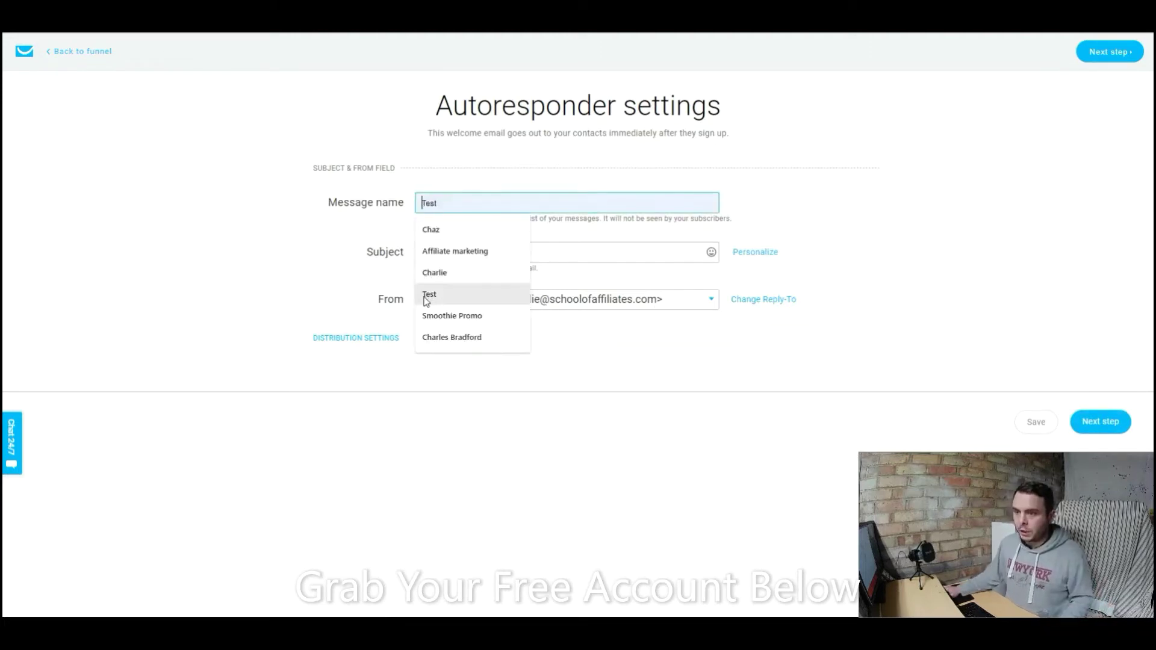
pyautogui.click(425, 295)
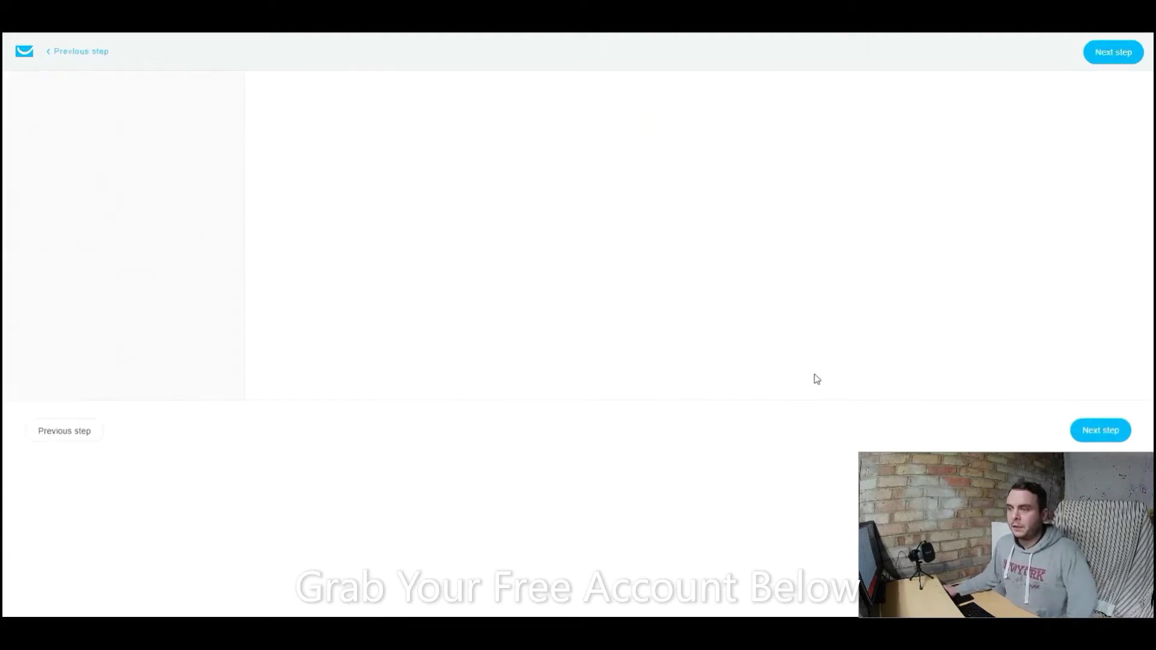
pyautogui.scroll(-1, 724, 232)
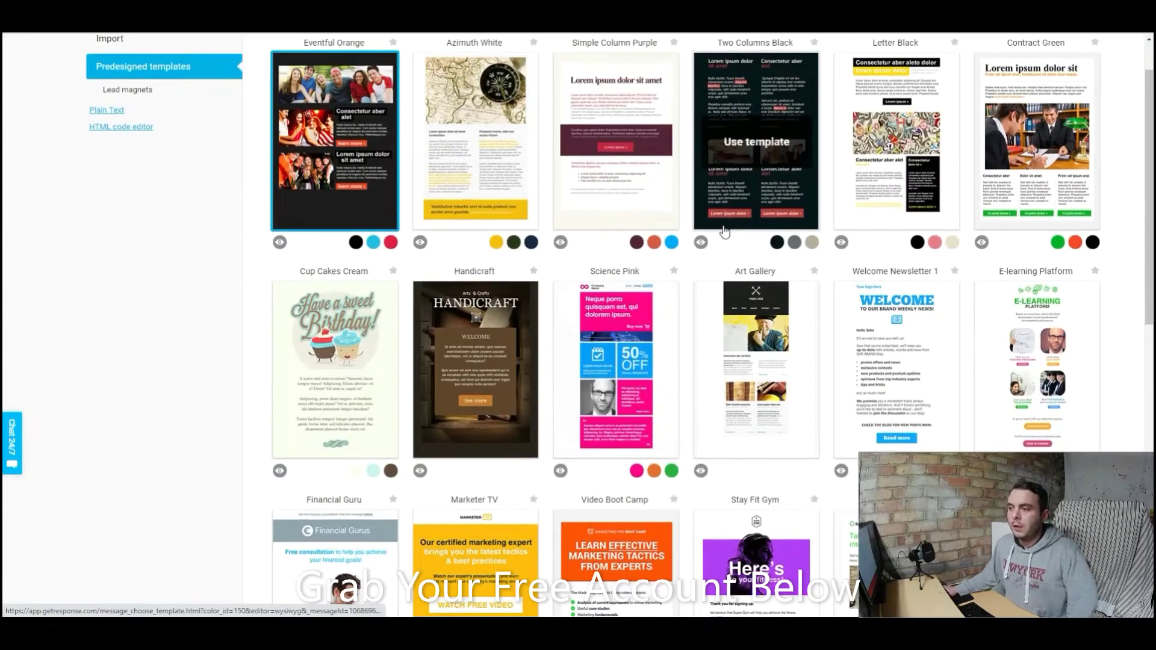
pyautogui.scroll(1, 724, 232)
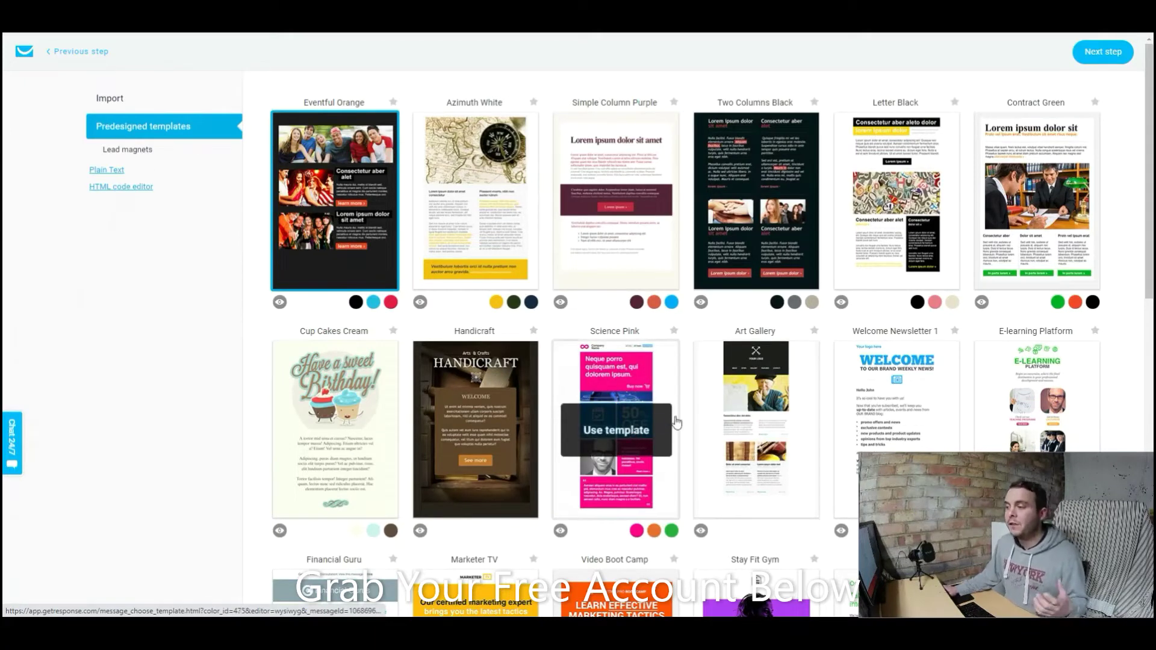
pyautogui.scroll(-4, 737, 415)
pyautogui.scroll(-2, 730, 394)
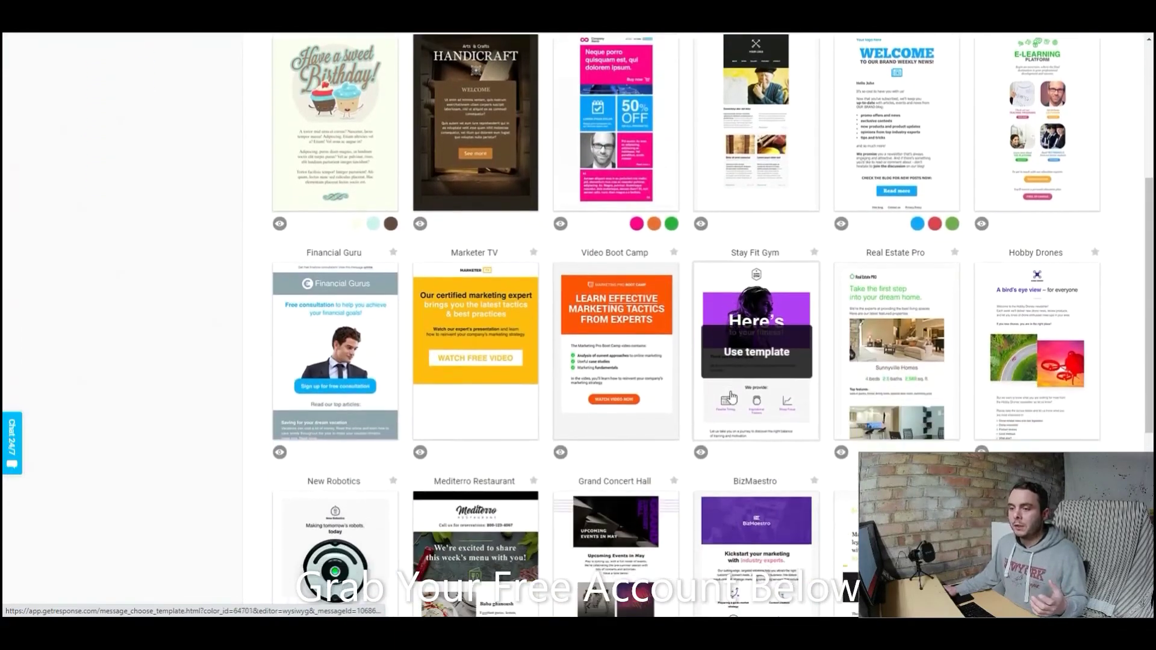
pyautogui.scroll(6, 731, 391)
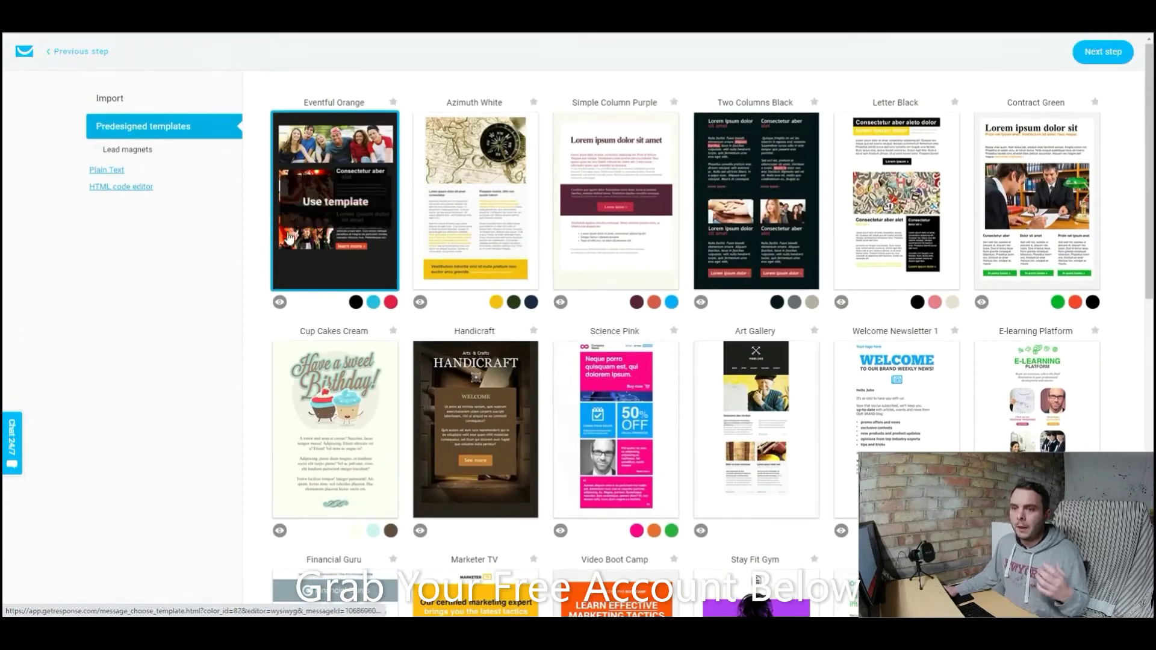
pyautogui.click(110, 175)
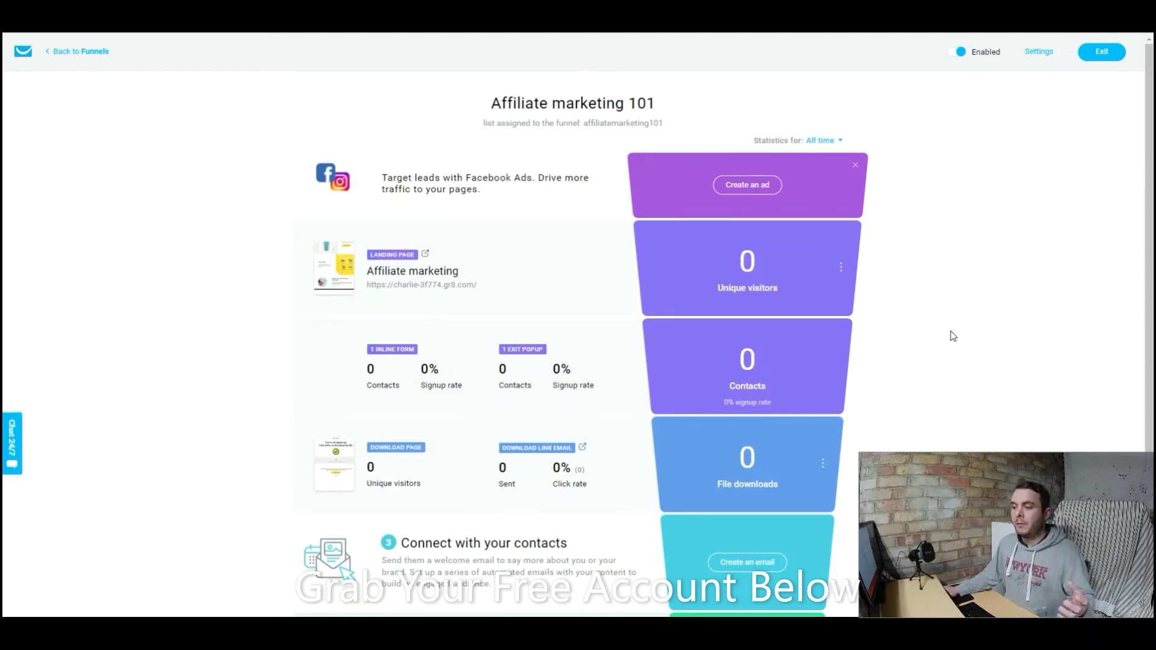
# Step: Review the Affiliate marketing 101 funnel's stages and results, then check and save its funnel settings
pyautogui.scroll(-3, 954, 336)
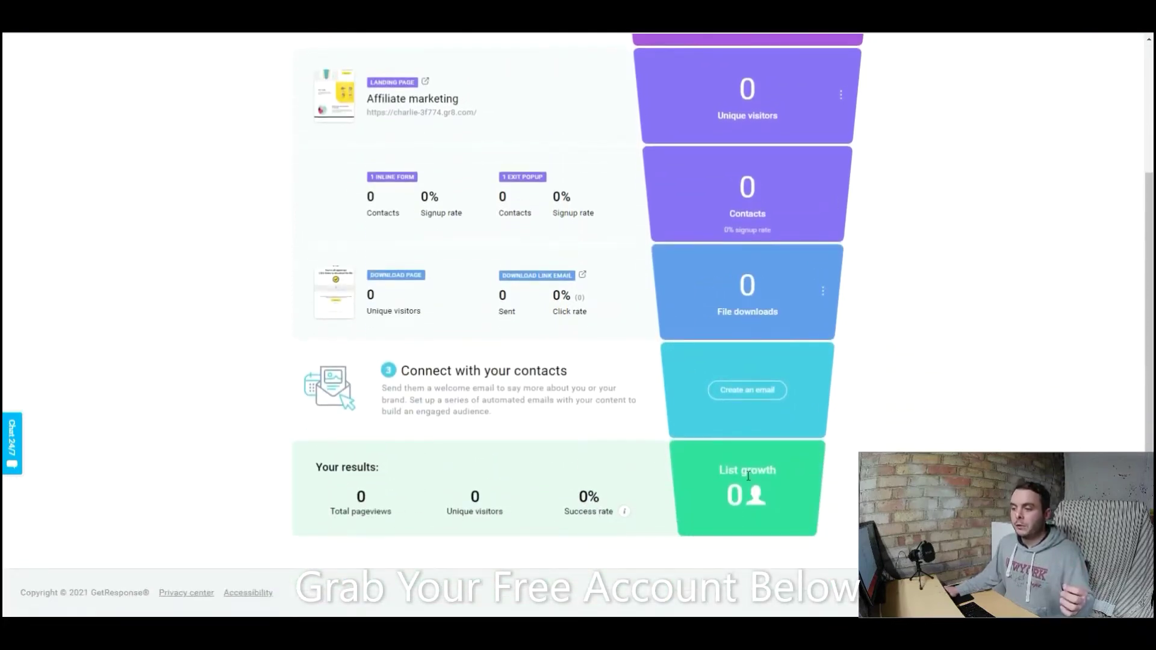
pyautogui.scroll(3, 933, 412)
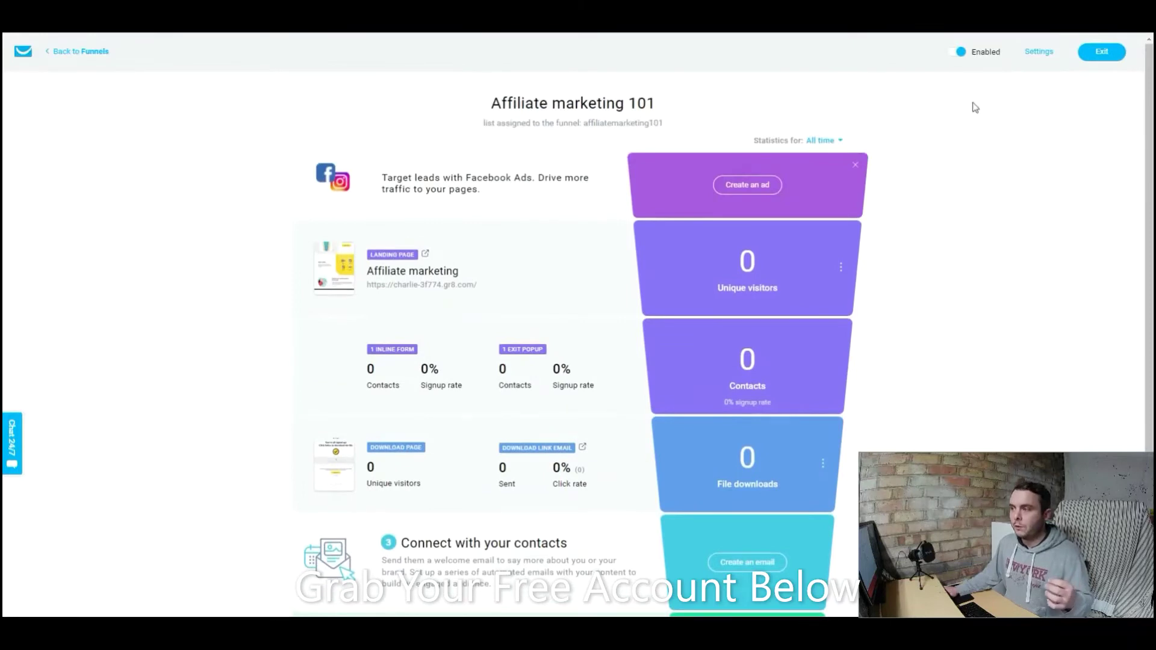
pyautogui.click(1034, 53)
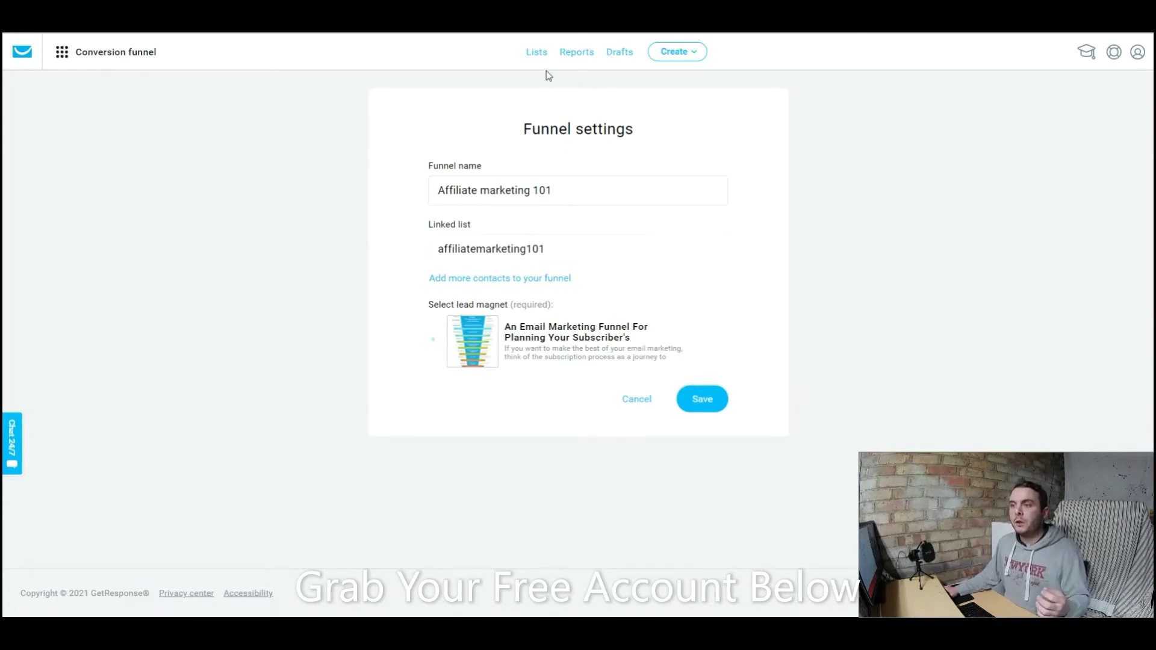
pyautogui.click(698, 399)
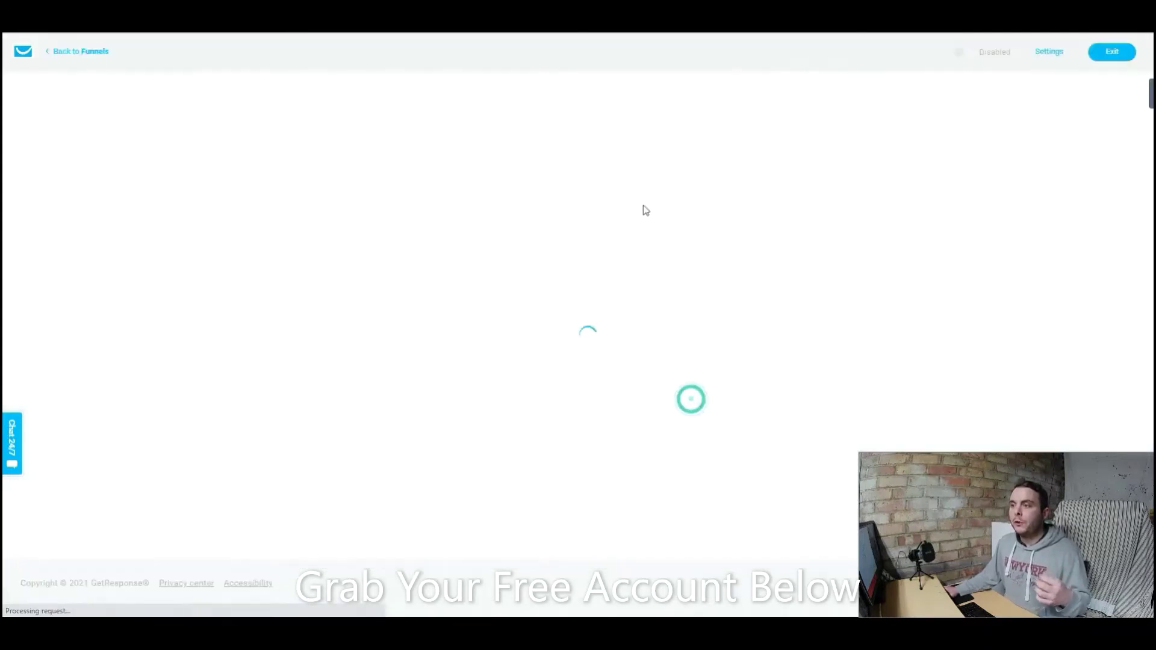
# Step: View the contact lists and open the overview of all landing pages
pyautogui.click(535, 50)
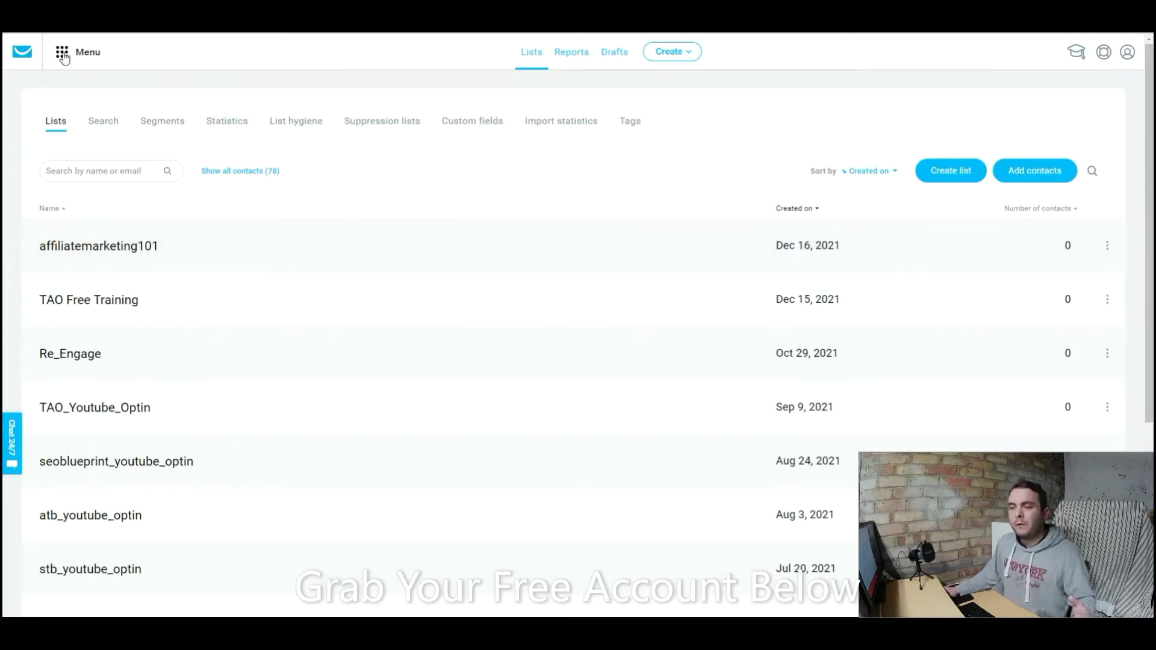
pyautogui.click(64, 57)
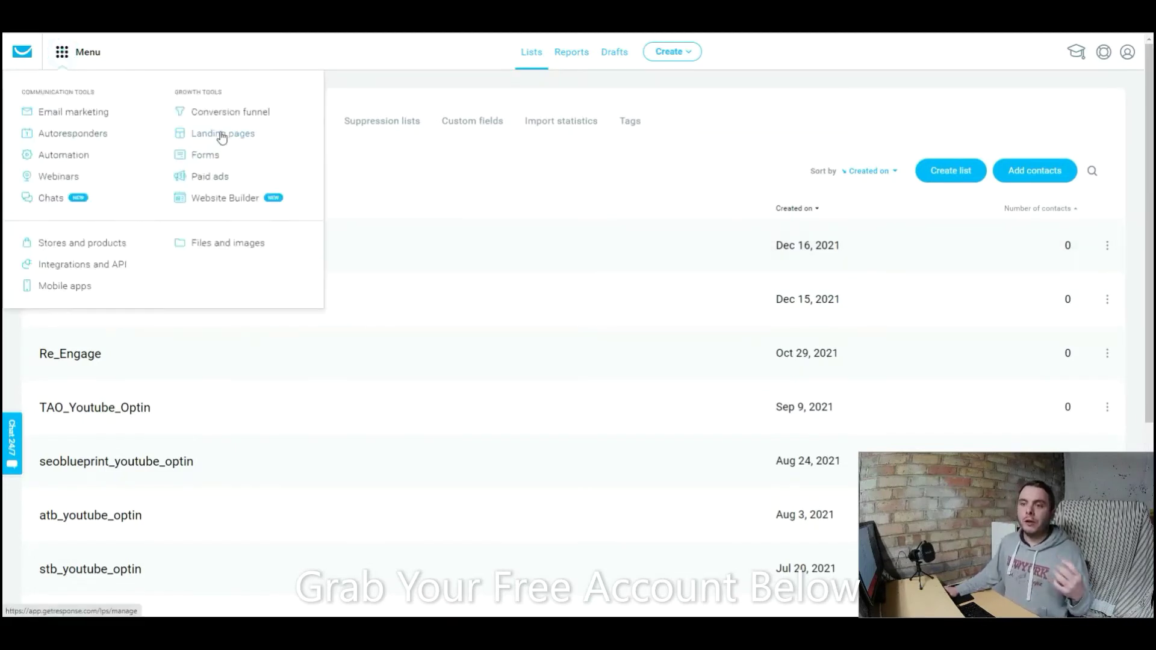
pyautogui.click(221, 136)
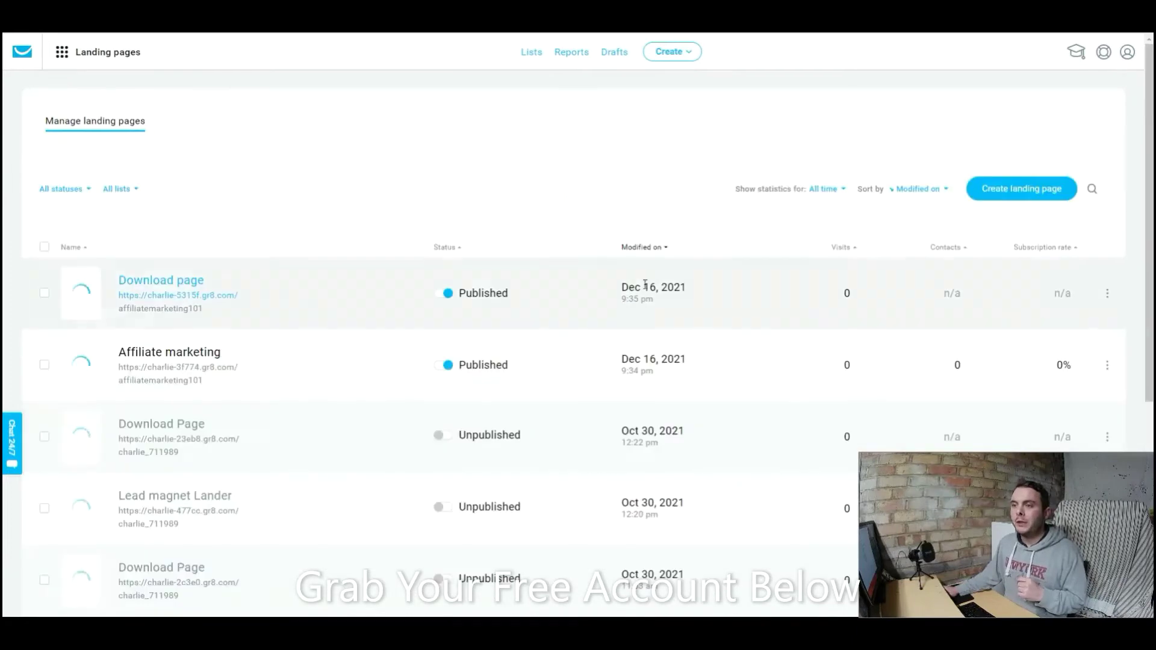
# Step: Create a standalone landing page named Test from the Marketing management template
pyautogui.click(996, 190)
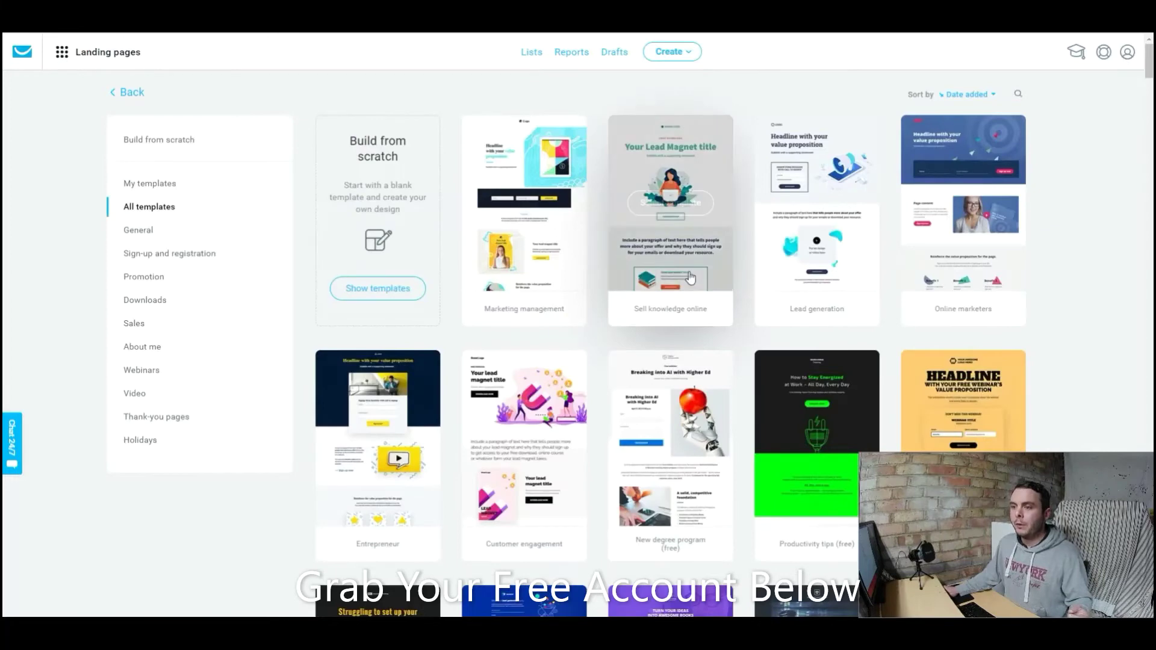
pyautogui.moveTo(538, 215)
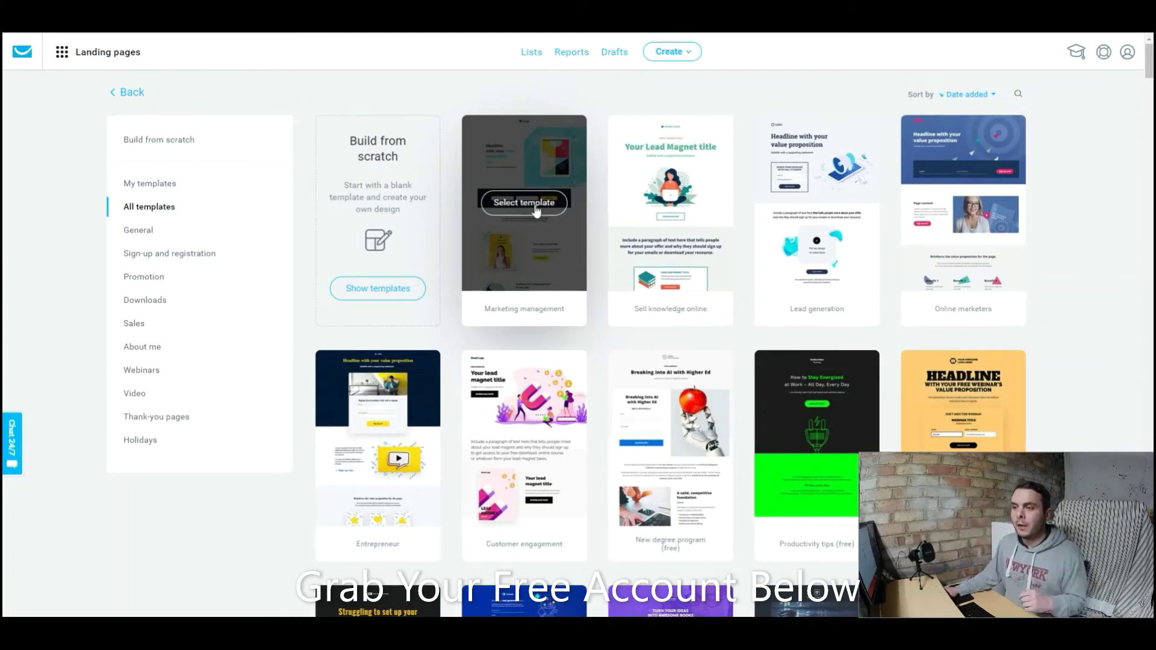
pyautogui.click(536, 209)
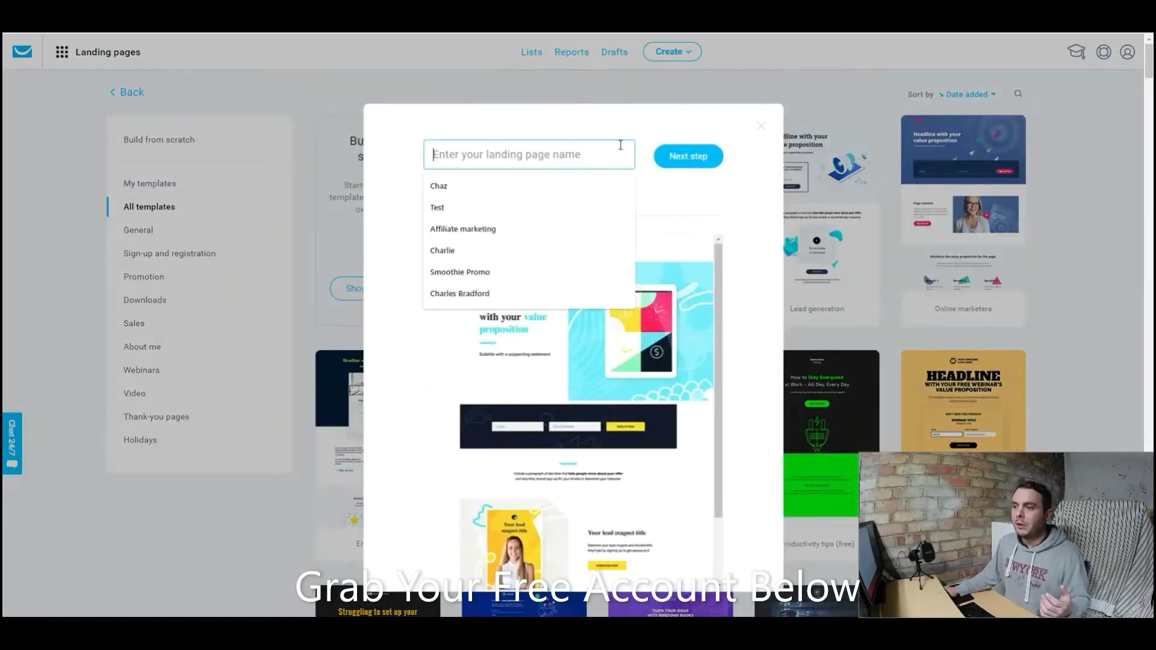
pyautogui.click(626, 207)
pyautogui.click(680, 156)
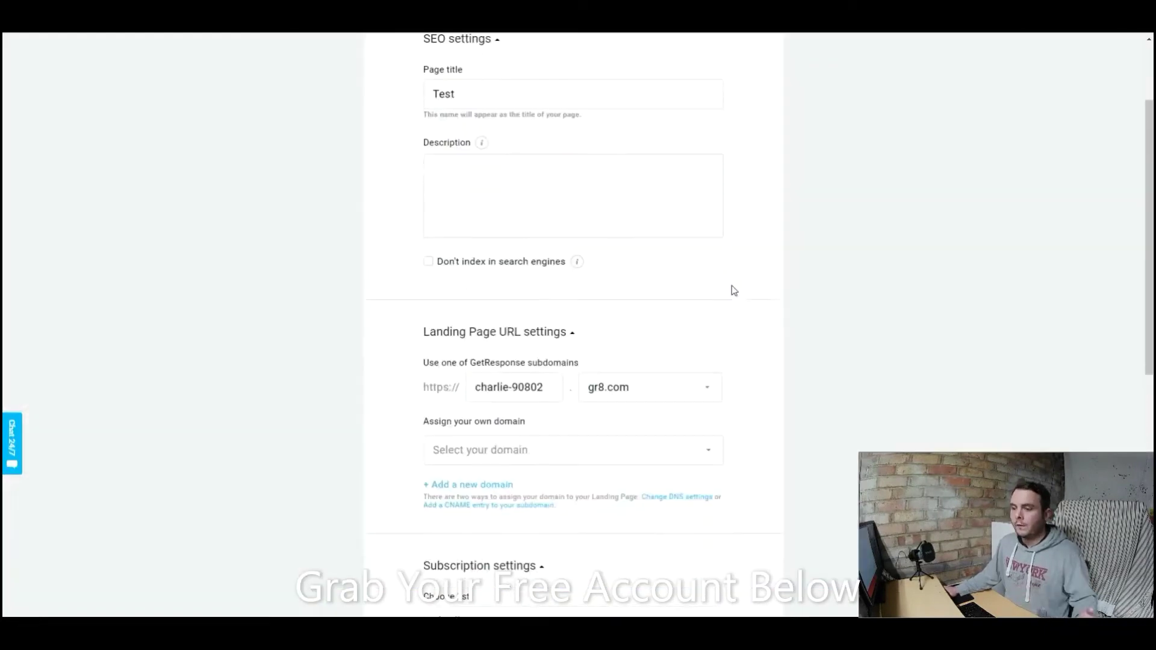
# Step: Examine the Test landing page's URL, list, opt-in, autoresponder cycle and thank-you page settings
pyautogui.scroll(-3, 730, 289)
pyautogui.scroll(-2, 696, 289)
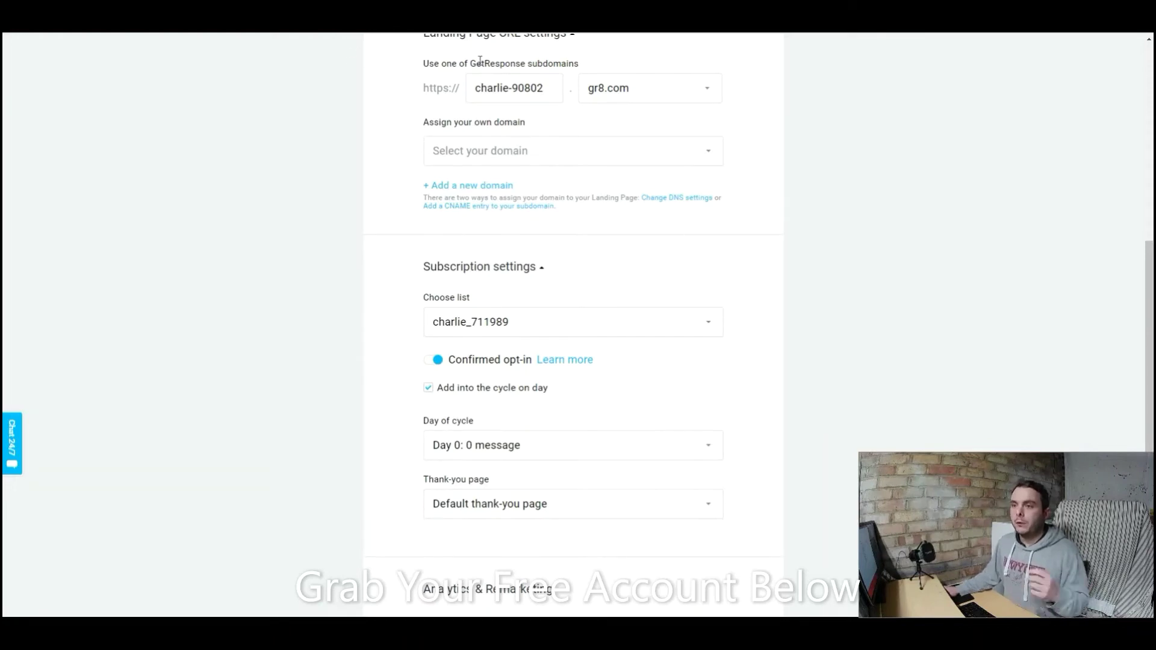
pyautogui.scroll(3, 724, 229)
pyautogui.scroll(3, 724, 229)
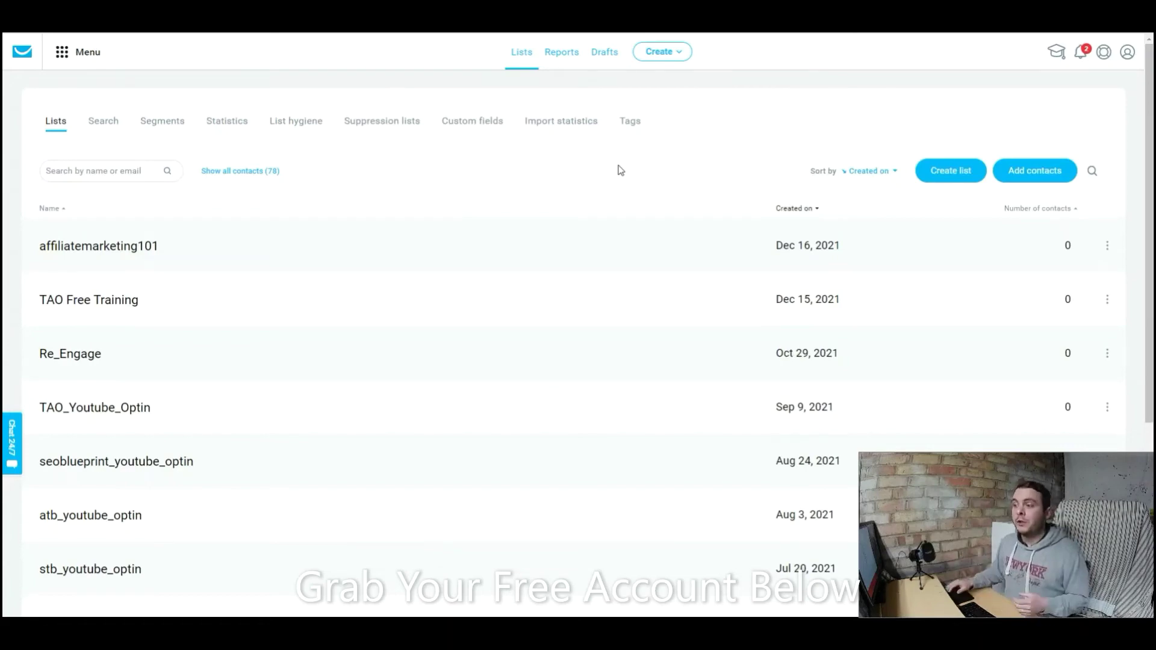
# Step: Review the contact tags and the tag creation form, and view the actions available for the affiliatemarketing101 list
pyautogui.click(626, 122)
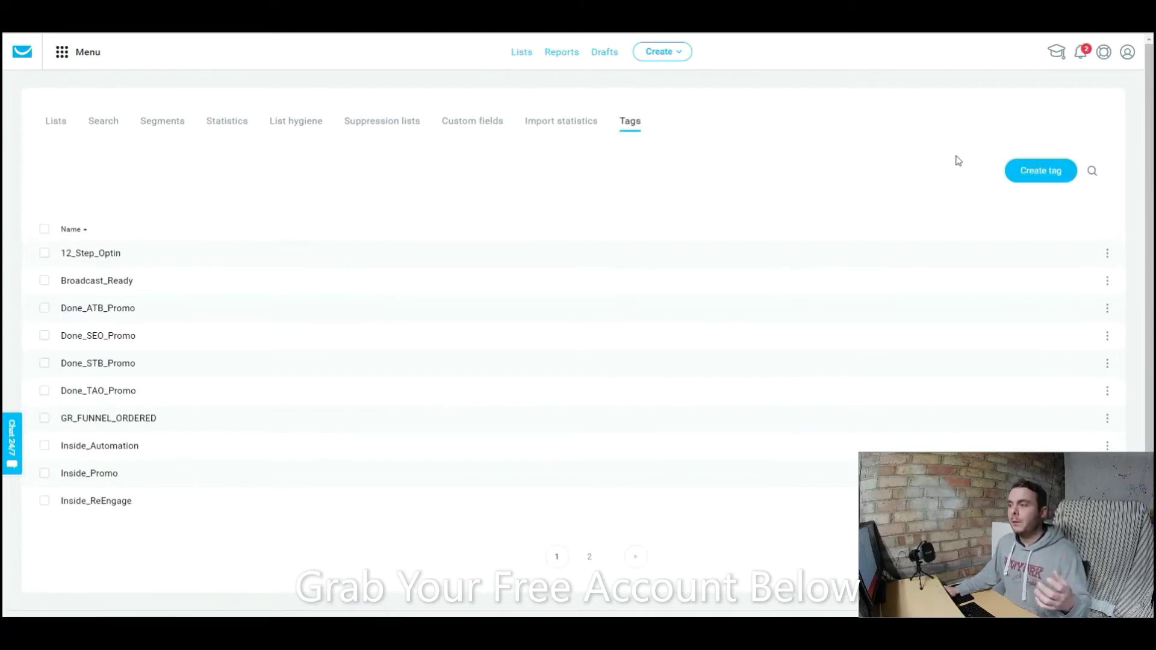
pyautogui.click(1036, 179)
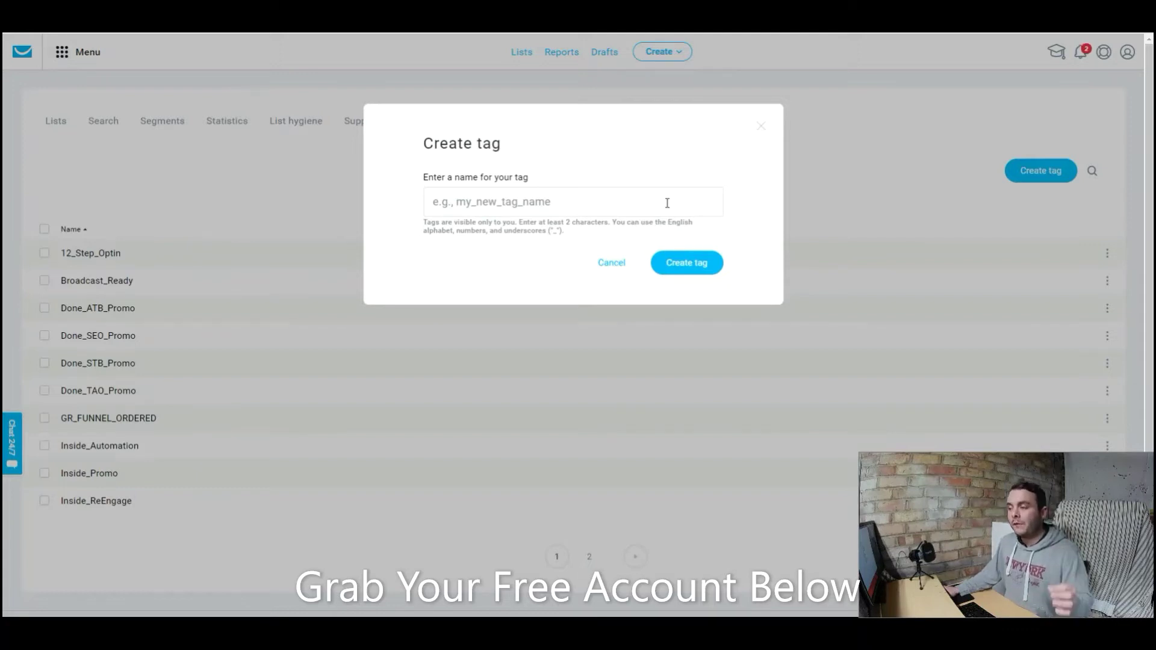
pyautogui.click(761, 126)
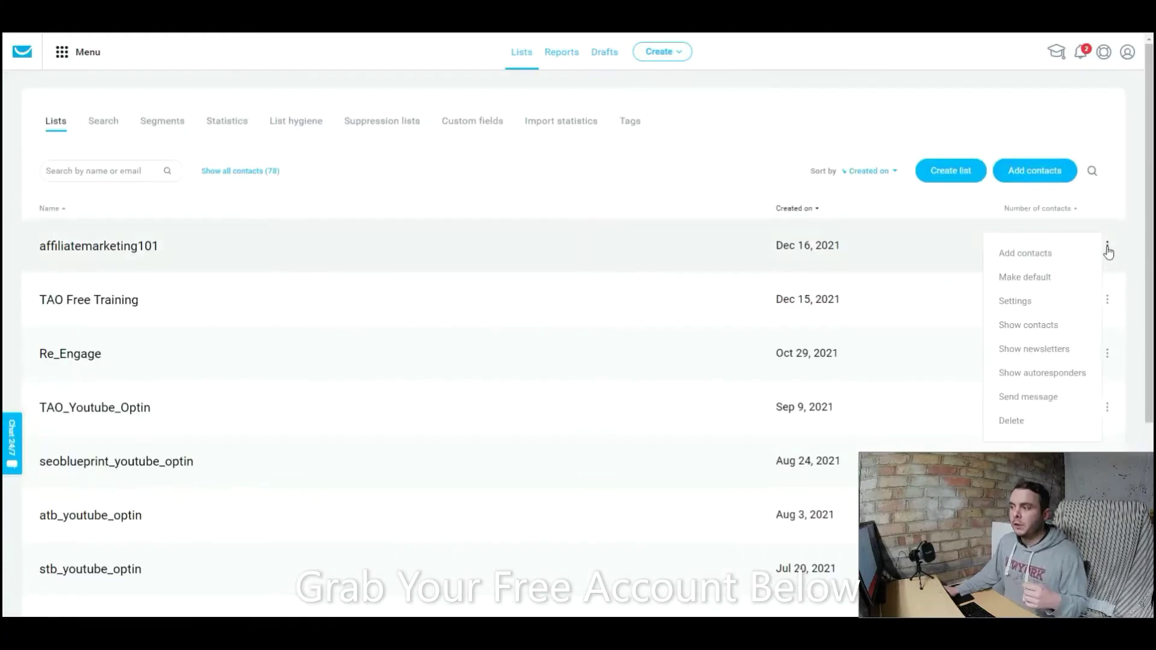
pyautogui.click(1106, 245)
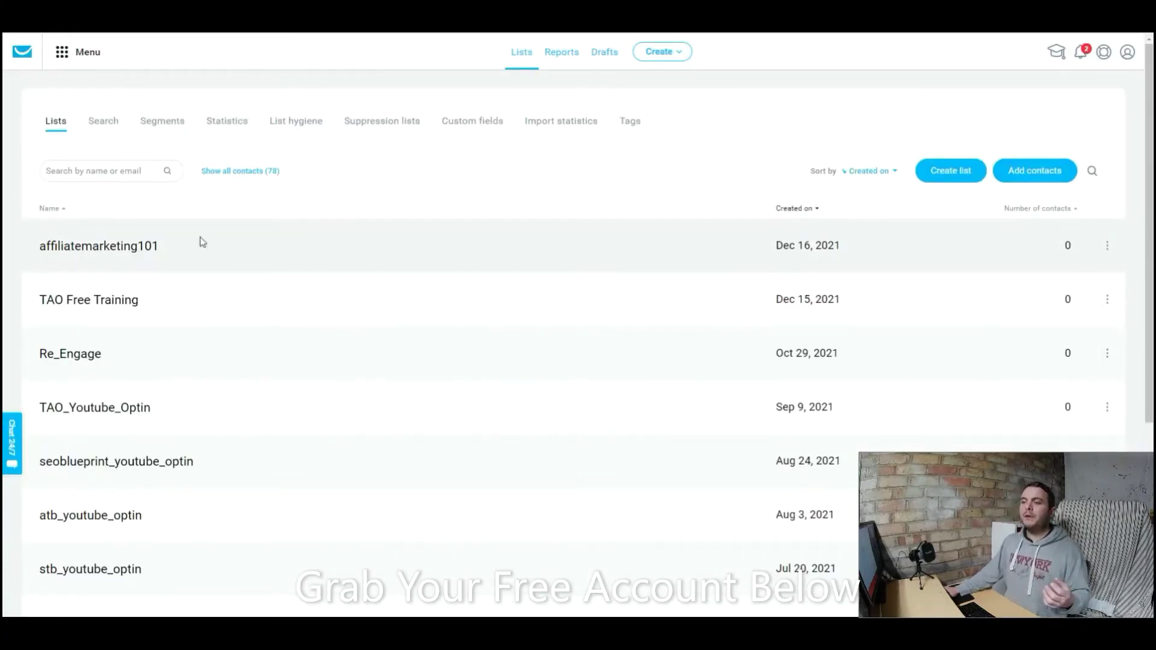
# Step: Open the contact in the stb_youtube_optin list and check the options for assigning a new tag, without assigning one
pyautogui.scroll(-3, 222, 242)
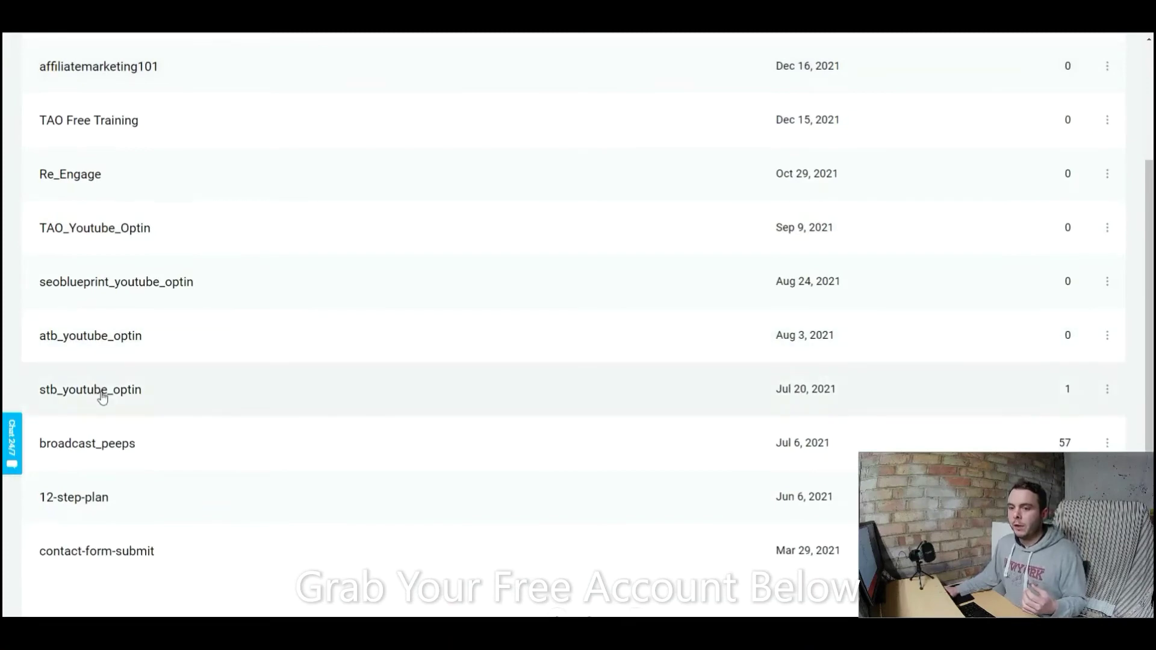
pyautogui.click(103, 392)
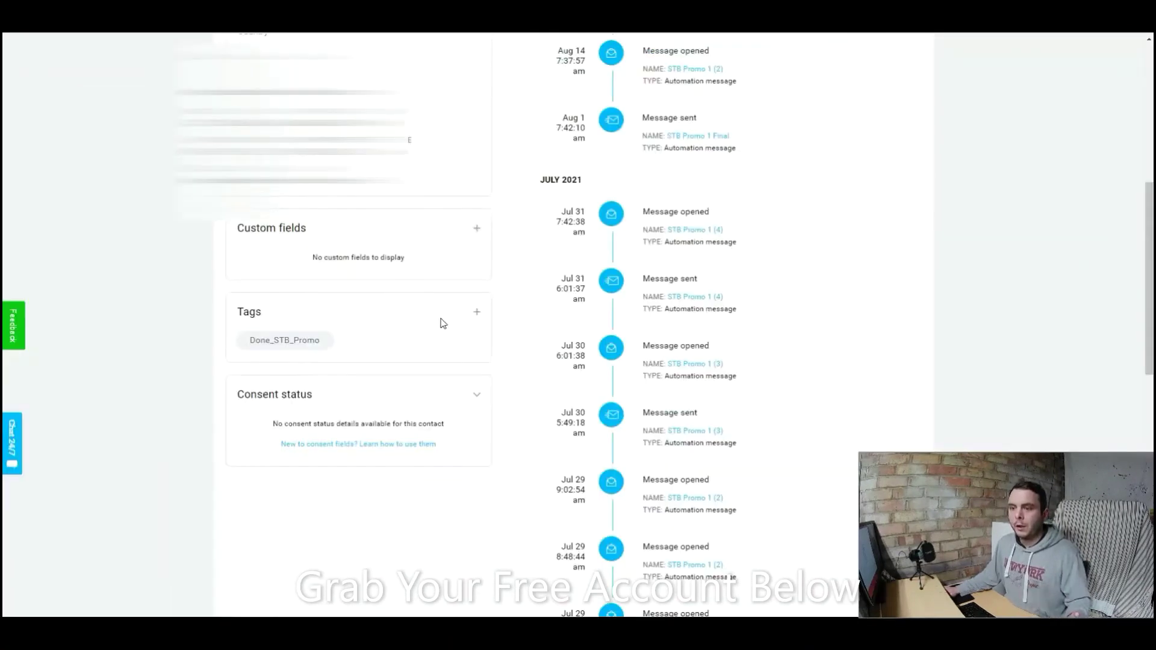
pyautogui.click(476, 314)
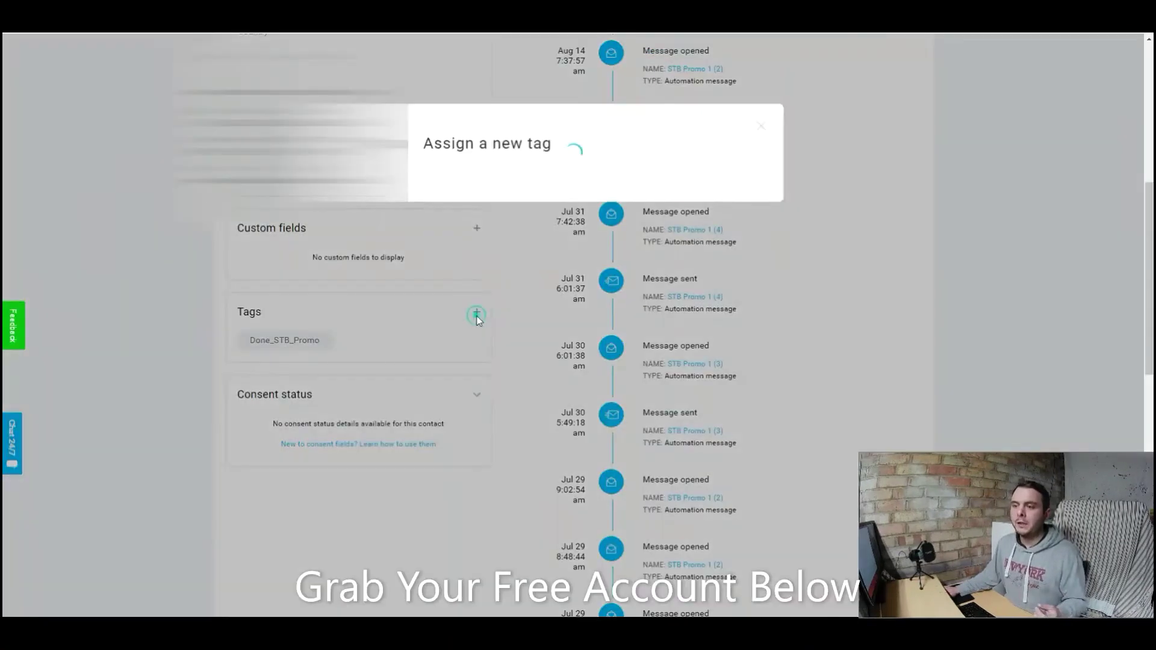
pyautogui.click(718, 205)
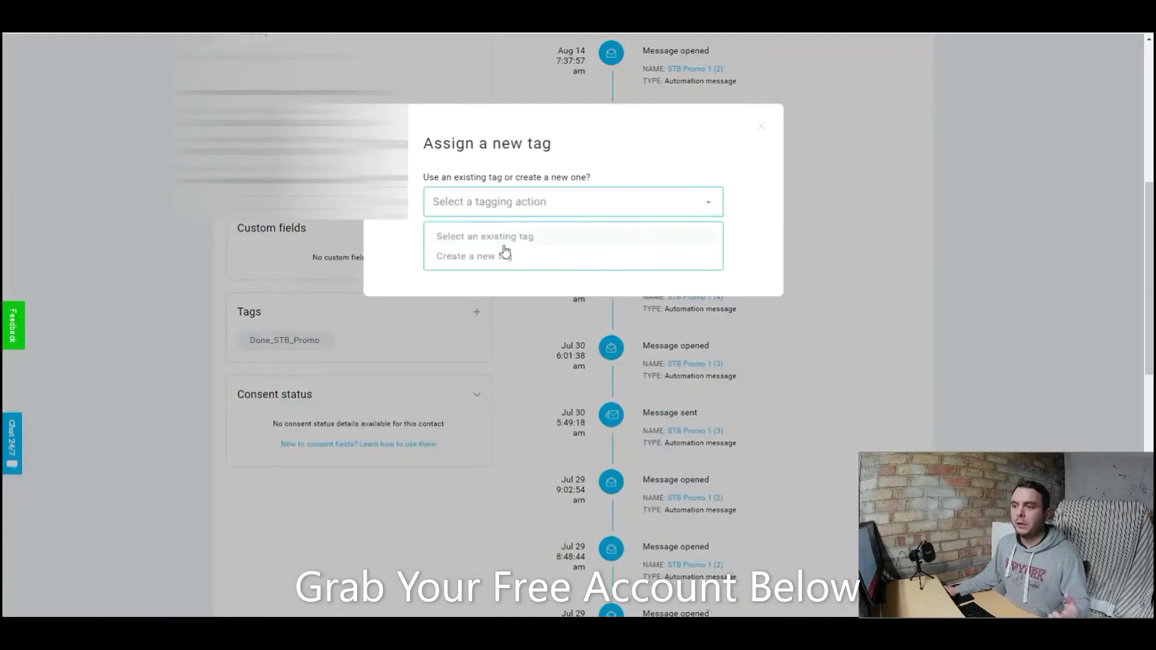
pyautogui.click(761, 126)
pyautogui.click(762, 128)
# Step: Examine the contact's activity history of sent and opened messages
pyautogui.scroll(7, 658, 255)
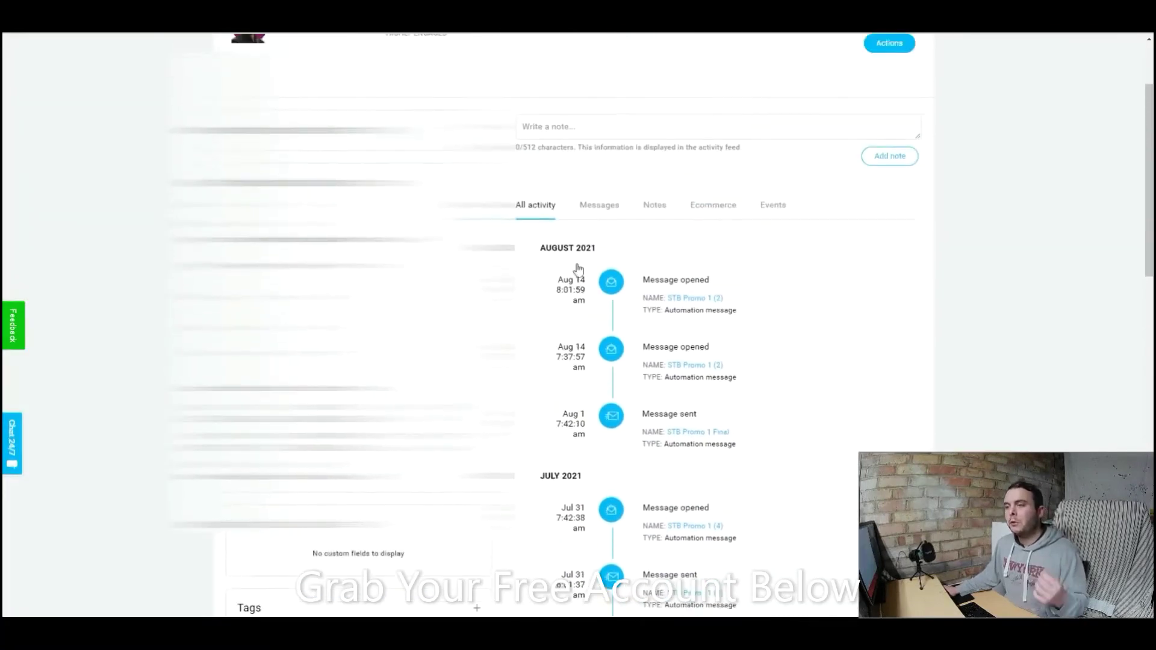
pyautogui.scroll(-5, 568, 269)
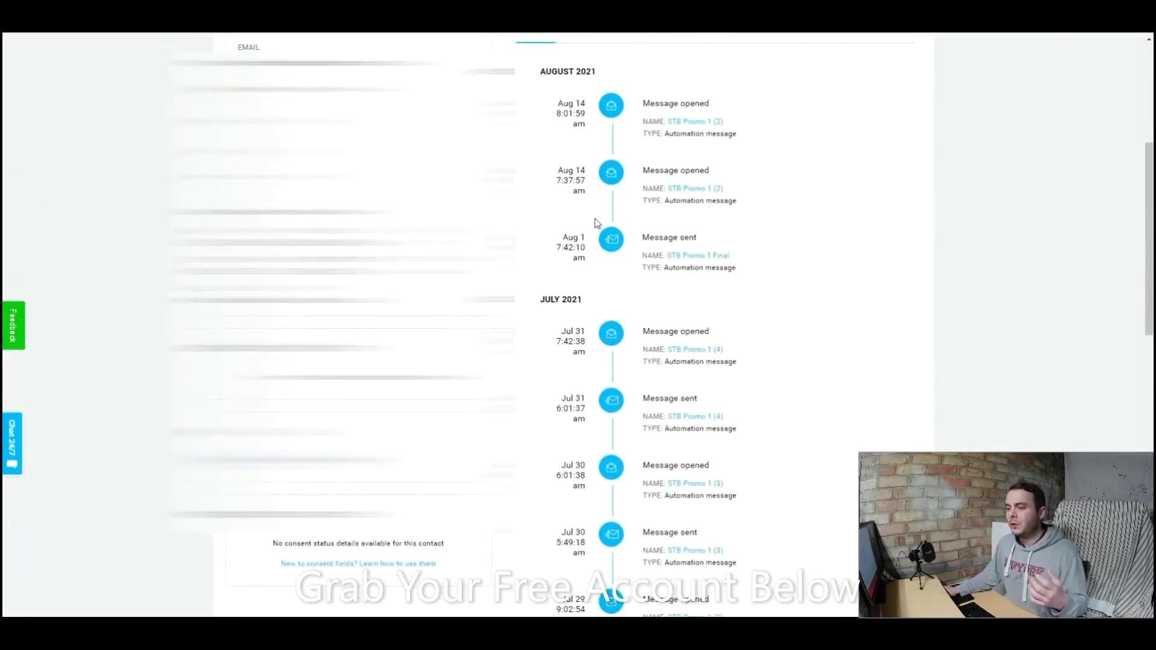
pyautogui.scroll(5, 560, 149)
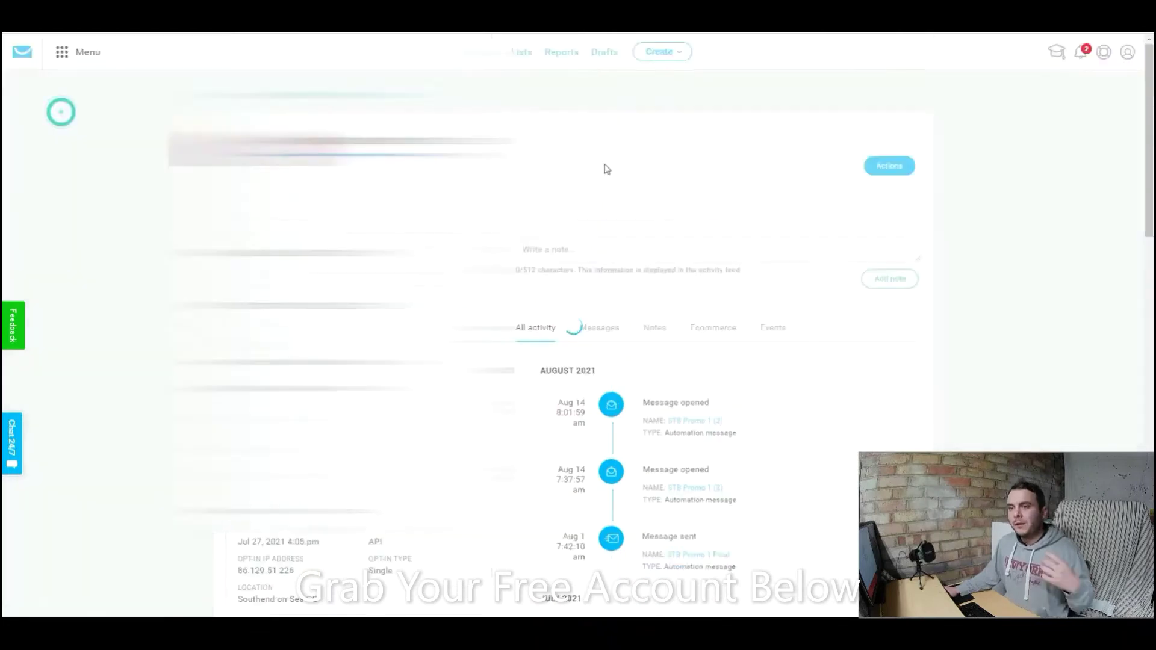
pyautogui.press('F5')
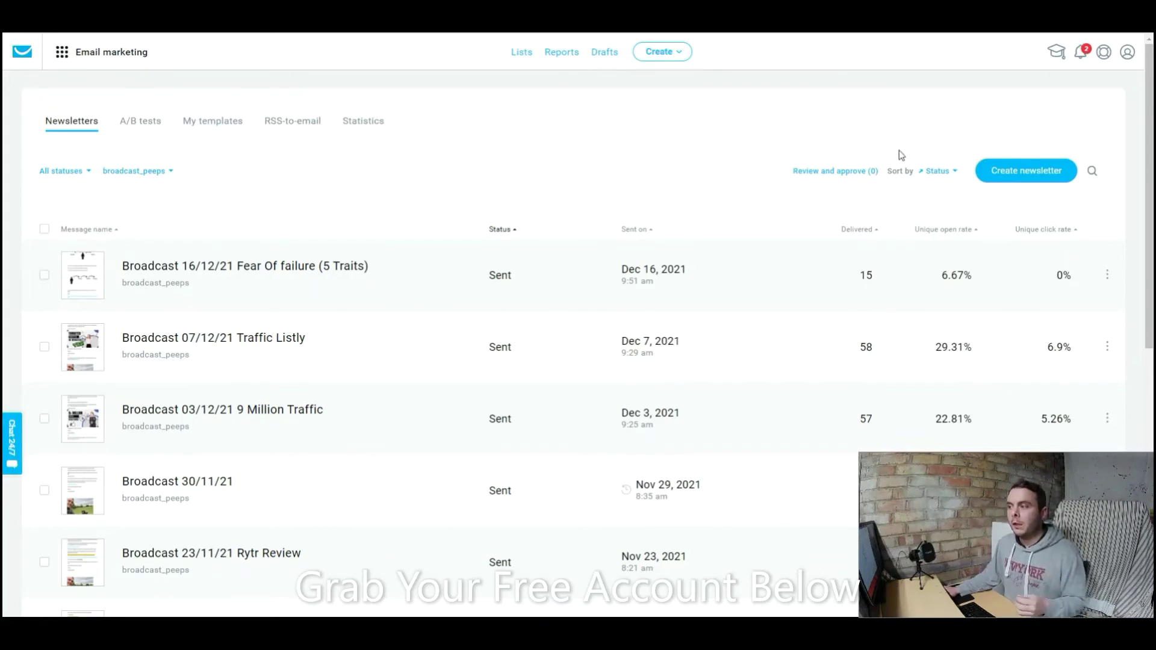
# Step: View the new newsletter form, return to the newsletters overview and check which lists it can be filtered by
pyautogui.click(1042, 179)
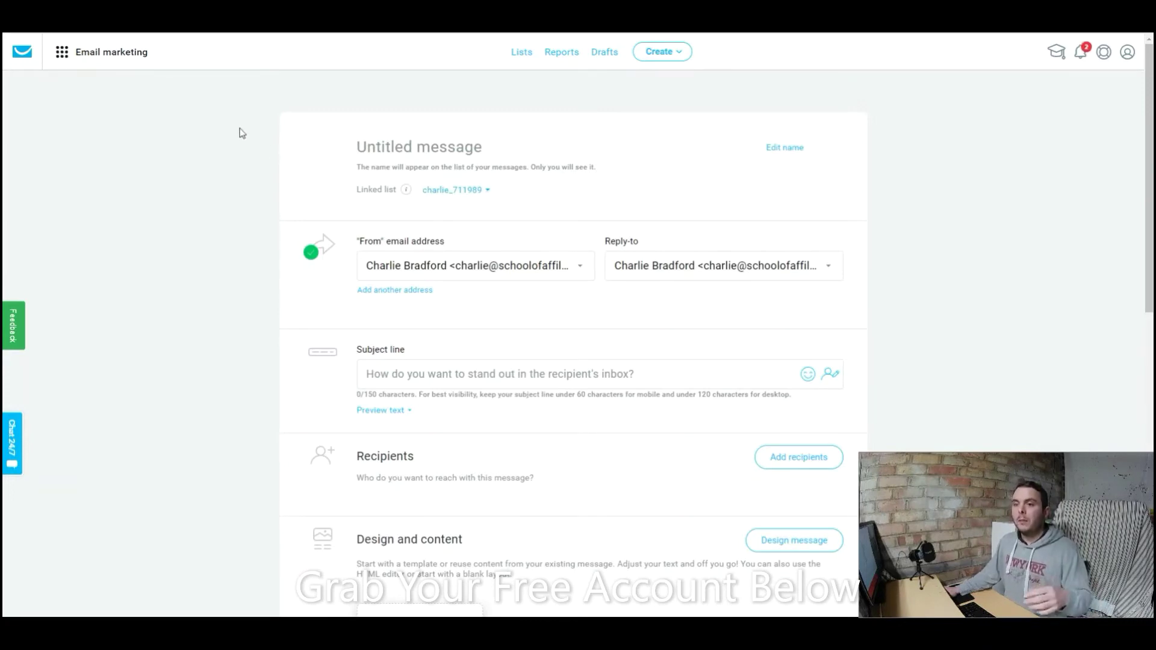
pyautogui.click(61, 53)
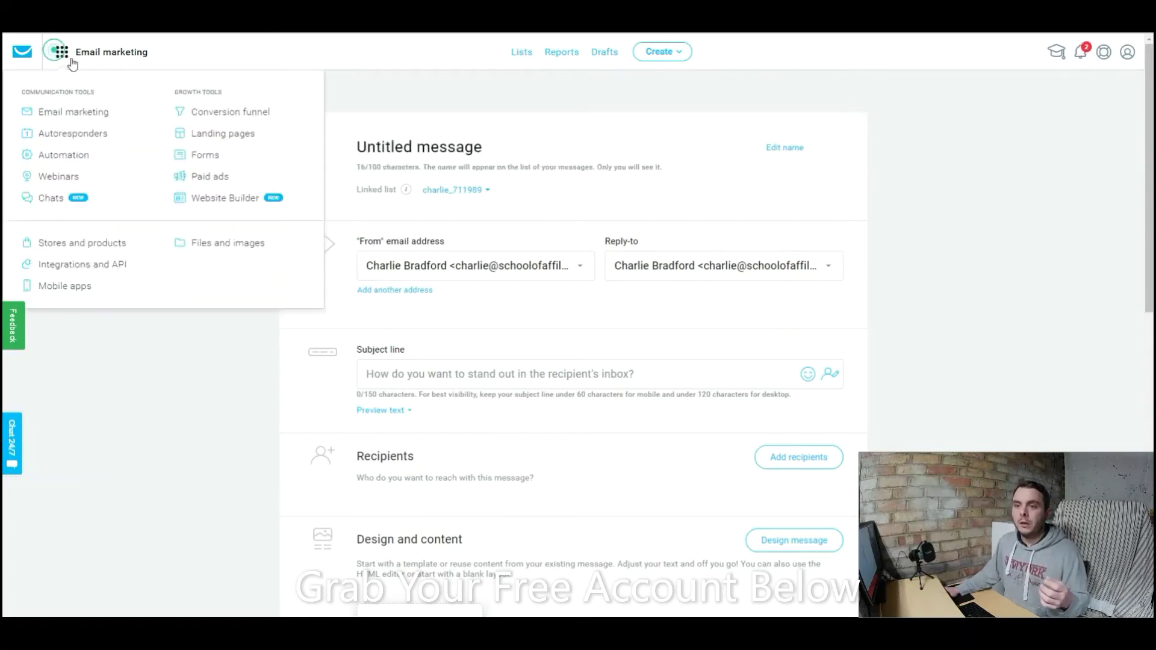
pyautogui.click(77, 111)
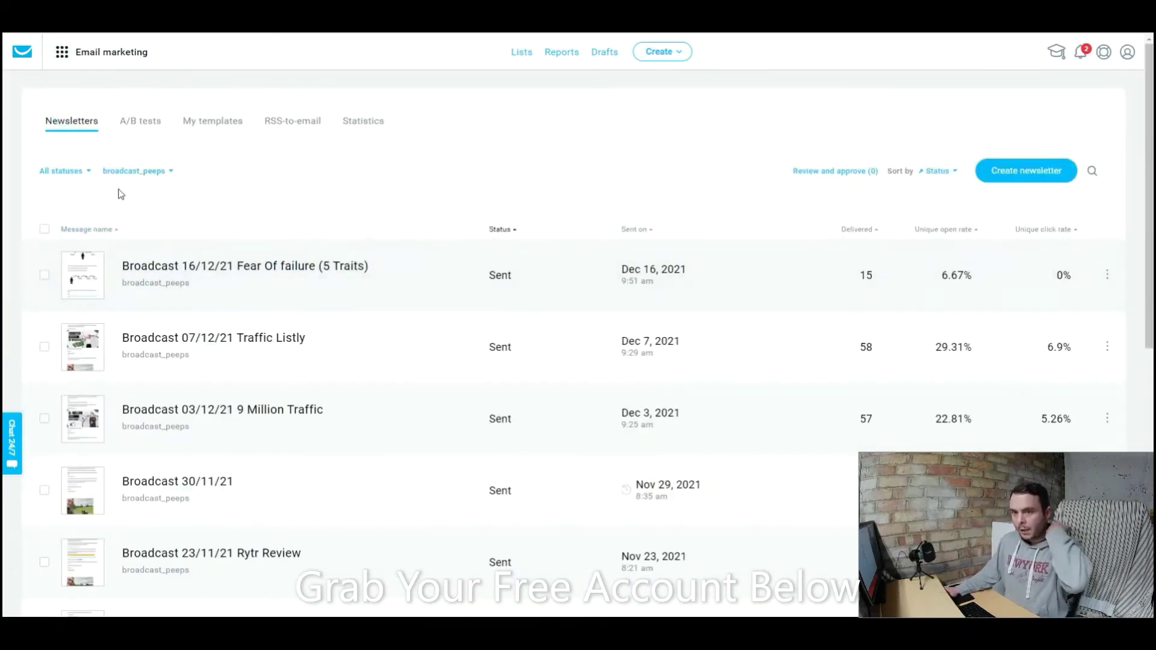
pyautogui.click(148, 172)
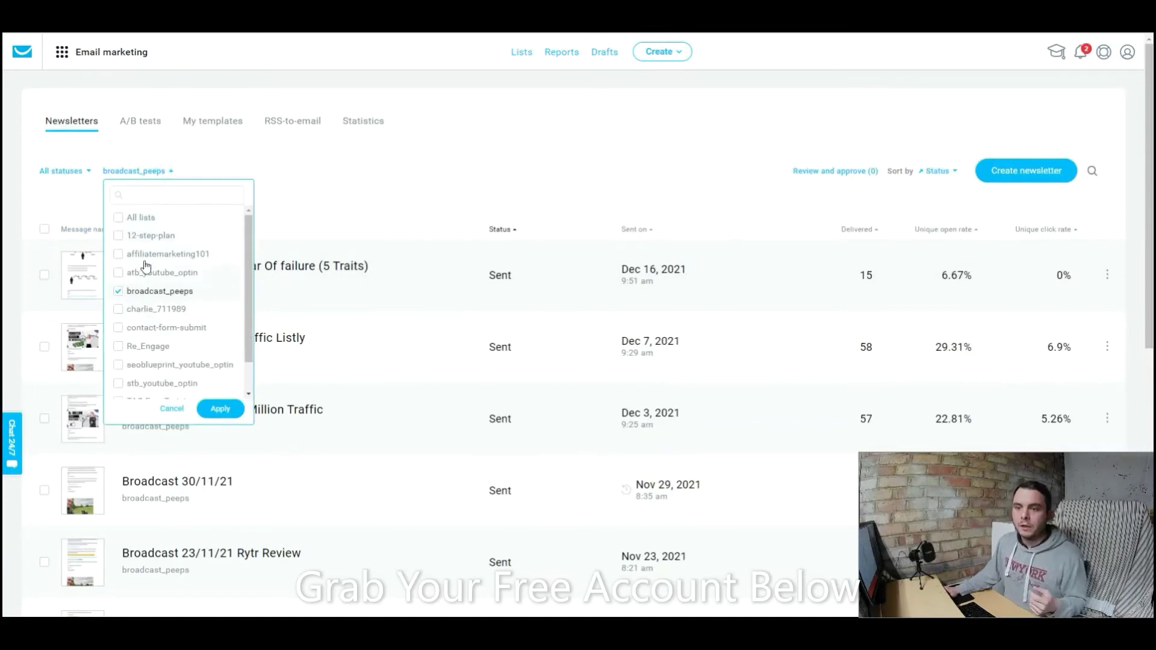
pyautogui.click(338, 203)
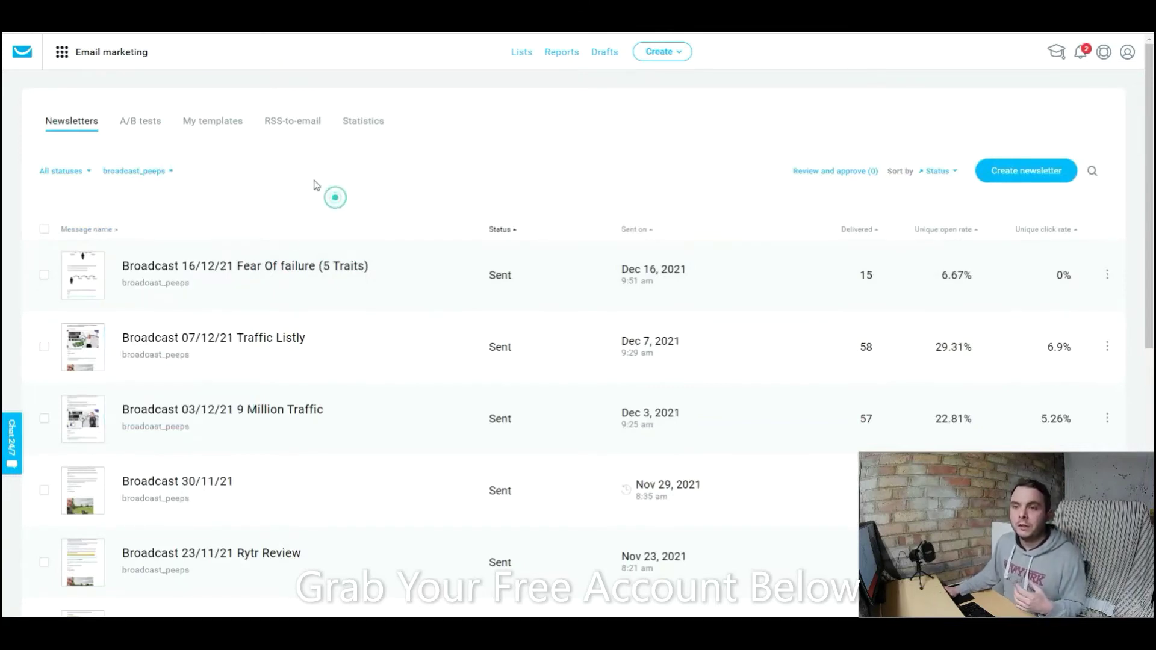
# Step: Create a newsletter and add the broadcast_peeps list as its recipients
pyautogui.click(1014, 177)
pyautogui.scroll(-1, 675, 261)
pyautogui.scroll(-2, 675, 262)
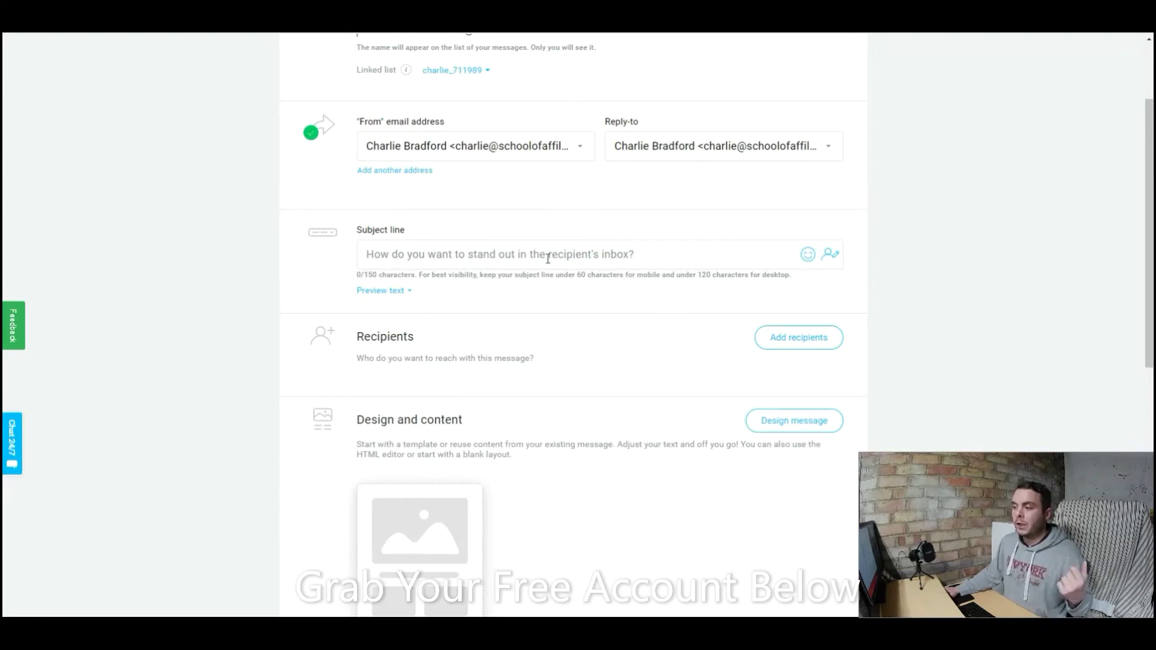
pyautogui.click(774, 342)
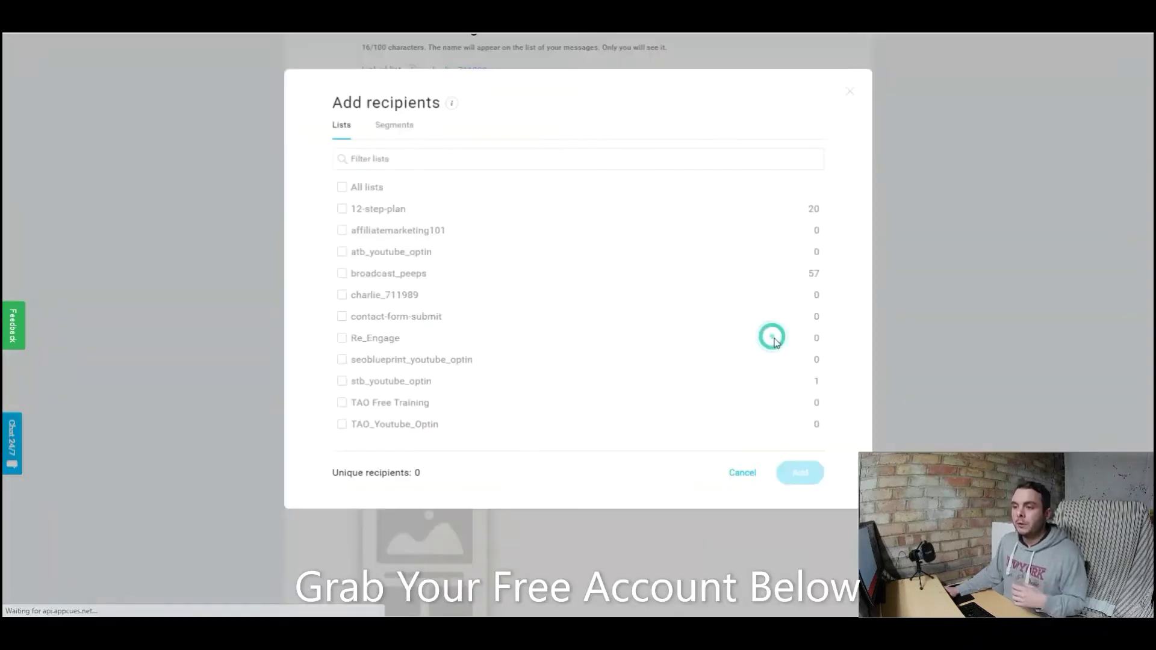
pyautogui.click(341, 274)
pyautogui.click(800, 473)
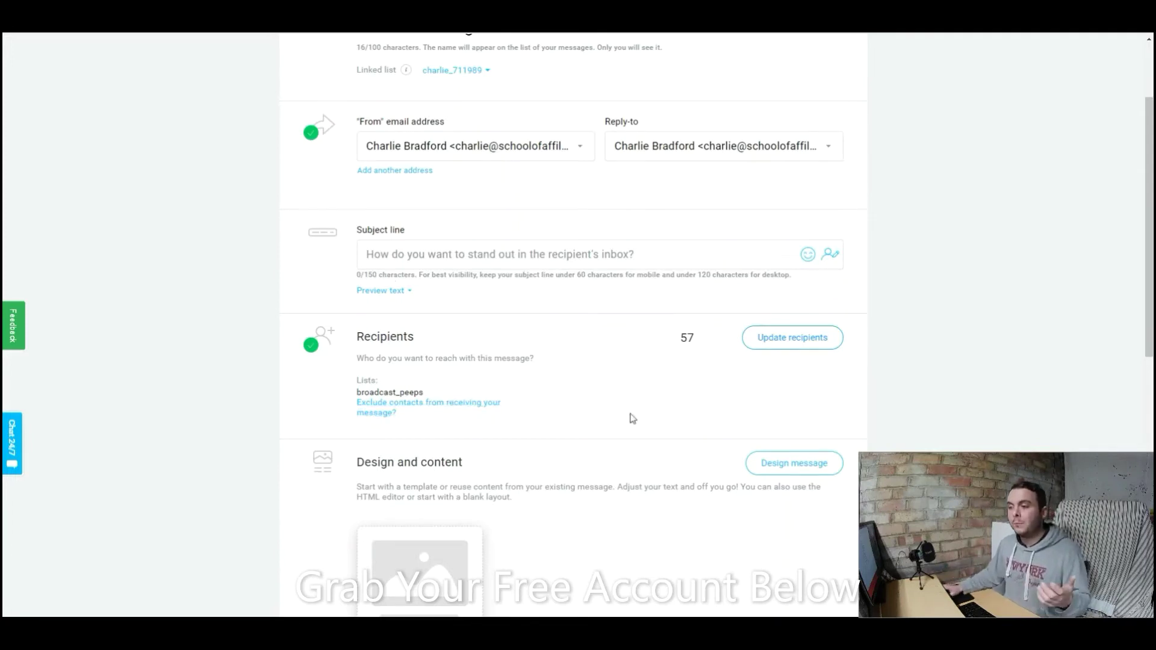
# Step: Examine the lists and segments that can be excluded from receiving the newsletter, leaving none excluded
pyautogui.click(455, 410)
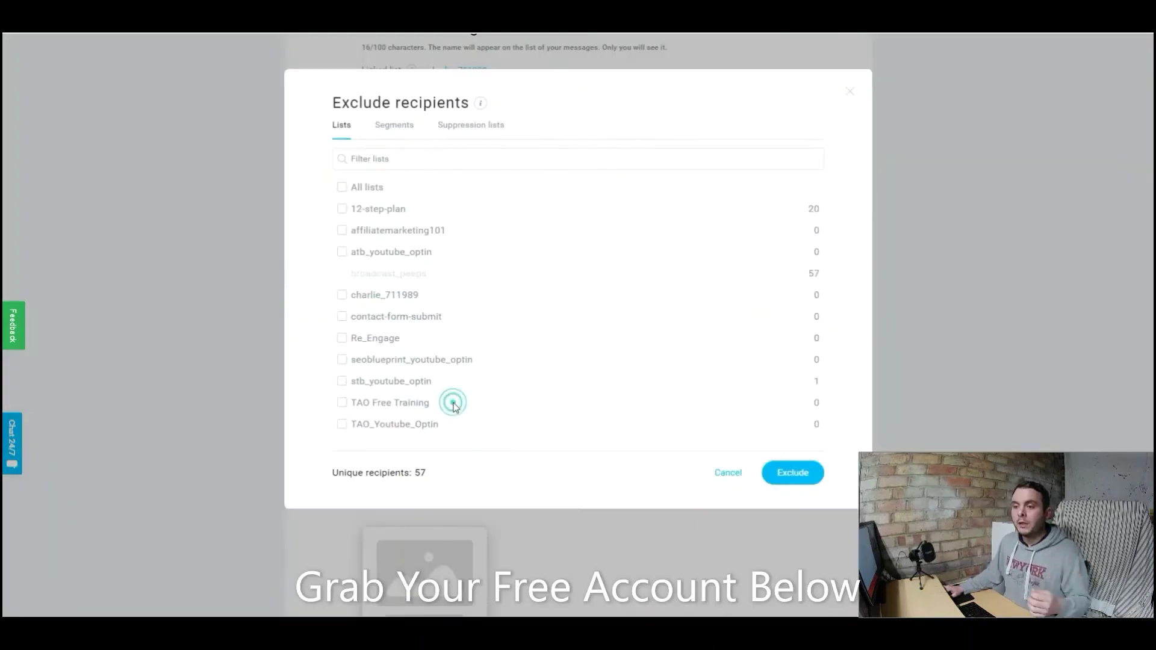
pyautogui.click(394, 129)
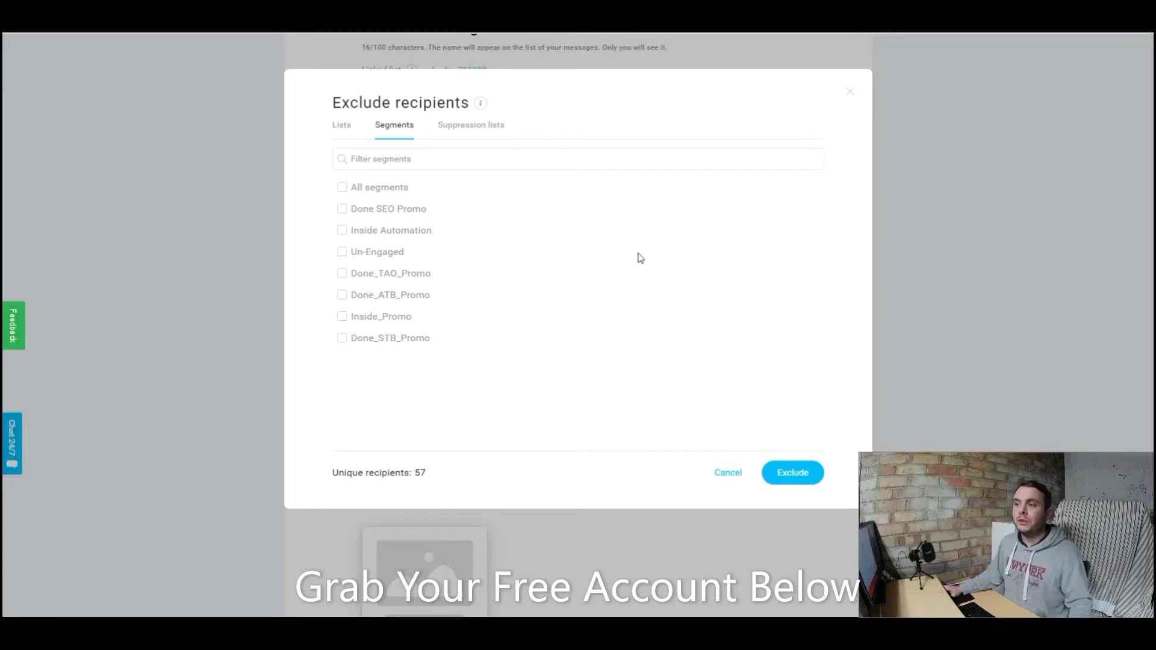
pyautogui.click(849, 94)
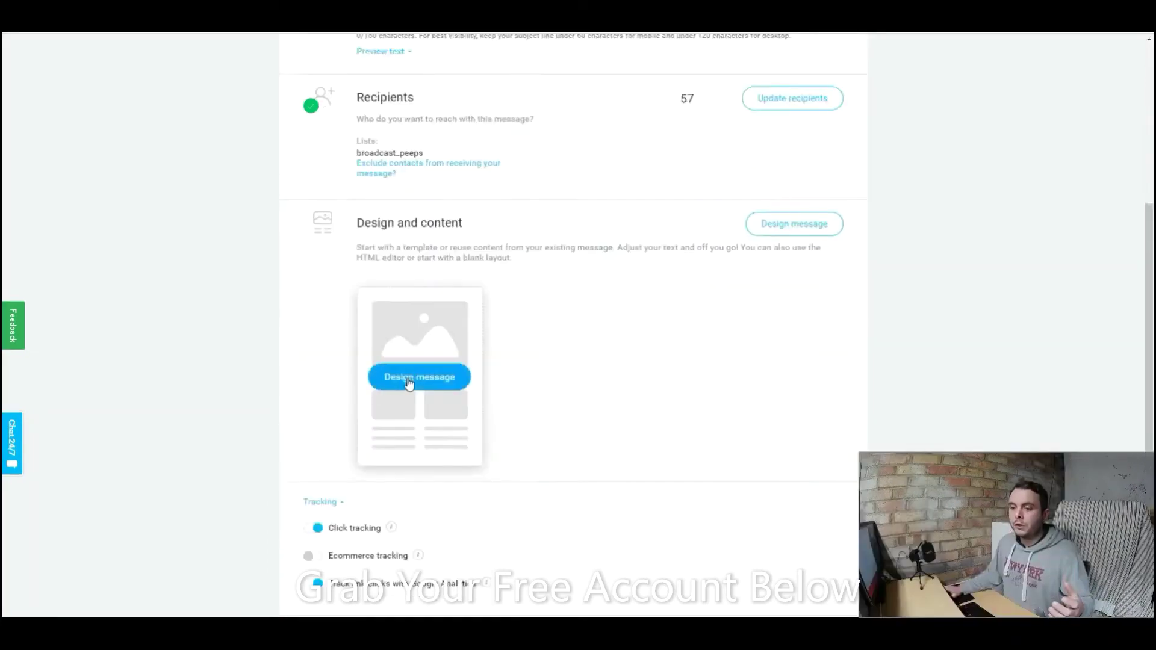
# Step: Browse the predesigned message templates and start the newsletter design from the blank 1 column template
pyautogui.click(408, 377)
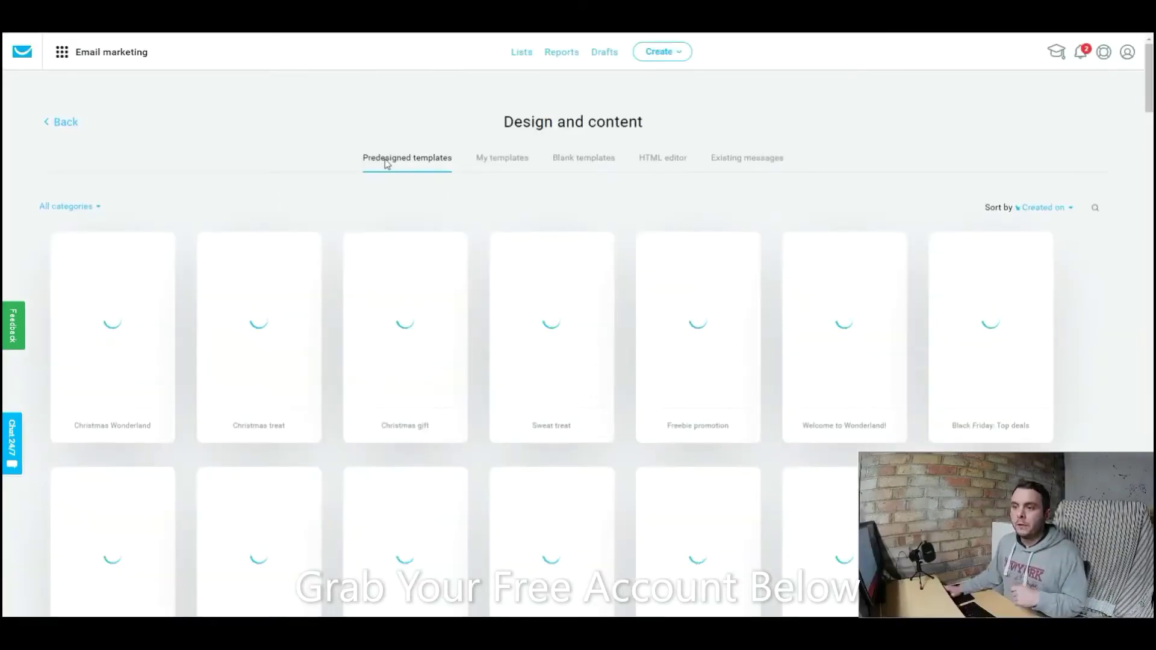
pyautogui.moveTo(611, 378)
pyautogui.scroll(-4, 611, 378)
pyautogui.scroll(4, 611, 378)
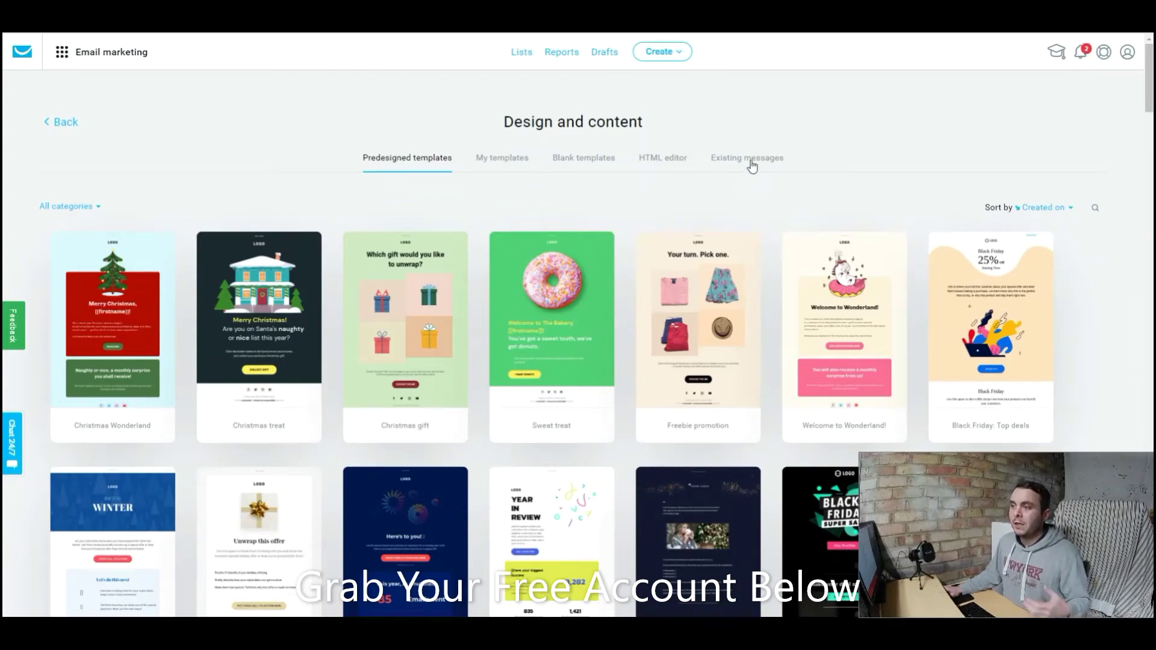
pyautogui.moveTo(715, 241)
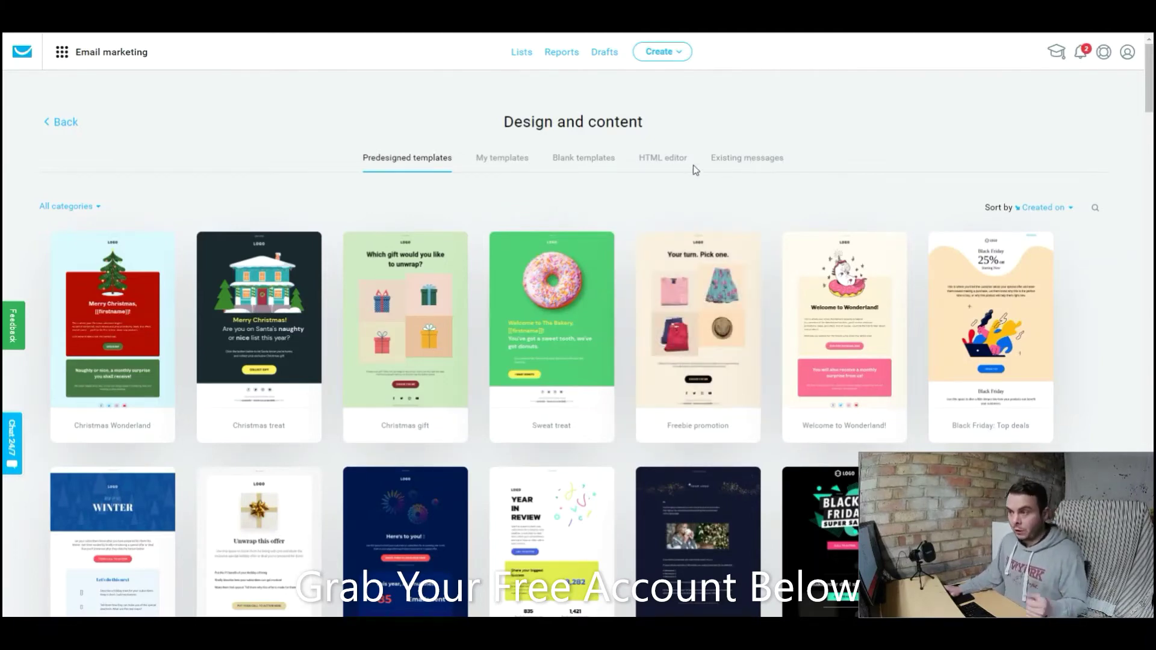
pyautogui.click(573, 159)
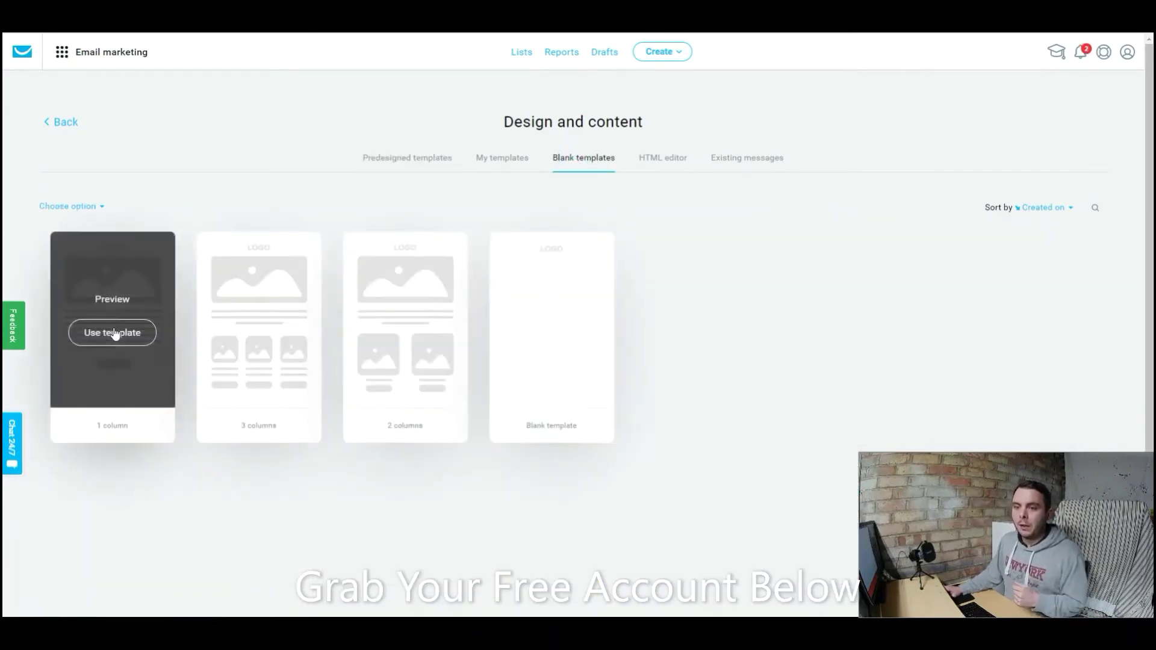
pyautogui.click(114, 334)
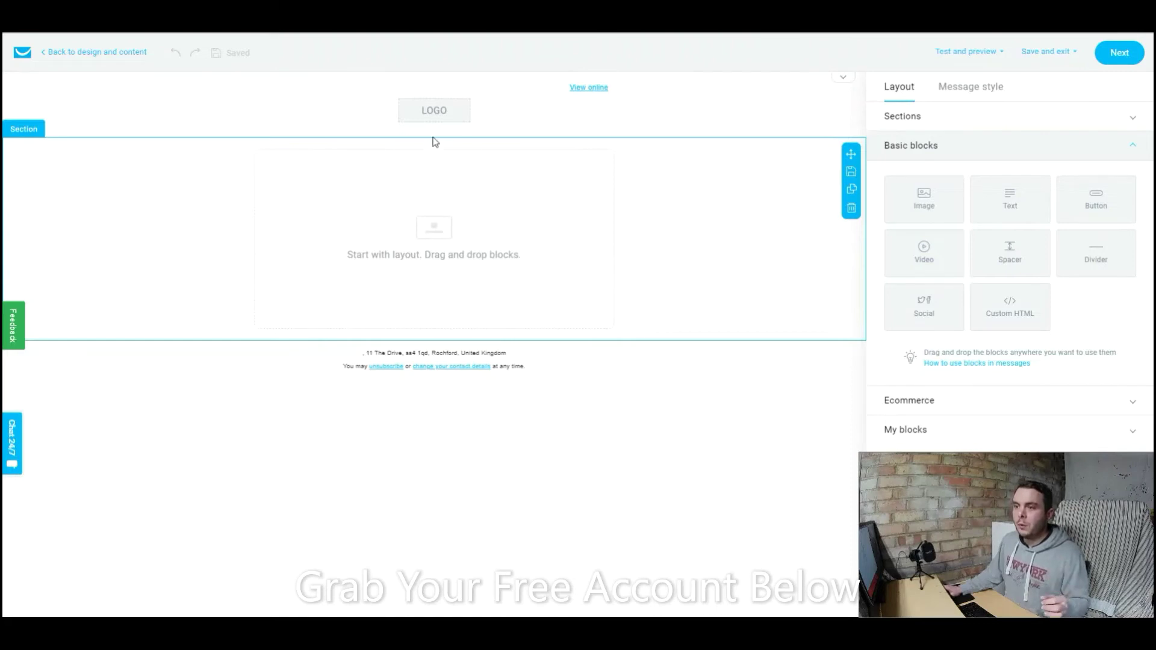
# Step: Examine the header style settings and the empty section's column and background properties in the message editor
pyautogui.click(527, 107)
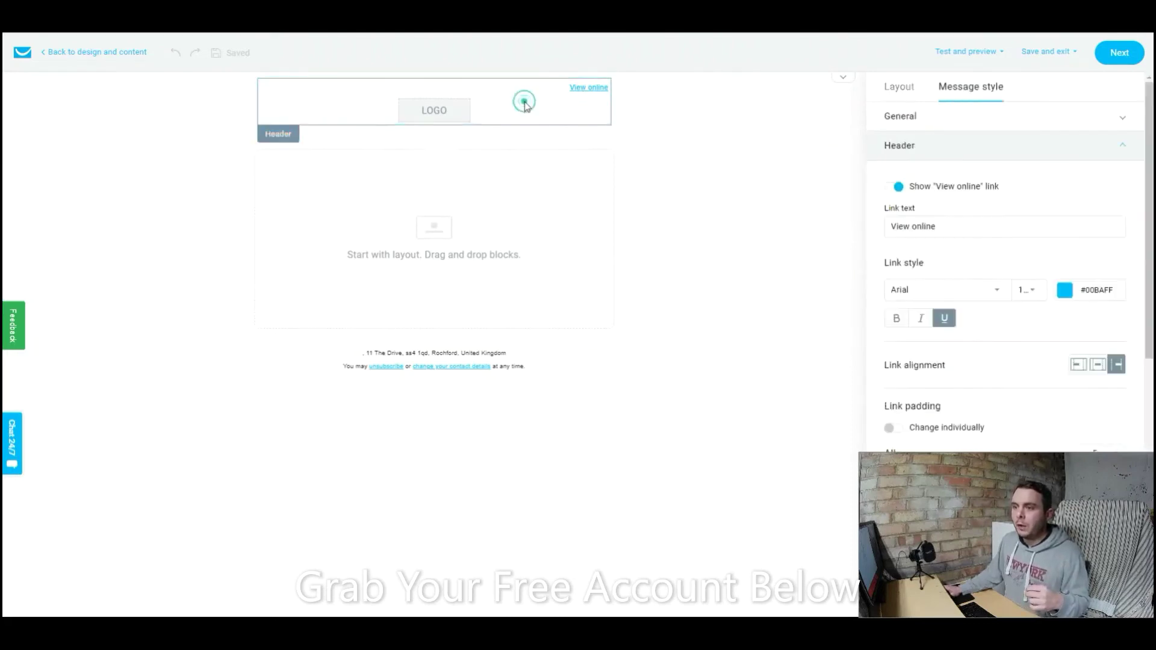
pyautogui.click(578, 211)
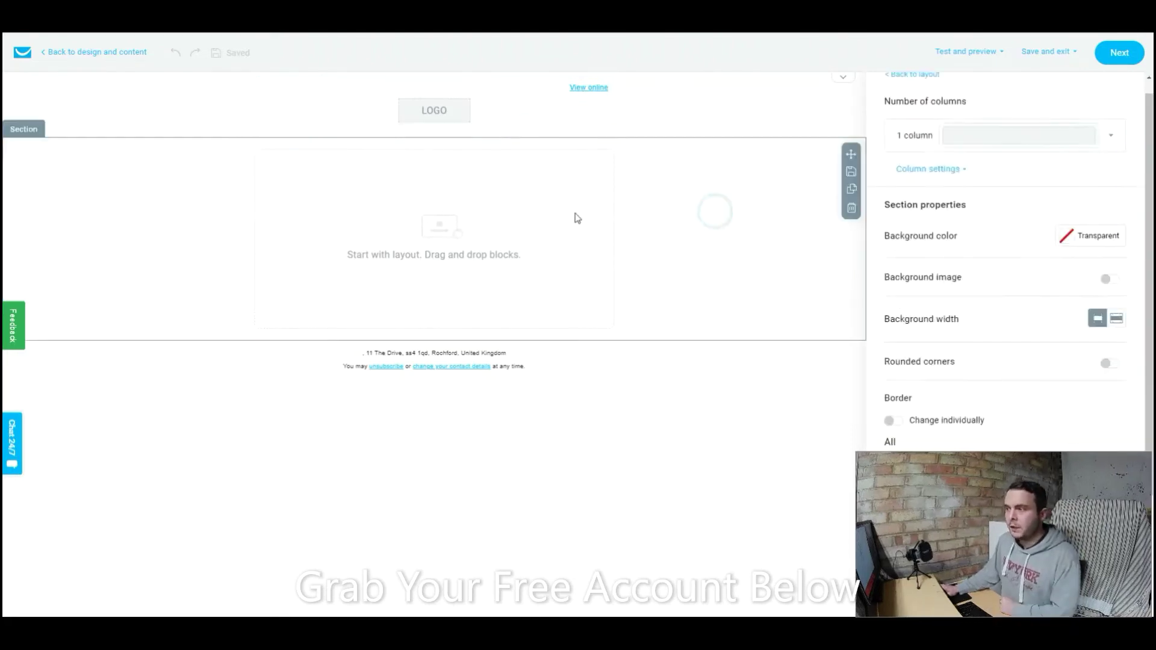
pyautogui.click(901, 75)
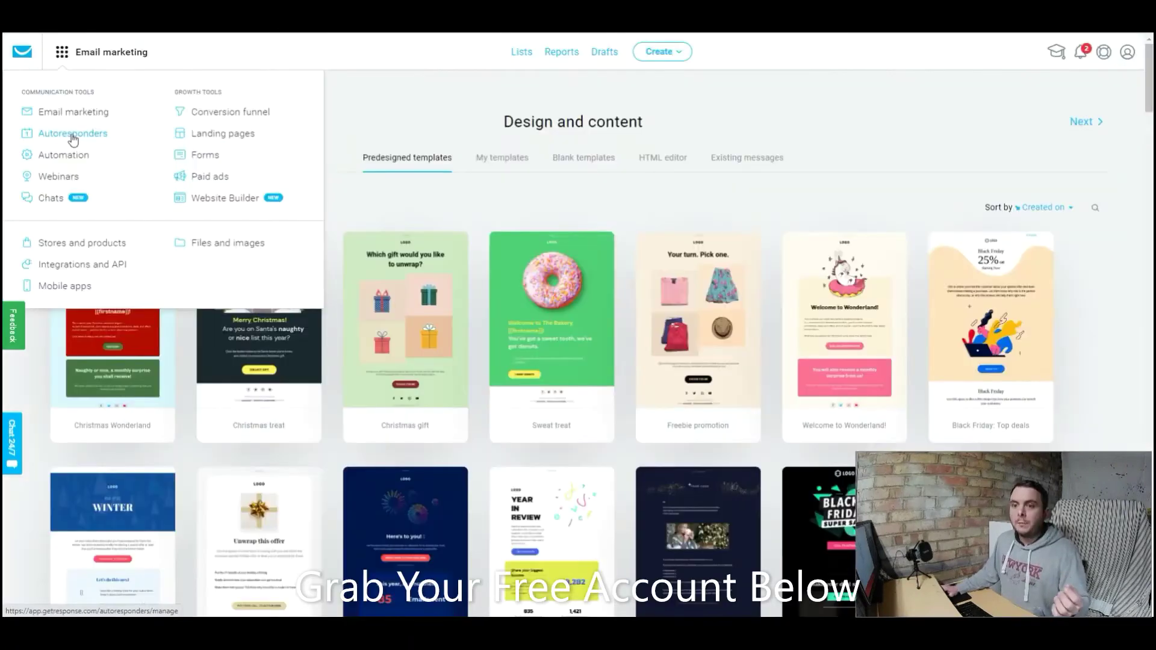
# Step: Start a new autoresponder and review its sending day, weekday, sender, subject line and design settings
pyautogui.click(71, 139)
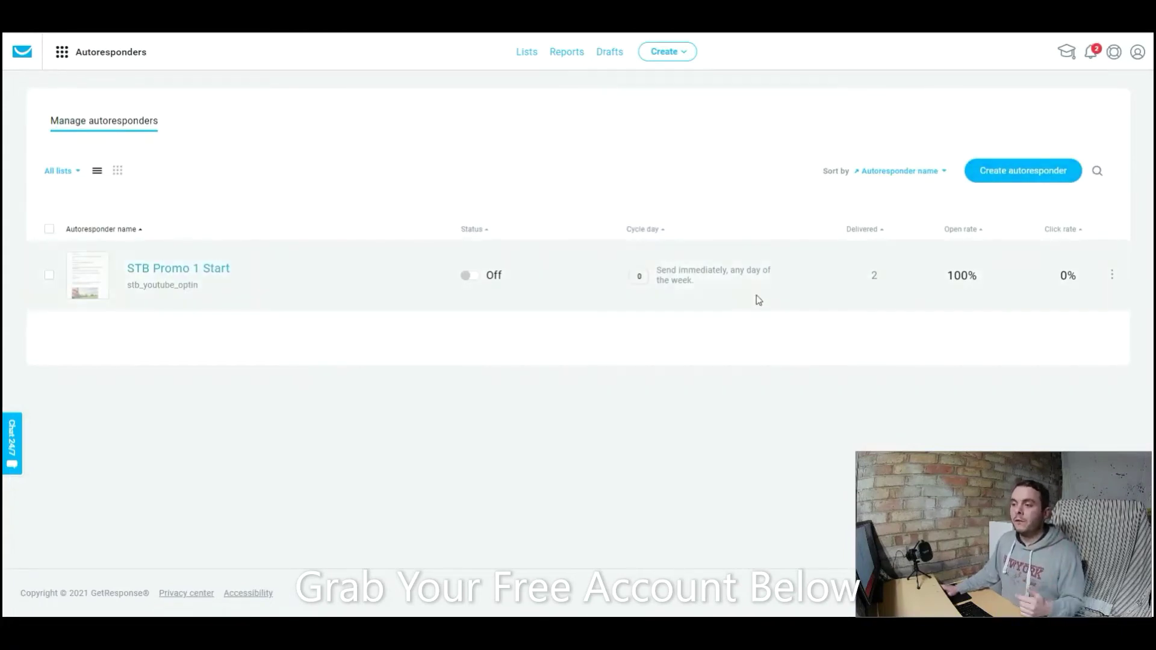
pyautogui.click(1001, 174)
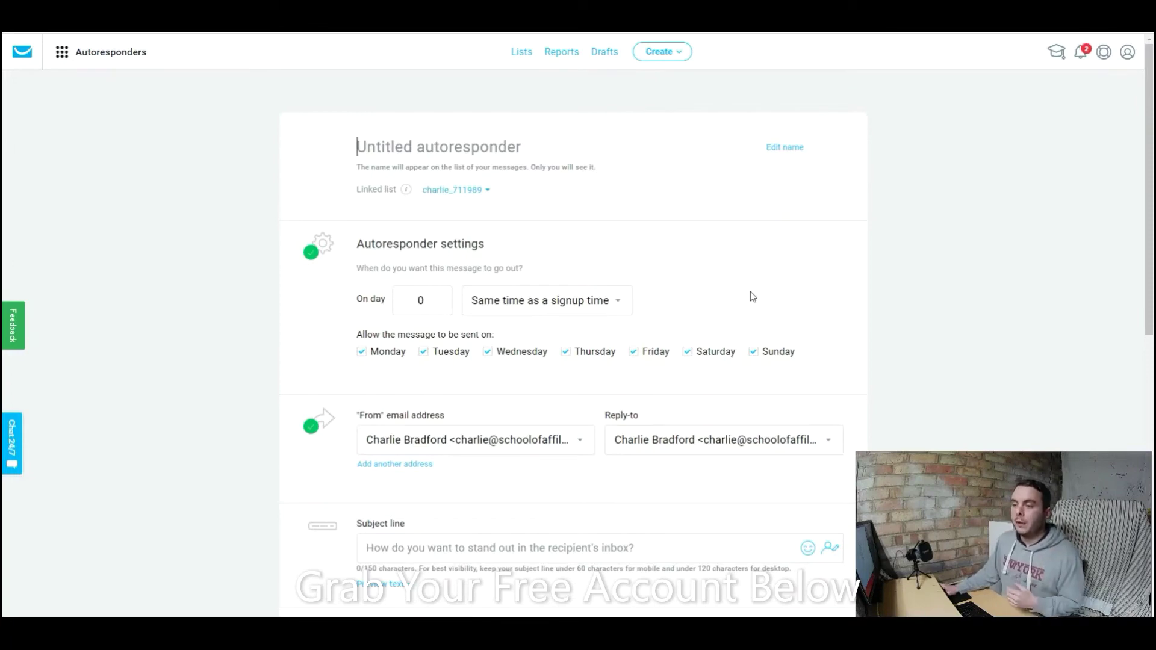
pyautogui.scroll(-3, 750, 291)
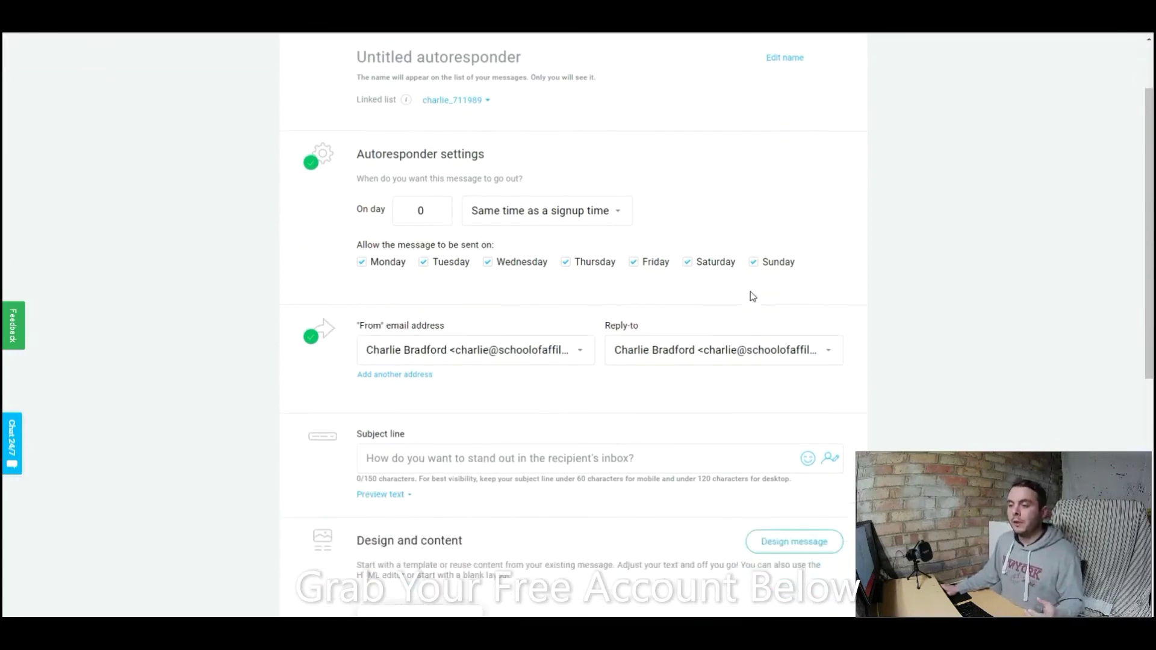
pyautogui.scroll(-1, 516, 330)
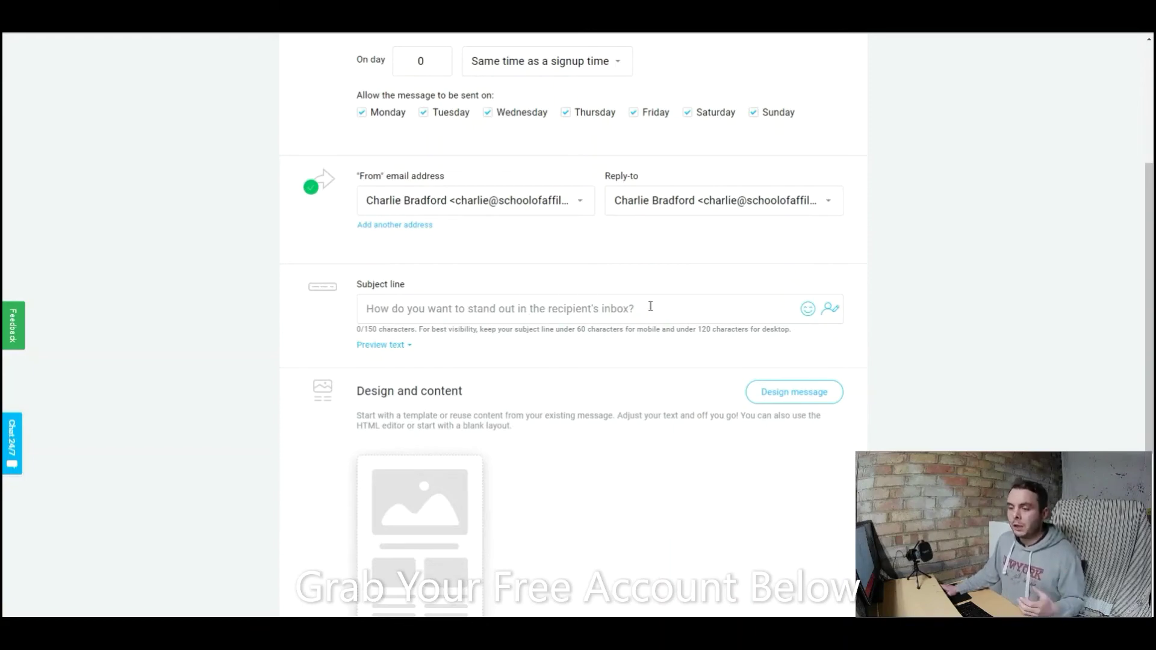
# Step: Review the autoresponder's design and tracking options and the lists it can be linked to, leaving the linked list as is
pyautogui.scroll(-3, 650, 306)
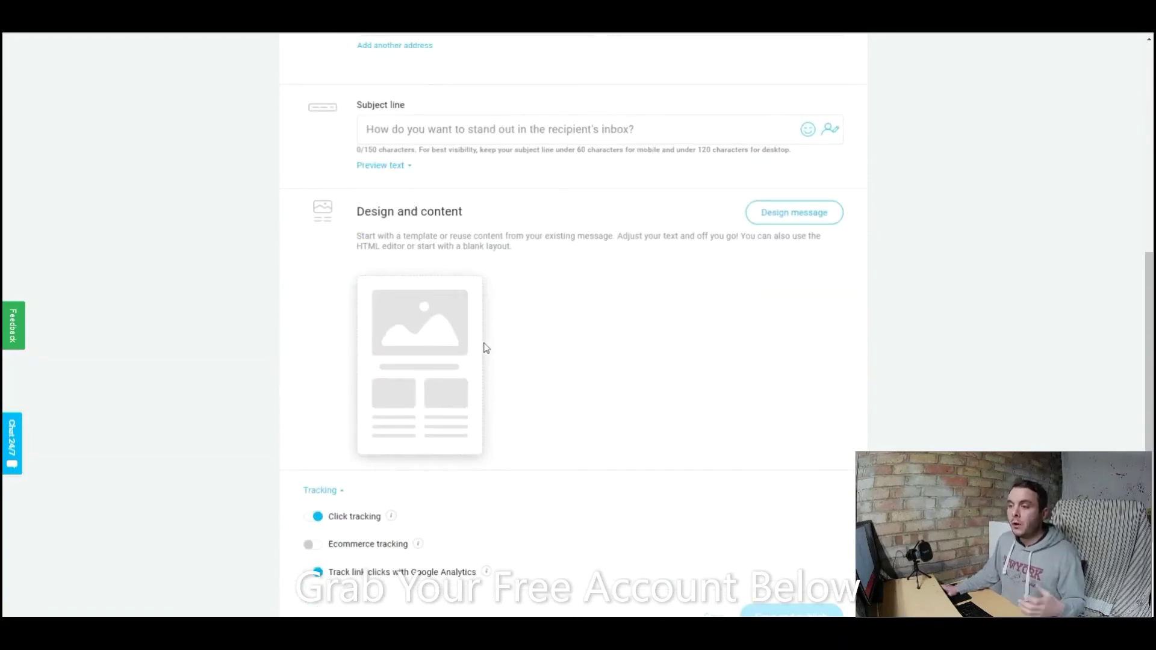
pyautogui.scroll(-2, 676, 341)
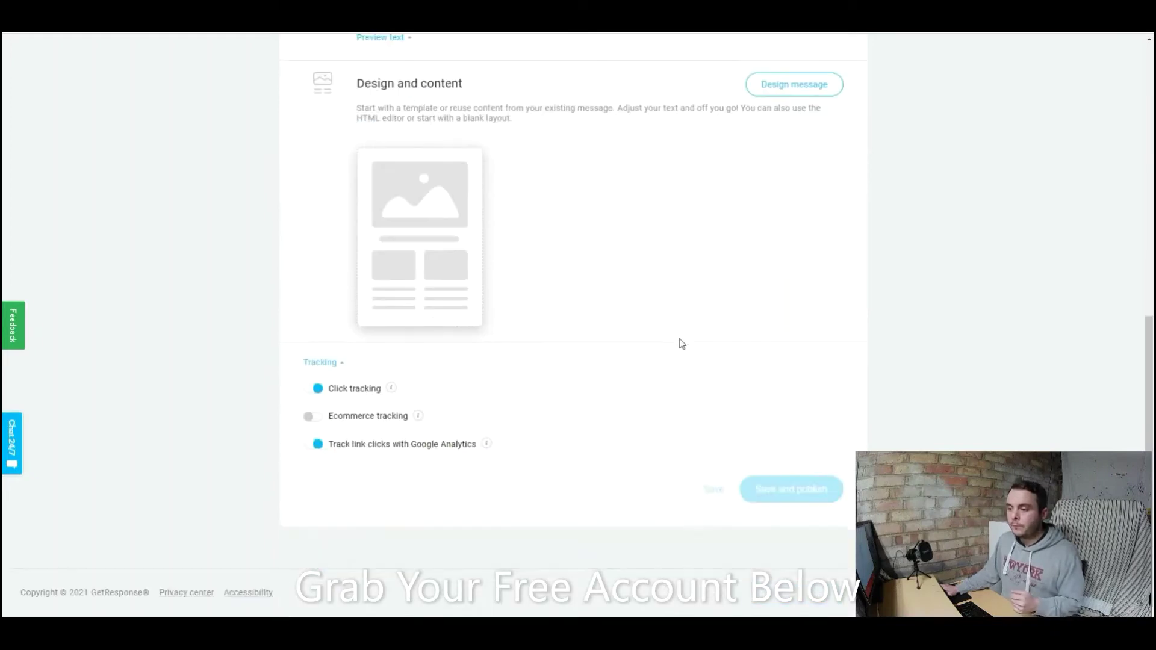
pyautogui.scroll(8, 782, 472)
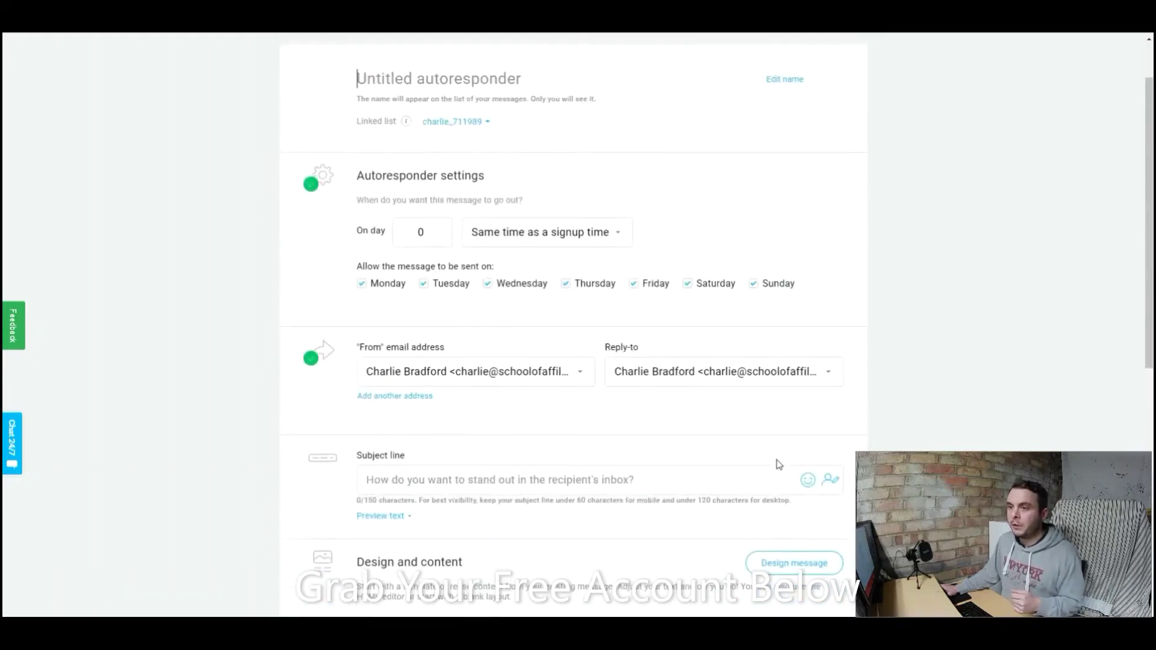
pyautogui.scroll(1, 777, 464)
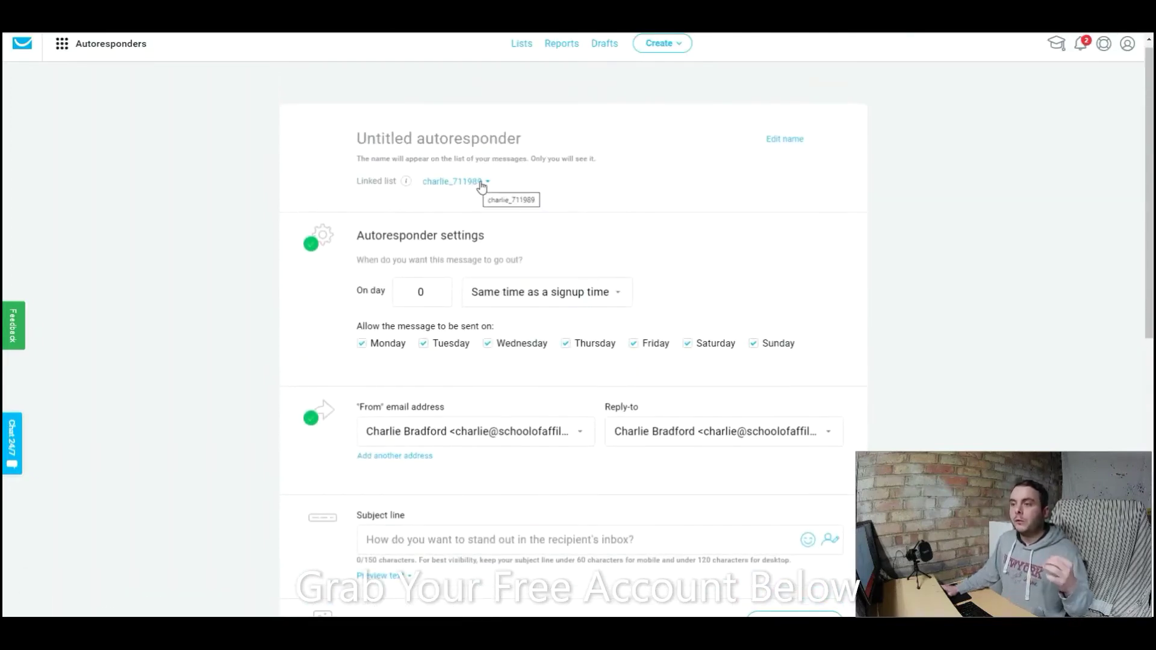
pyautogui.click(485, 182)
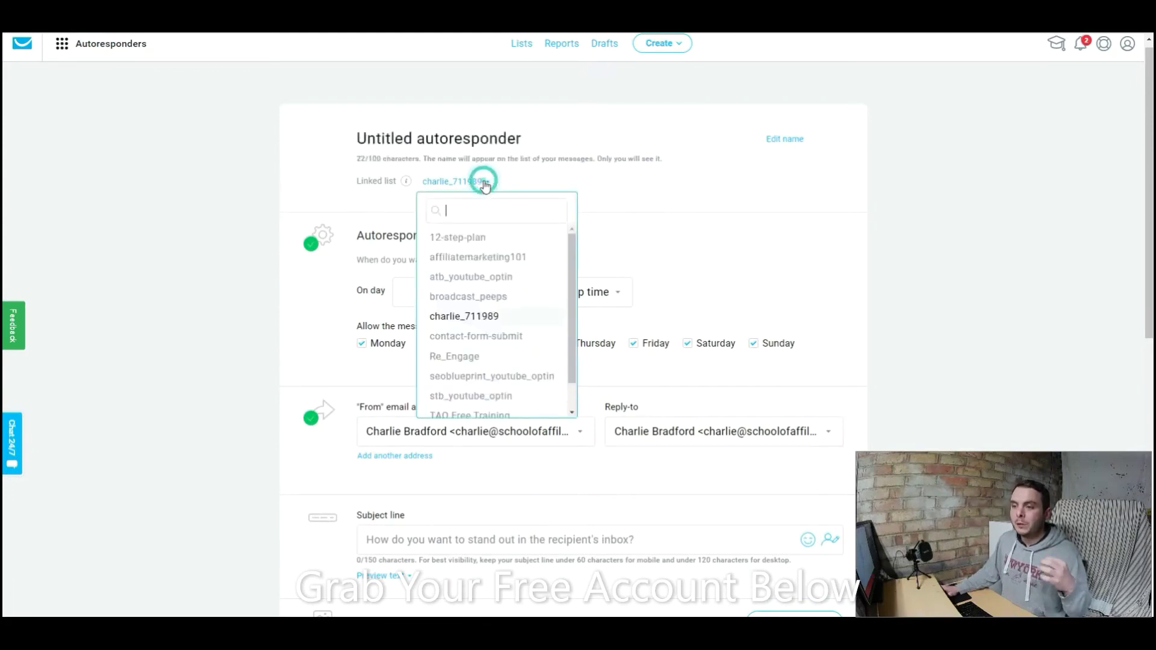
pyautogui.click(520, 176)
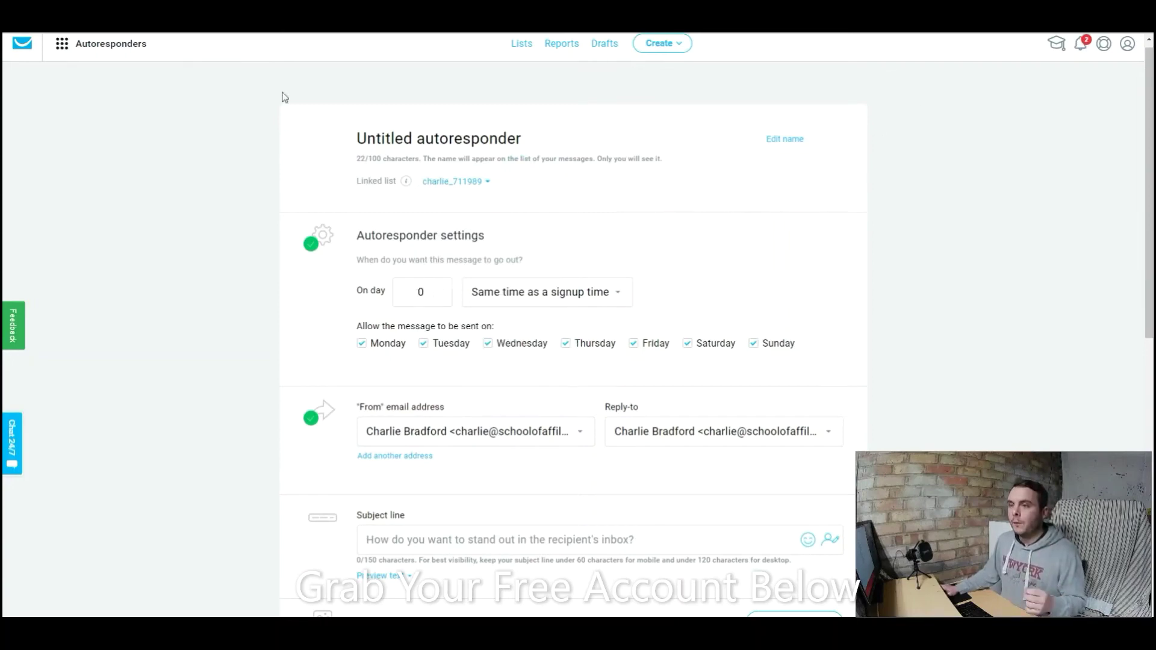
# Step: Show the managed autoresponders as a day calendar, open a new autoresponder from day 2 and return to the calendar
pyautogui.click(78, 43)
pyautogui.click(73, 124)
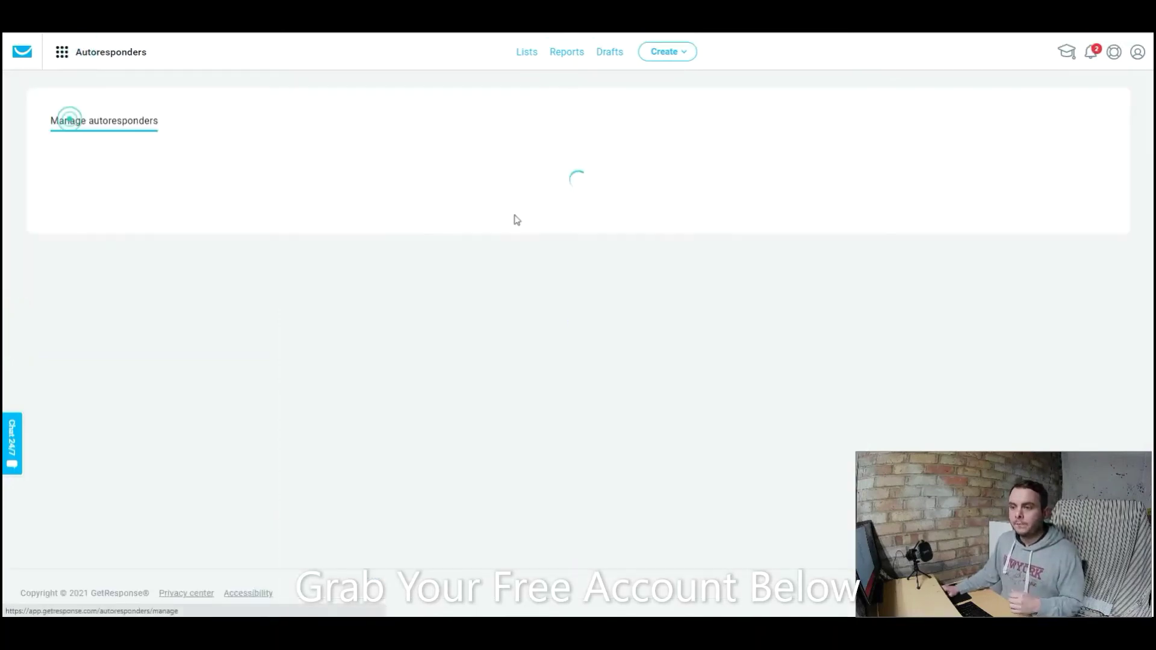
pyautogui.click(118, 171)
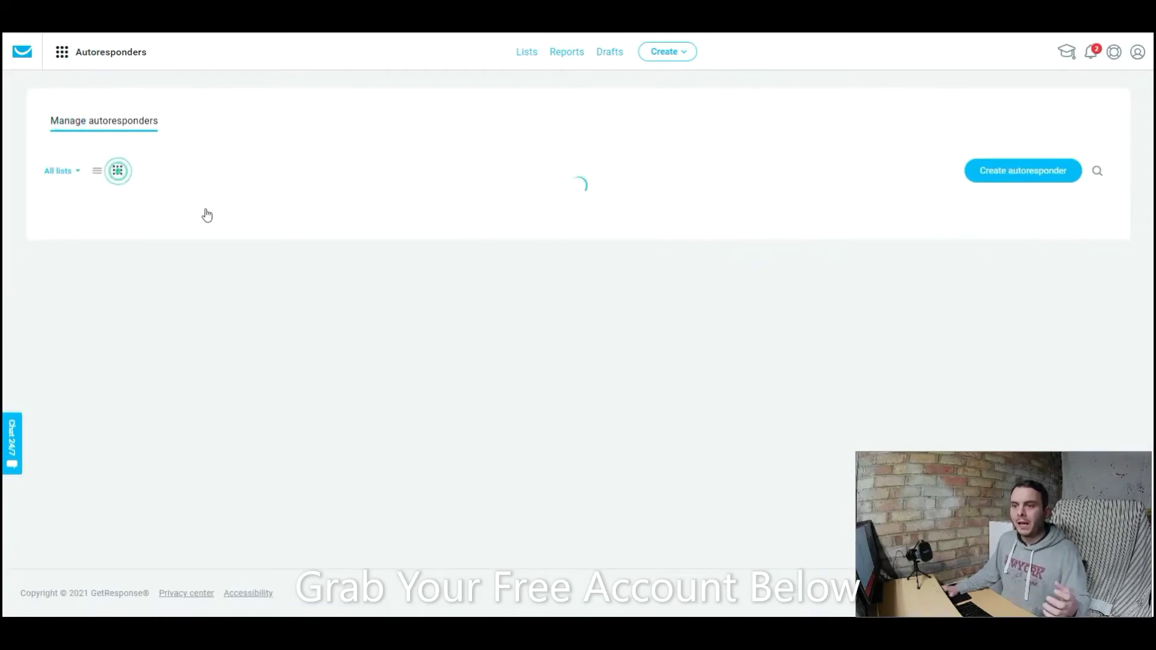
pyautogui.moveTo(86, 248)
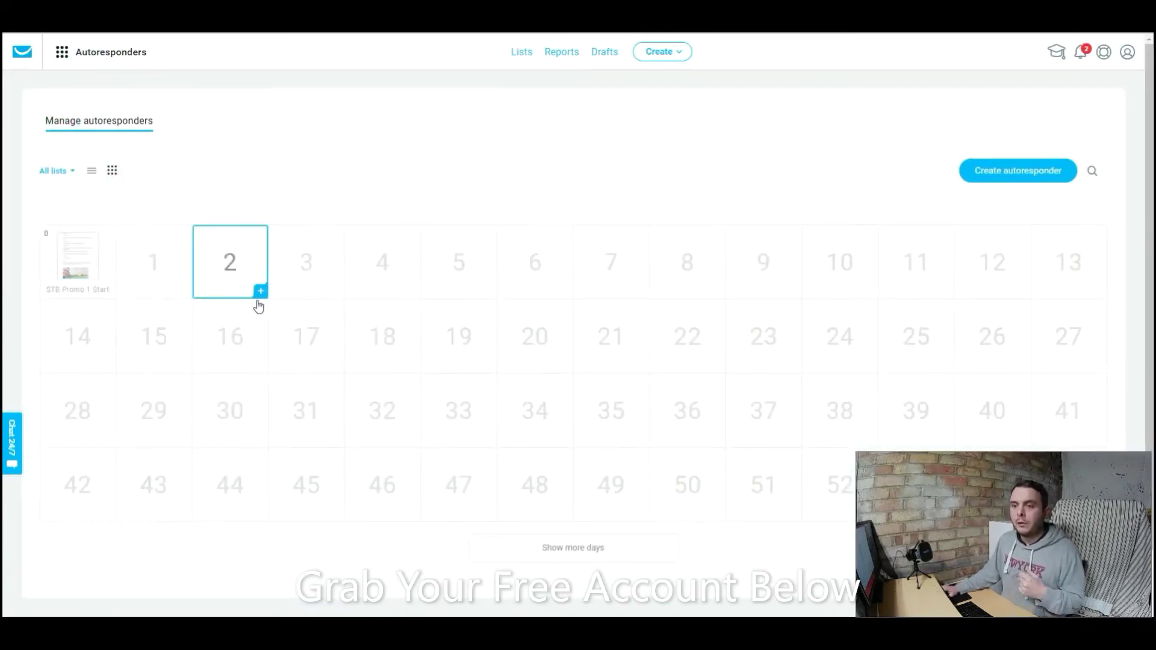
pyautogui.click(261, 293)
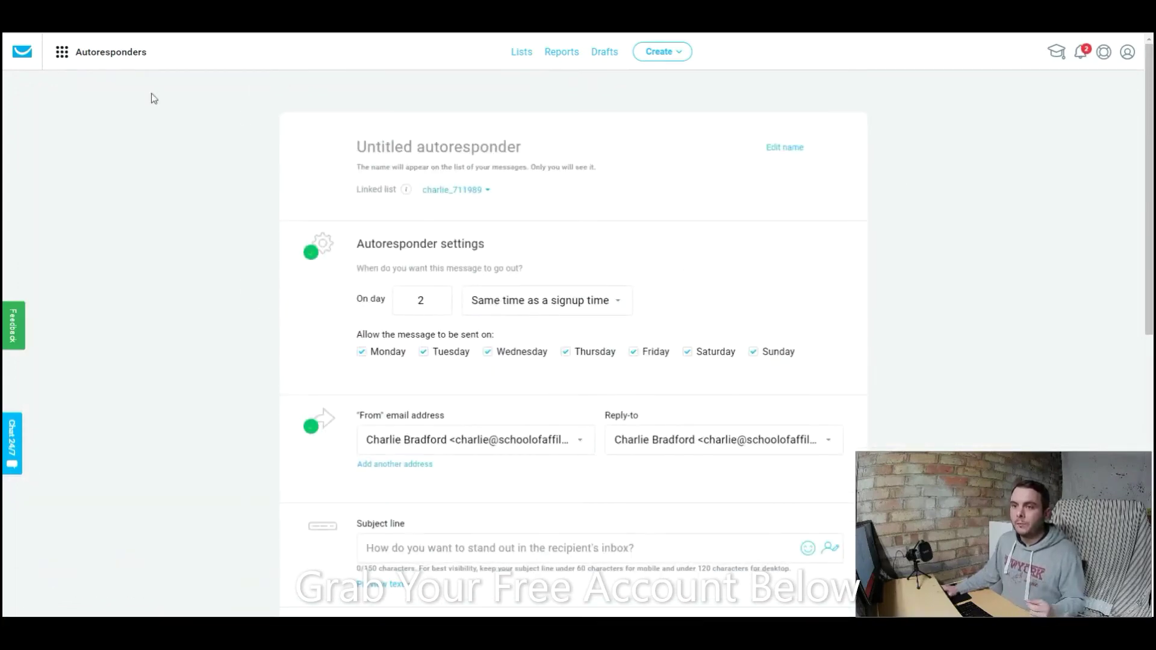
pyautogui.click(110, 52)
pyautogui.moveTo(75, 256)
pyautogui.mouseDown()
pyautogui.moveTo(316, 271)
pyautogui.moveTo(82, 257)
pyautogui.mouseUp()
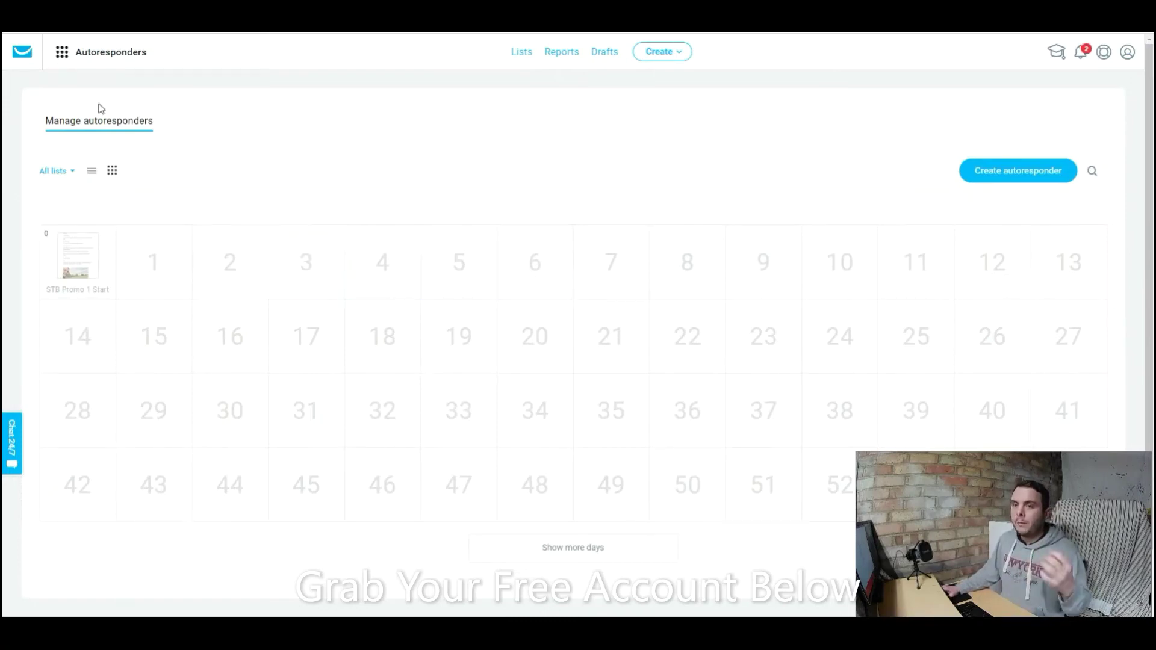
# Step: Go to the Automation workflows and open the Phase 1 - 12 Step Plan workflow
pyautogui.click(62, 52)
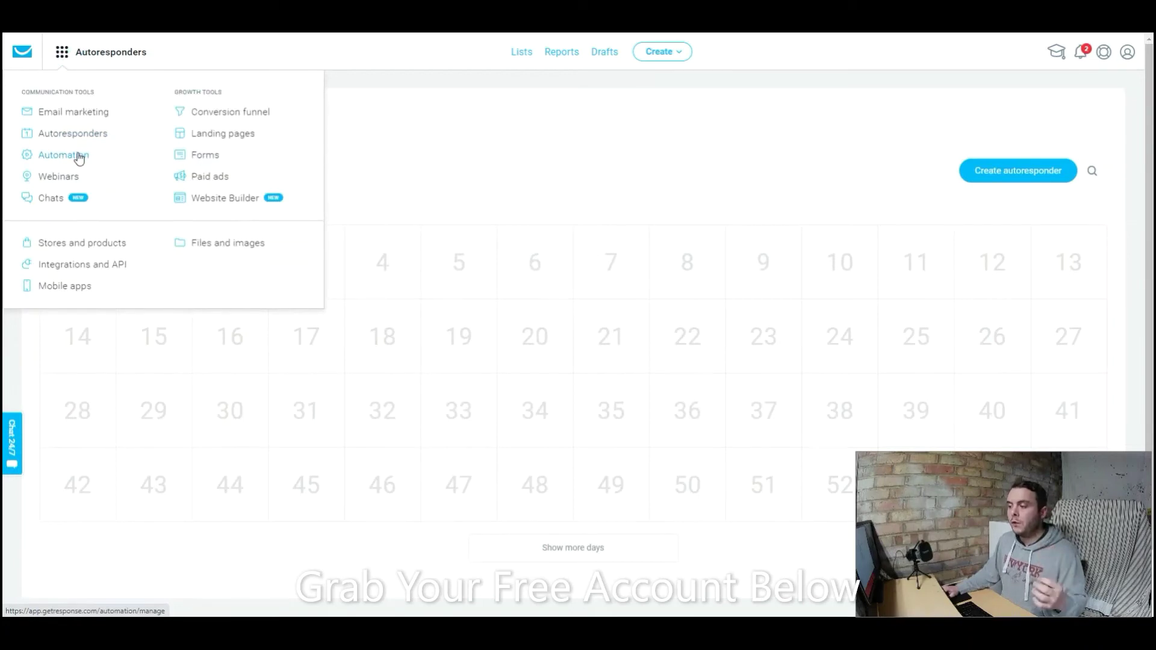
pyautogui.click(365, 148)
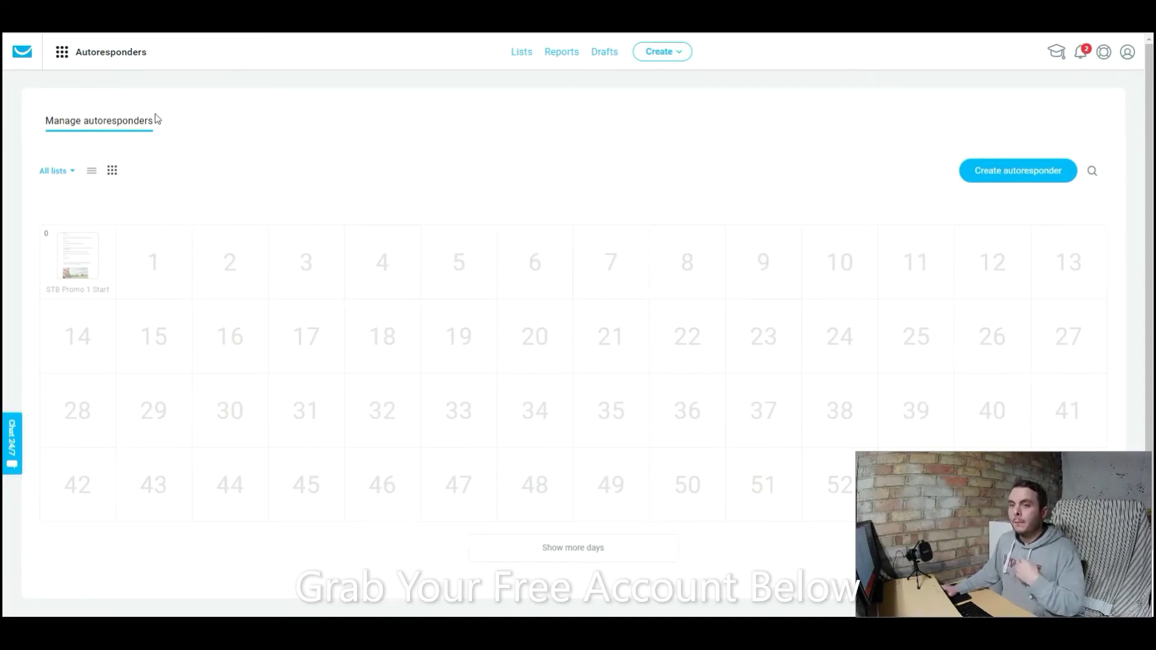
pyautogui.click(62, 52)
pyautogui.click(64, 157)
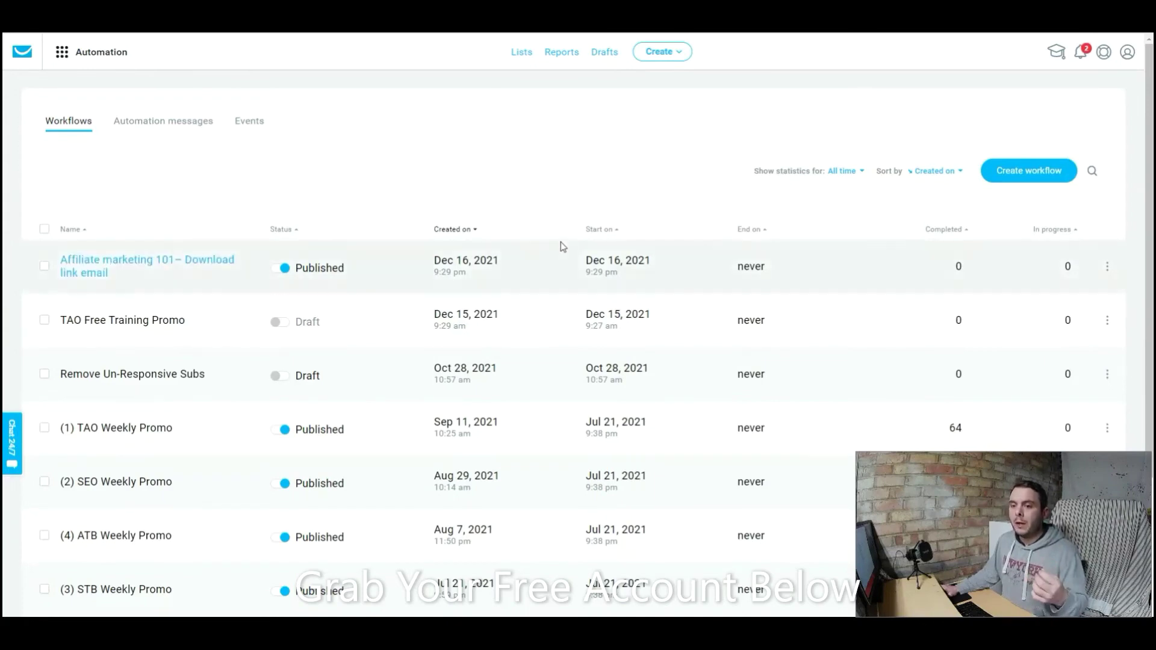
pyautogui.scroll(-3, 560, 246)
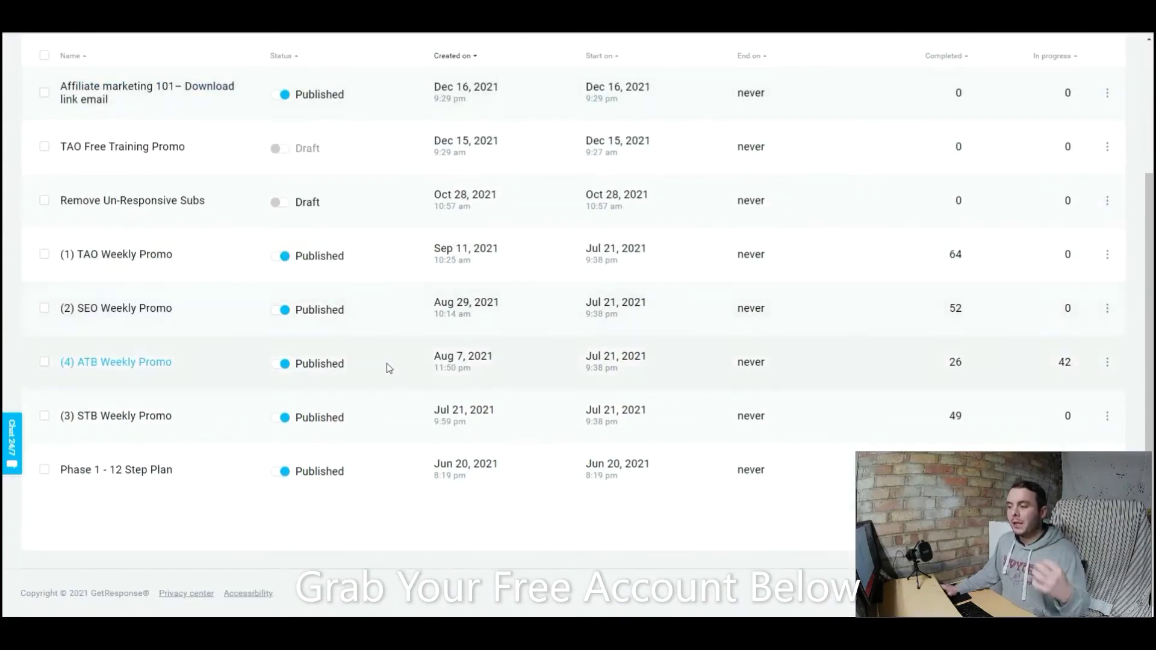
pyautogui.click(134, 471)
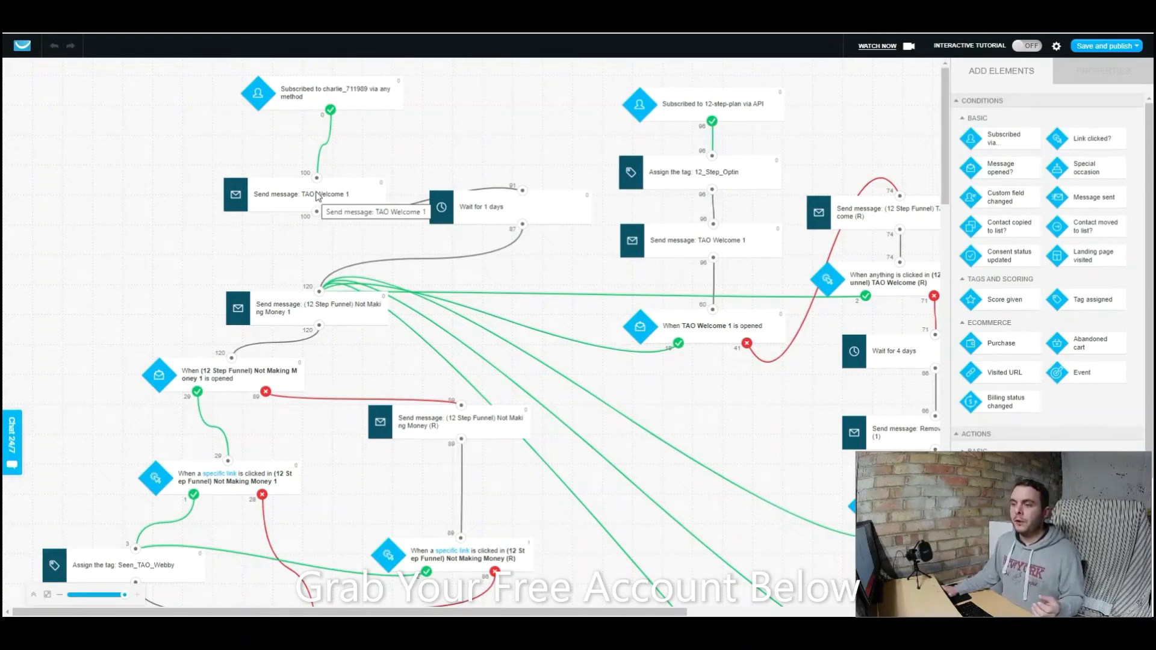
# Step: Shift the first one-day wait element slightly down and examine the un-responsive branch through to the 12-step-plan list removal
pyautogui.moveTo(458, 206); pyautogui.dragTo(457, 232)
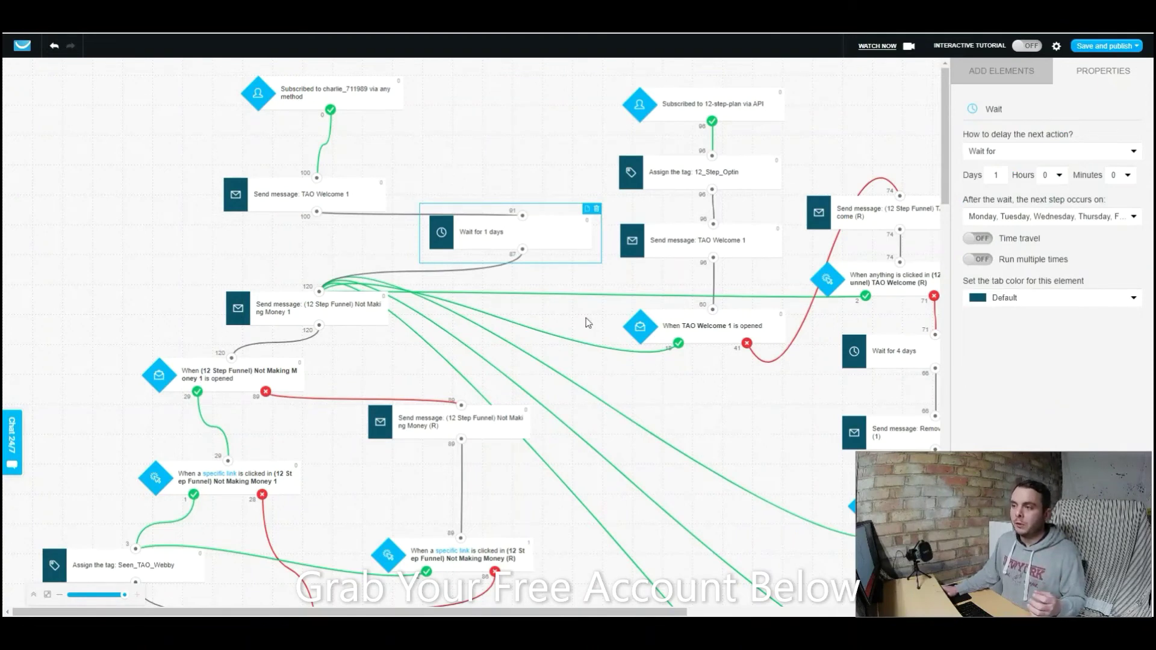
pyautogui.moveTo(394, 612); pyautogui.dragTo(515, 605)
pyautogui.moveTo(525, 603); pyautogui.dragTo(578, 599)
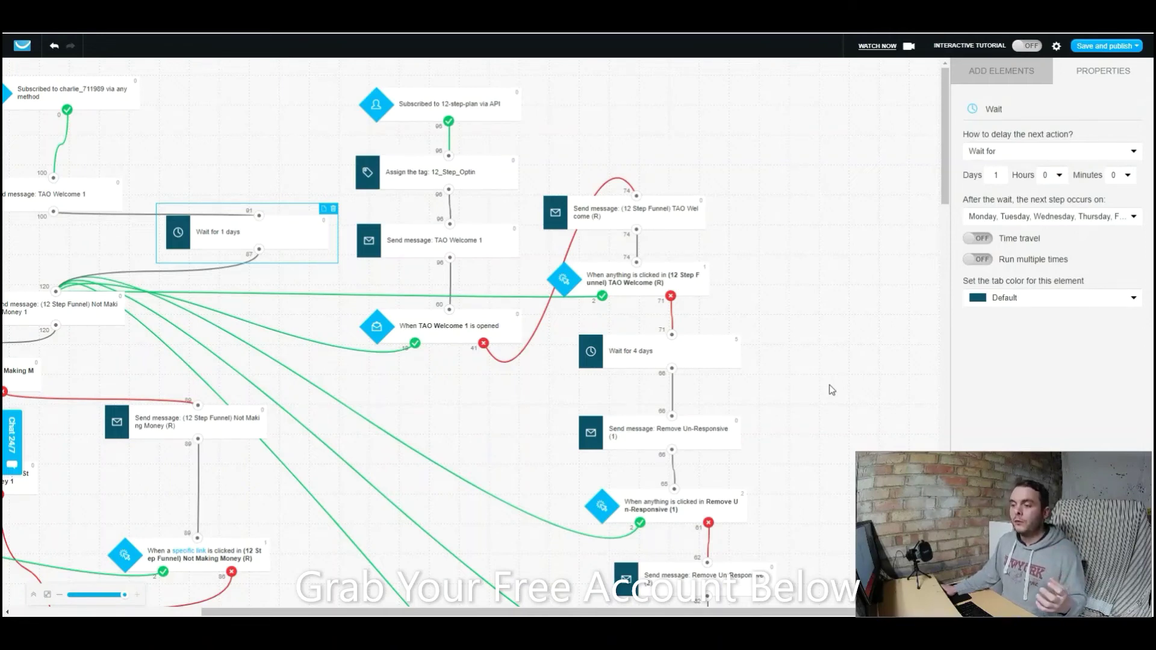
pyautogui.scroll(-1, 831, 390)
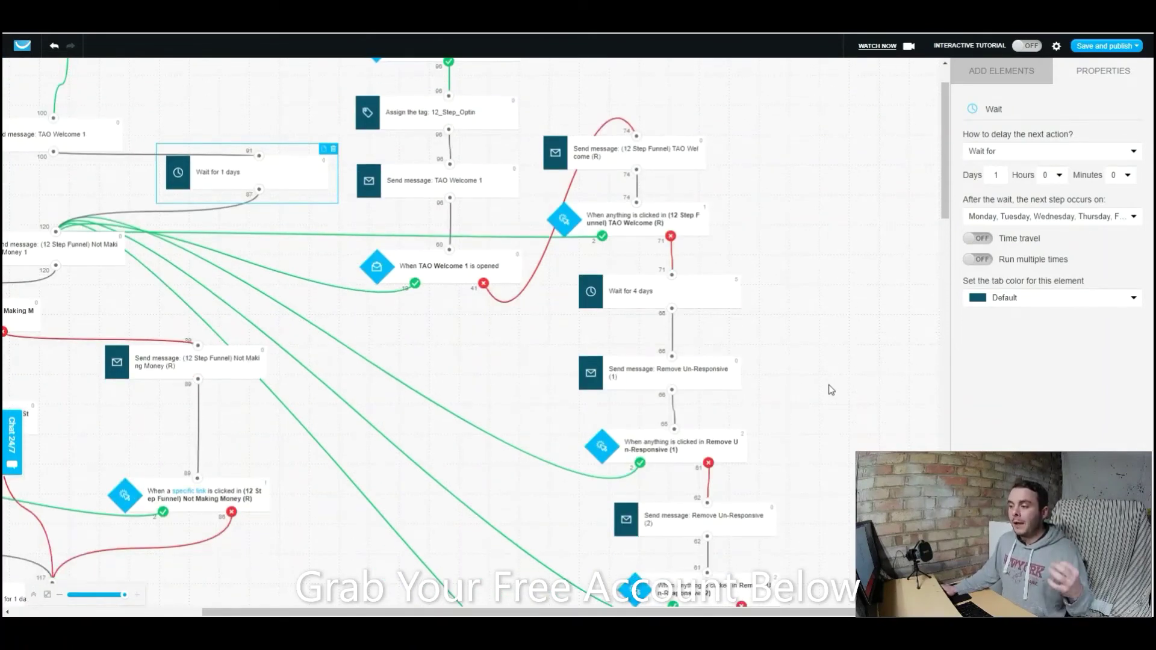
pyautogui.scroll(-1, 831, 389)
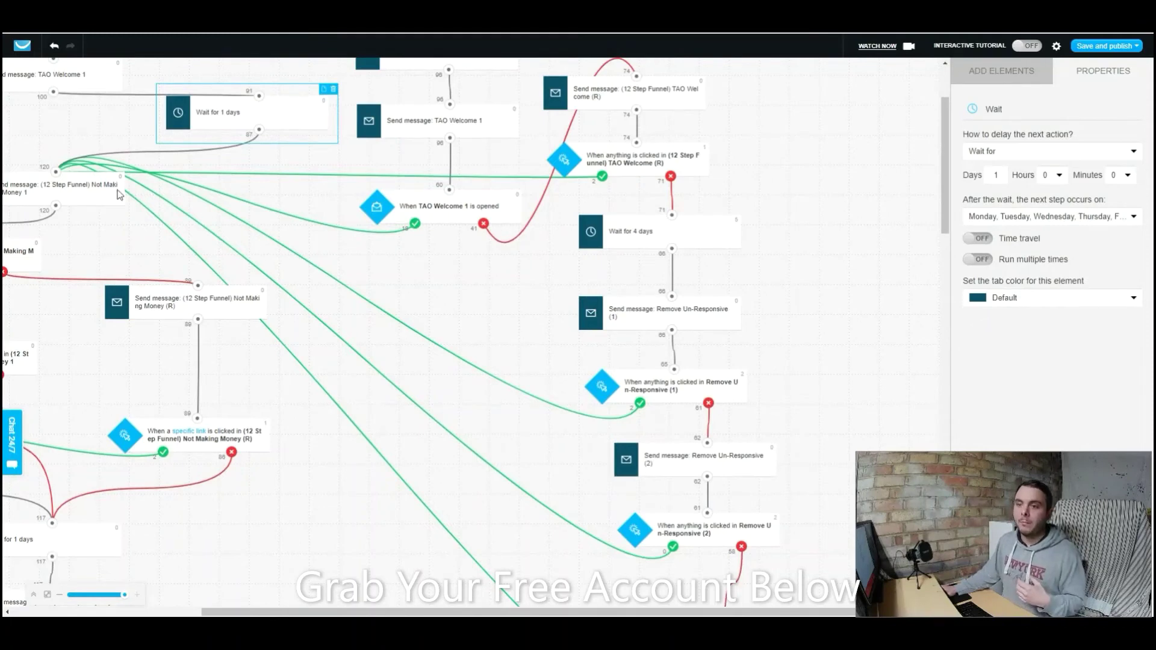
pyautogui.scroll(-1, 877, 397)
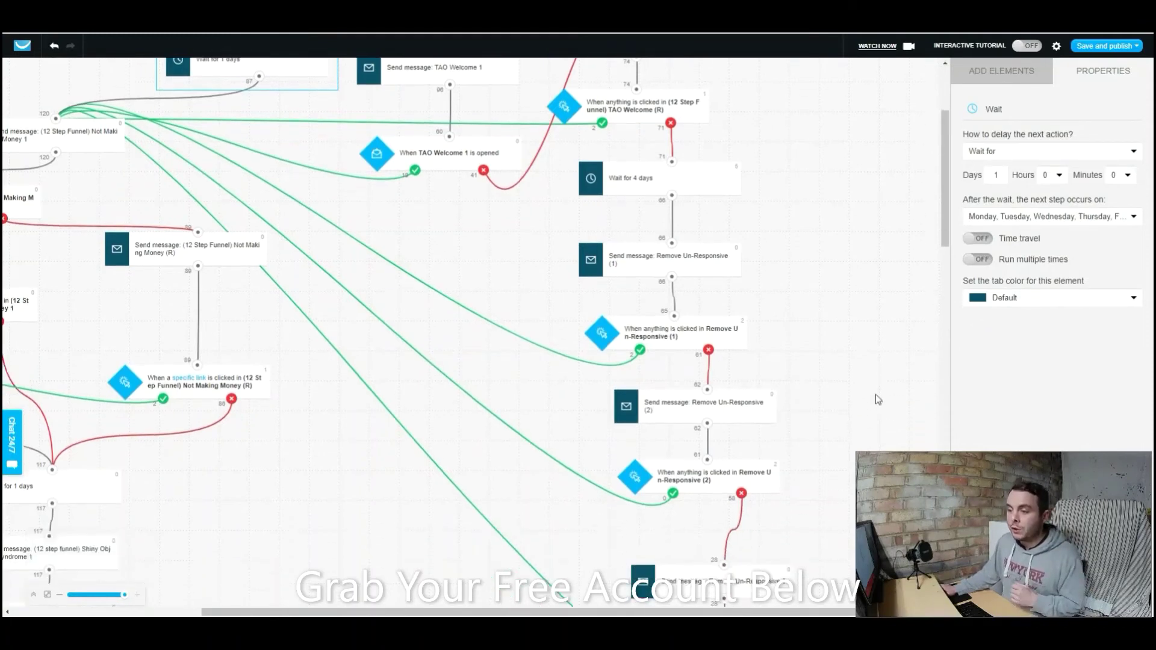
pyautogui.scroll(-10, 877, 397)
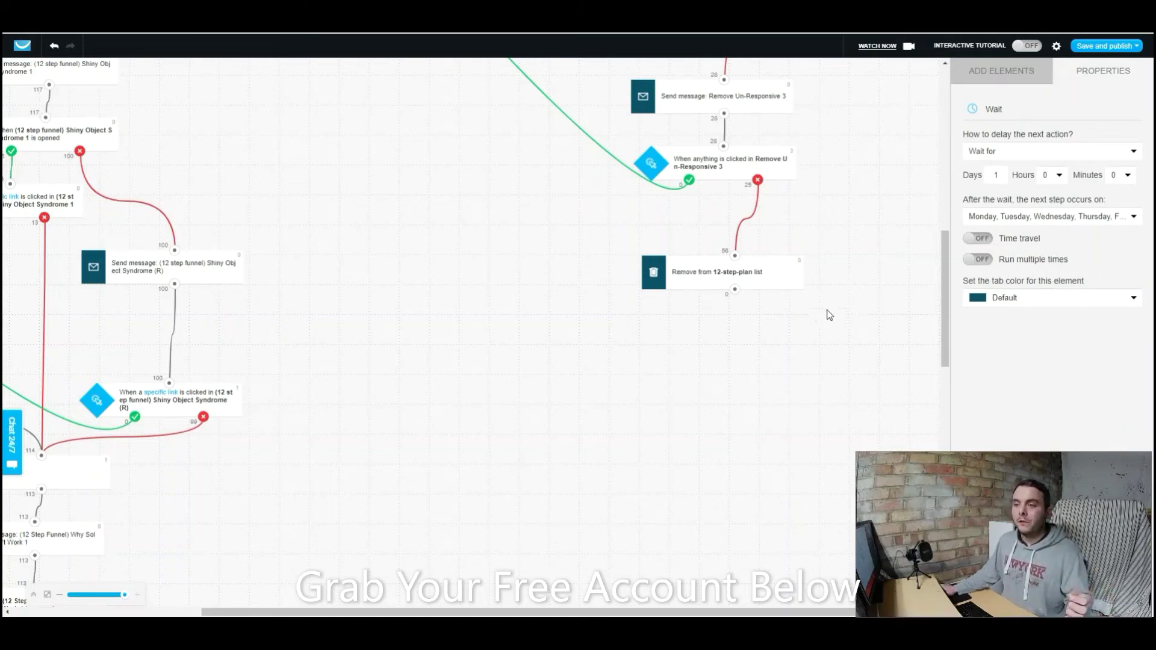
# Step: Examine the Shiny Object Syndrome message sequence and the workflow's start, and exit the workflow editor
pyautogui.moveTo(398, 611); pyautogui.dragTo(139, 589)
pyautogui.scroll(3, 448, 225)
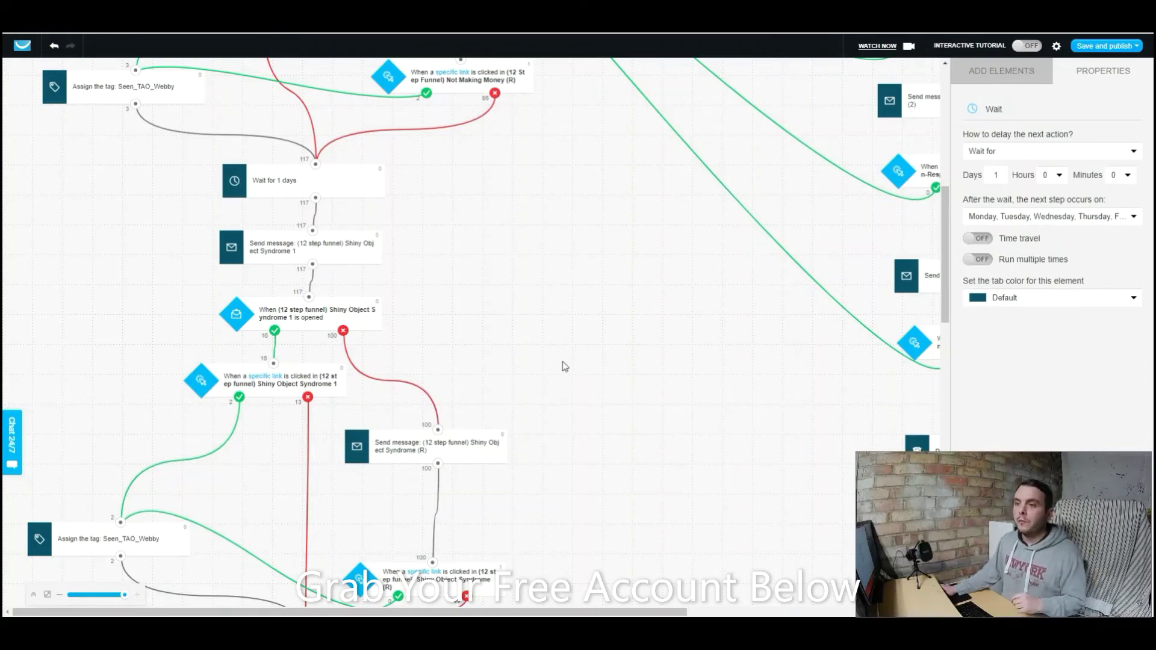
pyautogui.scroll(7, 565, 366)
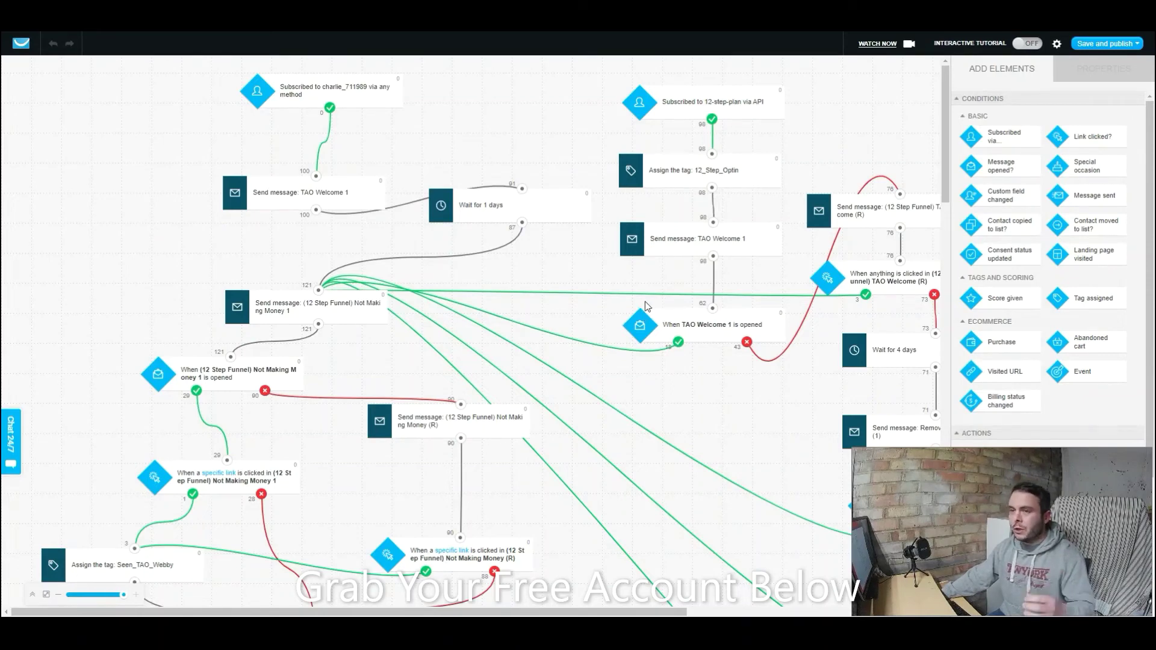
pyautogui.click(1118, 43)
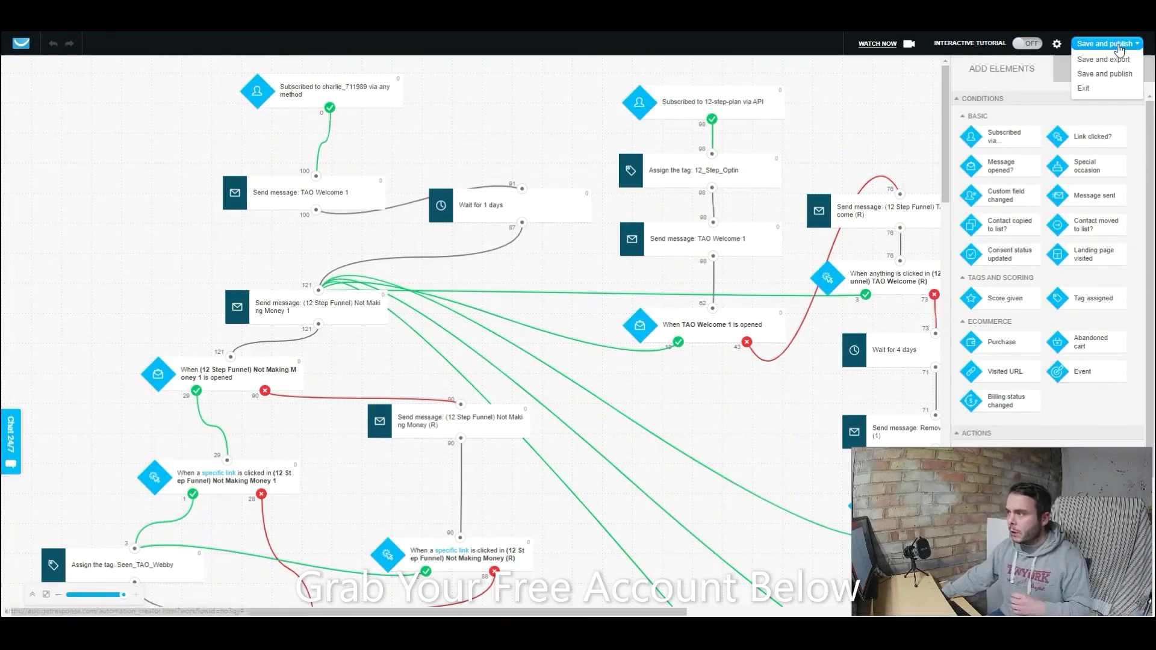
pyautogui.click(1091, 88)
pyautogui.click(661, 337)
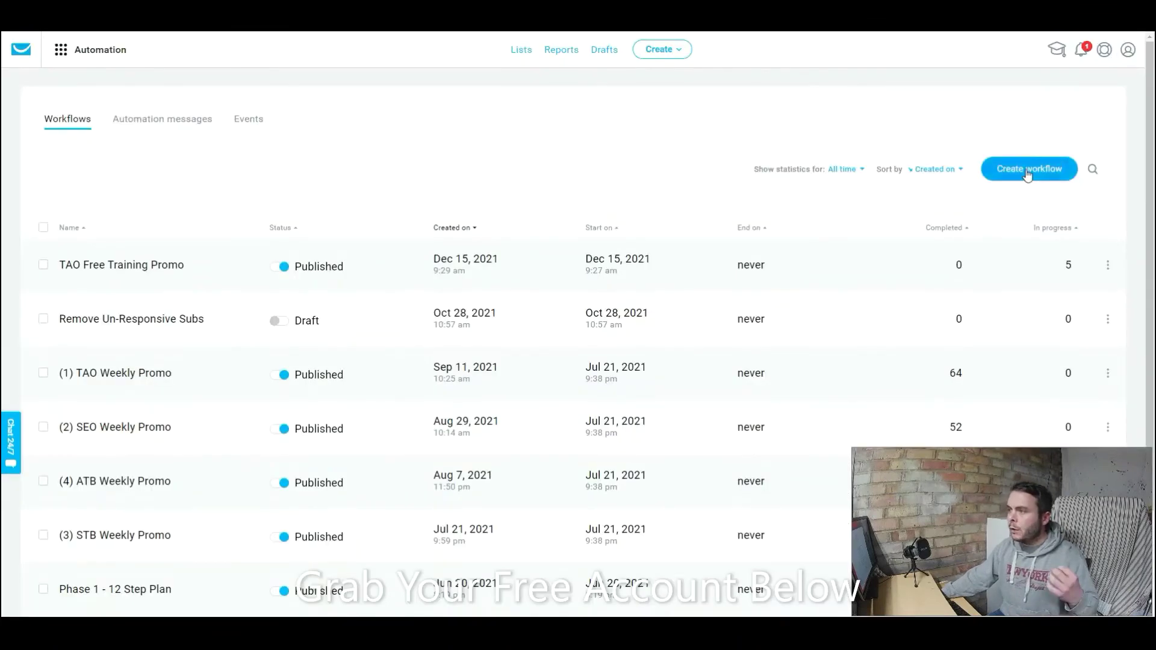
# Step: Start creating a workflow and browse all the available automation templates
pyautogui.click(1026, 170)
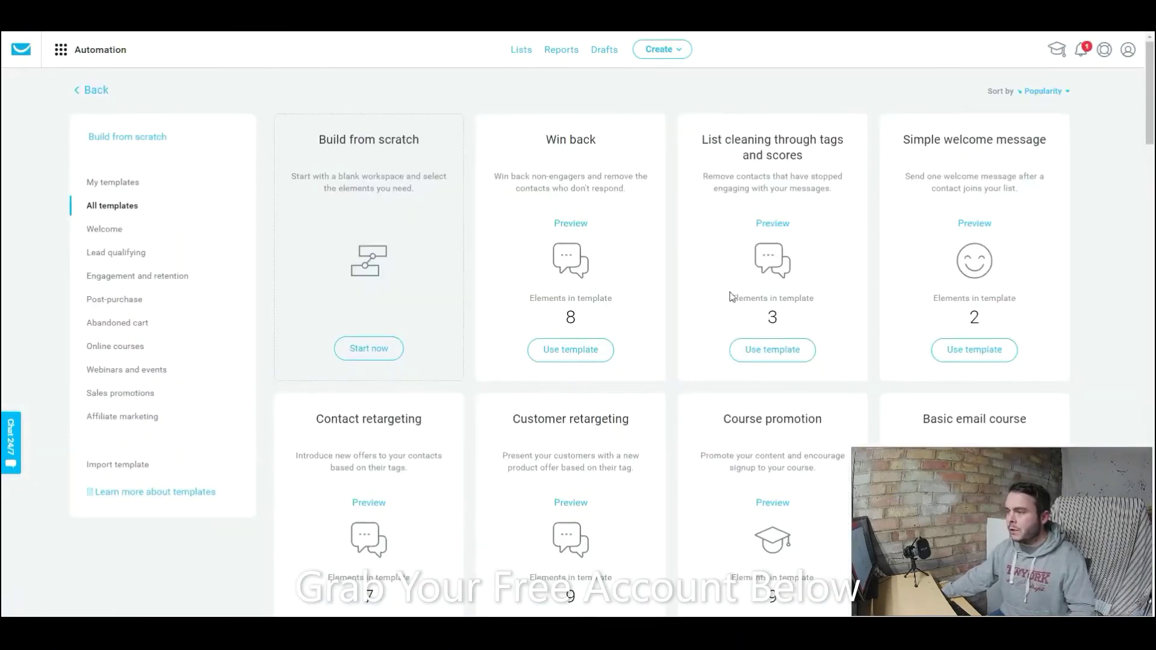
pyautogui.scroll(-3, 729, 296)
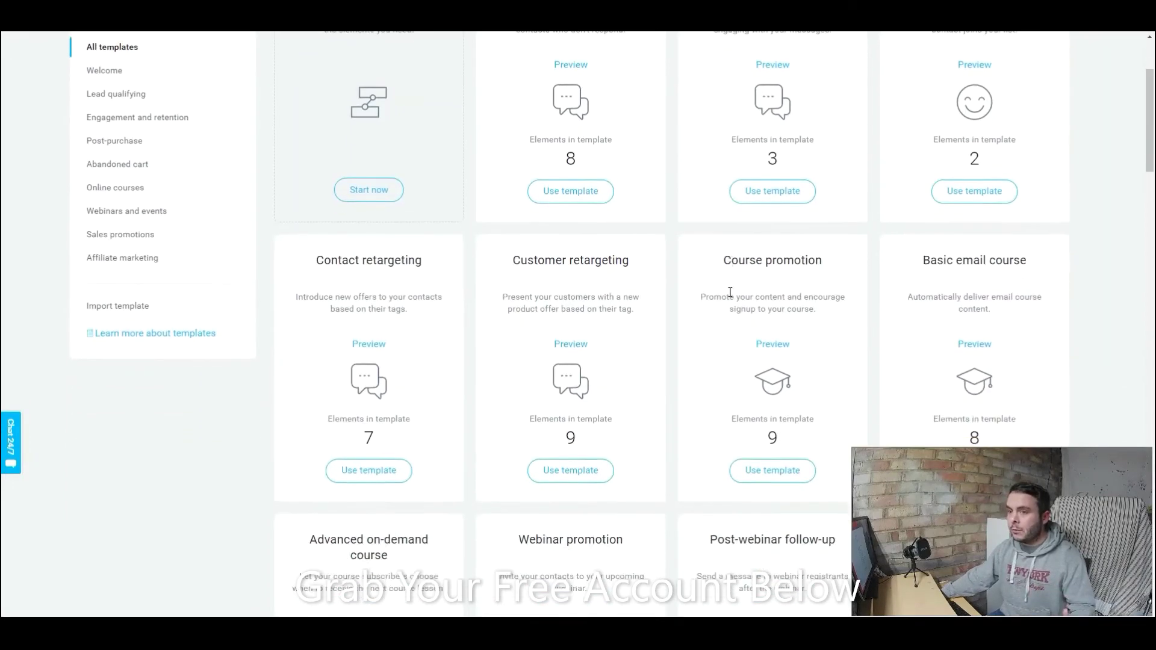
pyautogui.scroll(-17, 729, 296)
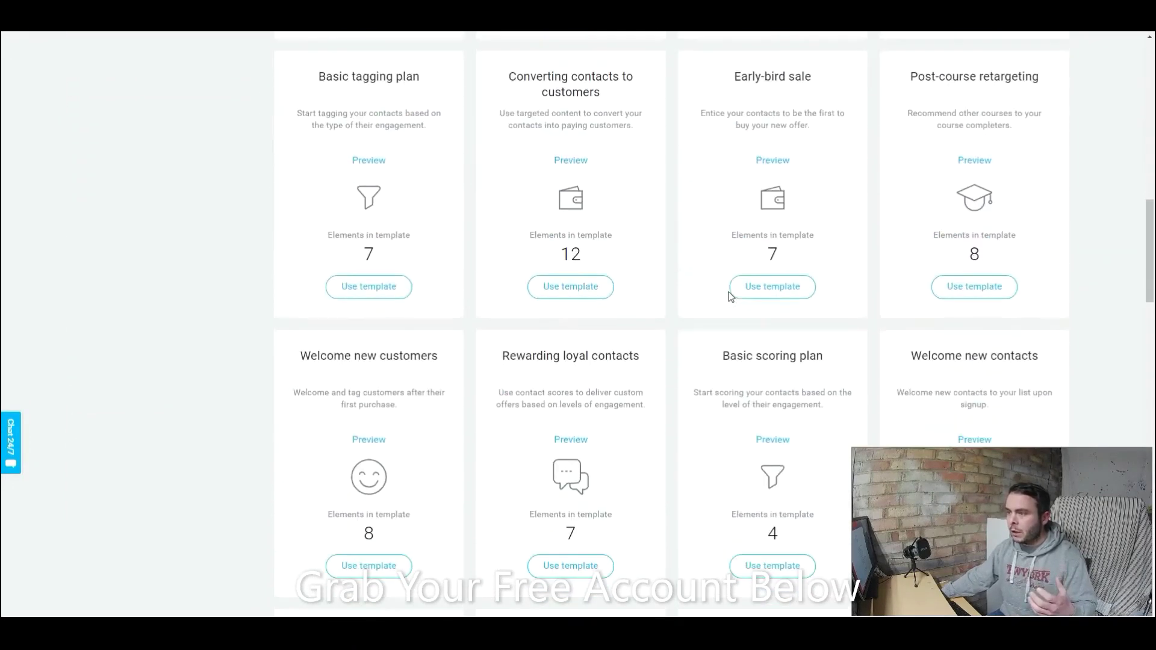
pyautogui.scroll(-5, 729, 296)
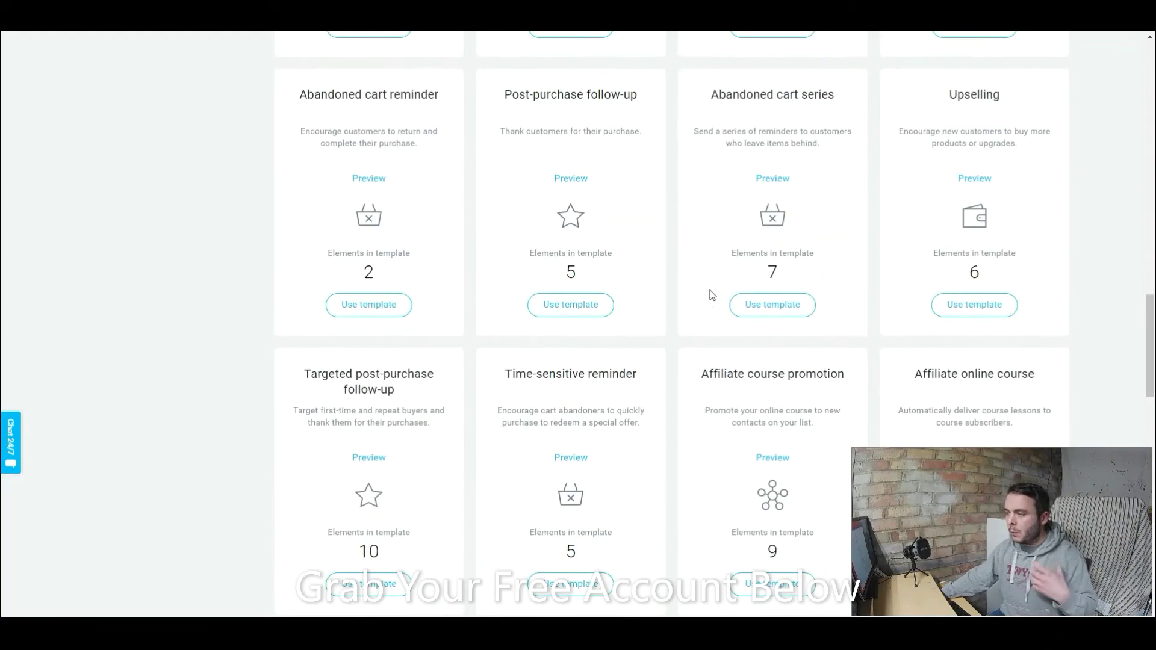
pyautogui.scroll(-2, 710, 292)
pyautogui.scroll(5, 705, 292)
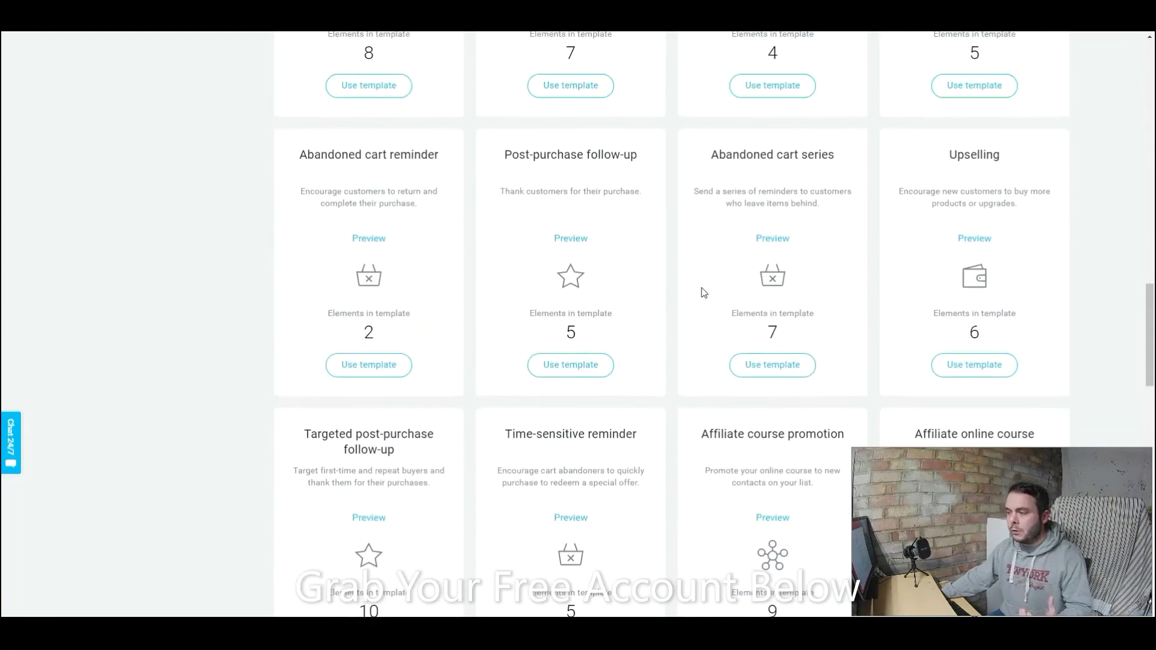
pyautogui.scroll(20, 700, 291)
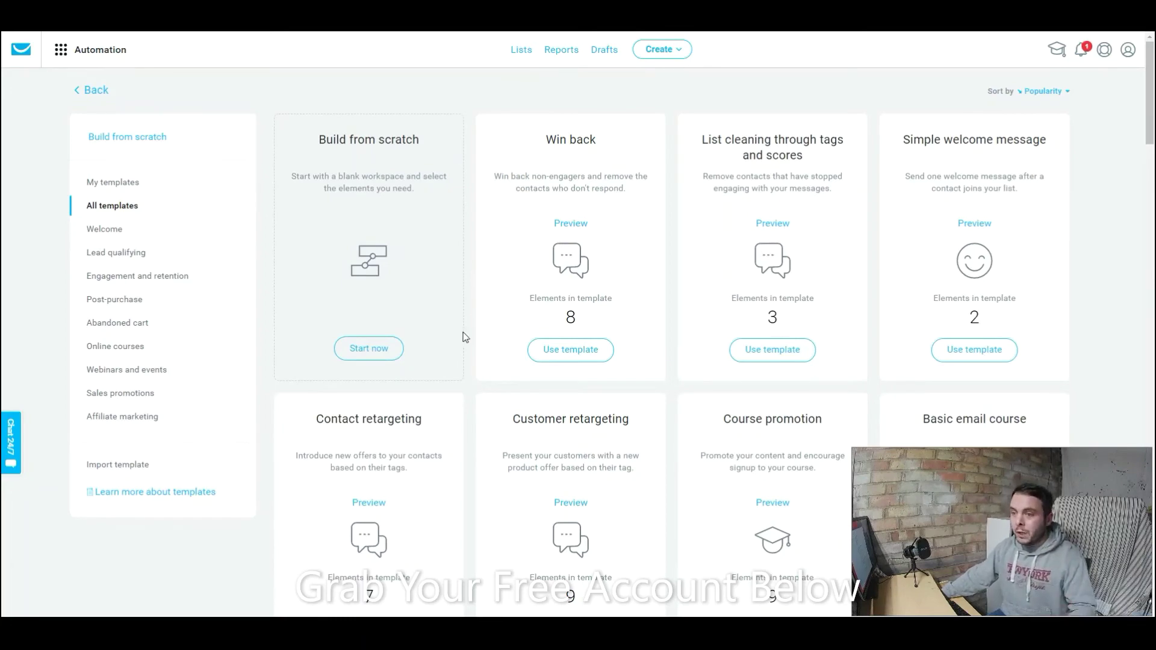
# Step: Open the 24/7 support chat to check how an agent responds, and end and dismiss the chat
pyautogui.click(14, 442)
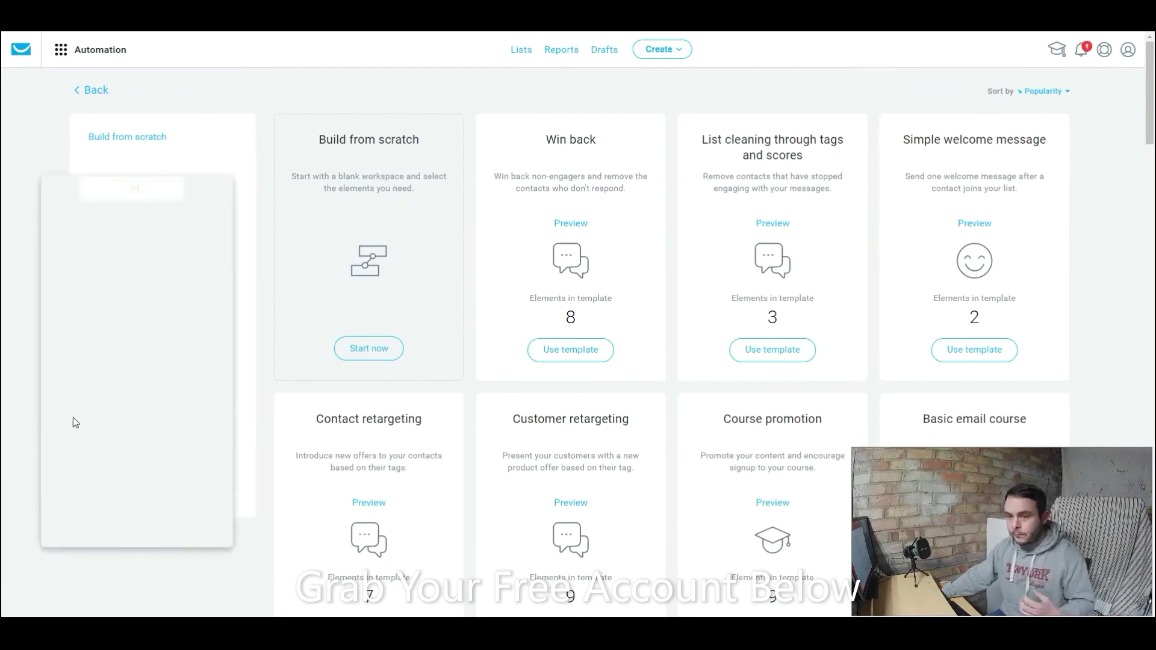
pyautogui.click(154, 345)
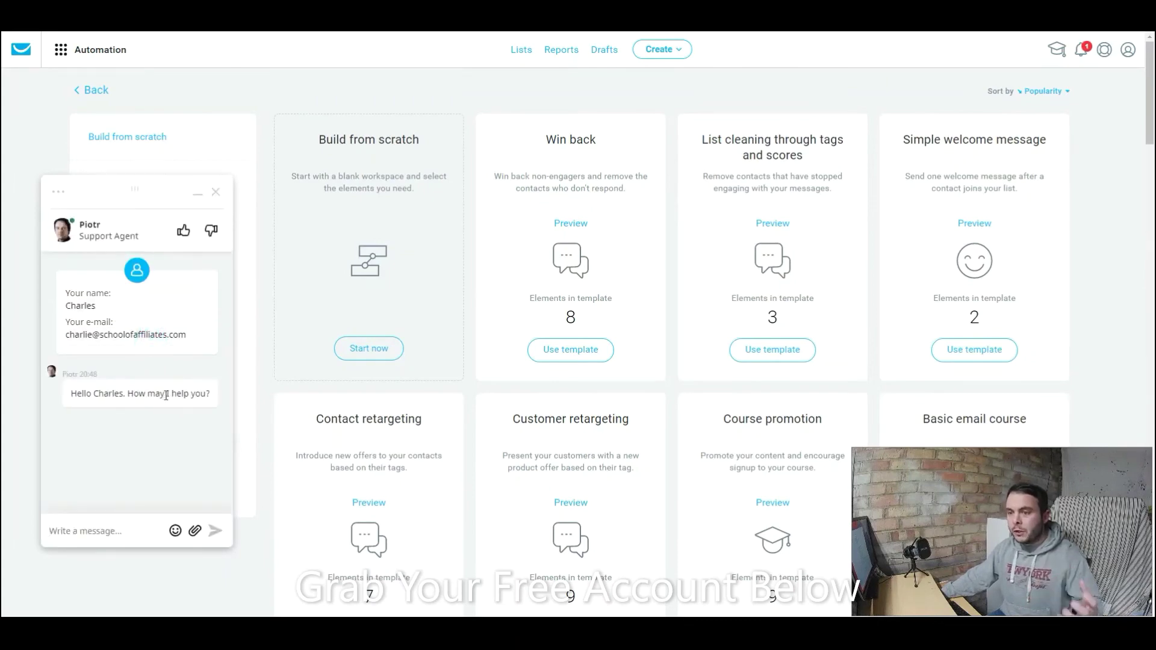
pyautogui.click(216, 193)
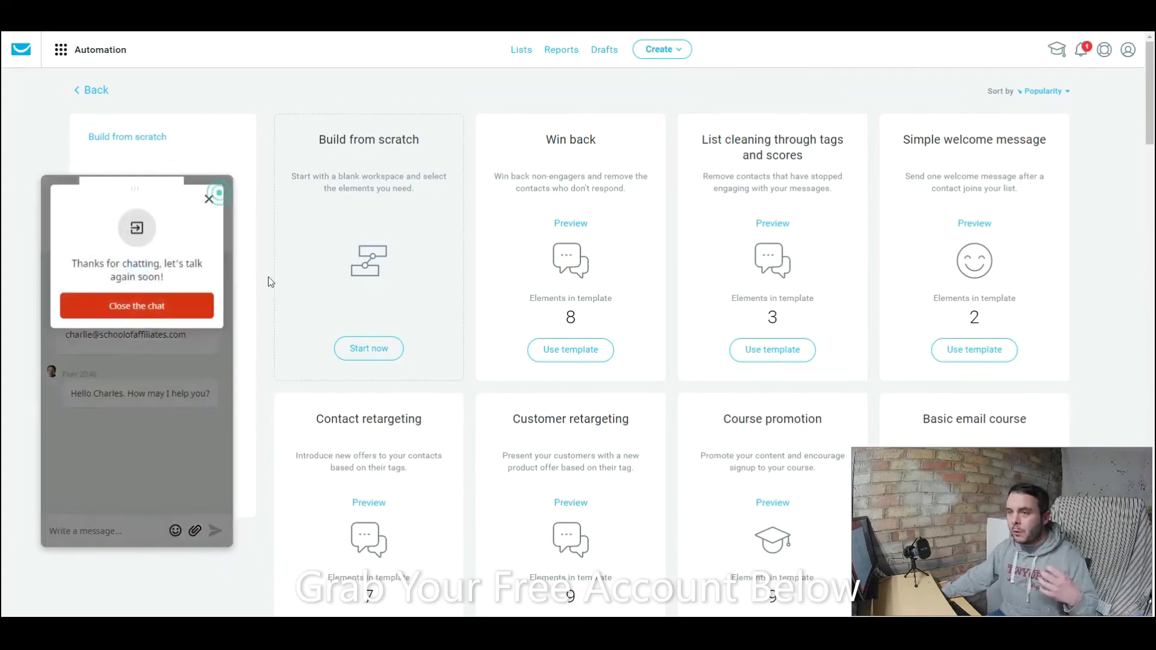
pyautogui.click(175, 309)
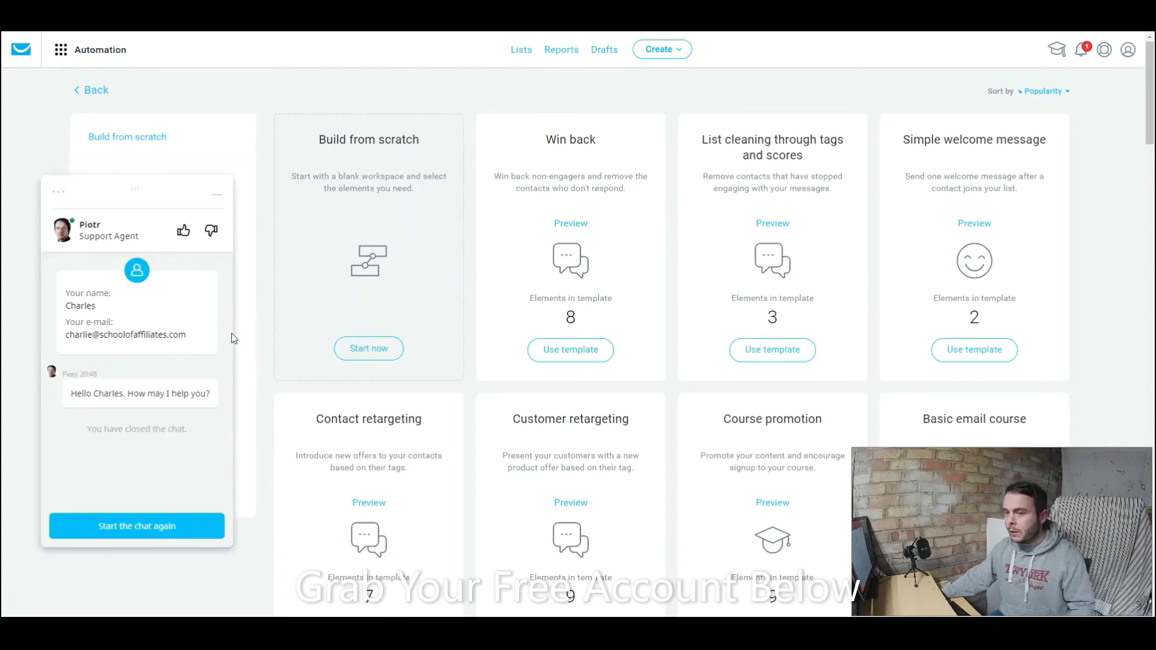
pyautogui.click(214, 195)
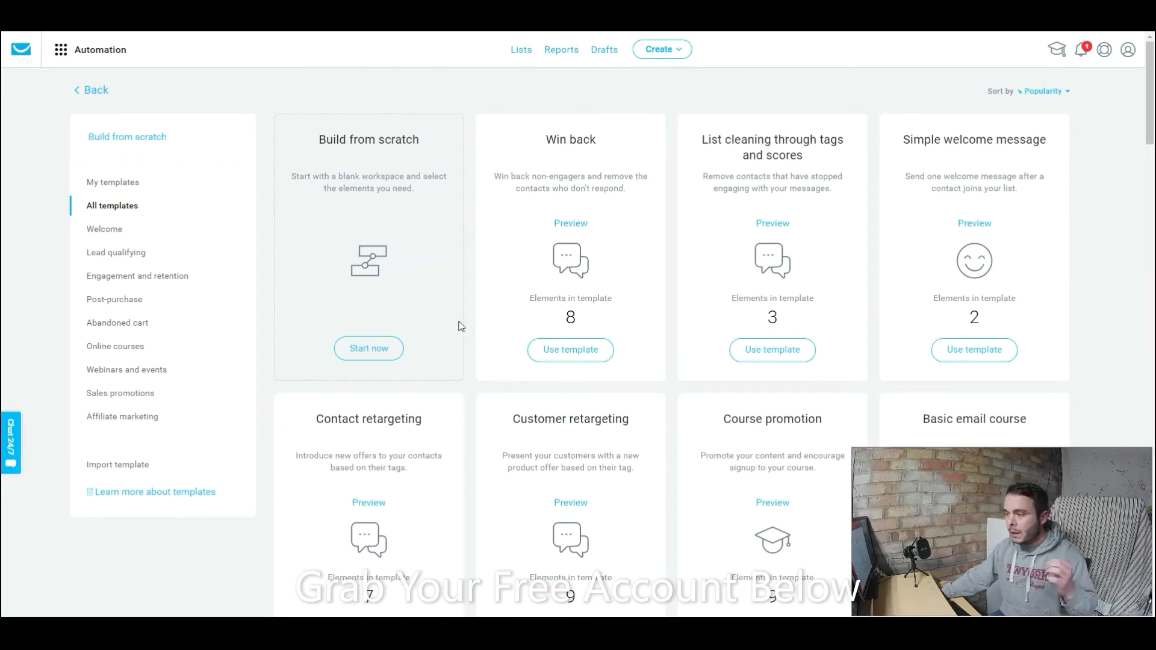
# Step: Start a workflow from scratch, keep its draft name and choose Subscribes as the starting condition
pyautogui.click(372, 352)
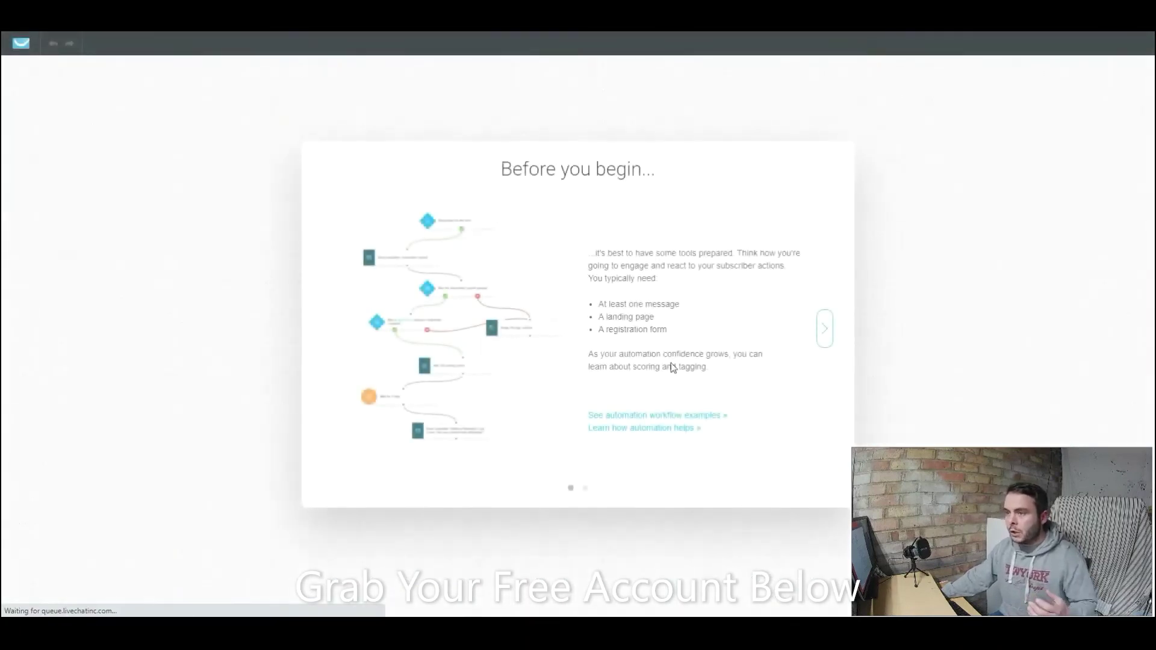
pyautogui.click(826, 331)
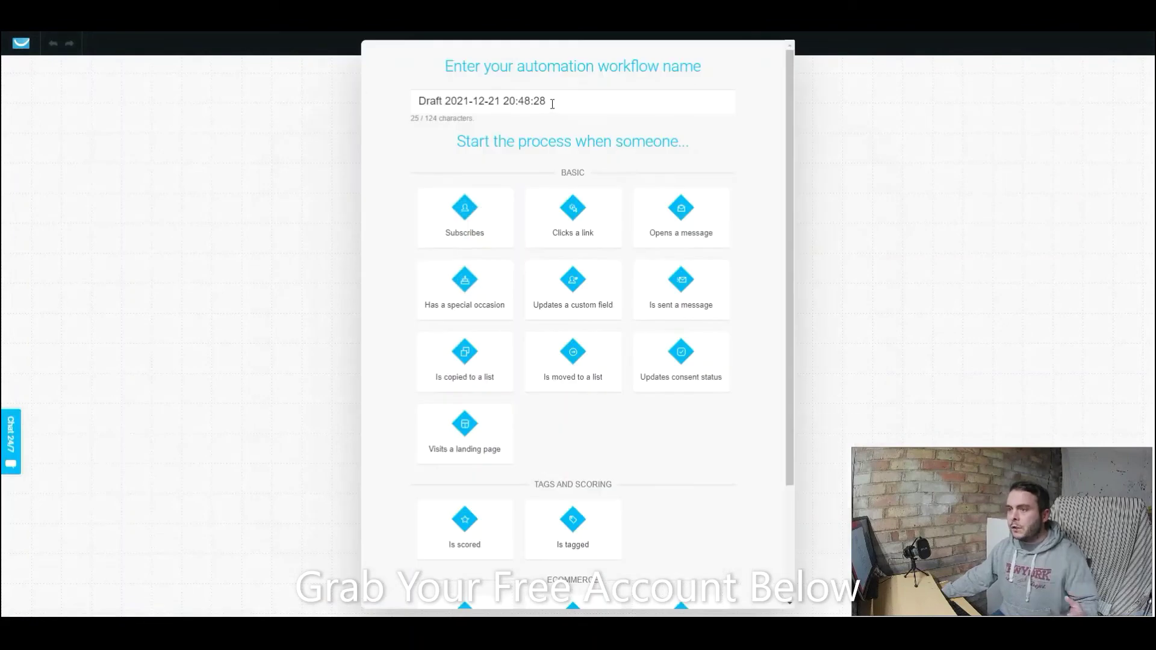
pyautogui.moveTo(572, 101); pyautogui.dragTo(417, 109)
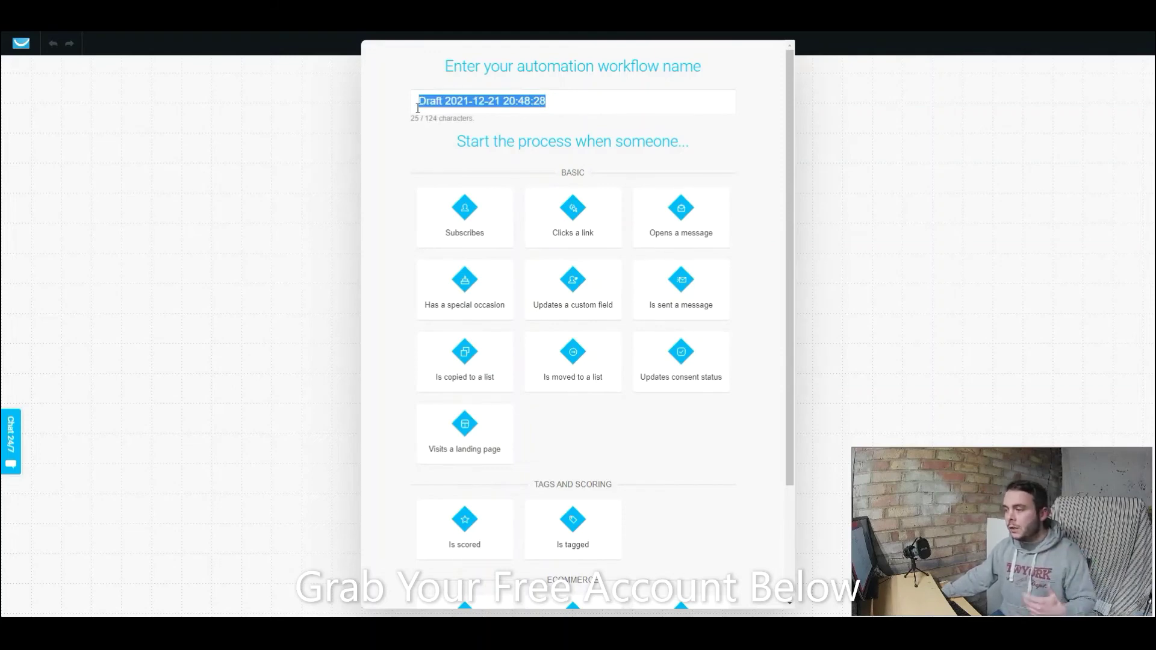
pyautogui.click(591, 98)
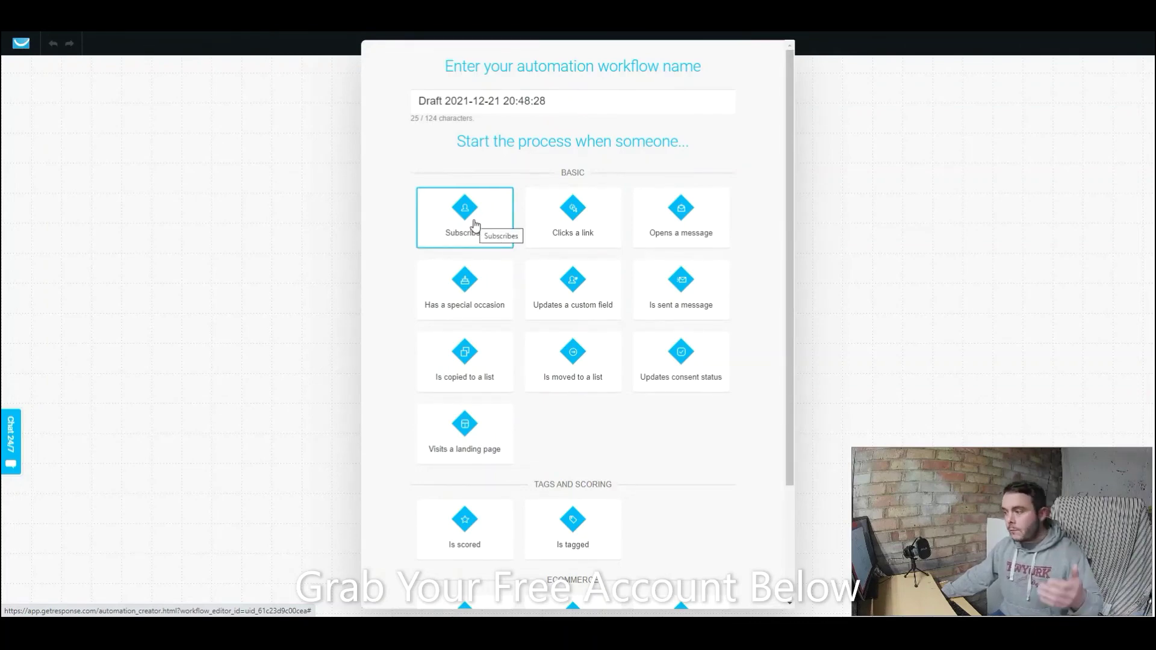
pyautogui.click(473, 224)
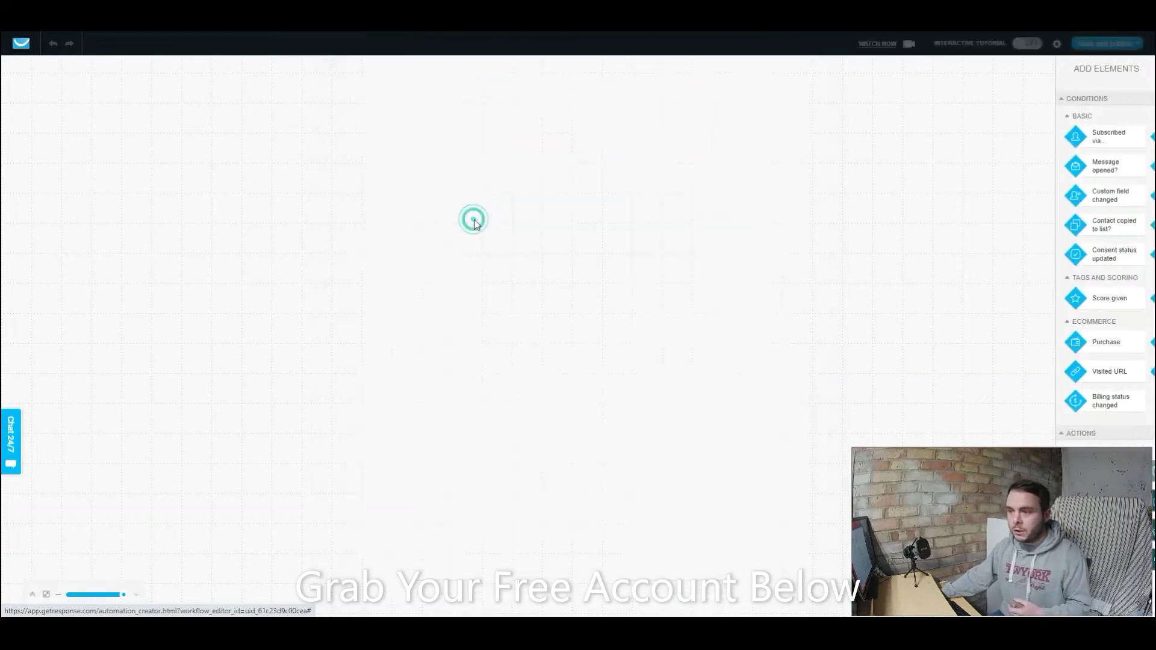
# Step: Set the subscribe condition to the specific list 12-step-plan
pyautogui.click(538, 97)
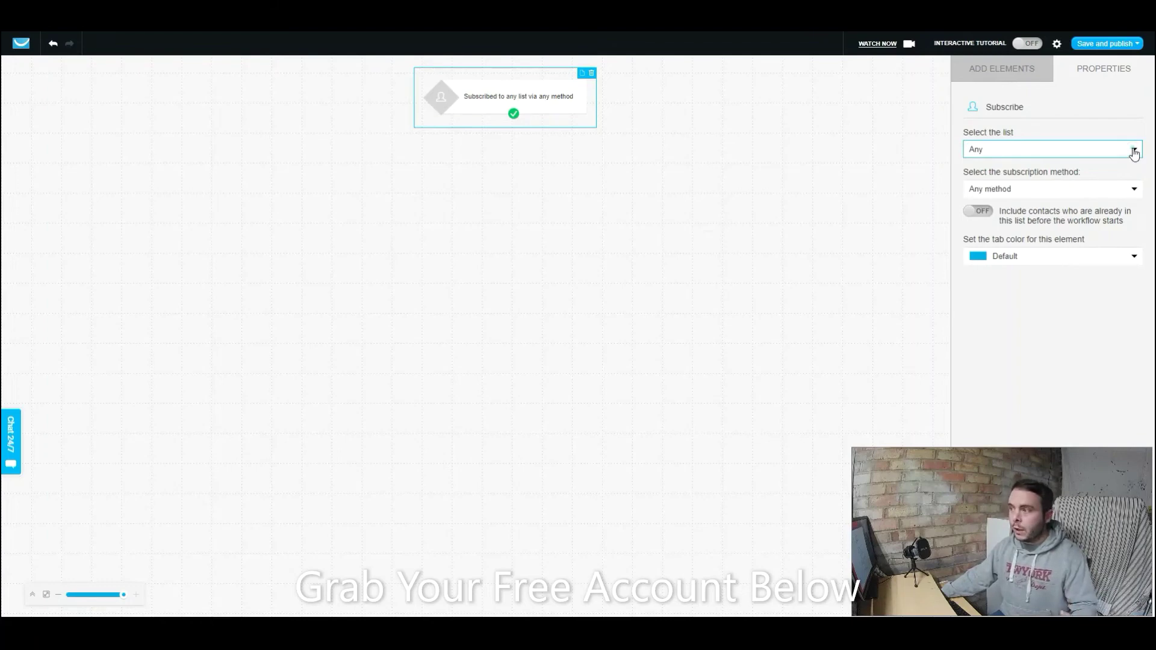
pyautogui.click(1134, 154)
pyautogui.click(1001, 179)
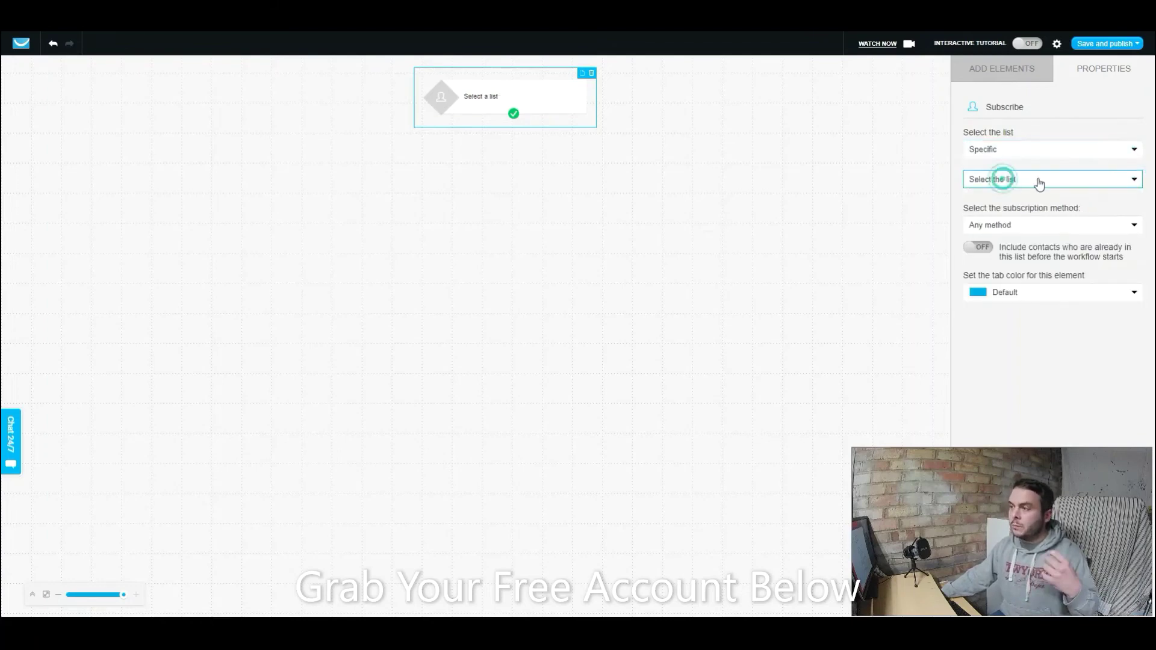
pyautogui.click(1134, 182)
pyautogui.scroll(-3, 1081, 259)
pyautogui.scroll(3, 1080, 260)
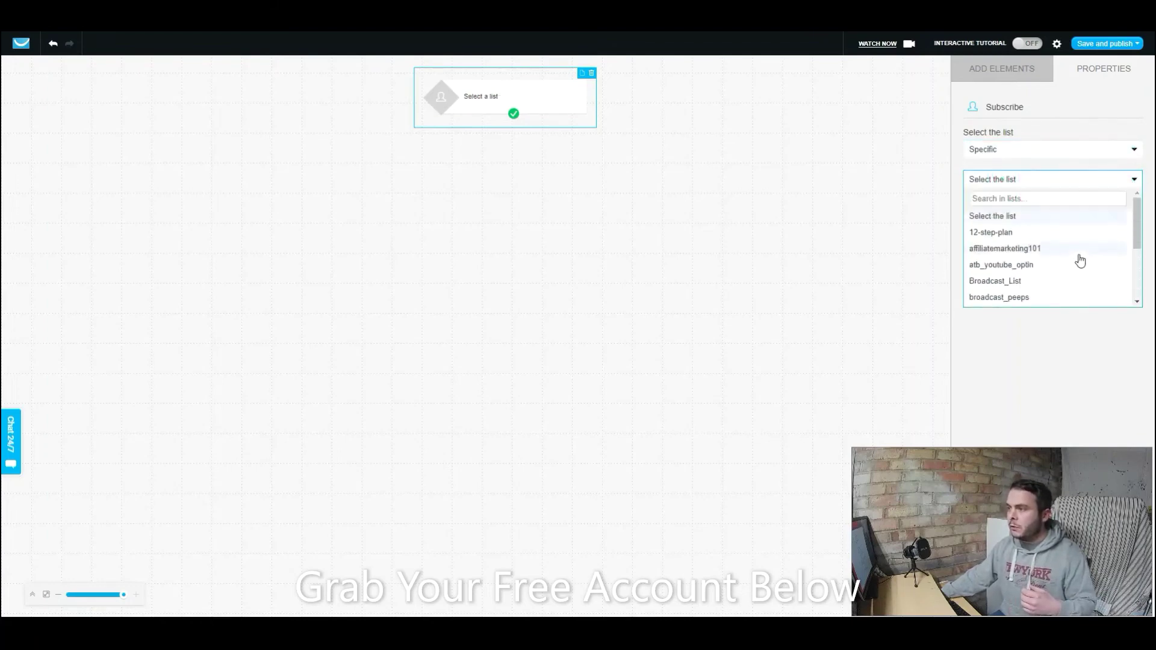
pyautogui.click(1038, 233)
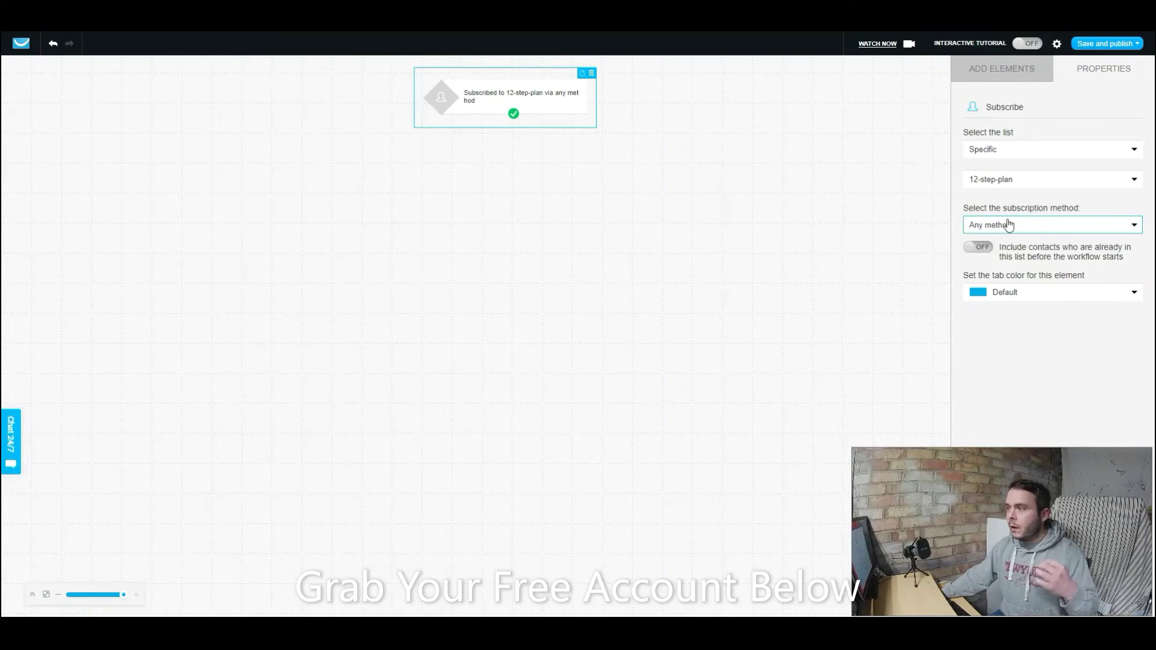
# Step: Review the subscription methods available for the subscribe condition, leaving Any method selected
pyautogui.click(1037, 223)
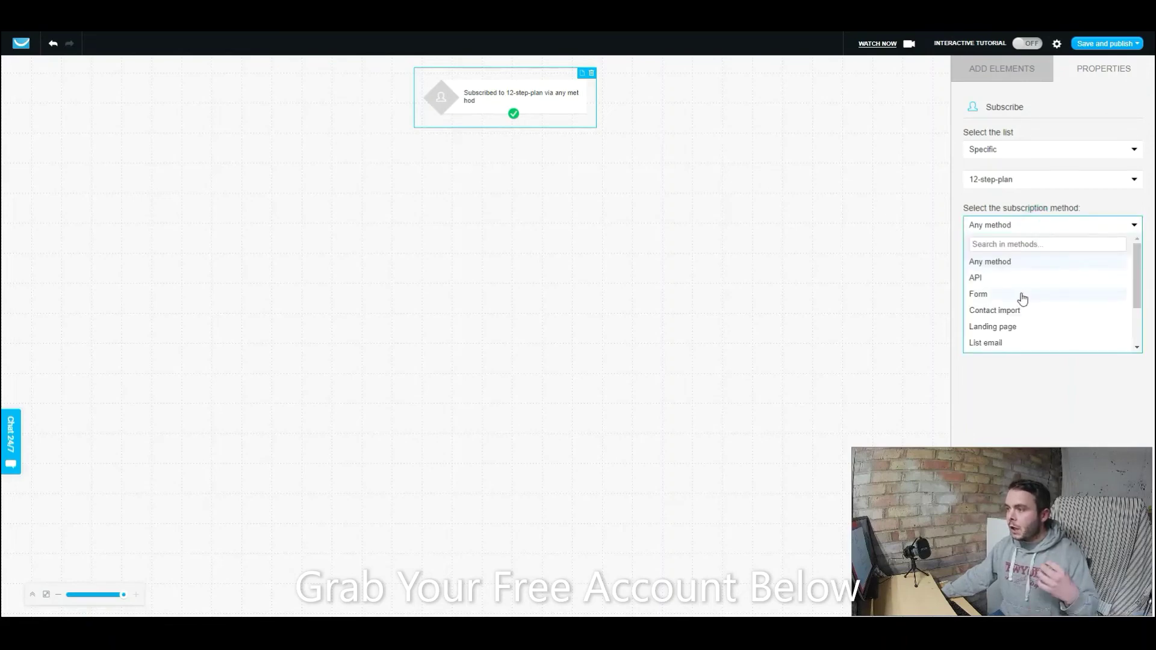
pyautogui.click(1134, 229)
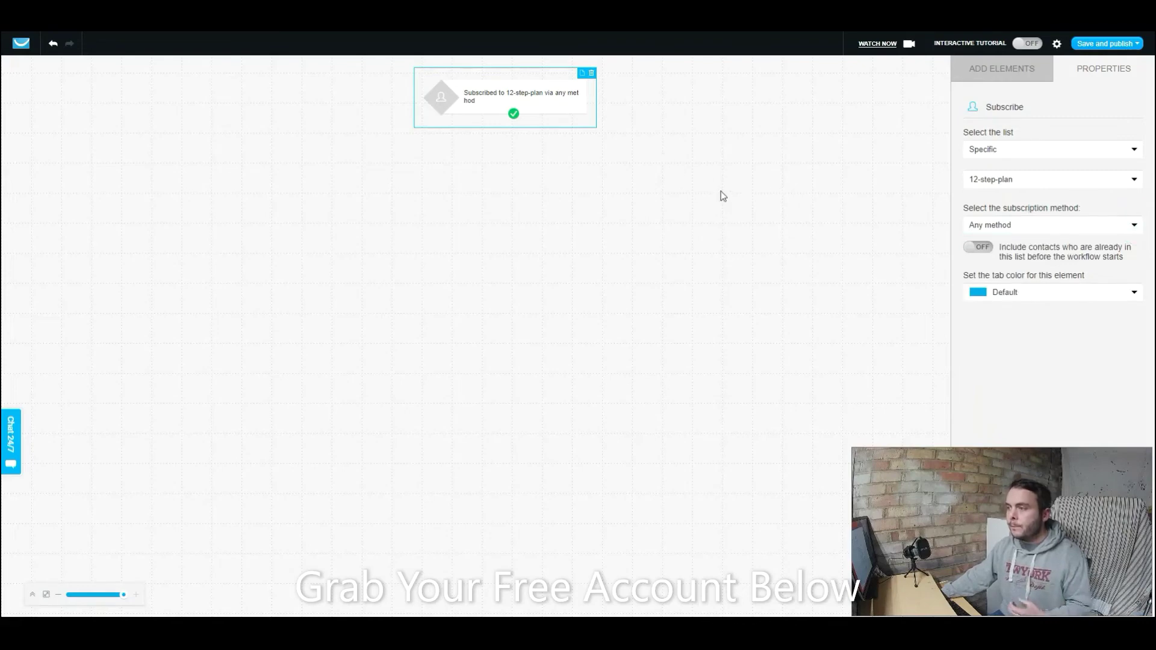
pyautogui.click(1117, 230)
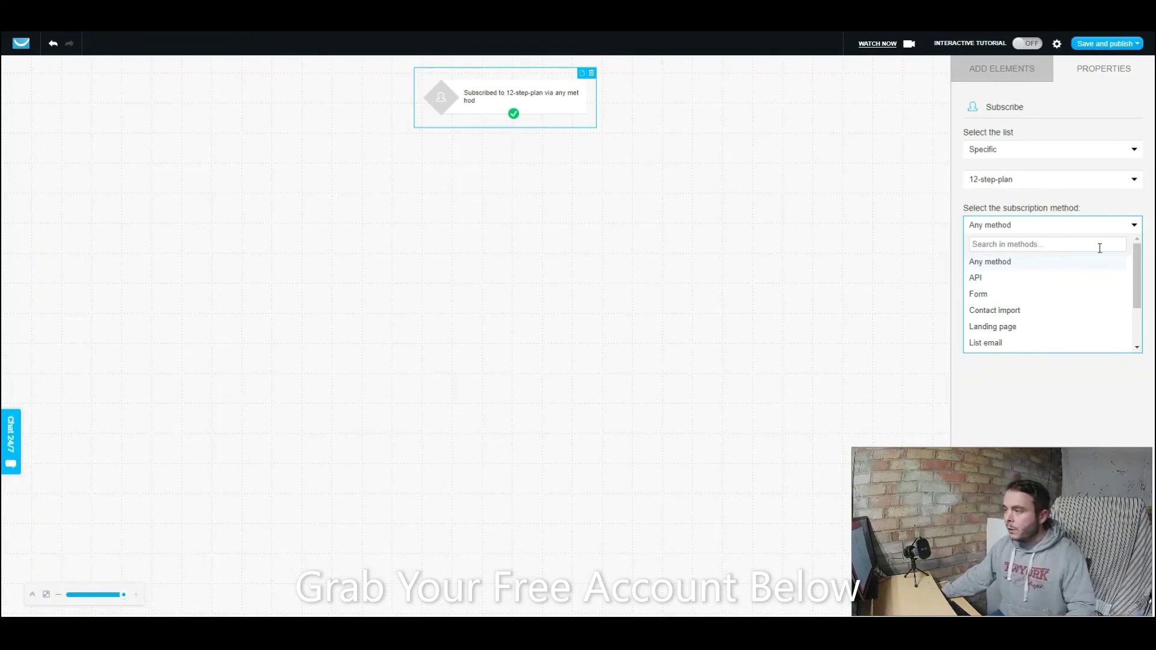
pyautogui.click(1132, 225)
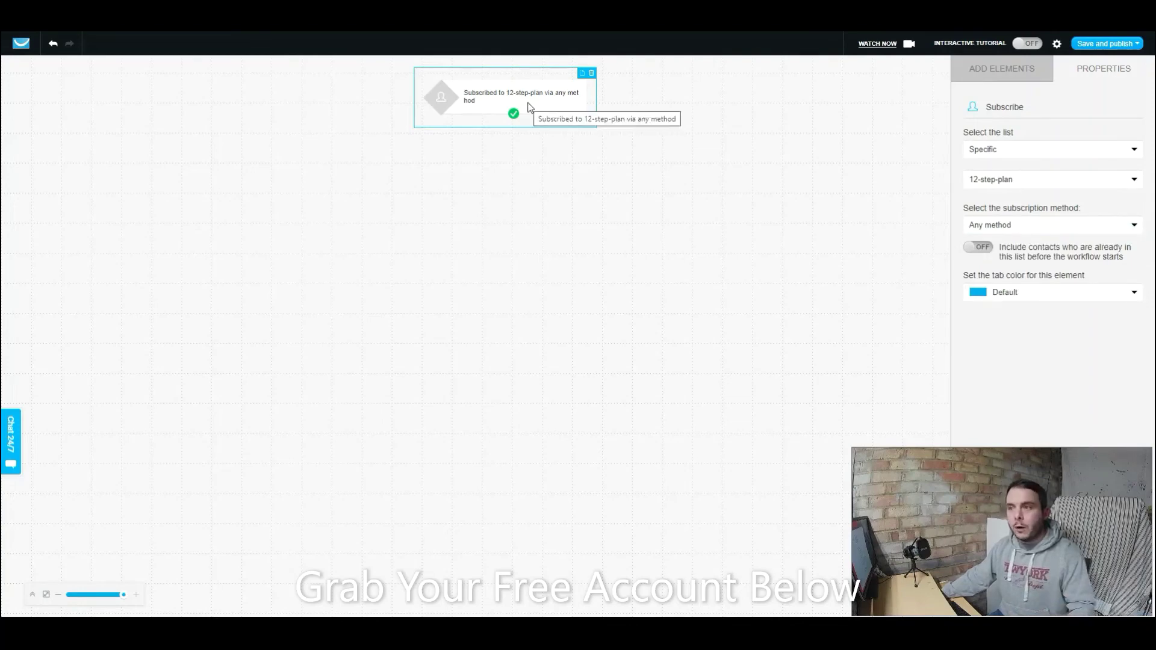
# Step: Add a Tag action below the subscribe condition, open its new tag entry and connect the condition to it
pyautogui.click(899, 122)
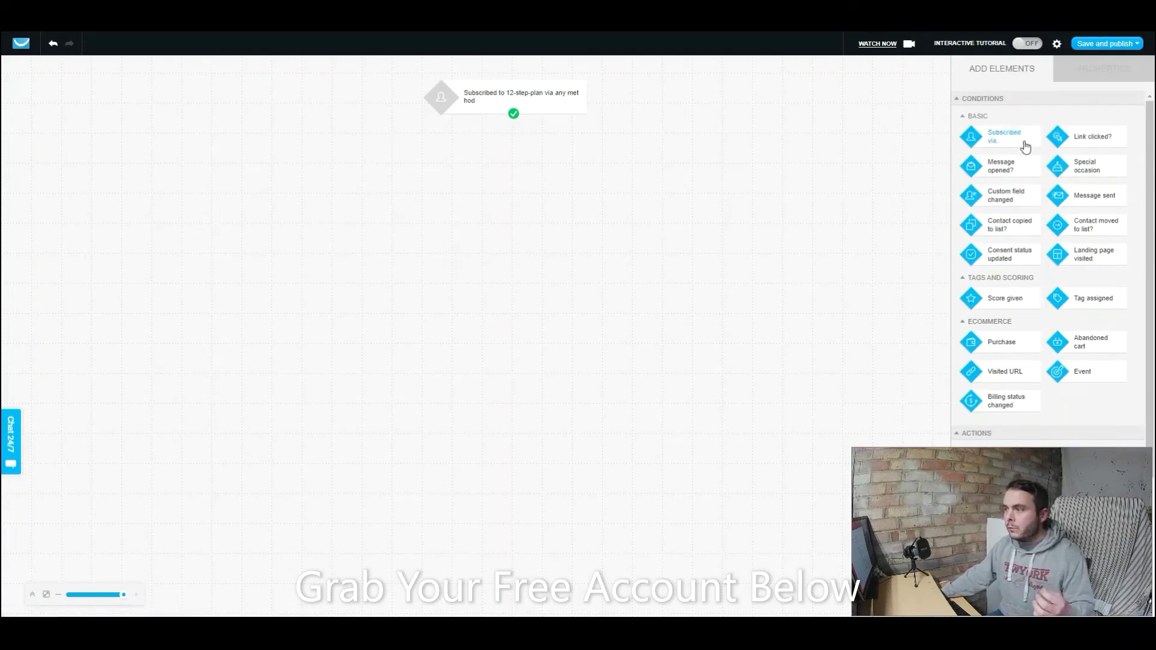
pyautogui.scroll(-3, 1067, 266)
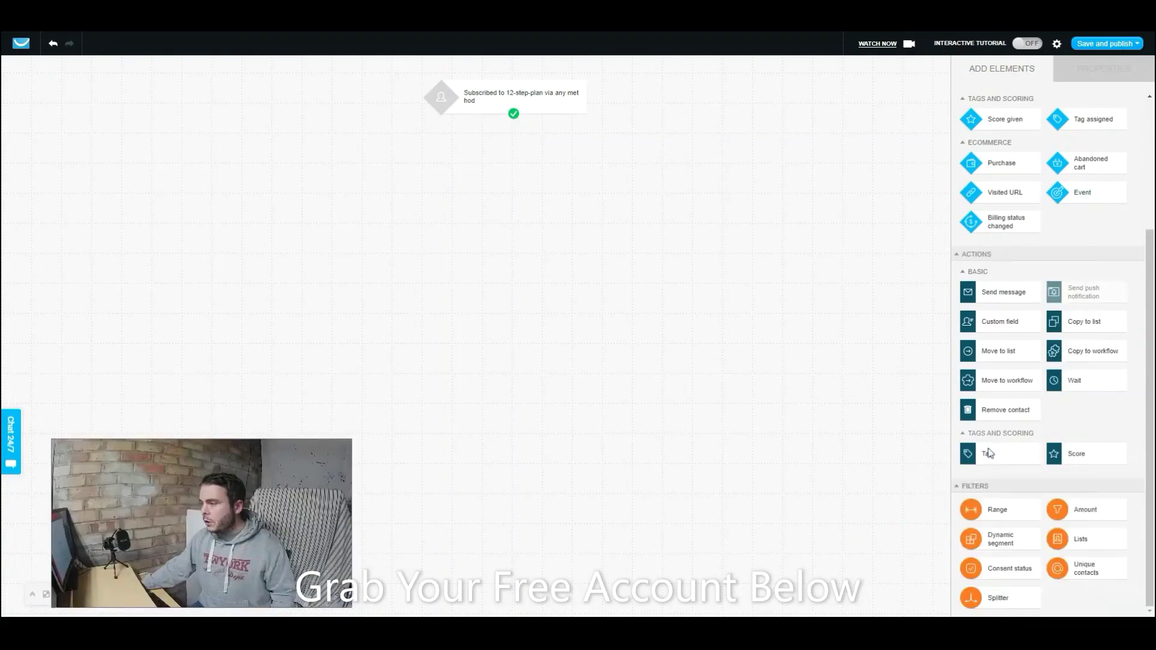
pyautogui.moveTo(984, 456); pyautogui.dragTo(454, 161)
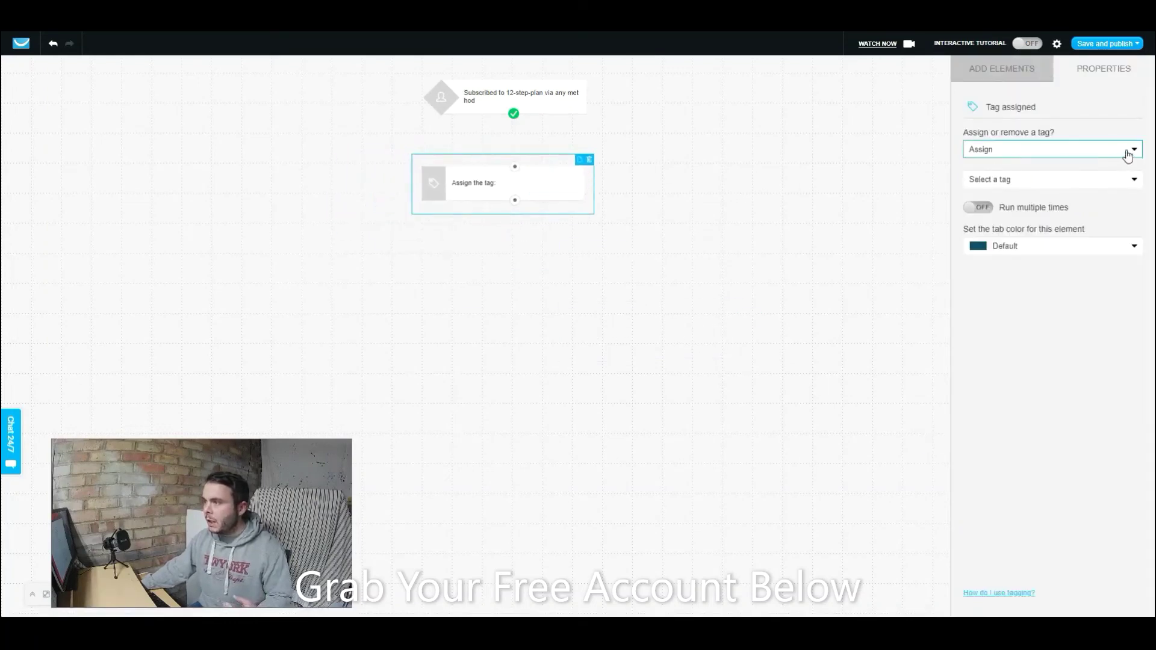
pyautogui.click(1130, 181)
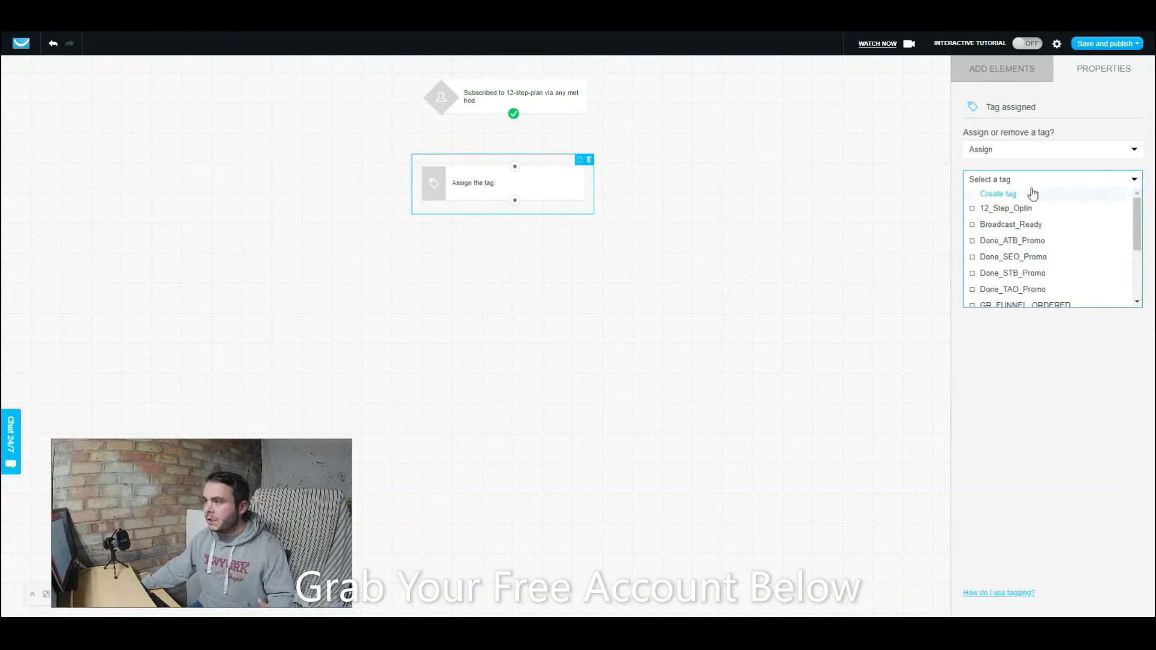
pyautogui.click(1010, 195)
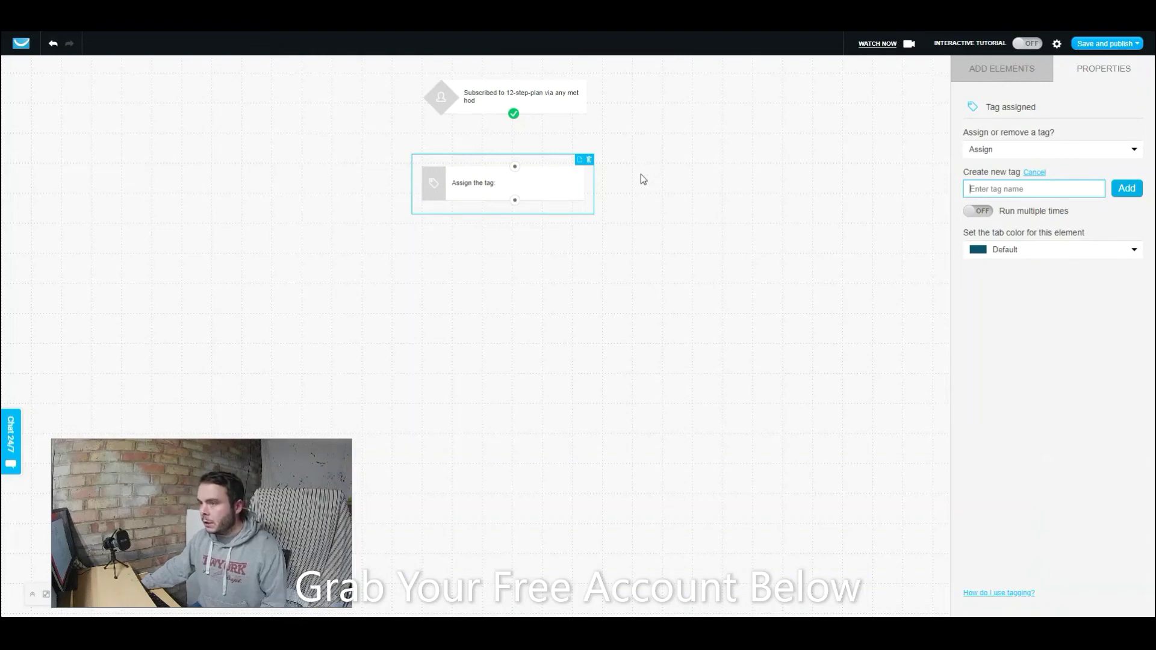
pyautogui.moveTo(513, 113); pyautogui.dragTo(516, 176)
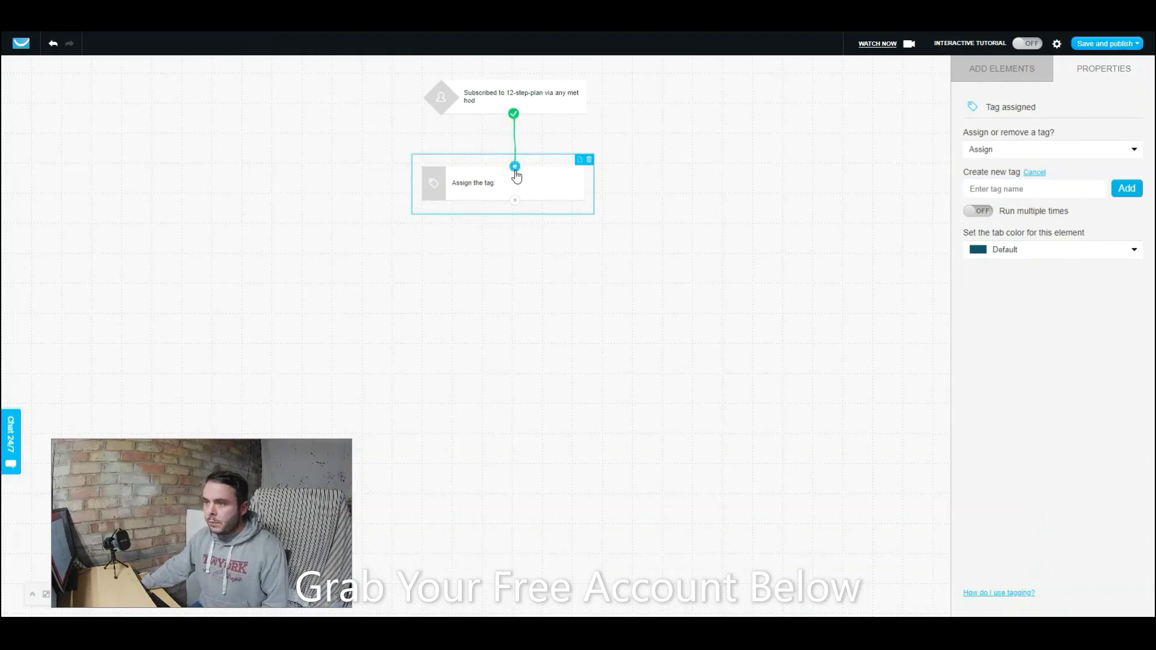
pyautogui.click(549, 150)
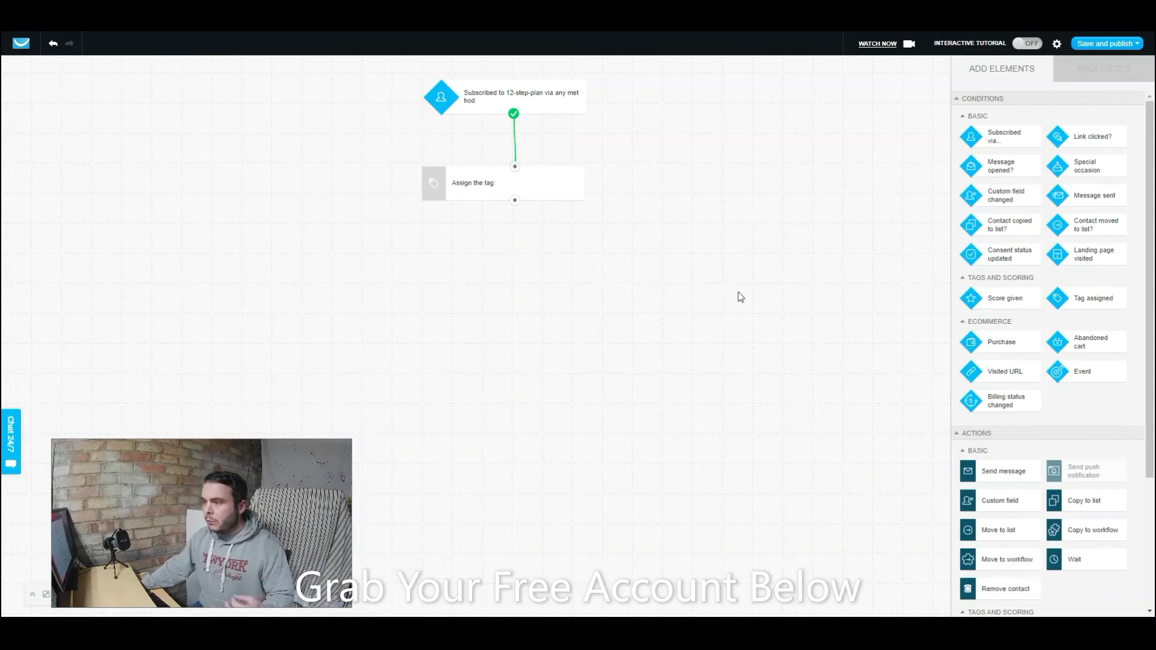
# Step: Add a Send message action below the tag action and connect the two elements
pyautogui.moveTo(975, 469); pyautogui.dragTo(515, 252)
pyautogui.moveTo(514, 200); pyautogui.dragTo(516, 253)
pyautogui.click(539, 269)
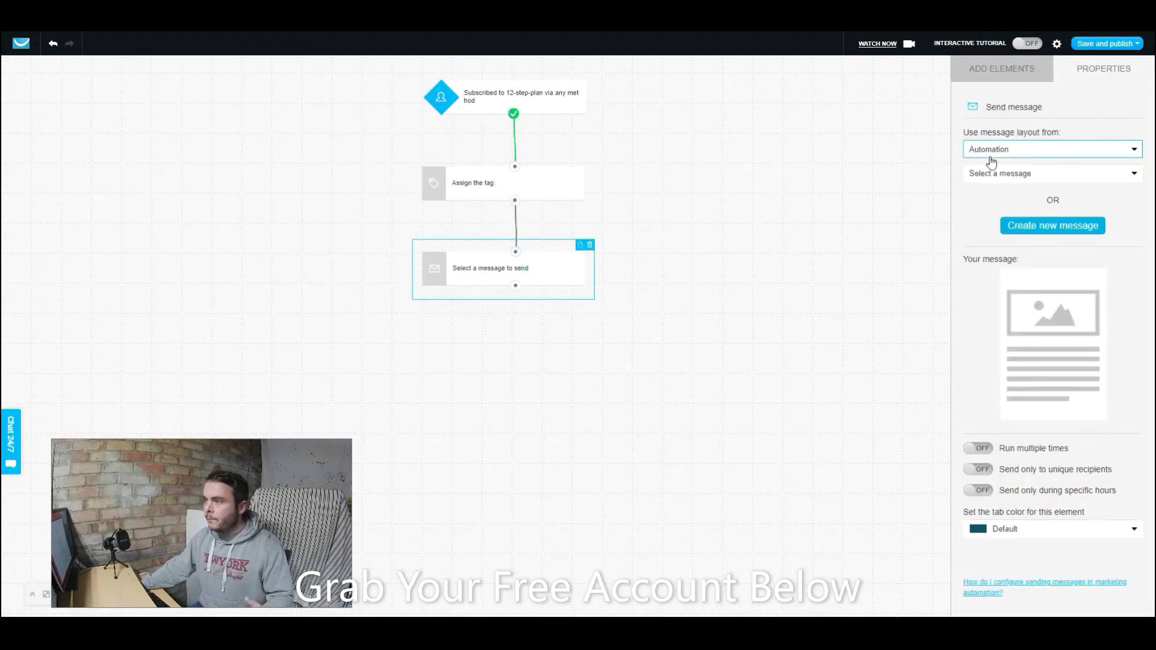
# Step: Assign the newsletter Broadcast 16/12/21 Fear Of failure (5 Traits) to the message action, converting it with the broadcast_peeps list's footer language settings
pyautogui.click(1132, 151)
pyautogui.click(1001, 164)
pyautogui.click(1092, 177)
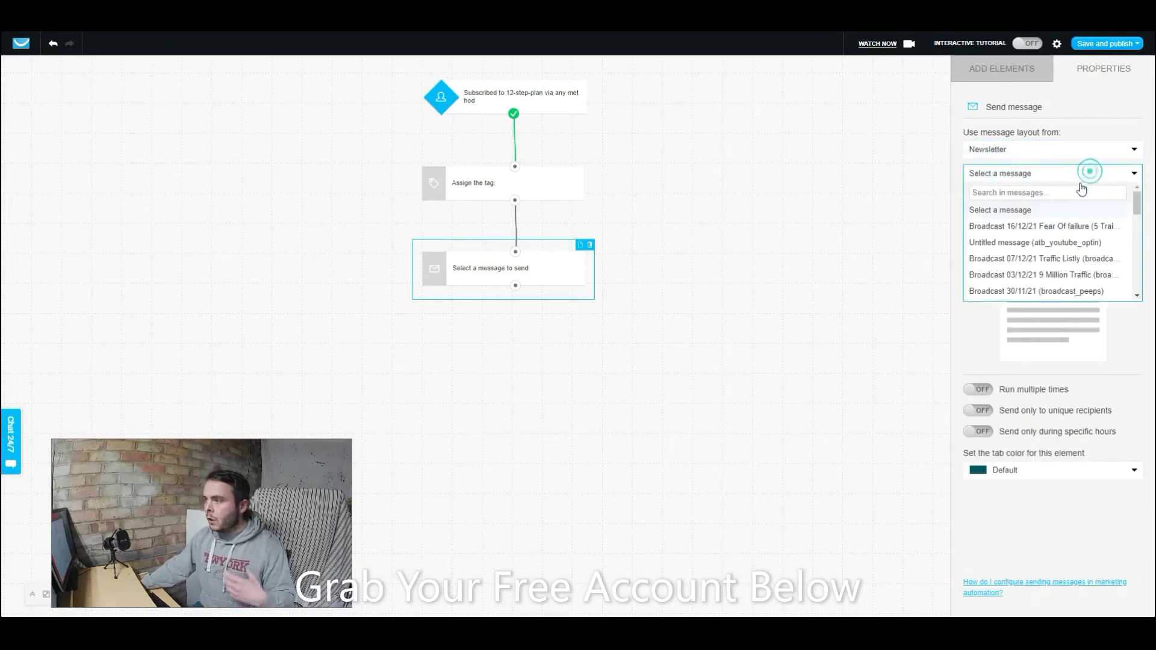
pyautogui.click(1036, 228)
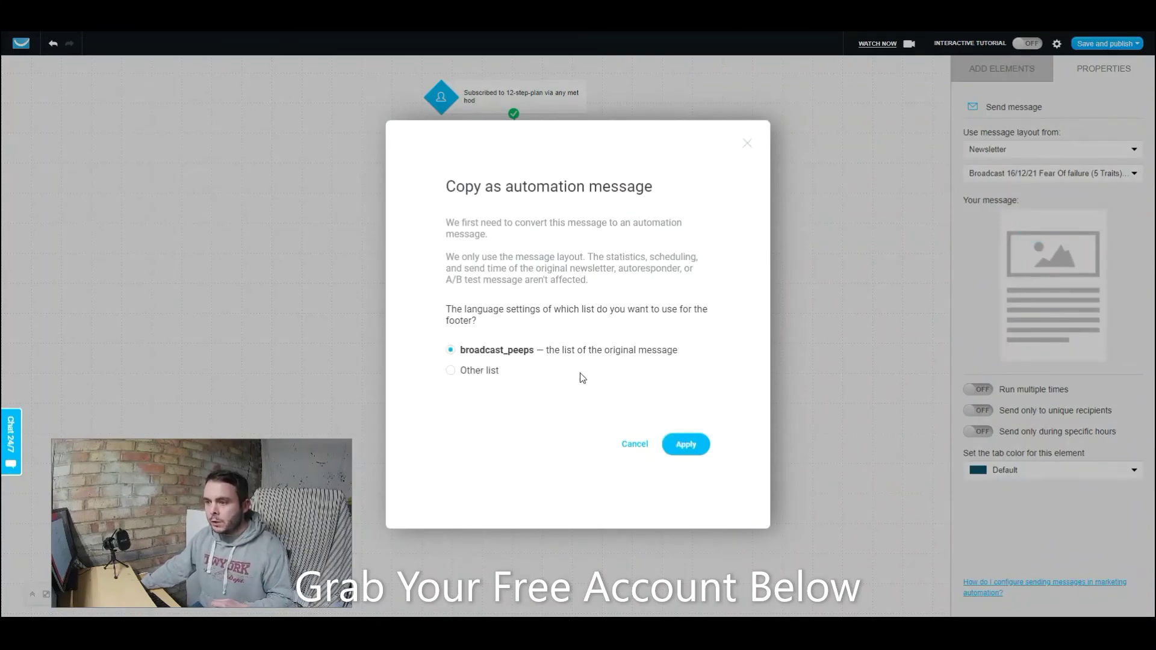
pyautogui.click(686, 445)
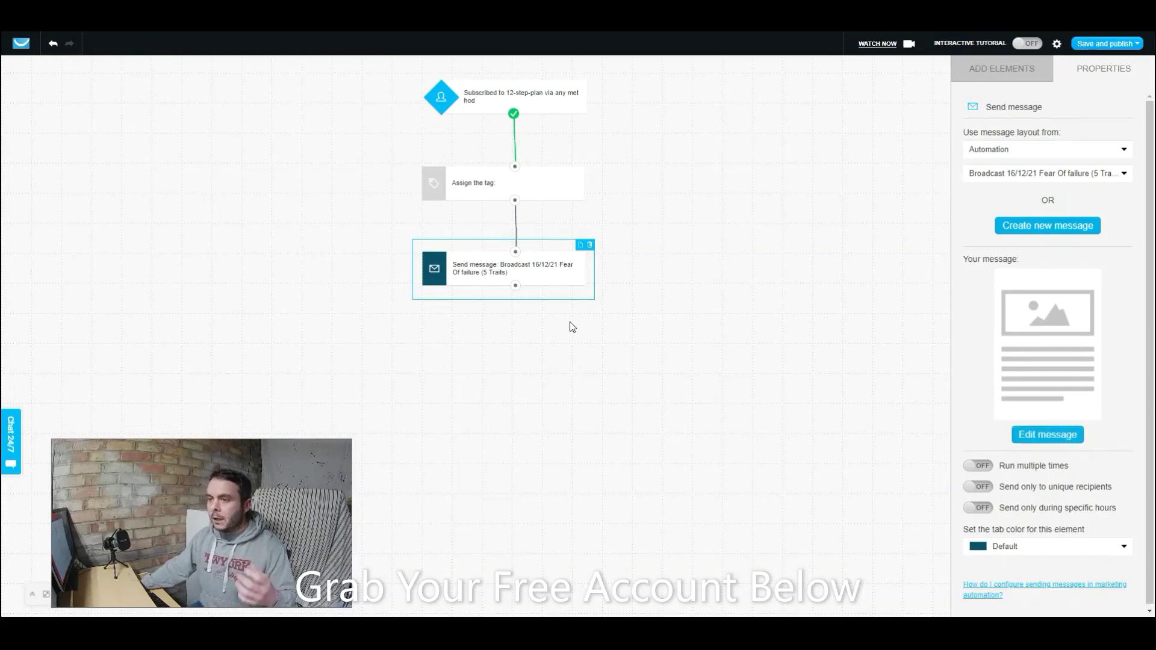
# Step: Add a Wait action below the message action and connect the two elements
pyautogui.click(762, 314)
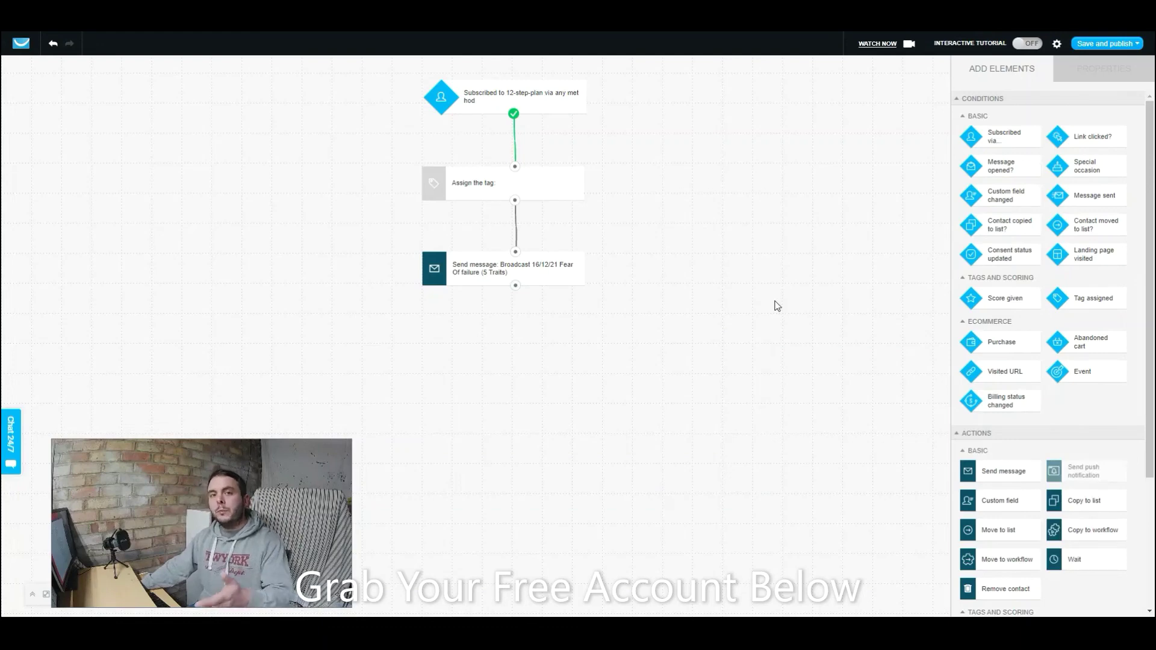
pyautogui.moveTo(1072, 561); pyautogui.dragTo(506, 337)
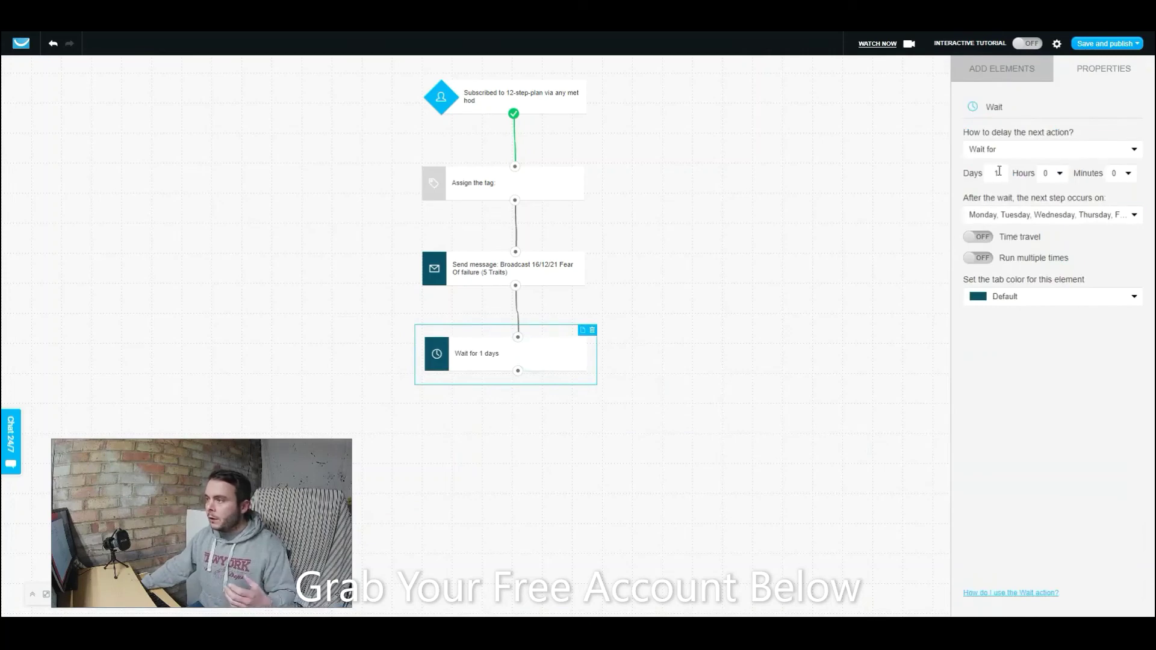
# Step: Review the Wait action's minute options and the weekdays on which the next step can occur
pyautogui.click(1127, 175)
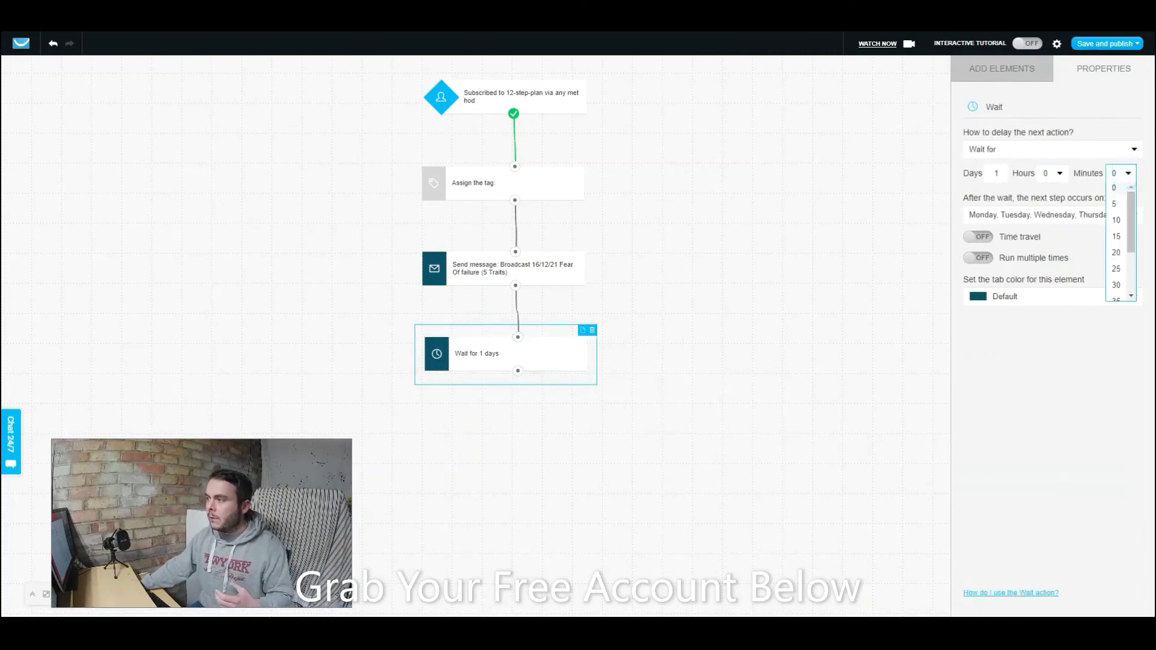
pyautogui.click(820, 191)
pyautogui.click(533, 354)
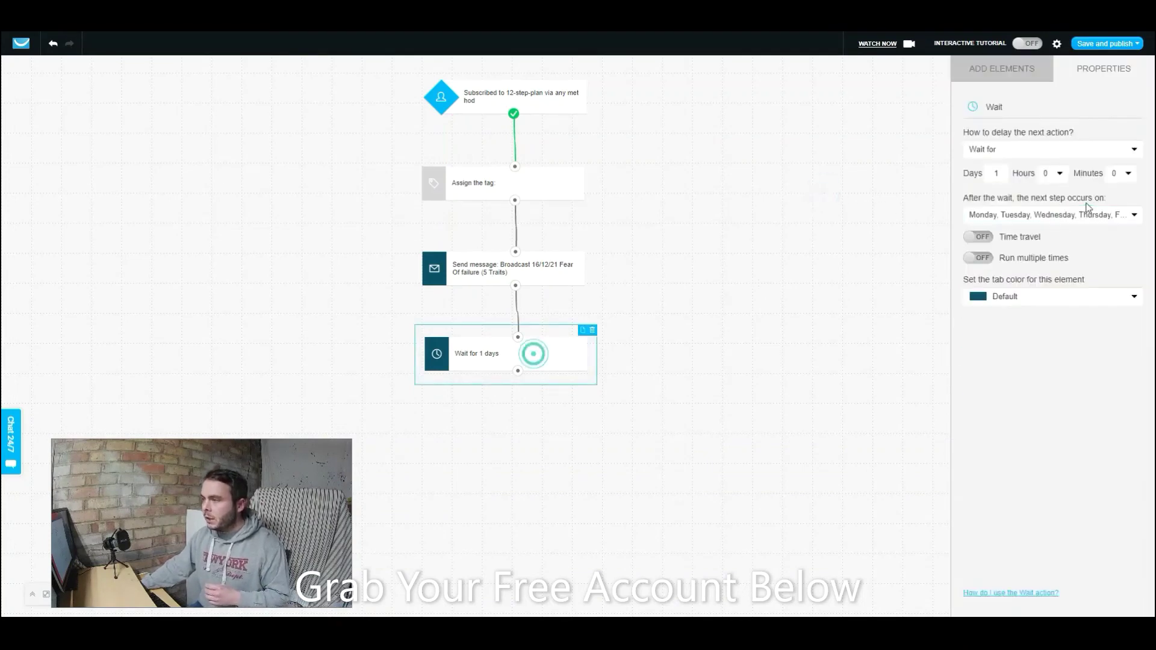
pyautogui.click(1133, 218)
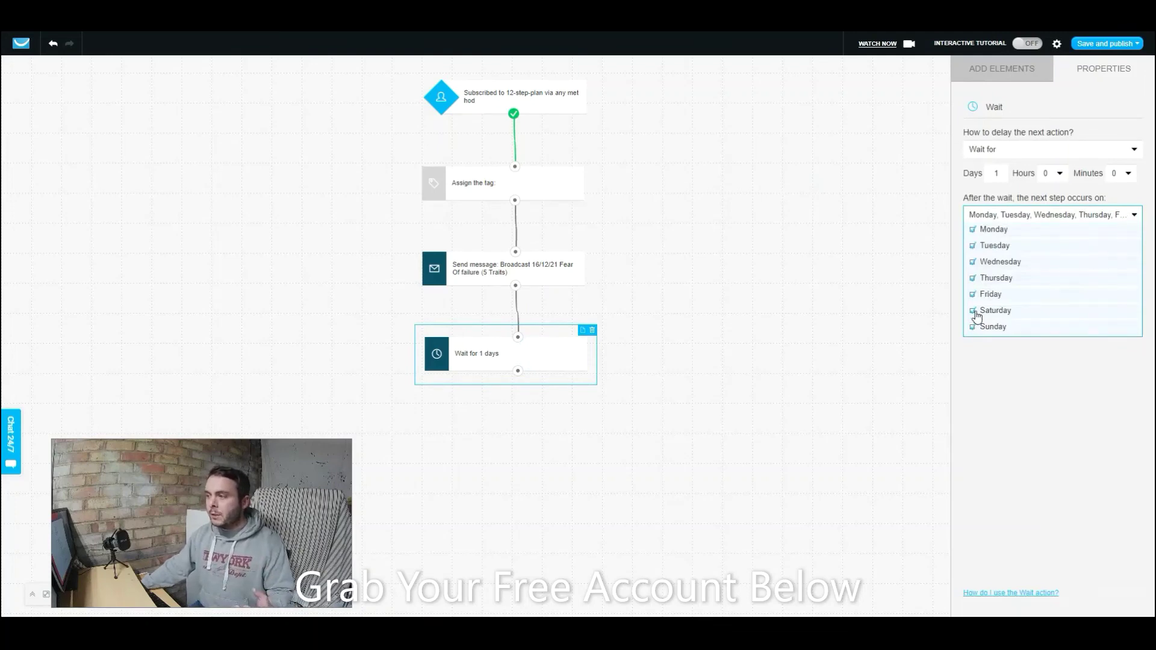
pyautogui.click(898, 199)
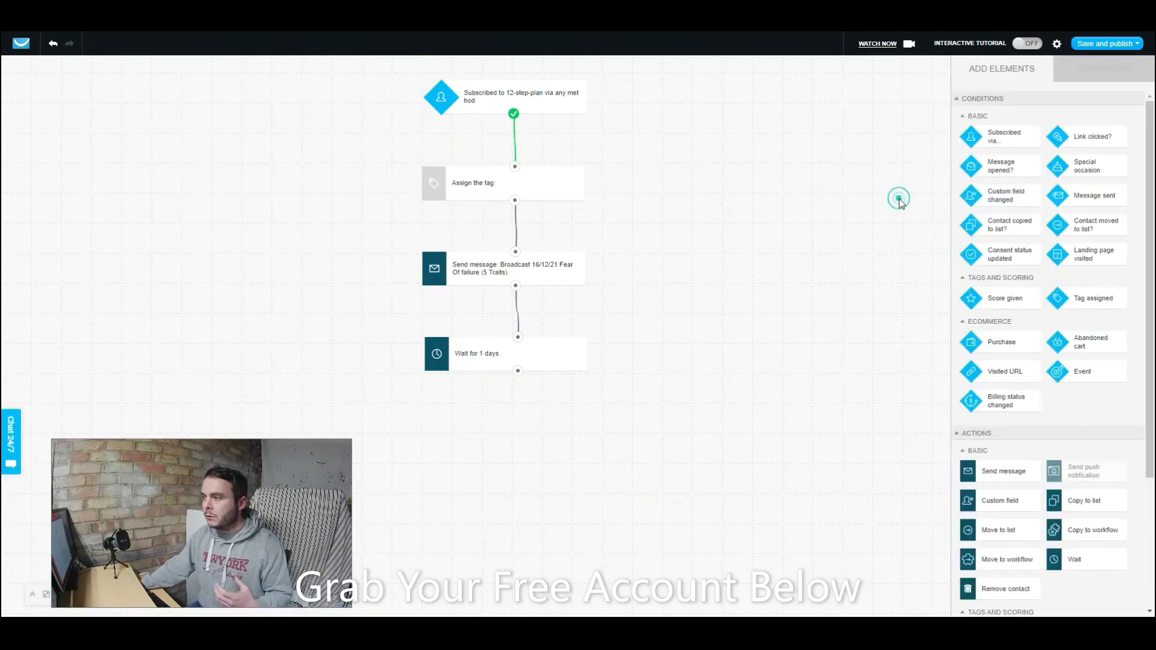
# Step: Add a Link clicked? condition below the Wait action and connect the two elements
pyautogui.click(573, 361)
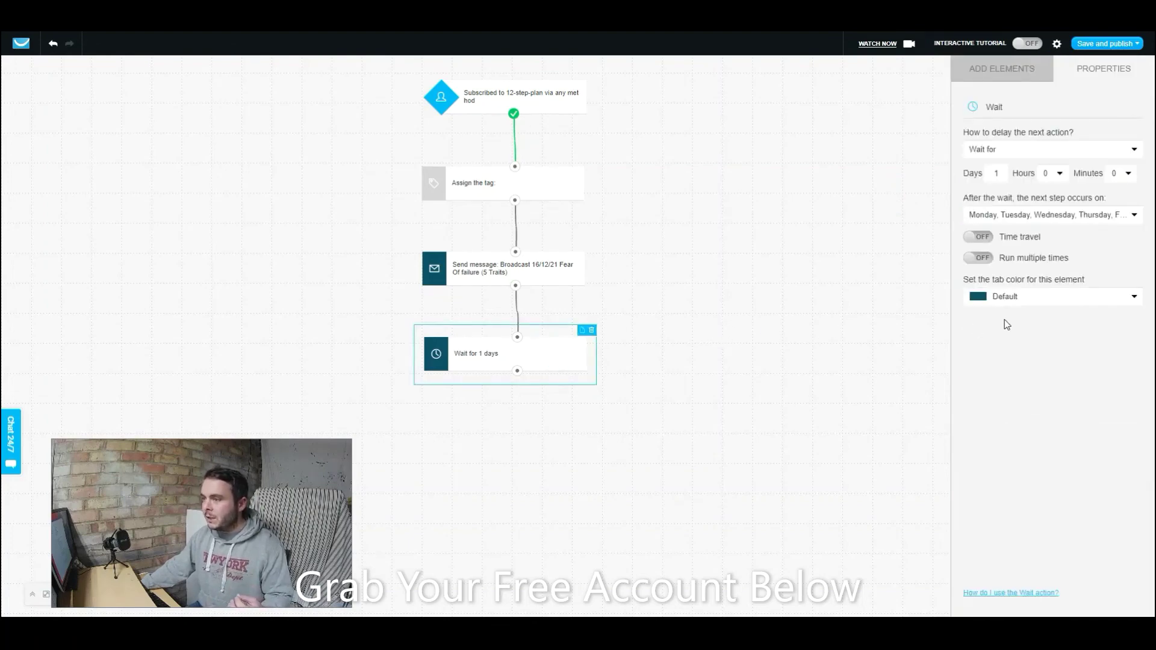
pyautogui.click(769, 301)
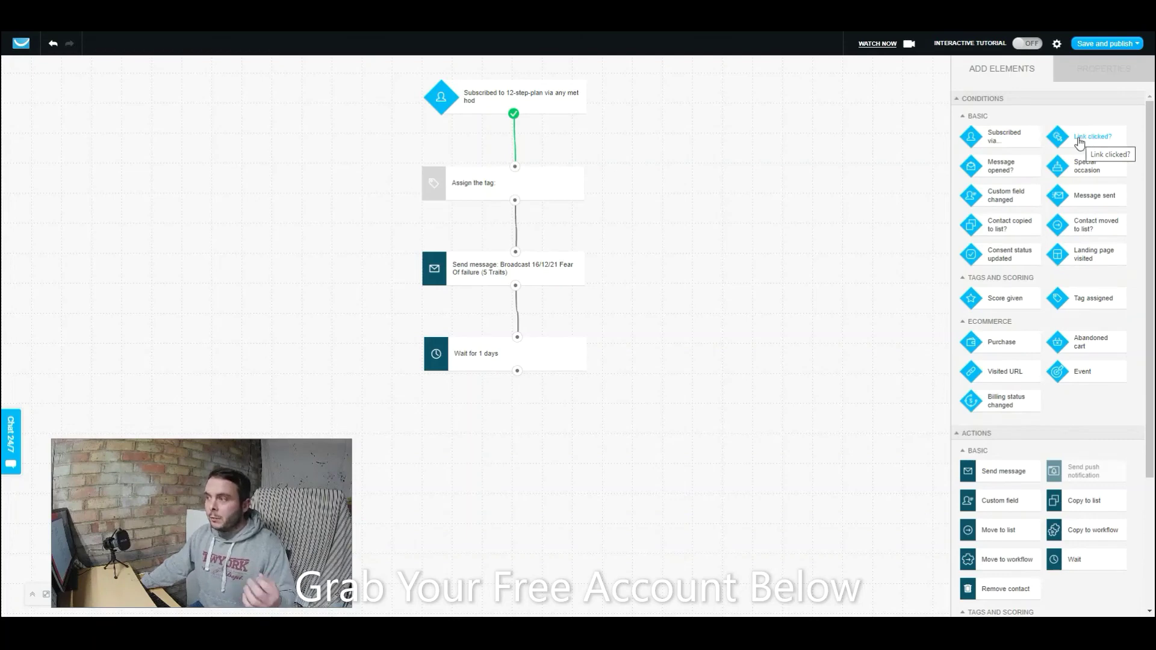
pyautogui.moveTo(1078, 143); pyautogui.dragTo(501, 415)
pyautogui.moveTo(517, 371); pyautogui.dragTo(522, 428)
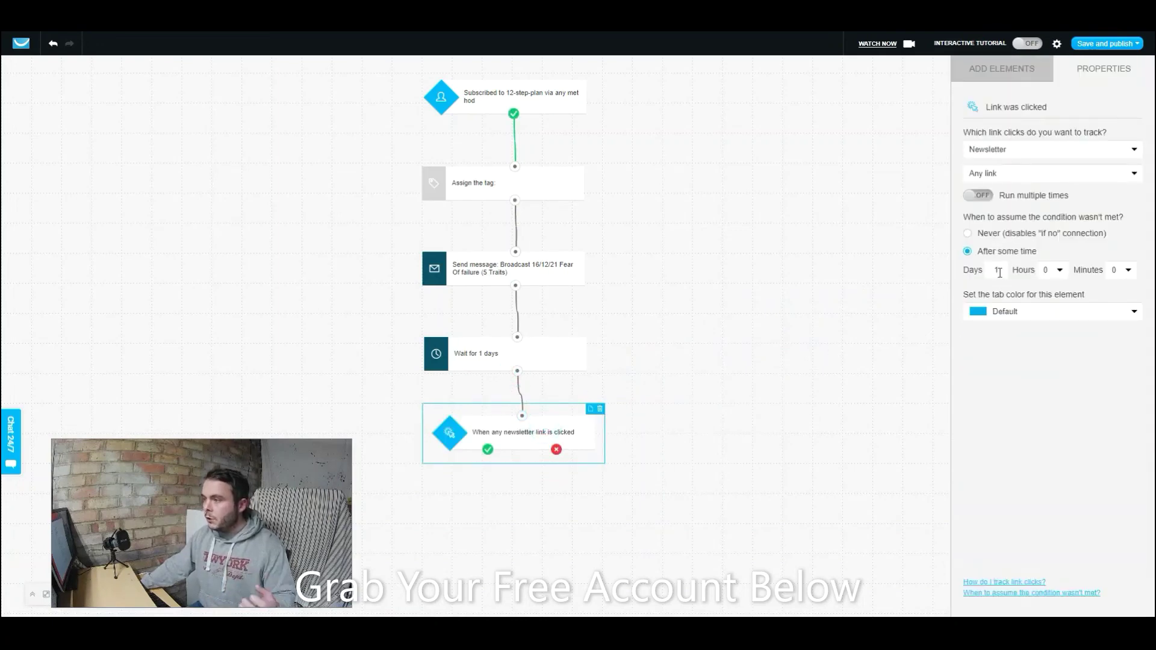
# Step: Set the link condition to be assumed not met after 2 days and 30 minutes
pyautogui.doubleClick(998, 271)
pyautogui.write('20')
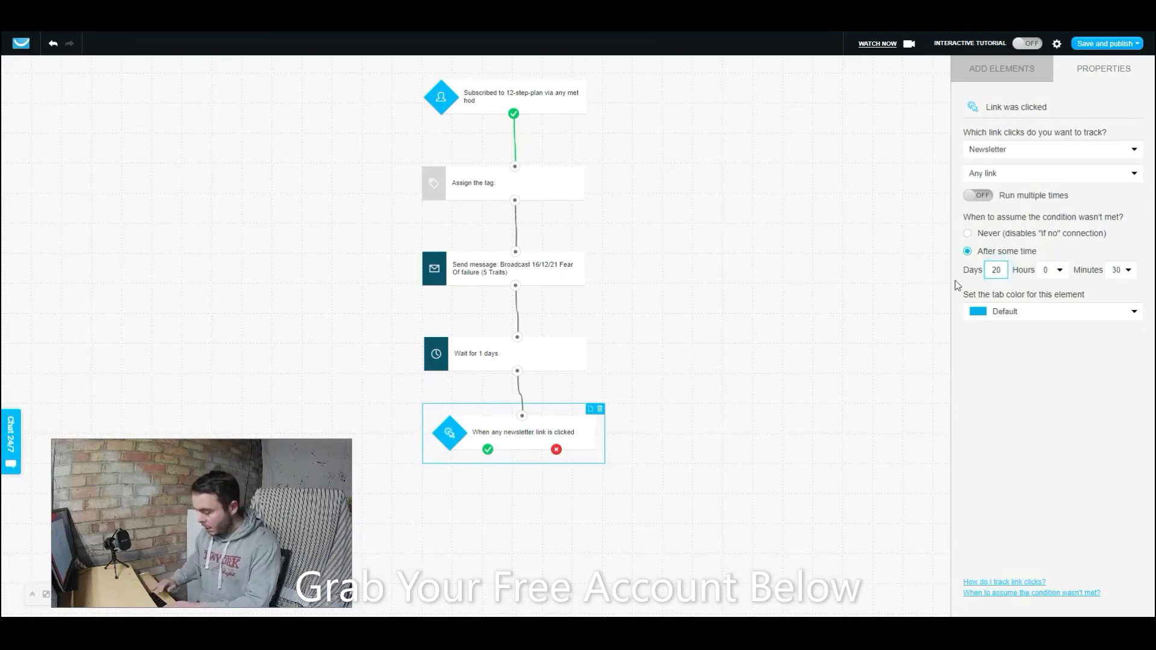
pyautogui.press('BackSpace')
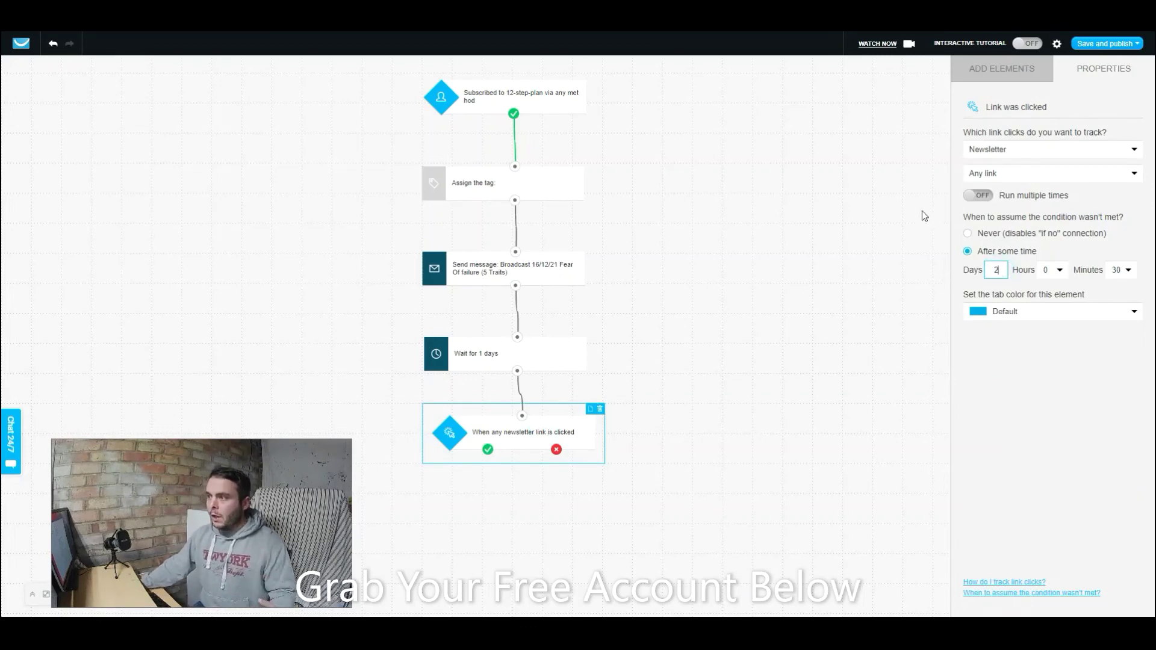
# Step: Make the condition track any link from the specific Automation message Broadcast 16/12/21 Fear Of failure (5 Traits)
pyautogui.click(1101, 154)
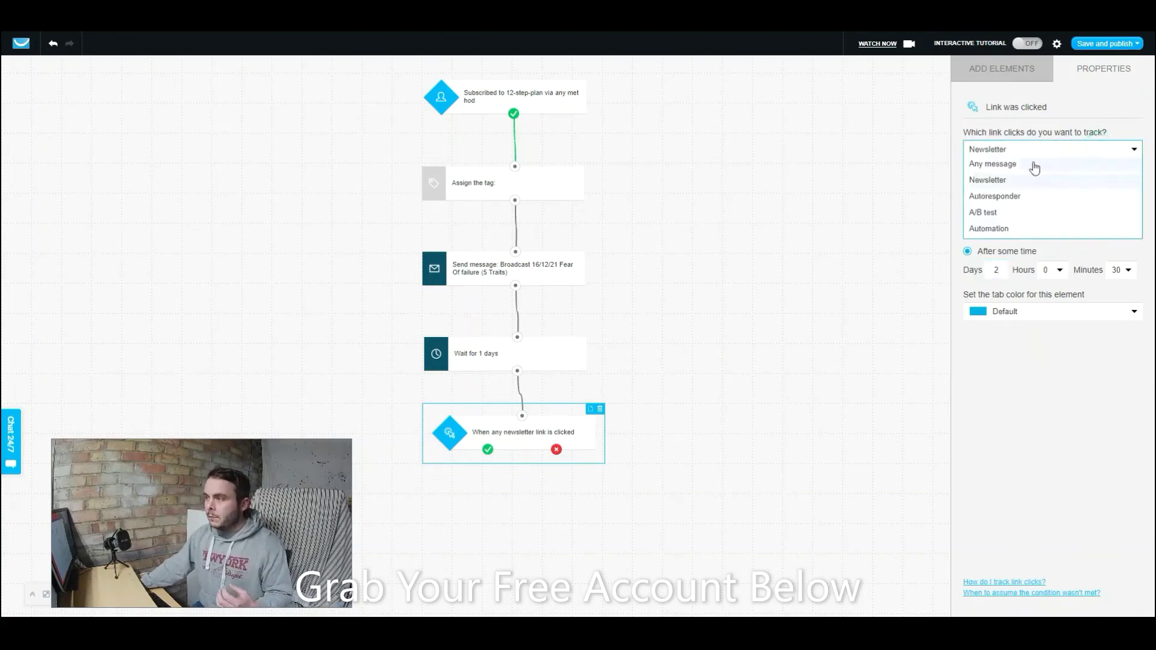
pyautogui.click(1001, 230)
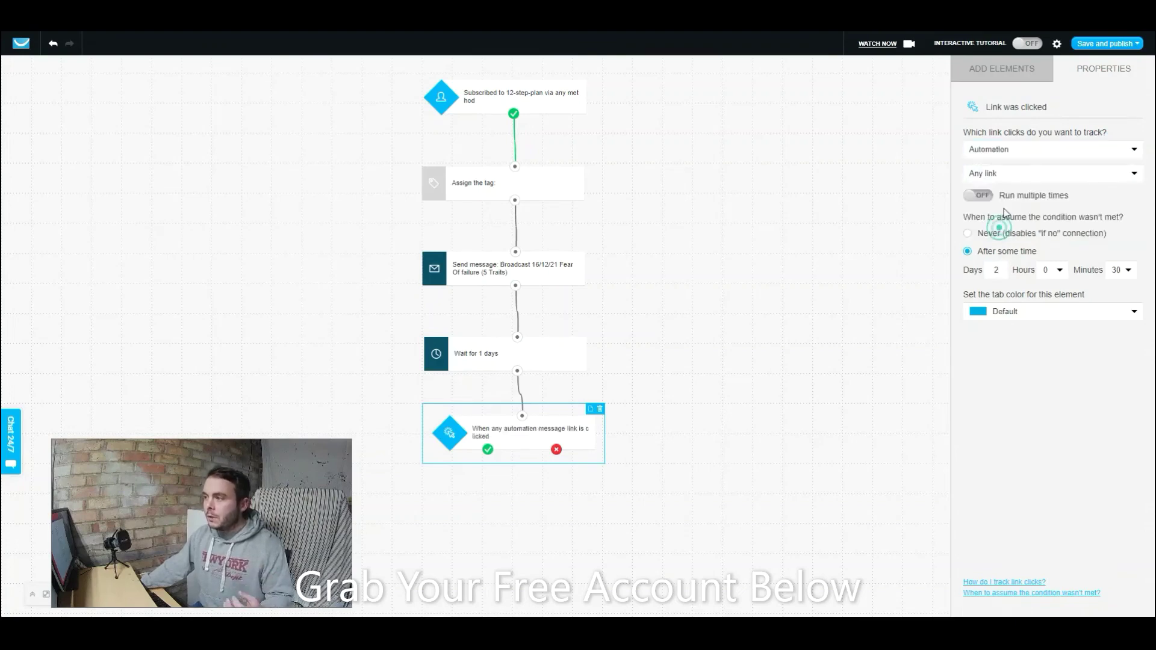
pyautogui.click(1068, 176)
pyautogui.click(1058, 204)
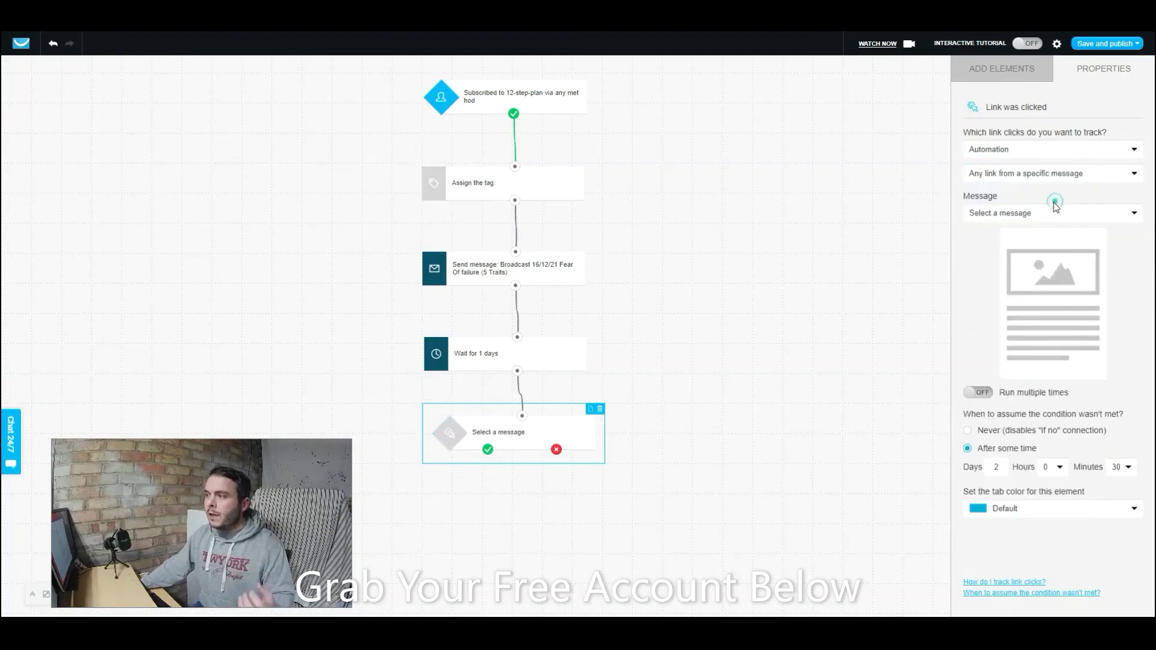
pyautogui.click(1133, 214)
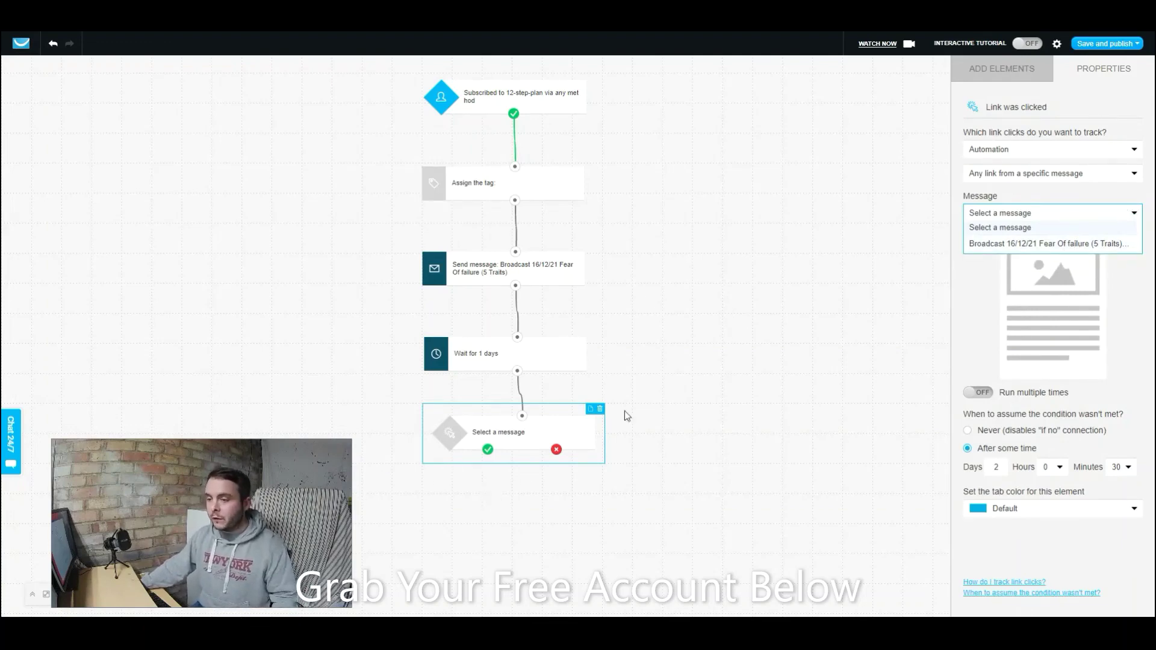
pyautogui.click(982, 244)
pyautogui.click(703, 397)
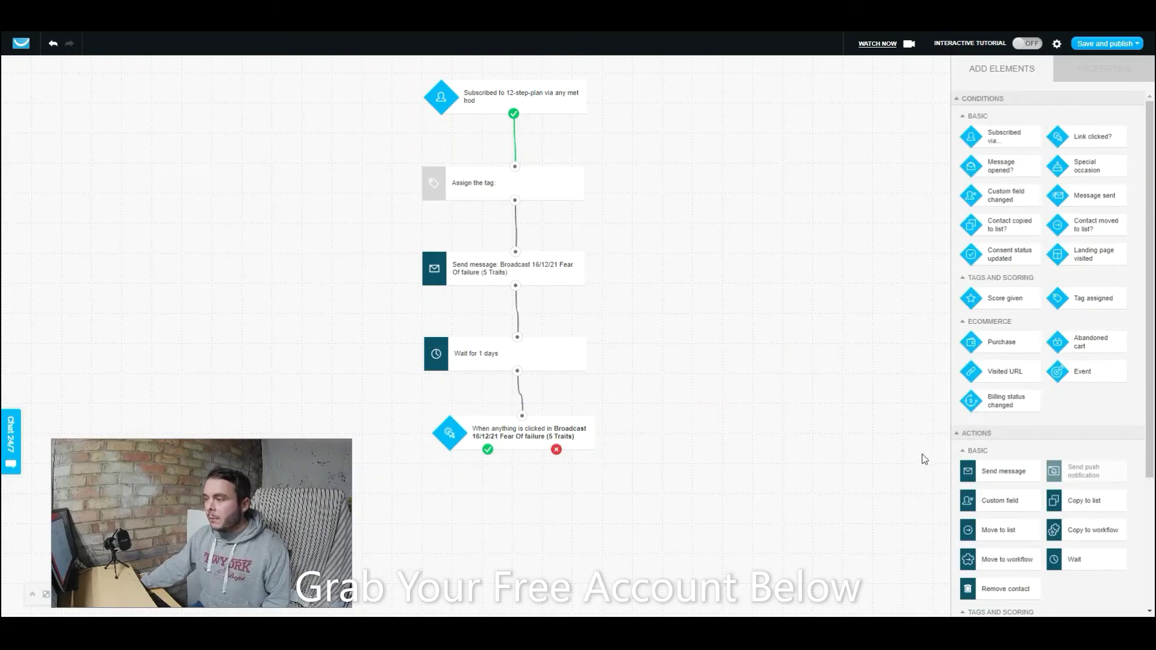
# Step: Add a Send message action and a Move to list action below the link condition and try to connect the yes branch to Move to list
pyautogui.moveTo(998, 470); pyautogui.dragTo(698, 477)
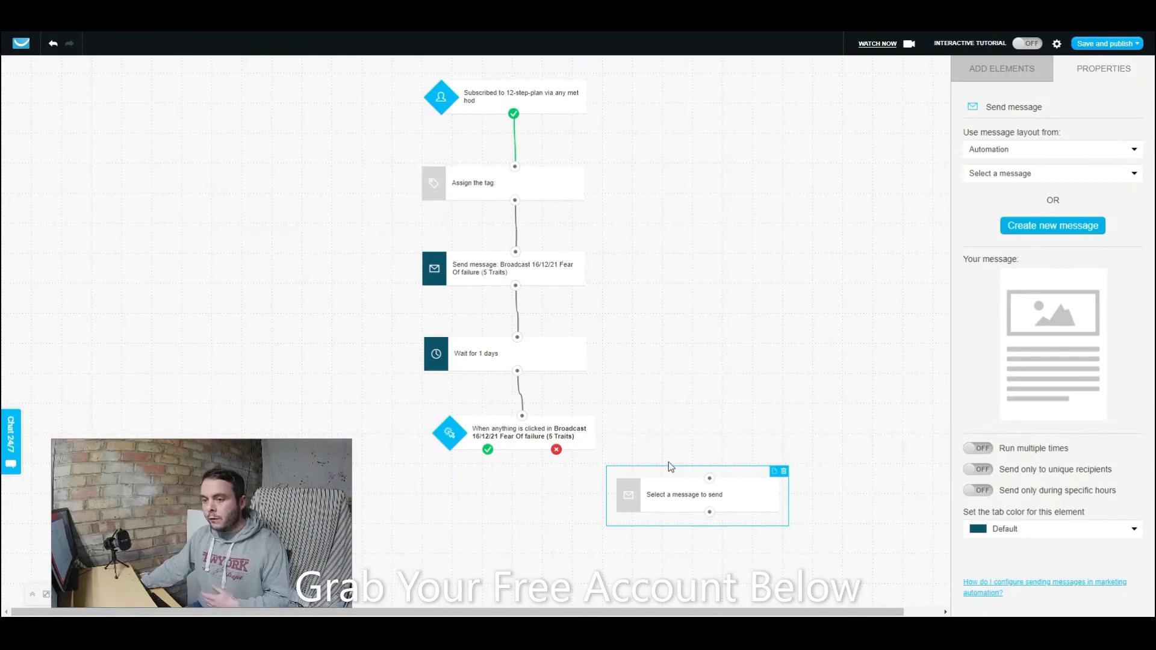
pyautogui.click(878, 308)
pyautogui.scroll(-3, 1047, 361)
pyautogui.moveTo(990, 408); pyautogui.dragTo(468, 485)
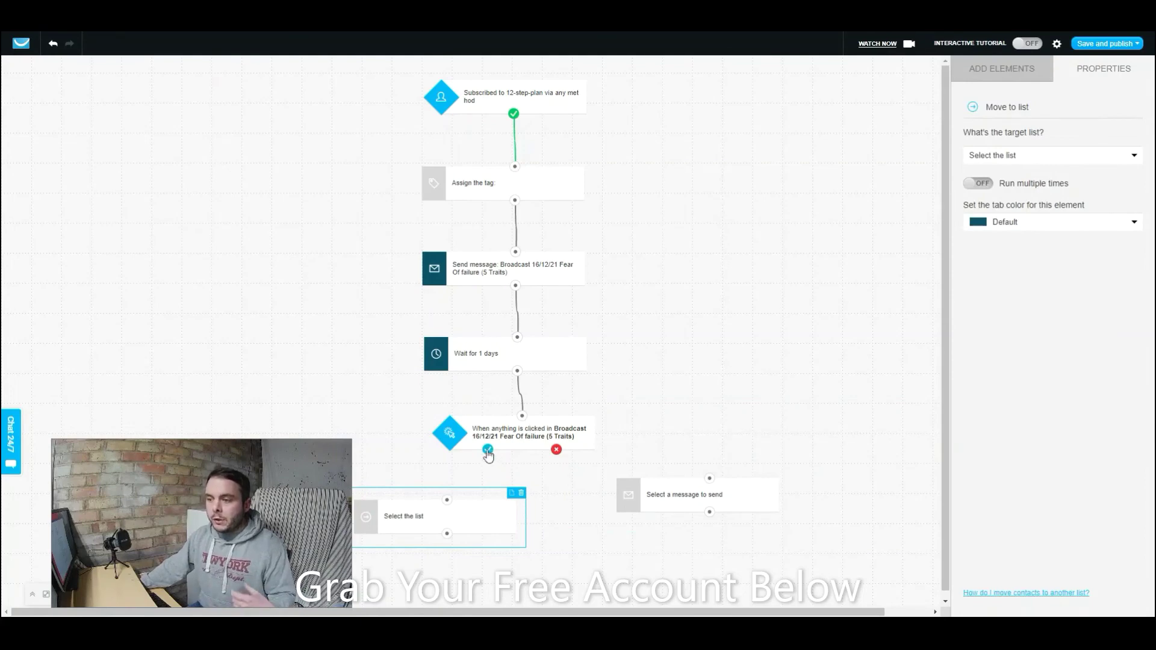
pyautogui.moveTo(488, 452); pyautogui.dragTo(448, 501)
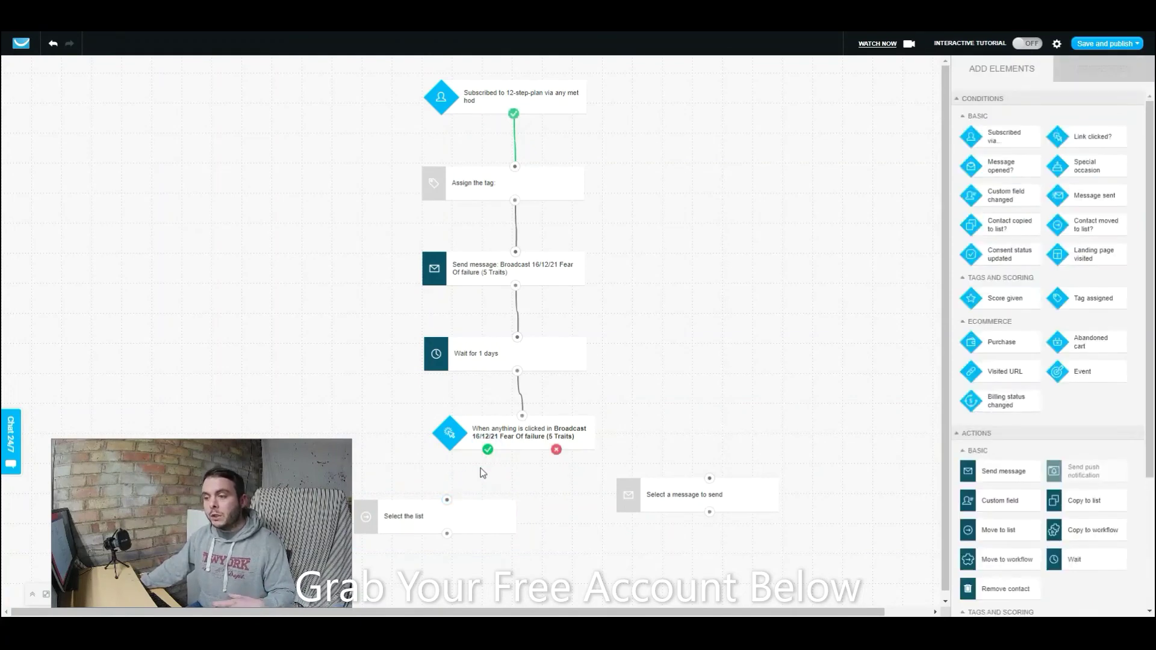
# Step: Review the target lists available to the Move to list action and select the unassigned Send message action
pyautogui.click(464, 519)
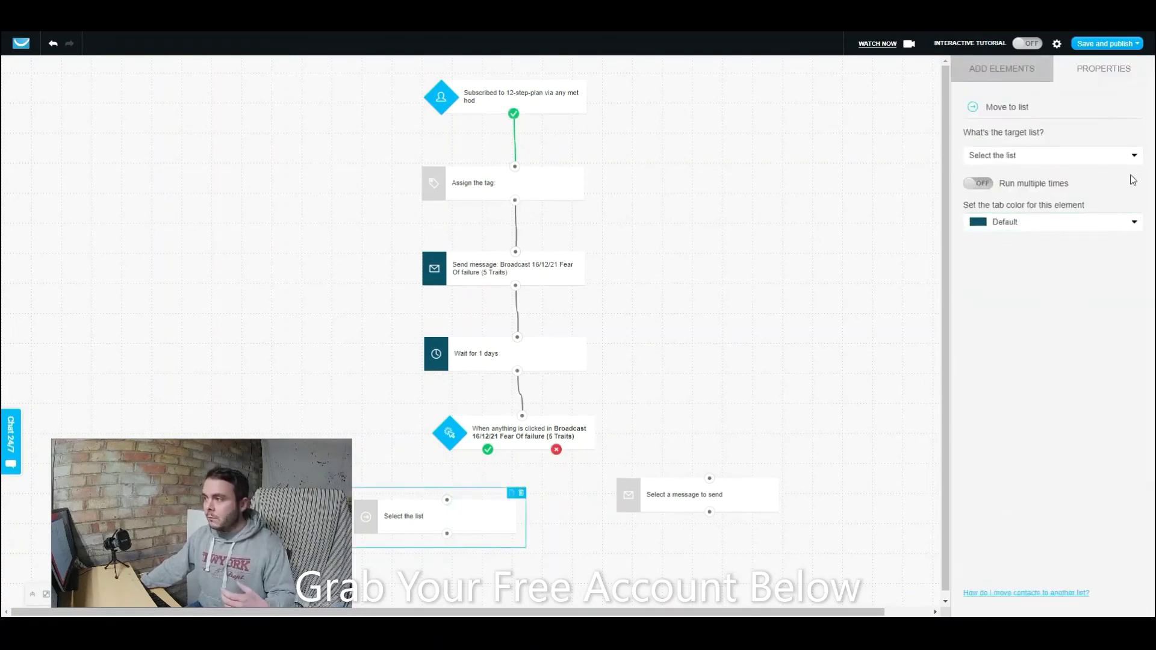
pyautogui.click(1134, 158)
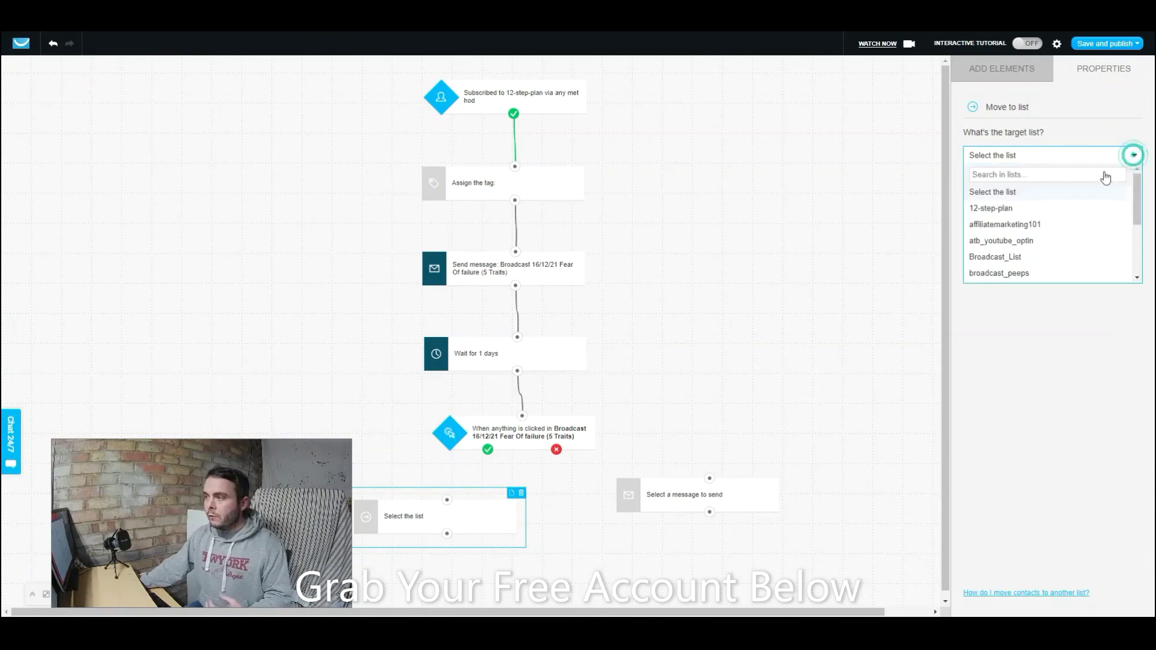
pyautogui.click(893, 257)
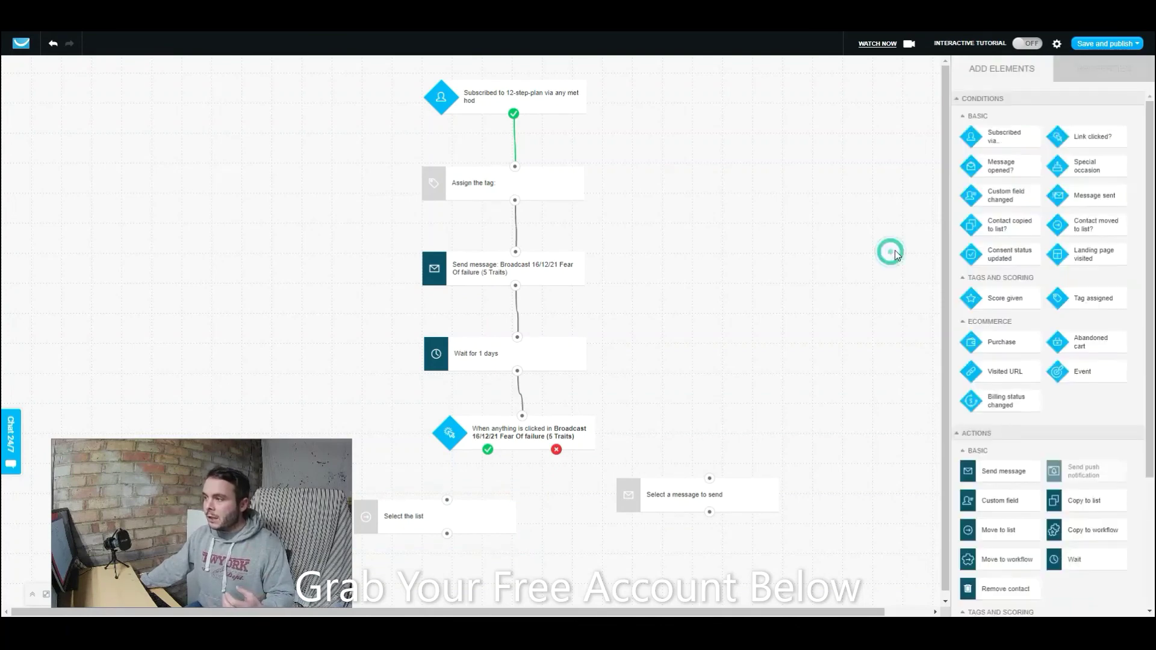
pyautogui.click(699, 497)
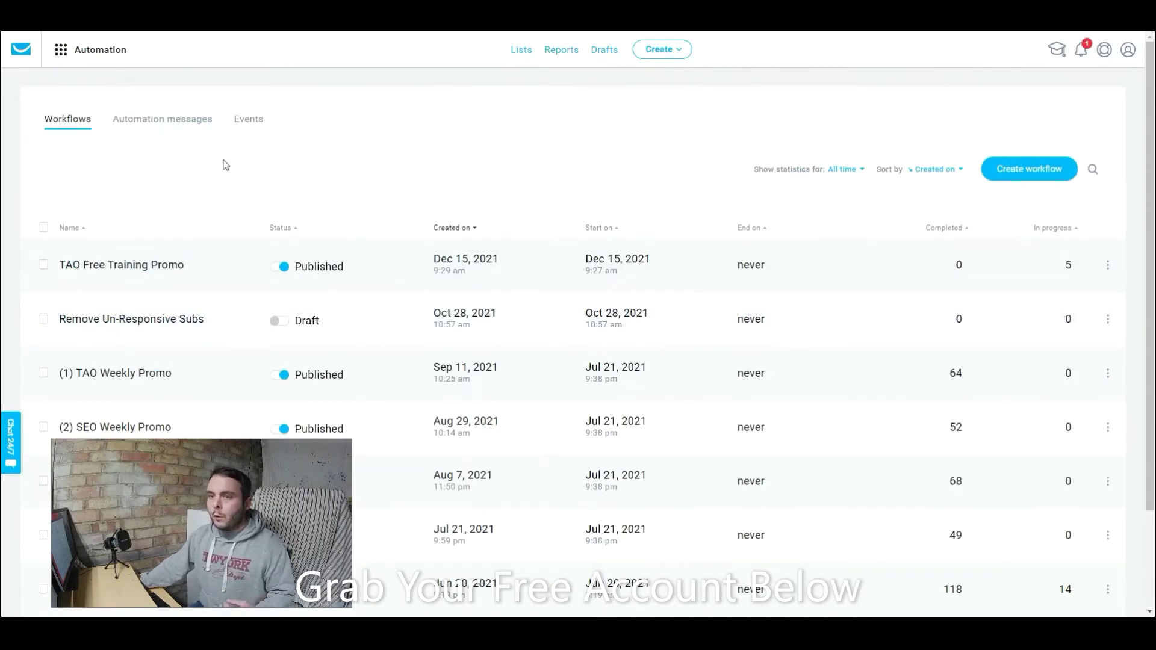
# Step: View the automation messages and the overview of contact lists
pyautogui.click(169, 120)
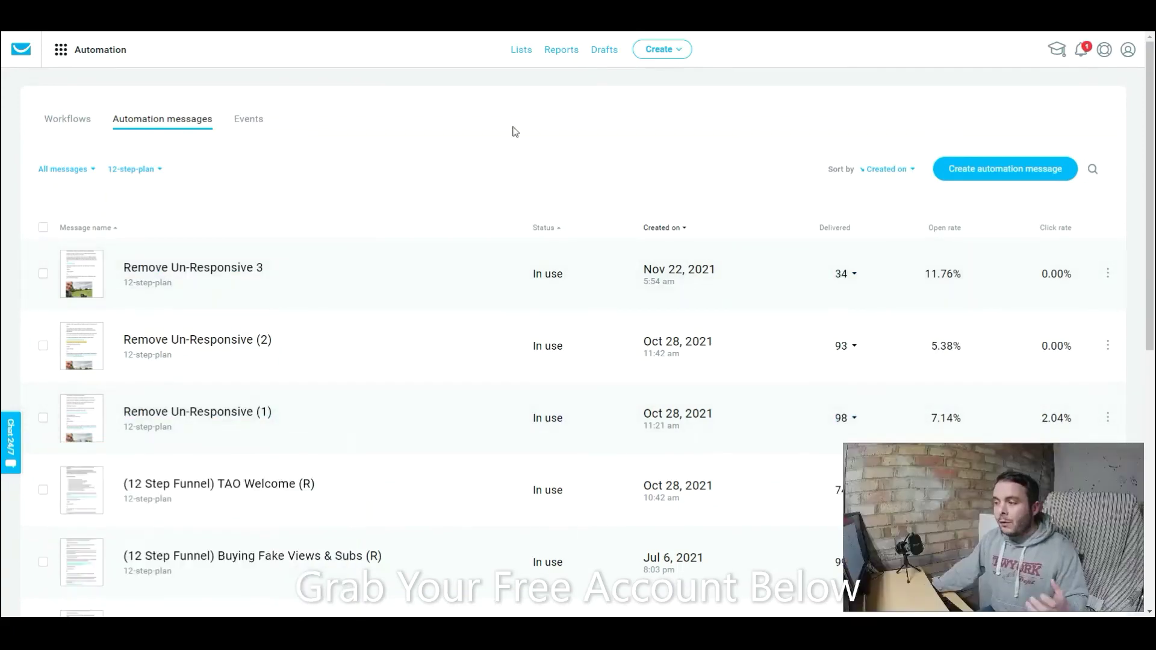
pyautogui.click(521, 51)
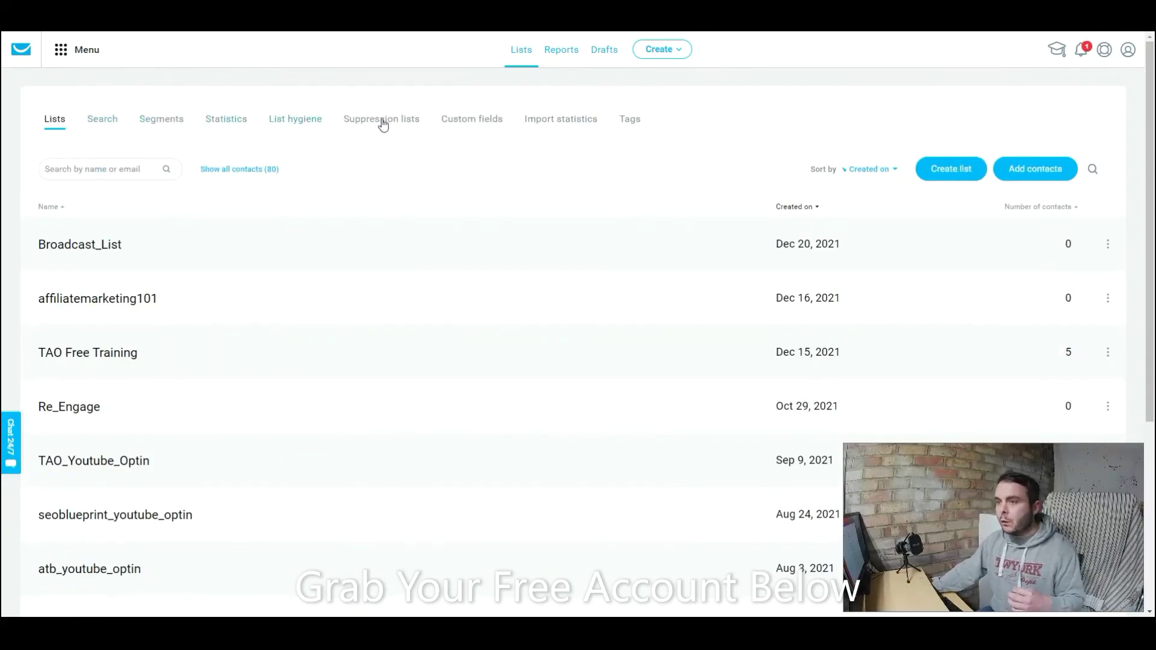
# Step: Run an advanced contact search for the assigned tag 12_Step_Optin and view the option to save it as a segment
pyautogui.click(103, 120)
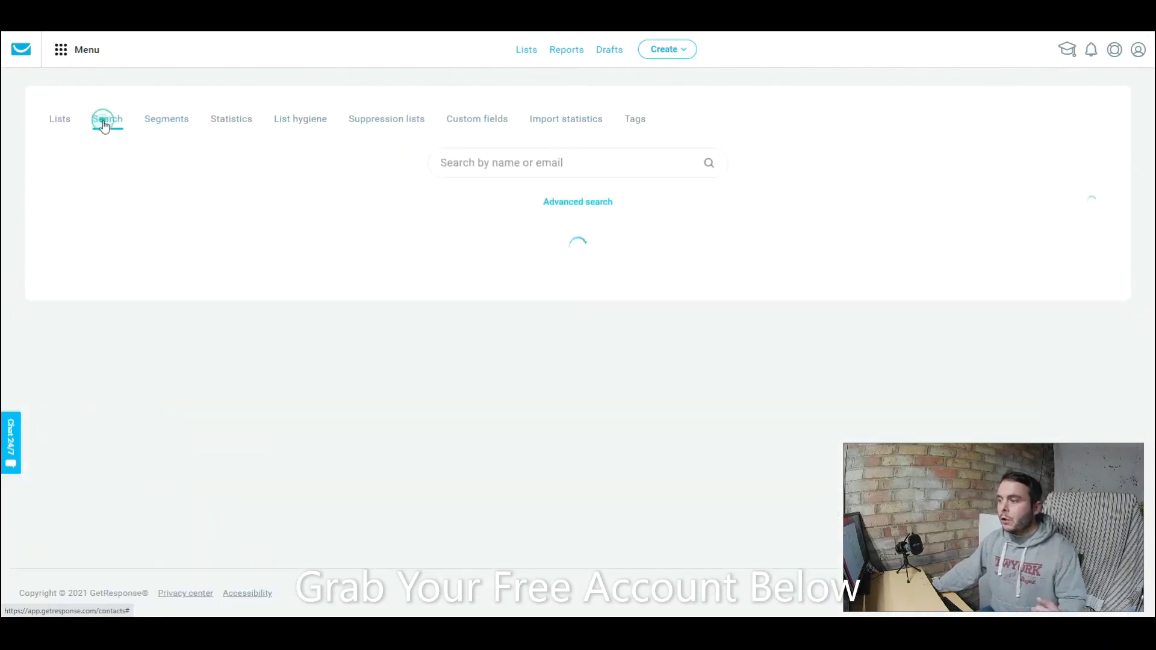
pyautogui.click(555, 203)
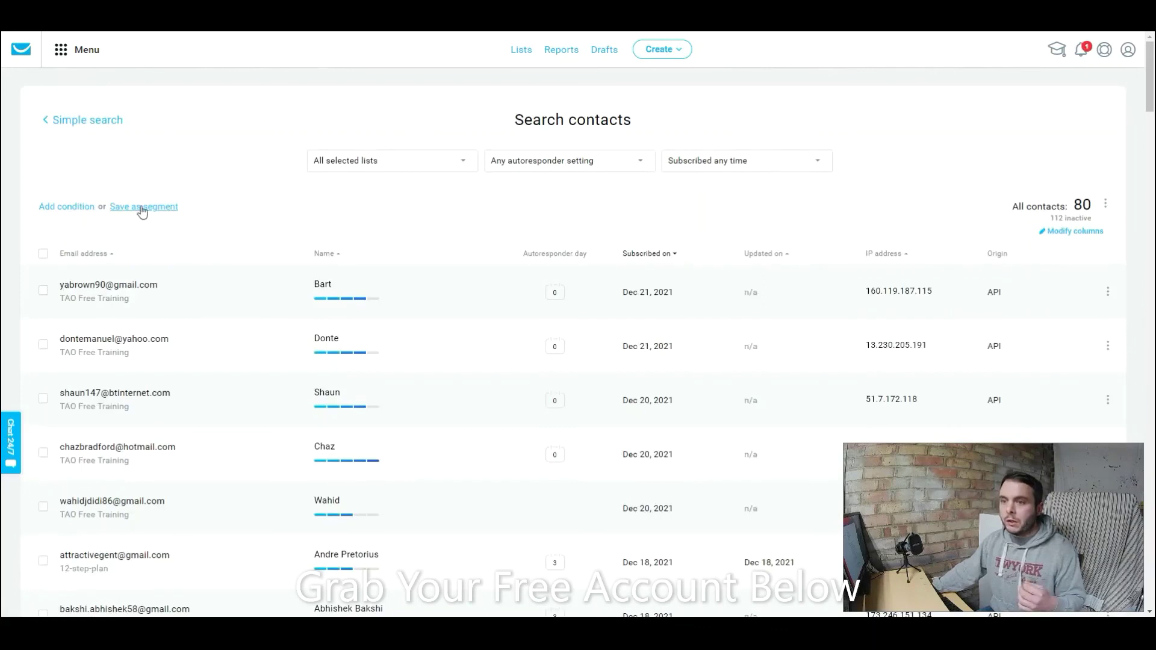
pyautogui.click(62, 206)
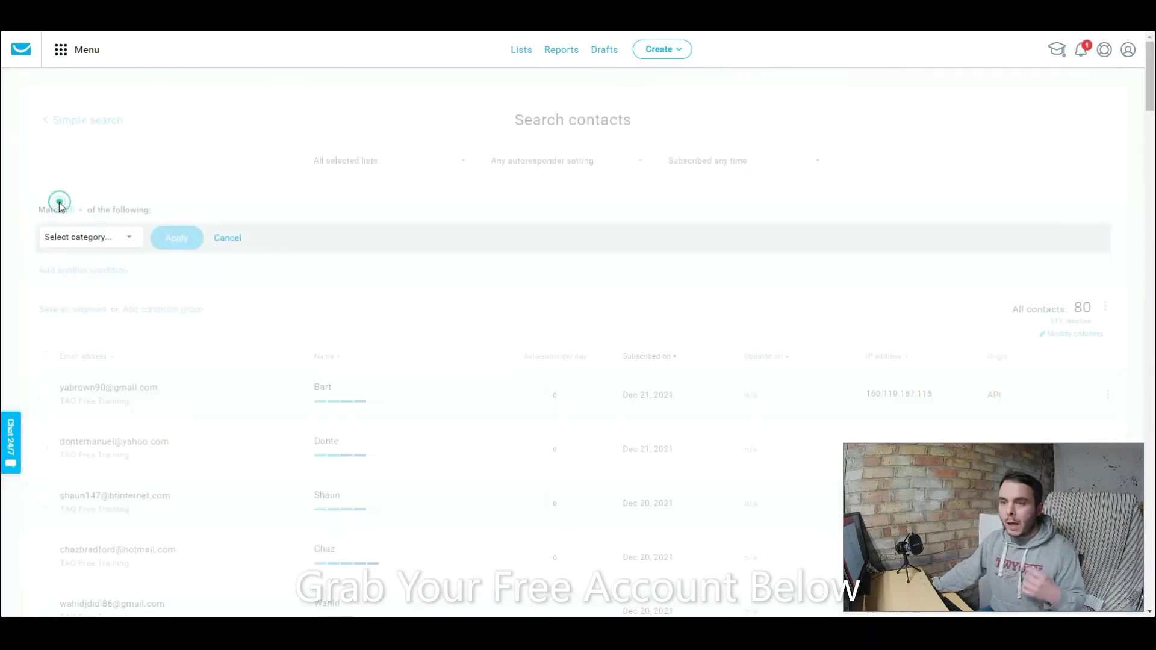
pyautogui.click(133, 240)
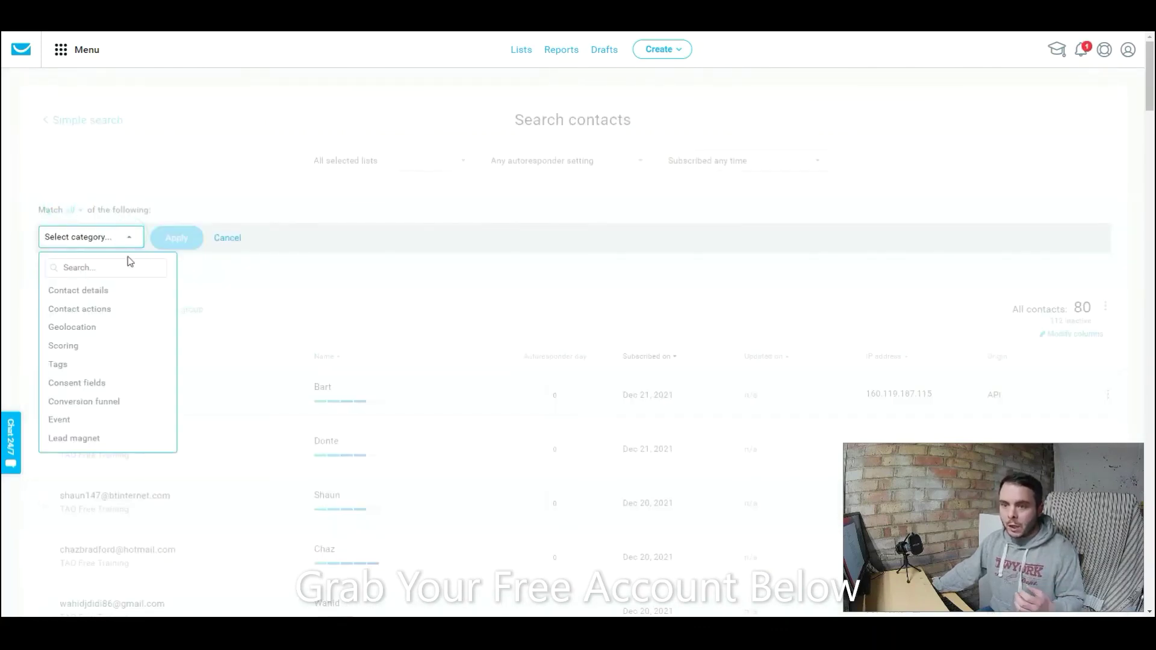
pyautogui.click(58, 364)
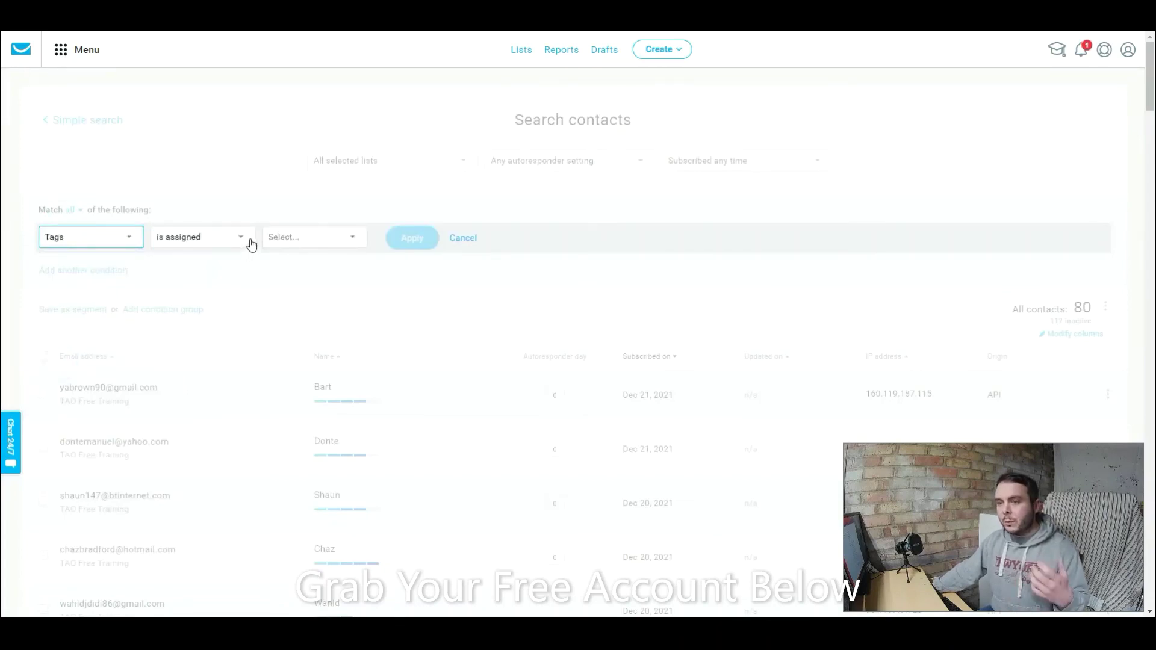
pyautogui.click(351, 237)
pyautogui.click(319, 289)
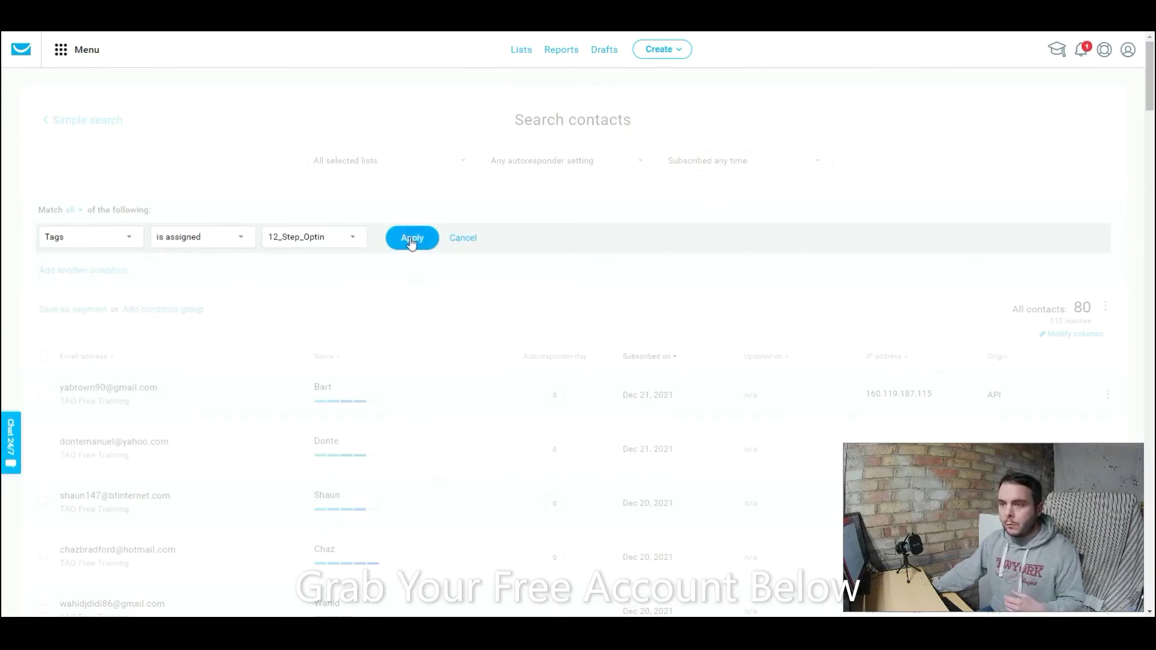
pyautogui.click(410, 241)
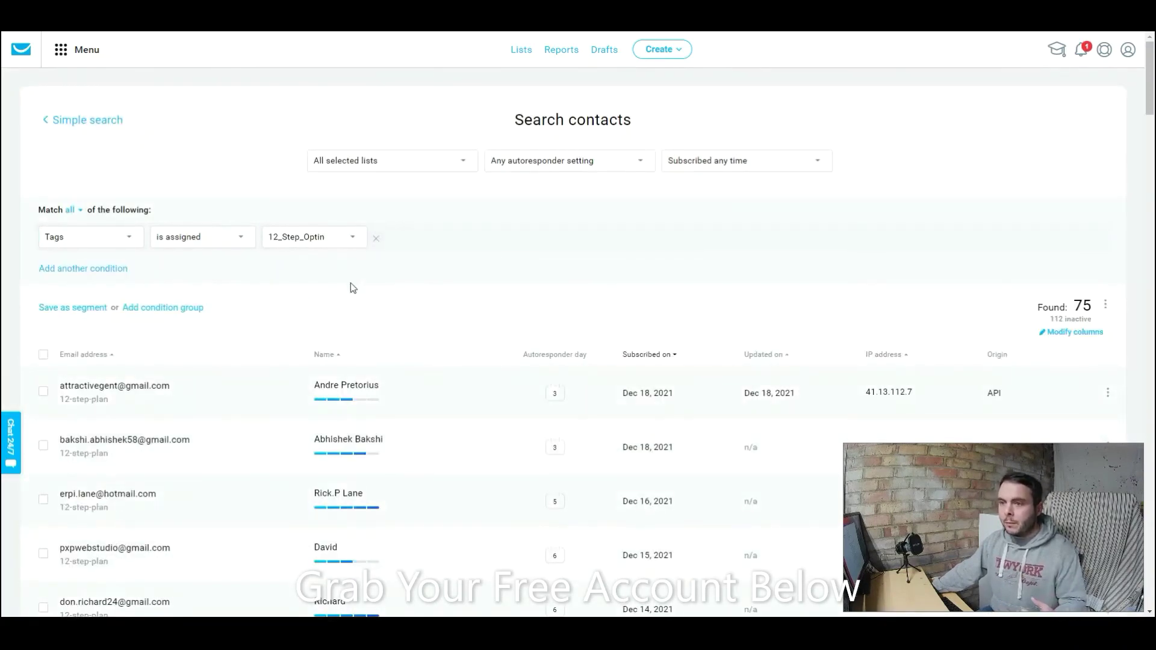
pyautogui.click(84, 308)
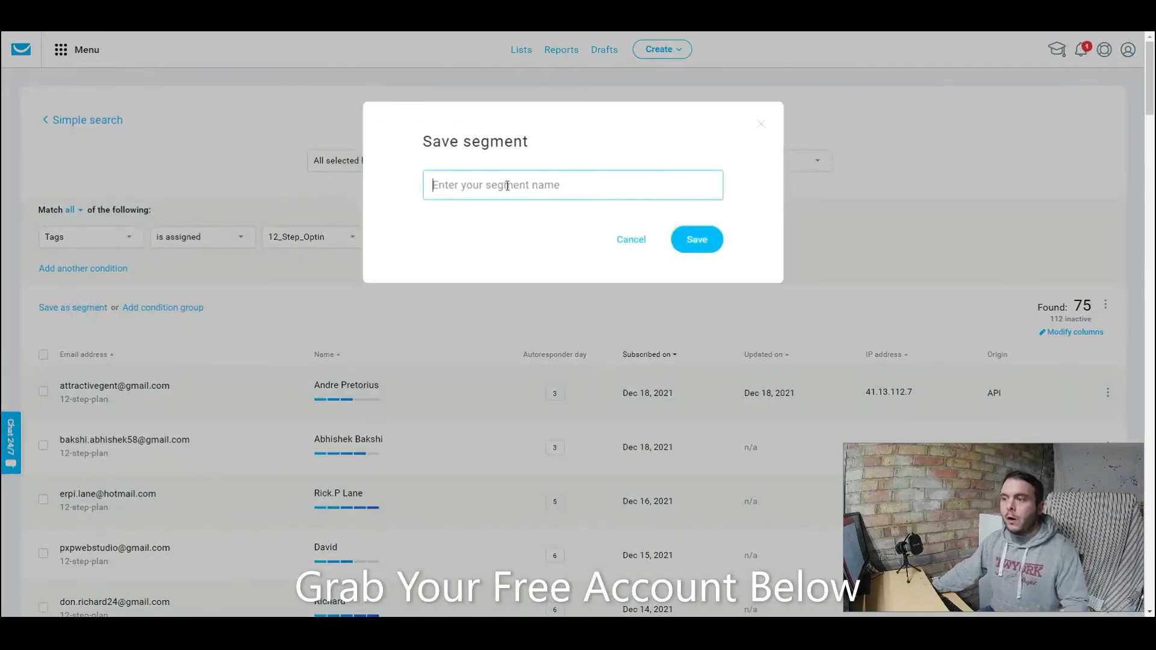
pyautogui.click(626, 241)
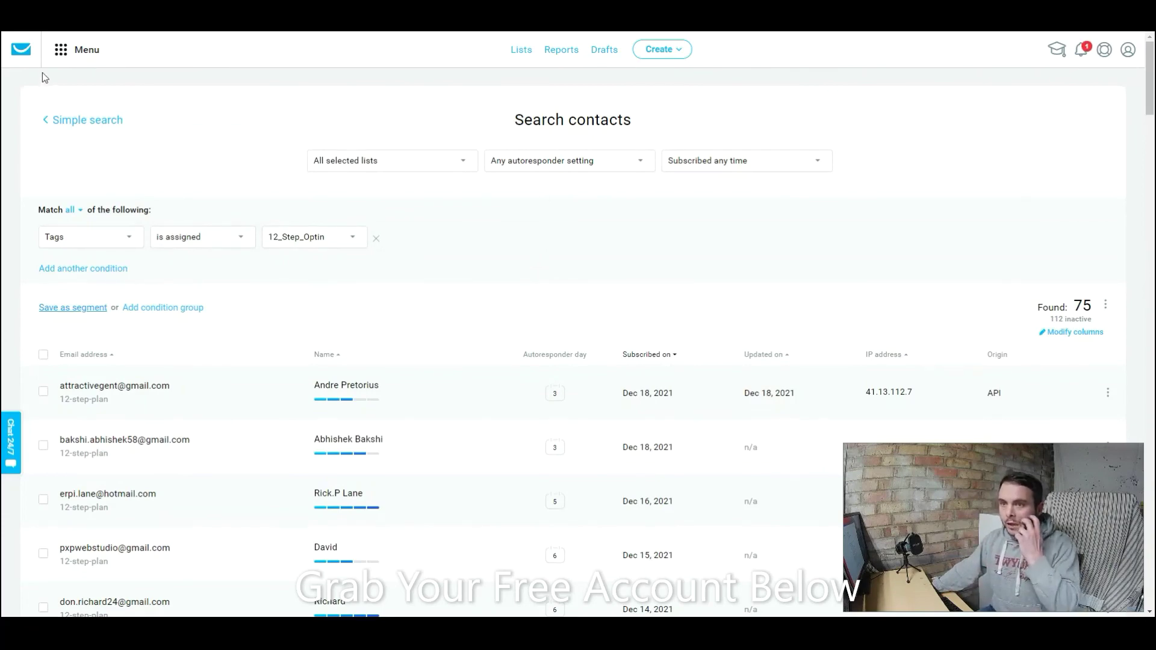
# Step: Start a new newsletter and add Broadcast_List as its recipients
pyautogui.click(662, 49)
pyautogui.click(565, 111)
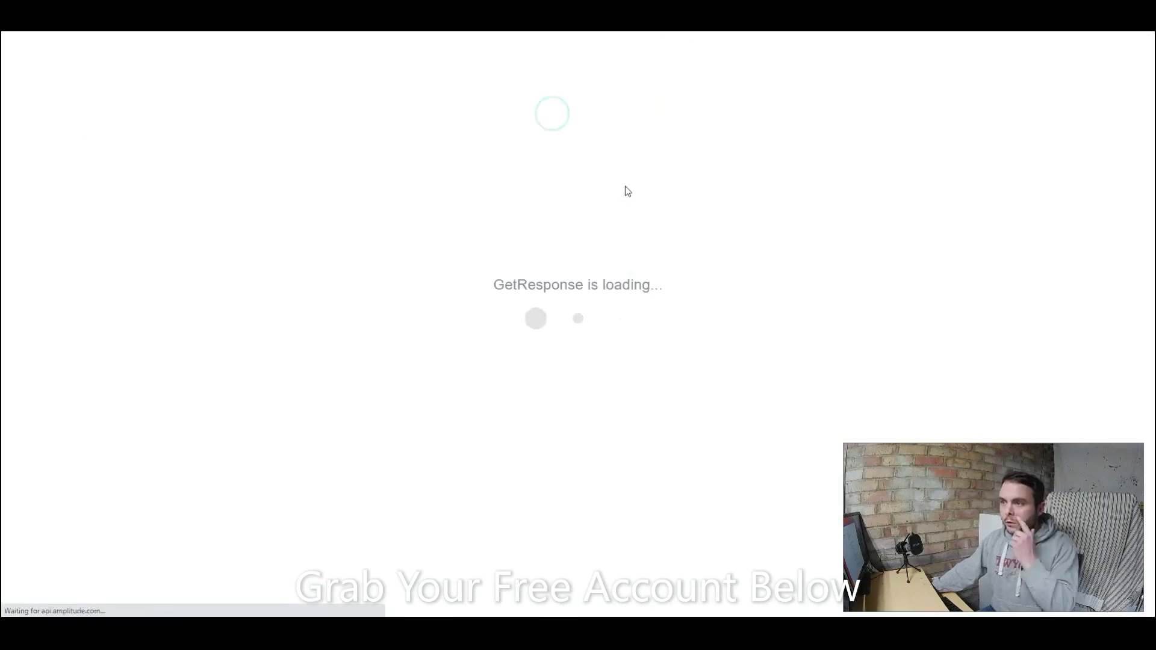
pyautogui.click(782, 275)
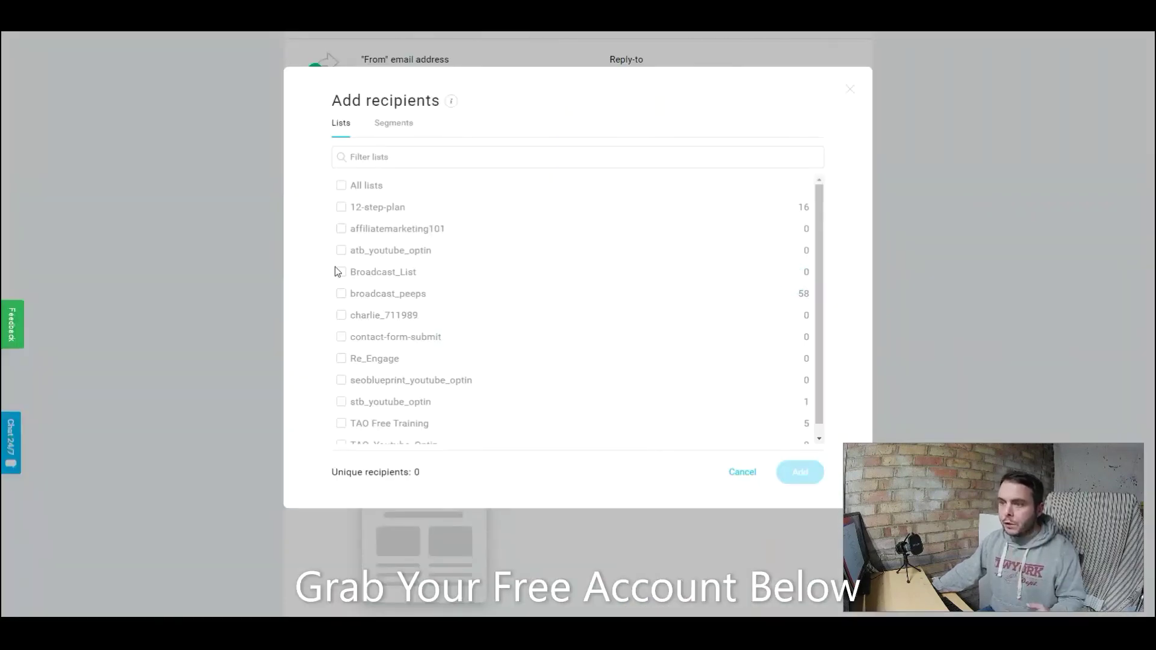
pyautogui.click(341, 272)
pyautogui.click(800, 472)
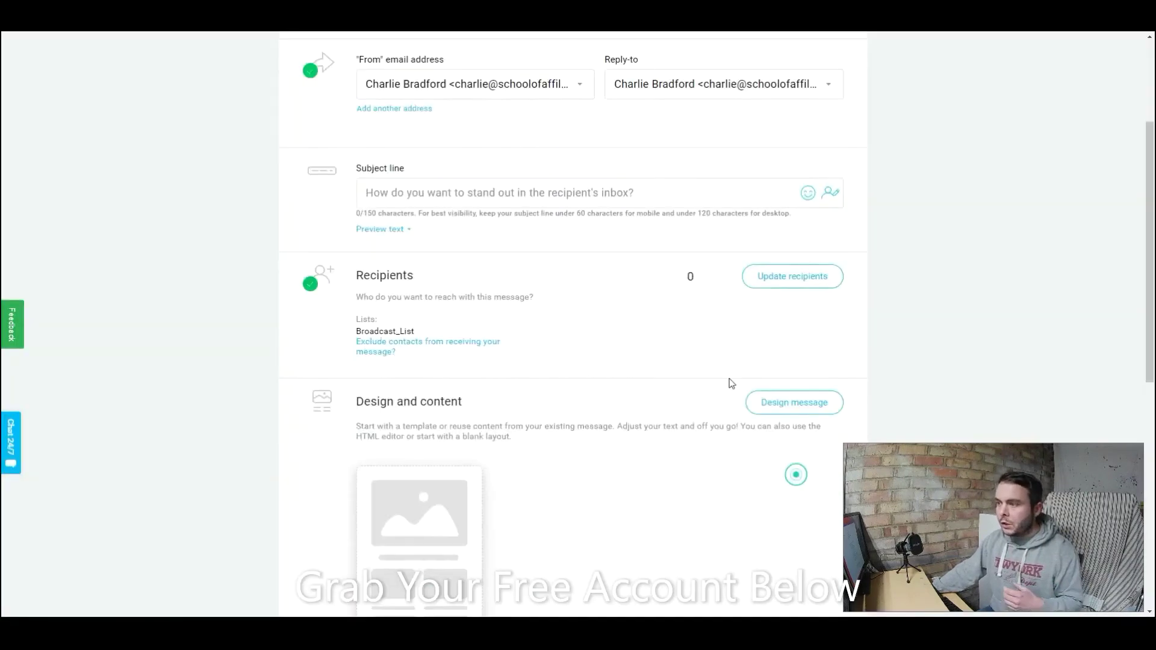
# Step: Exclude the Done SEO Promo segment from receiving the newsletter
pyautogui.click(439, 346)
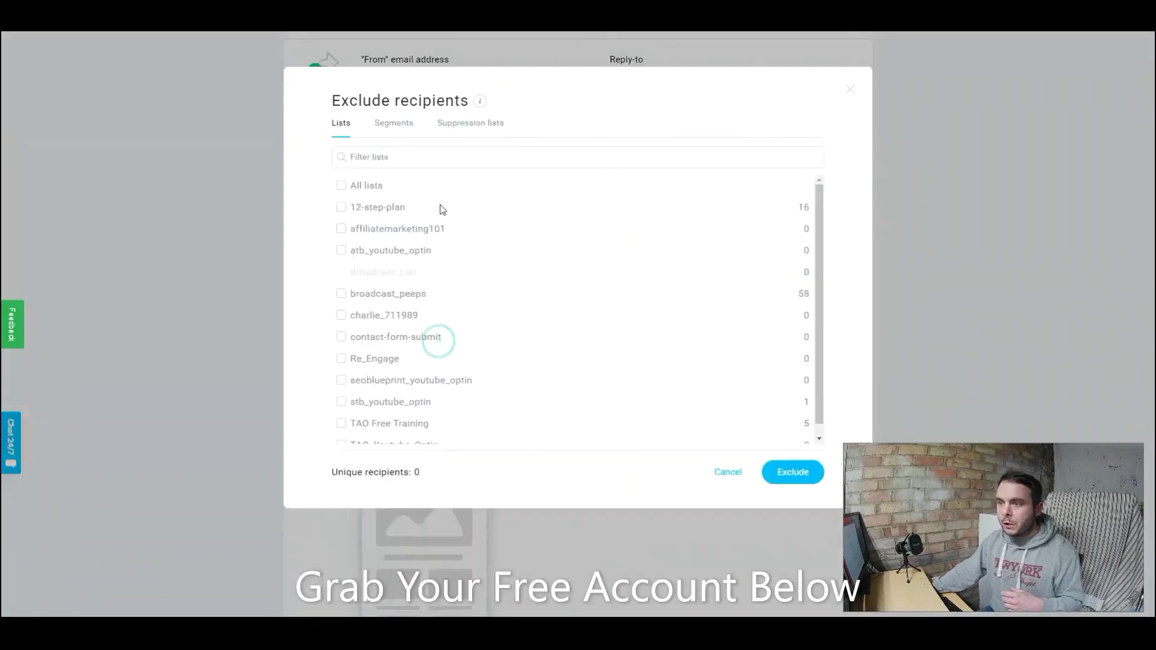
pyautogui.click(396, 125)
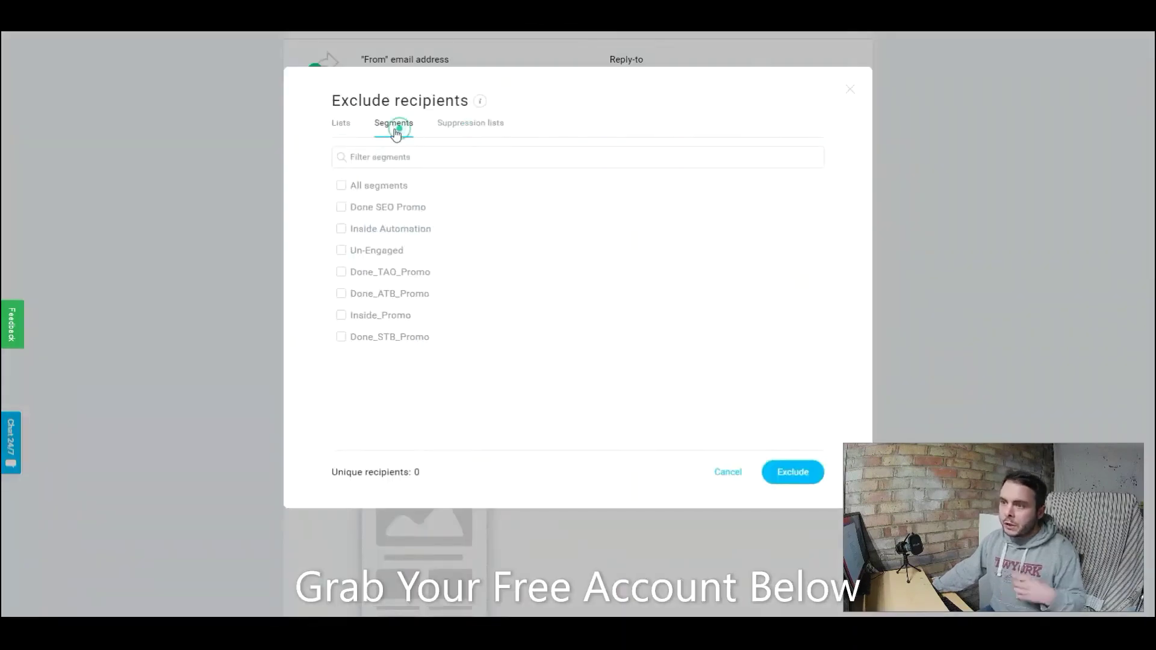
pyautogui.click(341, 208)
pyautogui.click(793, 472)
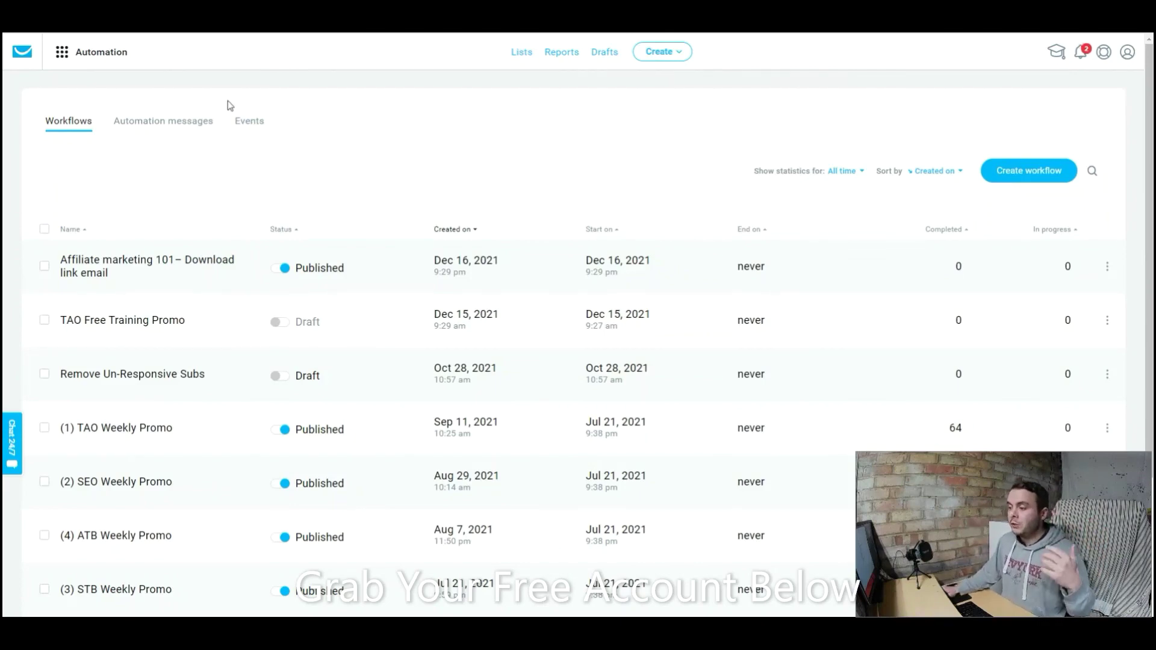
# Step: Open the School of Affiliates site in Website Builder and review its performance and traffic statistics
pyautogui.click(62, 51)
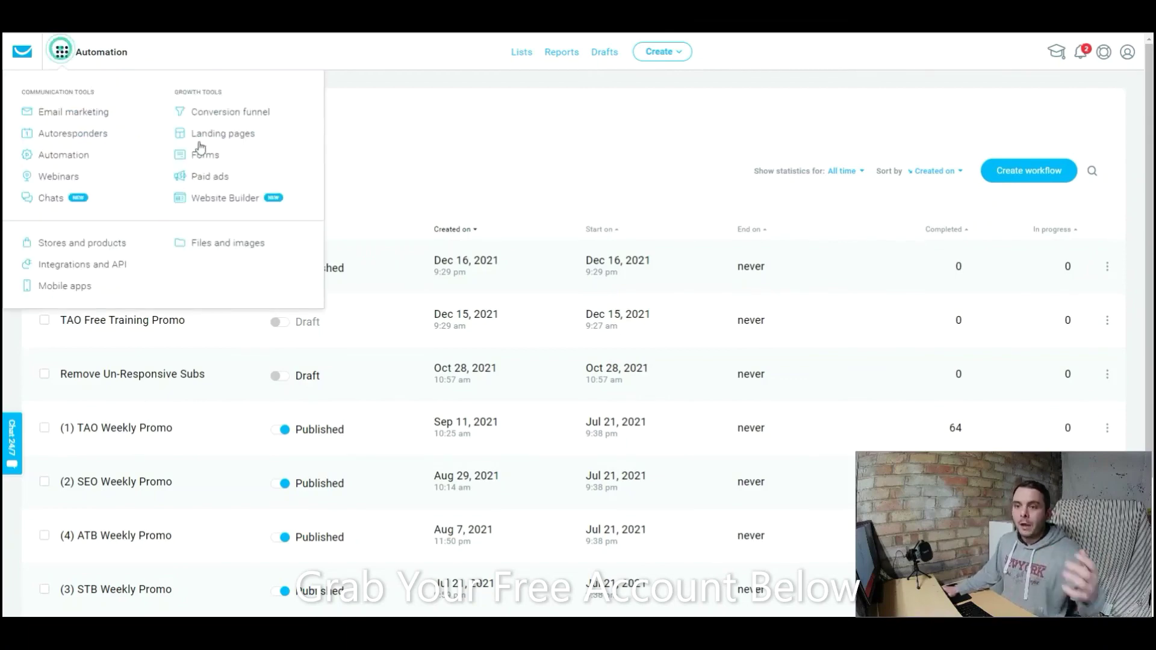
pyautogui.click(214, 203)
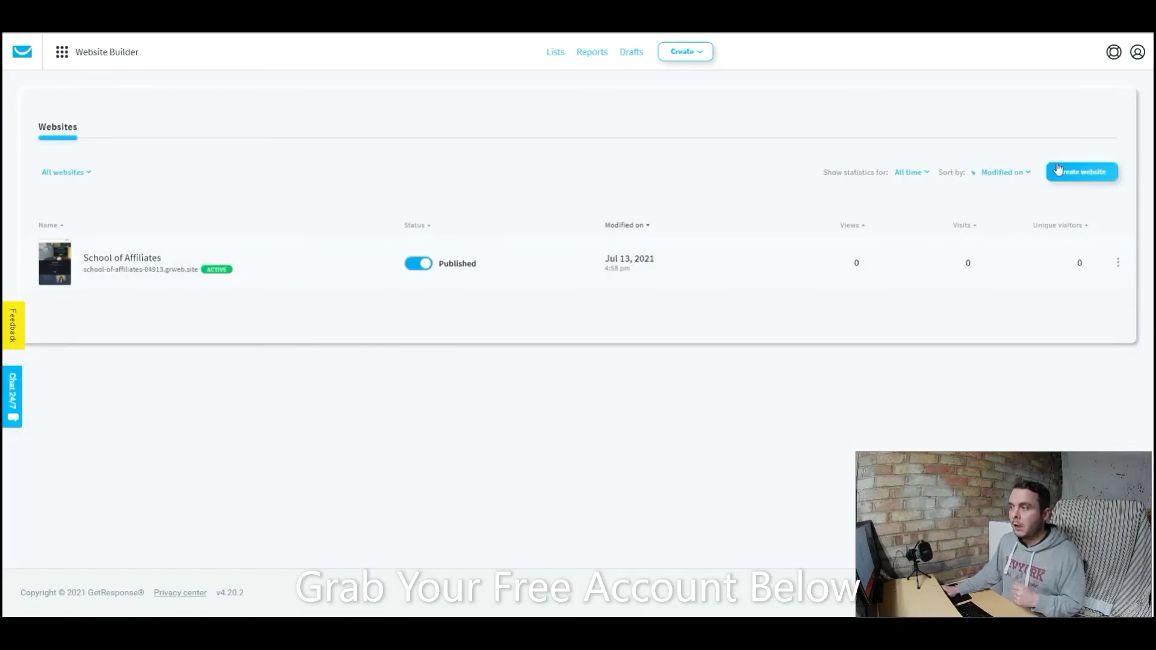
pyautogui.click(121, 256)
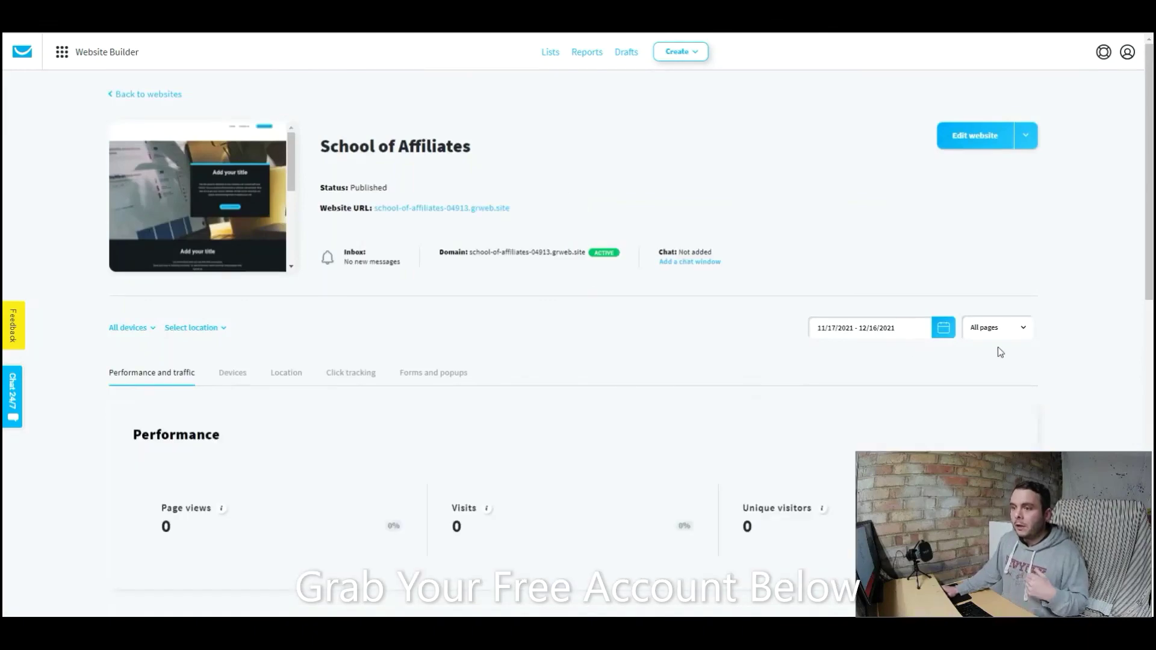
pyautogui.scroll(-7, 999, 349)
pyautogui.scroll(5, 1010, 348)
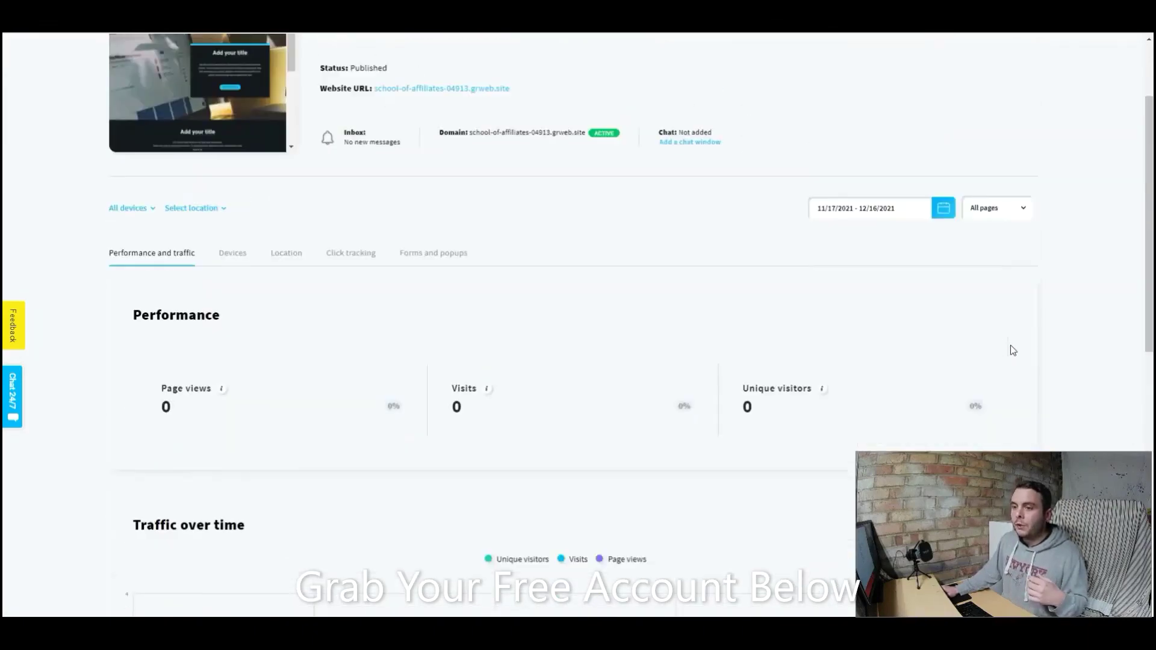
pyautogui.scroll(2, 1013, 350)
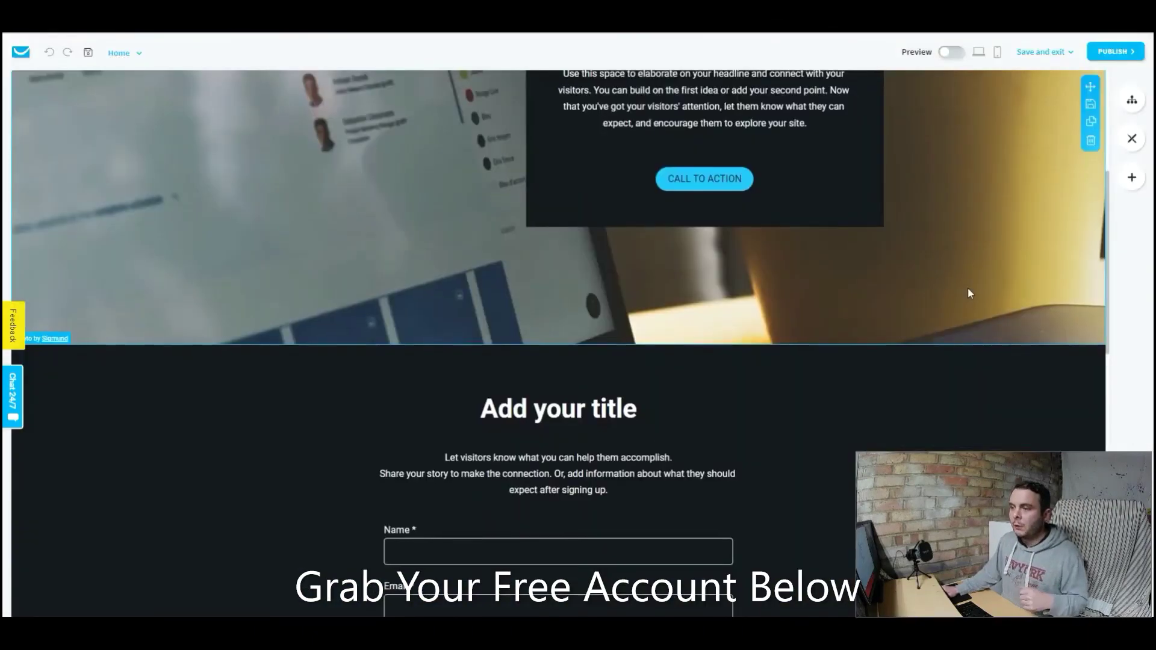
# Step: Open the School of Affiliates site in the website editor and look through the sections of its Home page
pyautogui.scroll(-10, 967, 287)
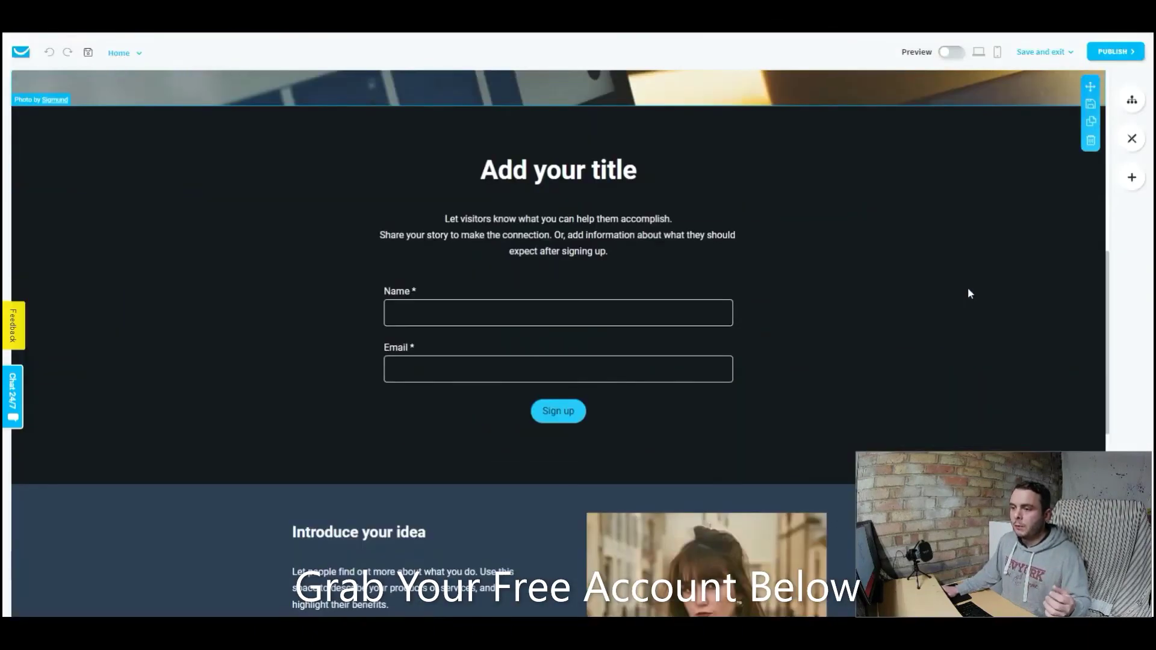
pyautogui.scroll(-2, 966, 287)
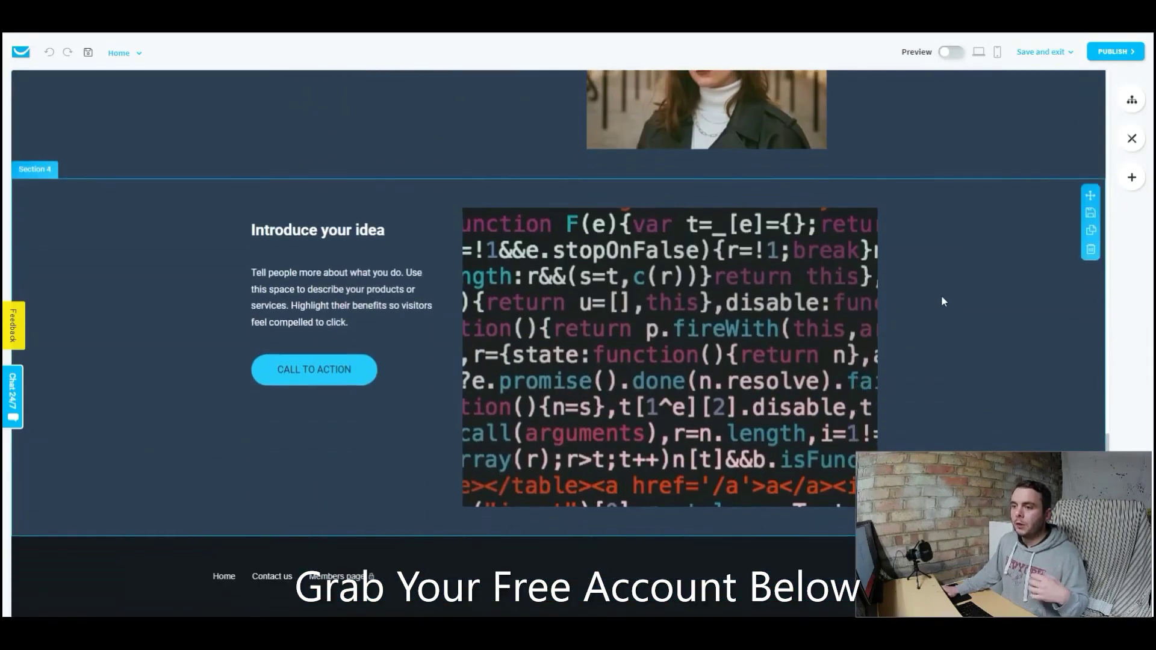
pyautogui.scroll(15, 847, 355)
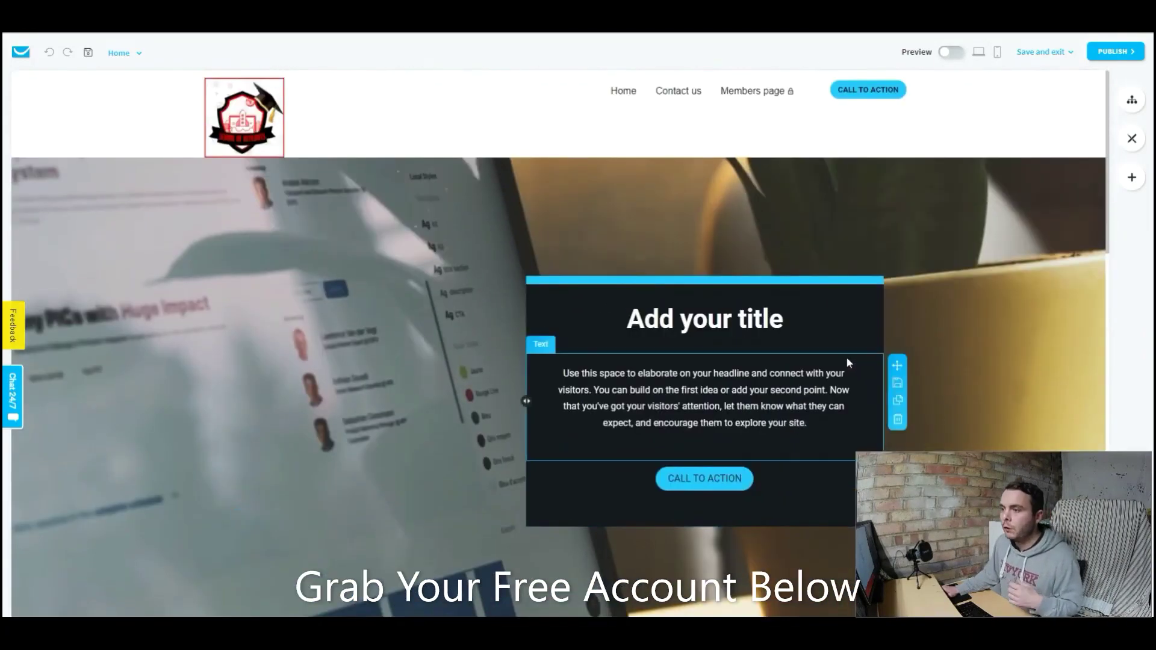
# Step: Save and exit the website editor, and start creating a new website from the websites list
pyautogui.click(1058, 52)
pyautogui.moveTo(1046, 55)
pyautogui.click(1052, 79)
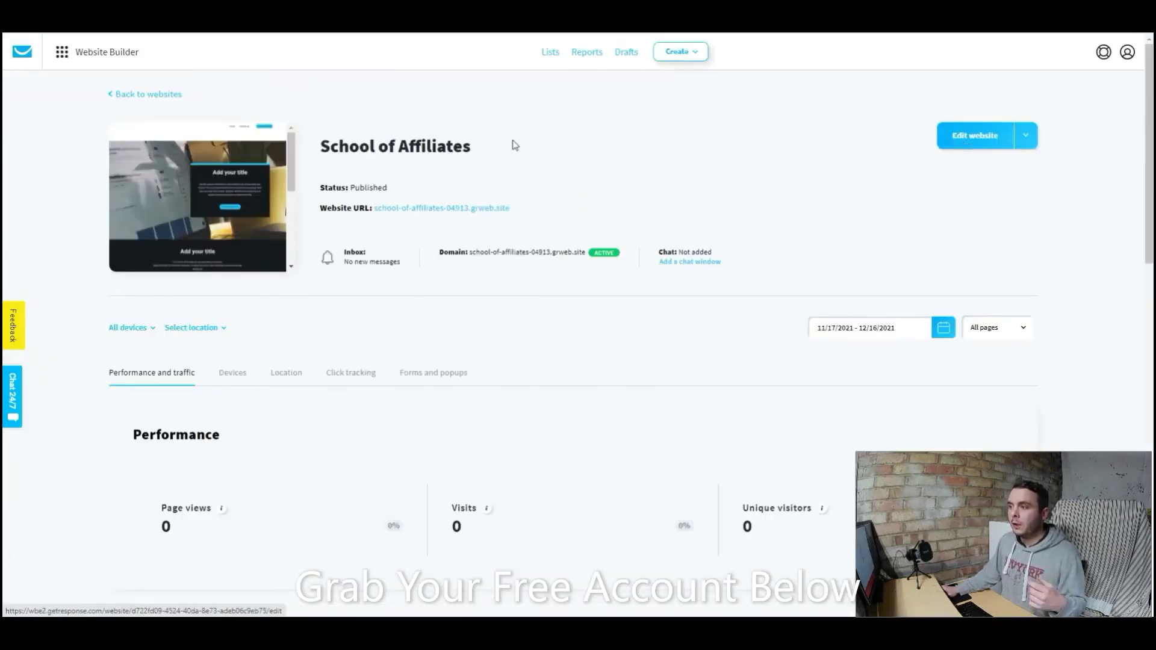
pyautogui.click(158, 95)
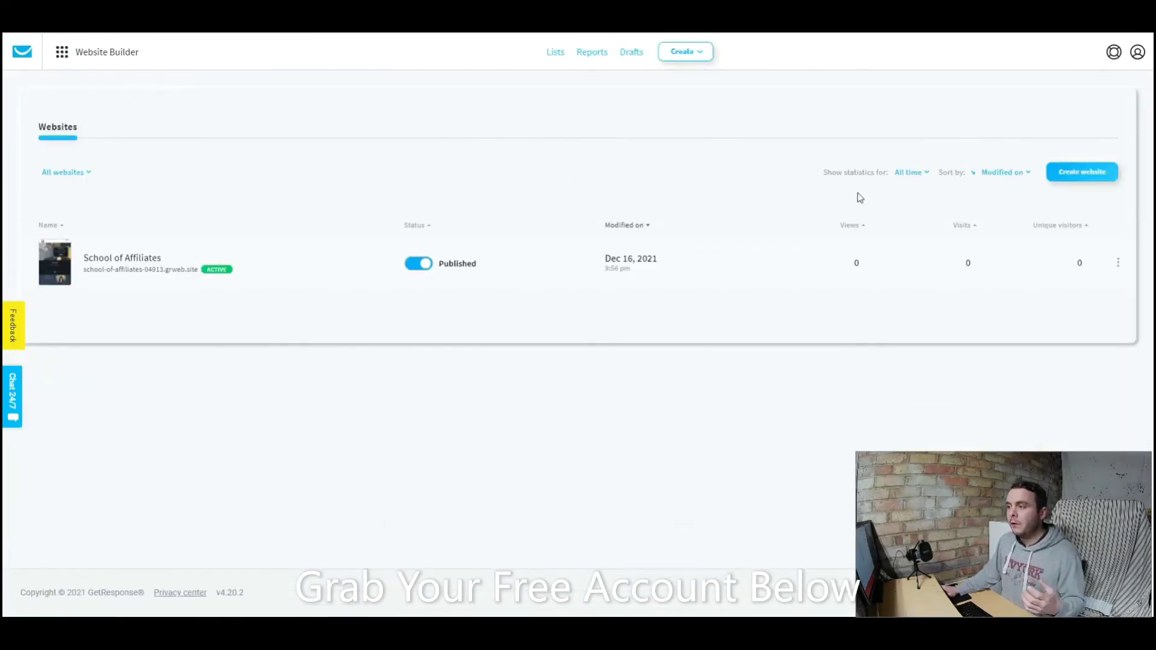
pyautogui.click(1078, 174)
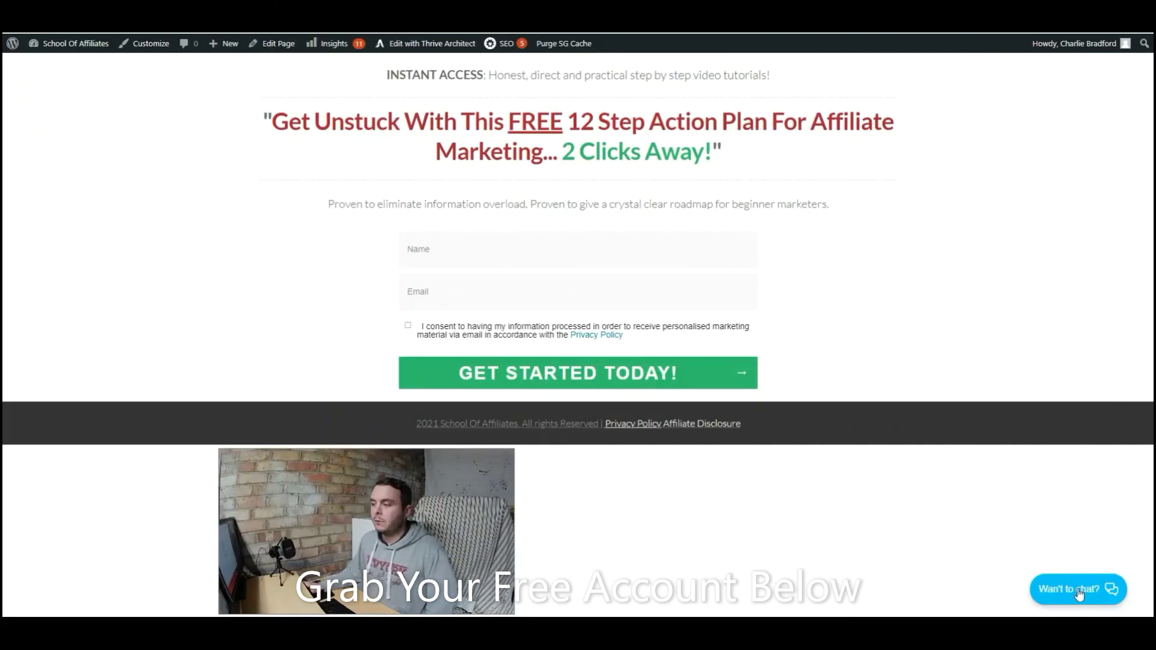
# Step: View the "Wan't to chat?" widget on the live School of Affiliates opt-in page and close it
pyautogui.click(1078, 593)
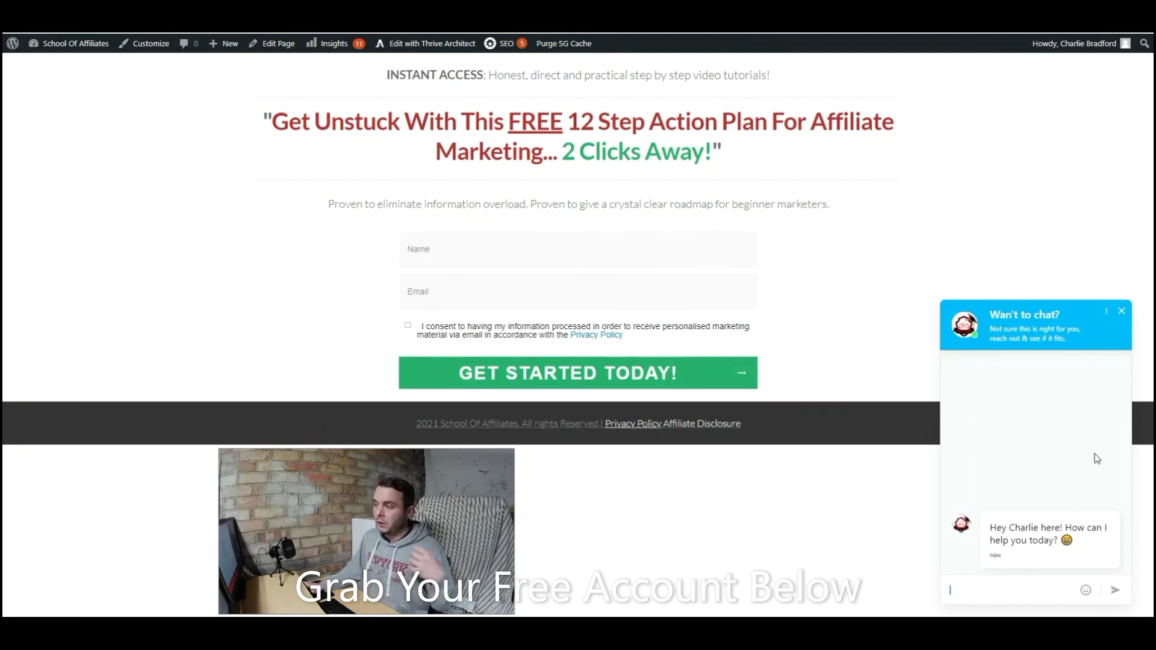
pyautogui.click(1120, 310)
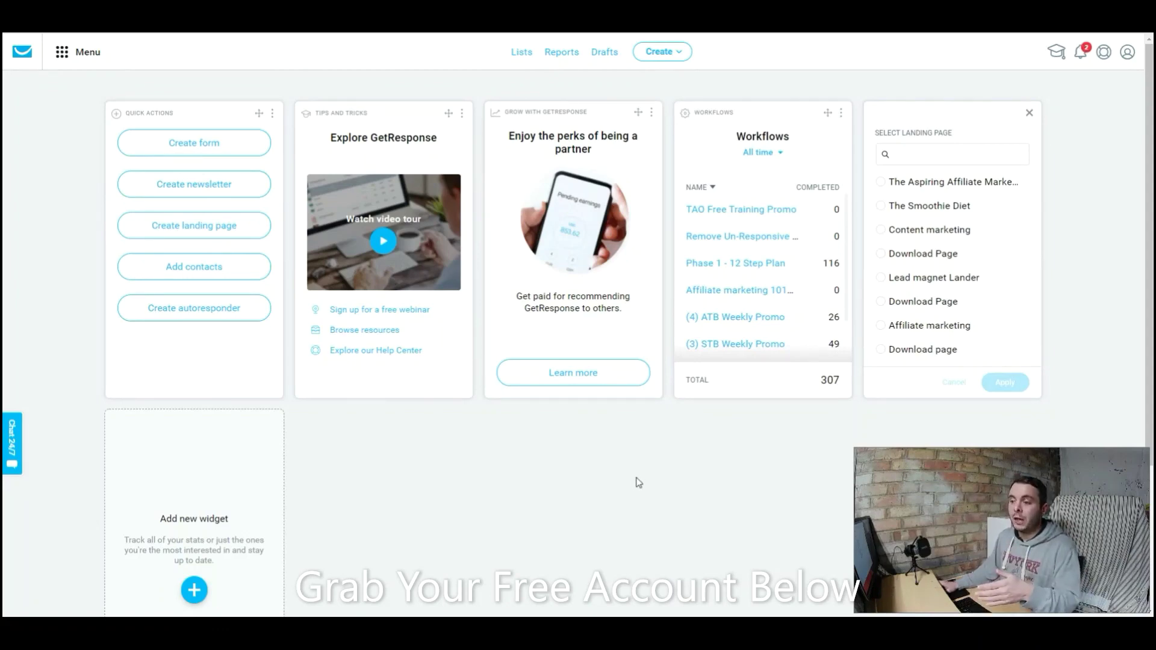
# Step: Start a 24/7 support chat from the GetResponse dashboard with the prefilled contact details, and end the chat
pyautogui.click(12, 440)
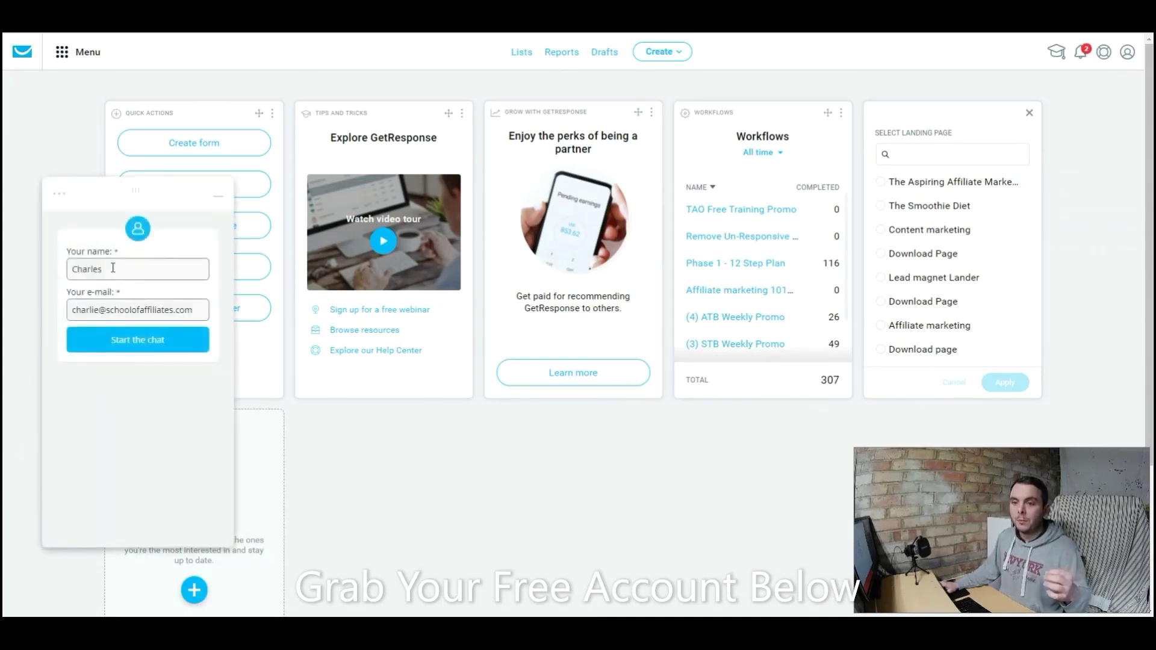
pyautogui.click(129, 341)
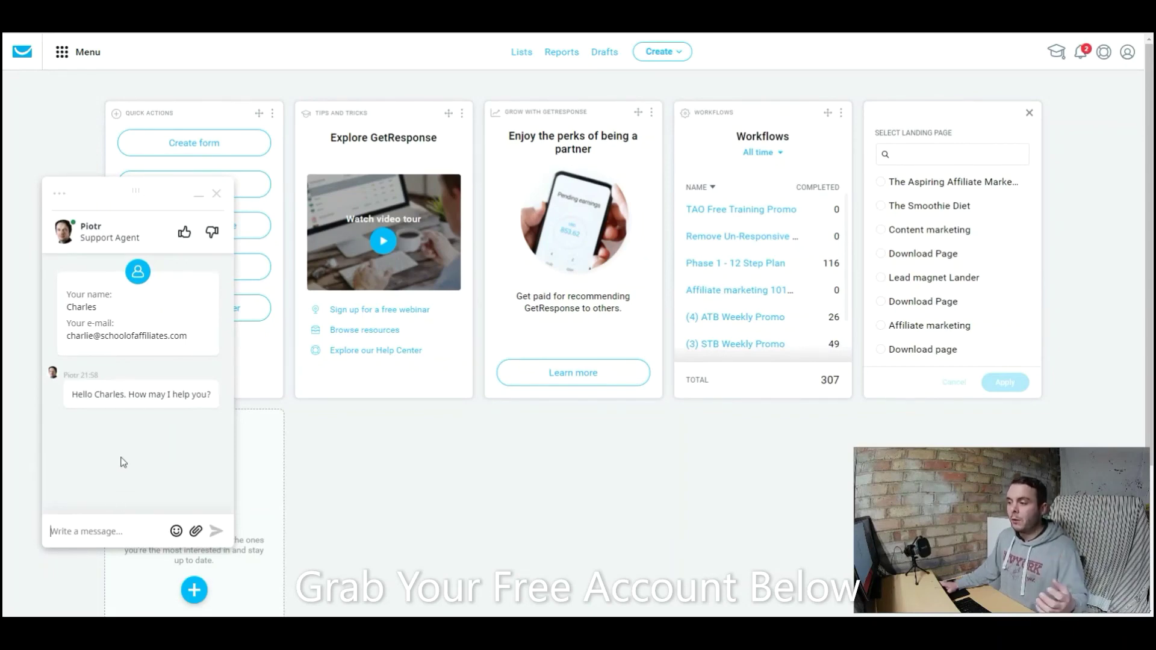
pyautogui.click(216, 196)
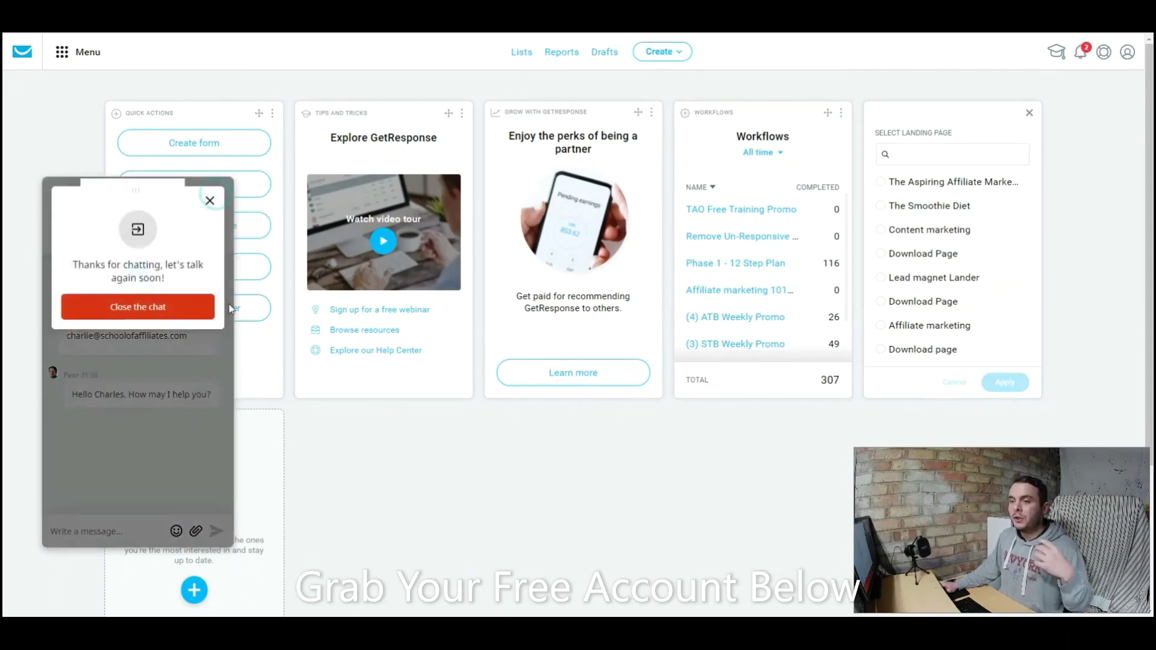
pyautogui.click(142, 308)
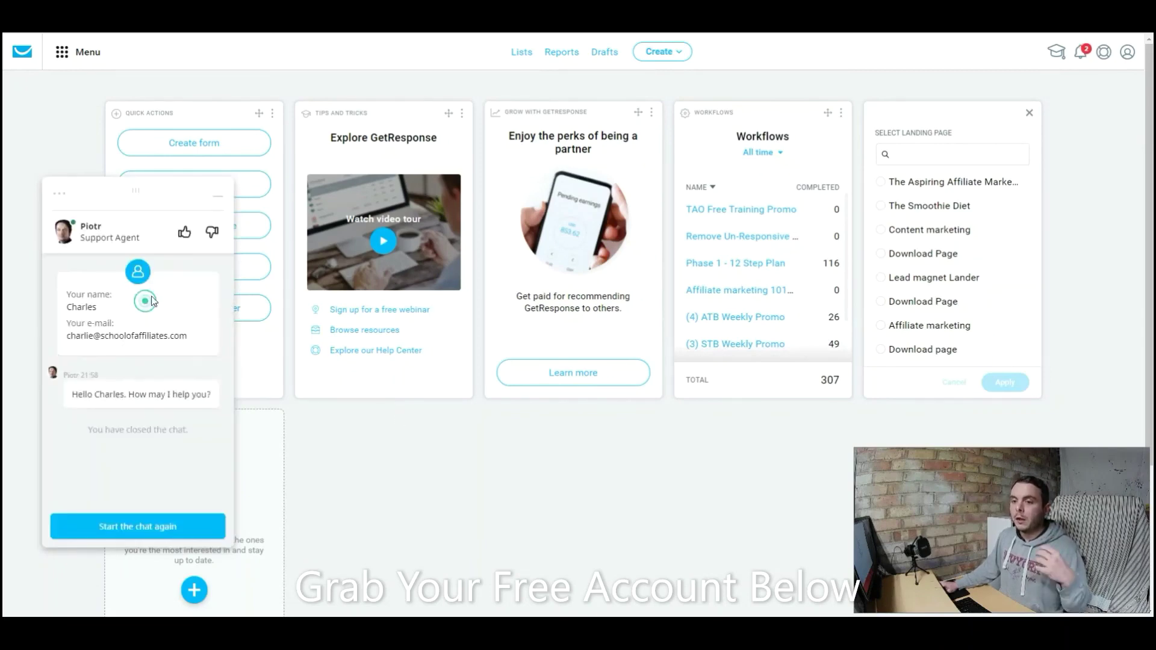
pyautogui.click(214, 193)
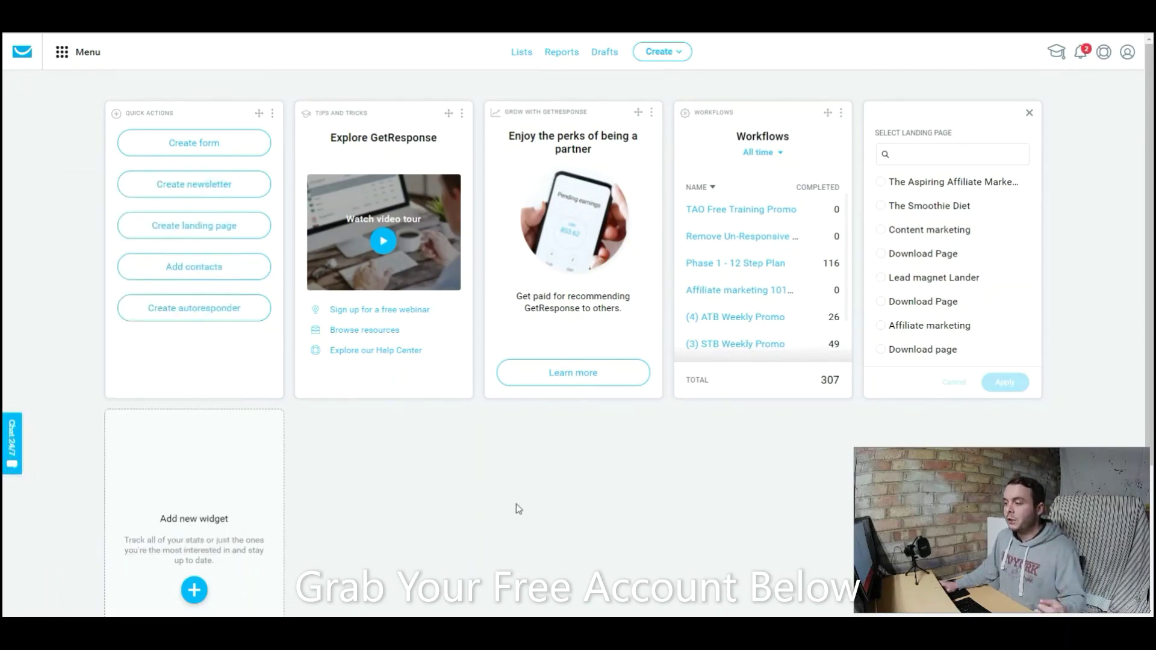